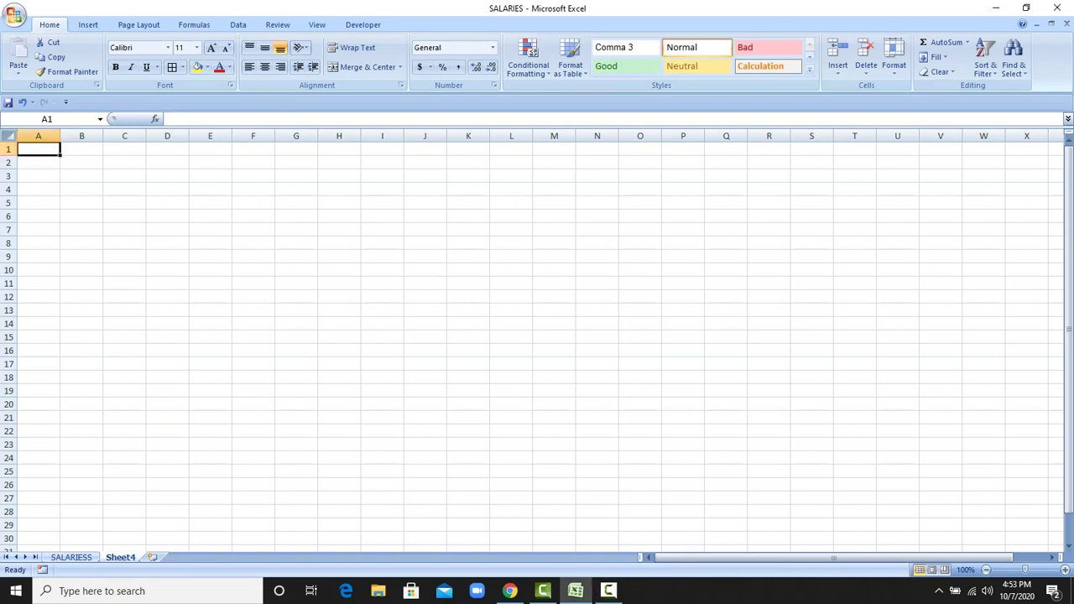
Step: Give every cell on Sheet4 all borders and bold text, then enter 'S. NO' in A2
key("ctrl+a")
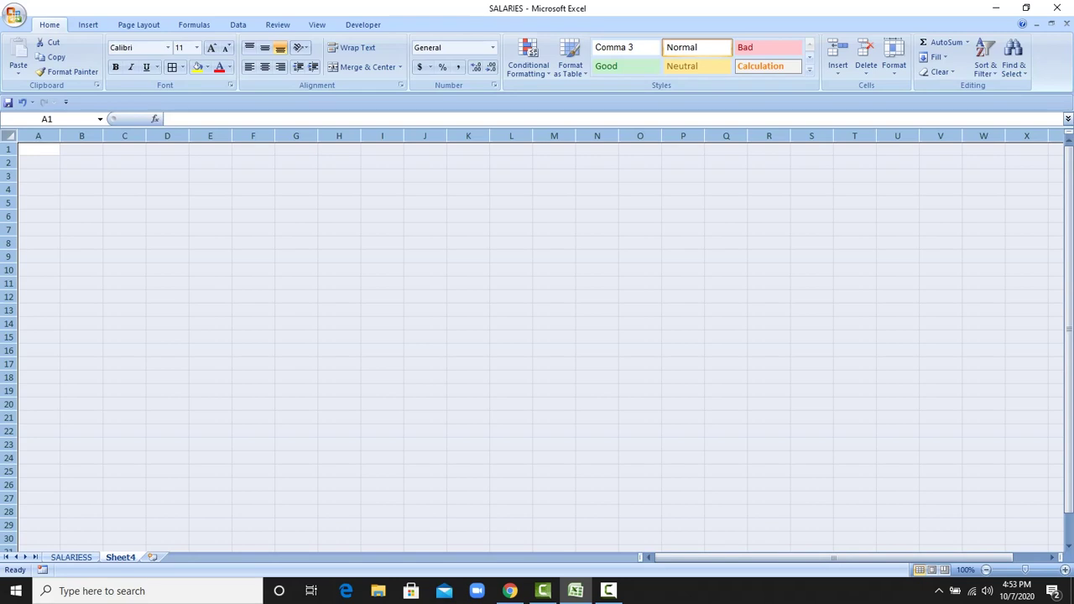
left_click(172, 67)
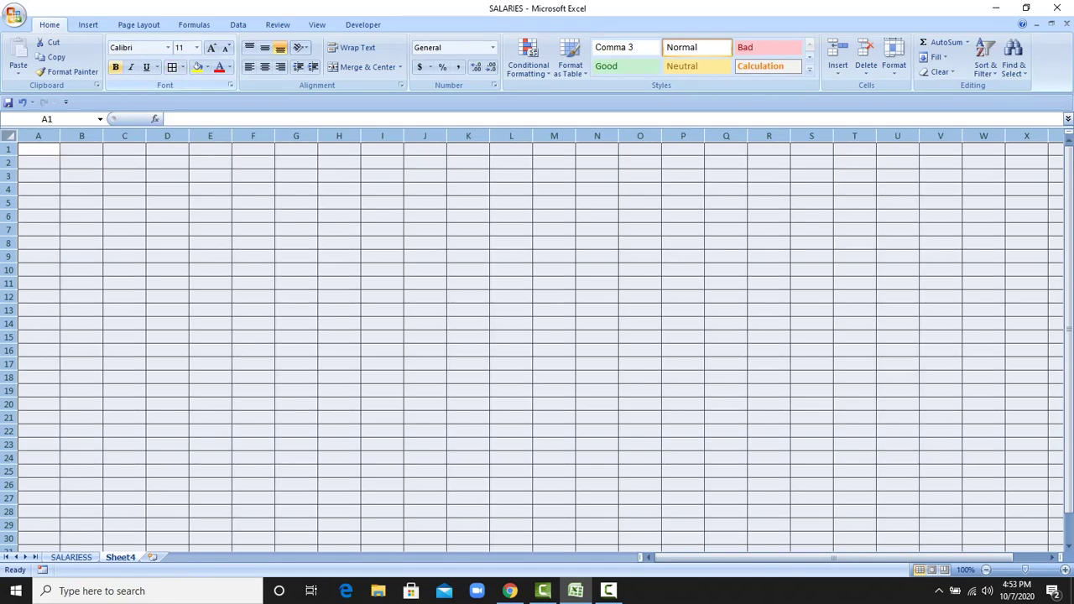
left_click(116, 68)
left_click(167, 229)
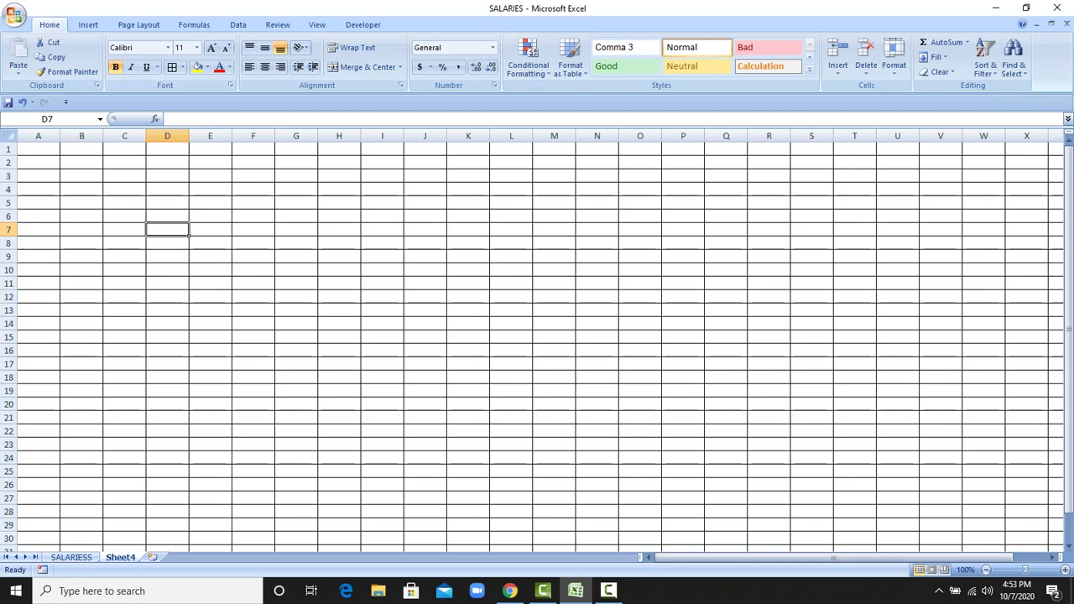
left_click(38, 162)
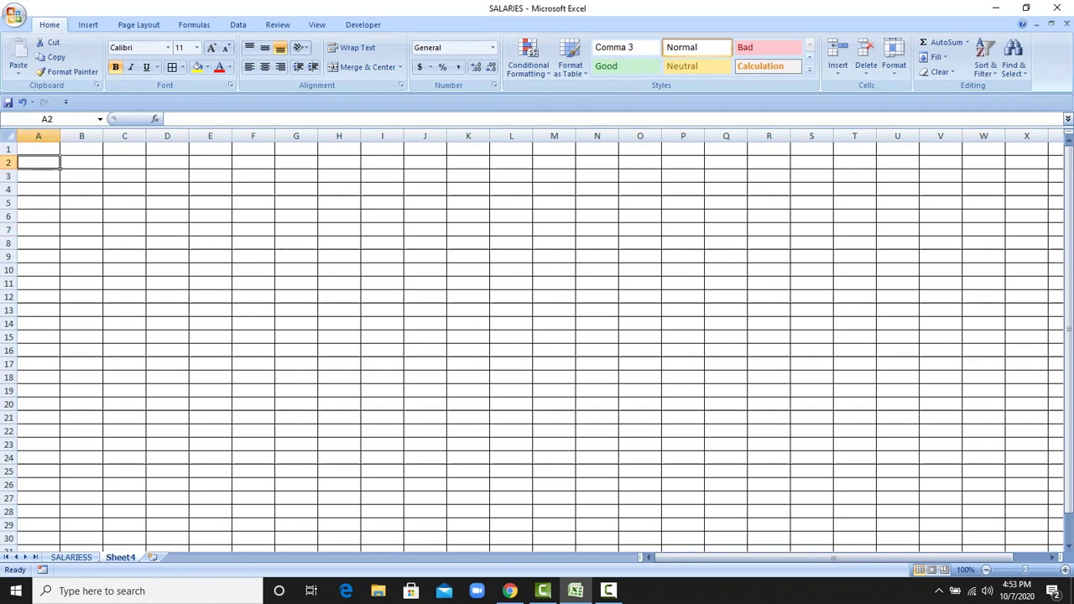
type("S")
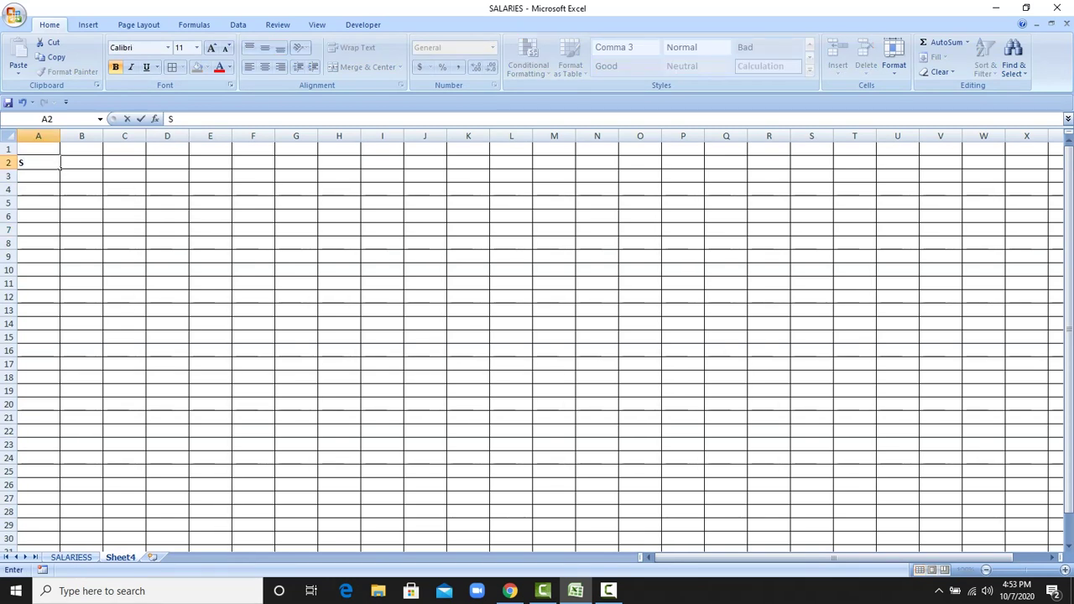
type(". NO")
Step: Widen column B and add the heading 'NAME' in B2
left_click(81, 175)
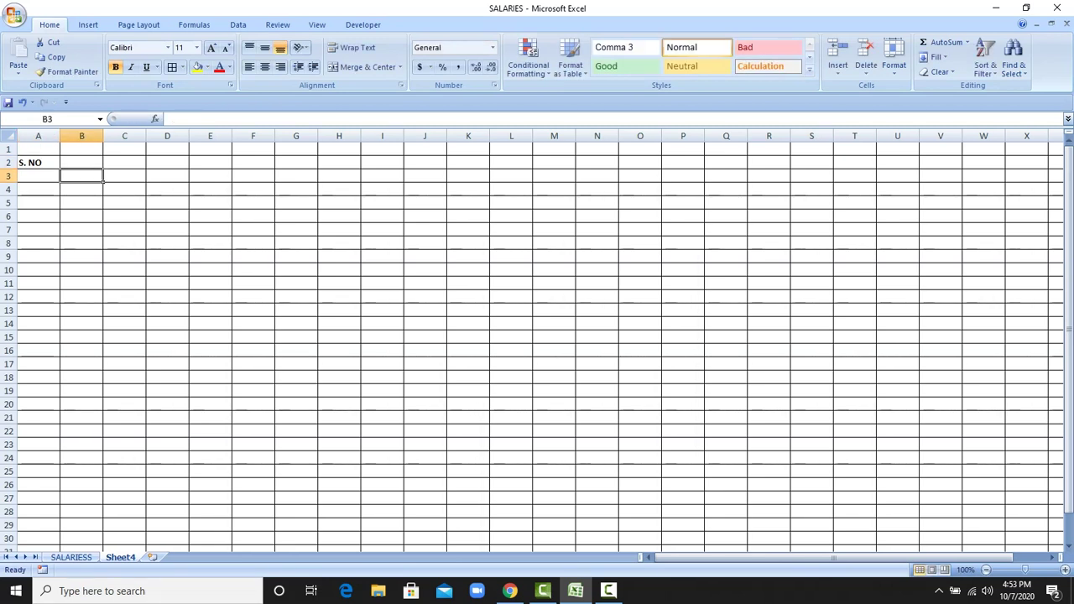
left_click_drag(103, 136, 148, 136)
left_click(104, 162)
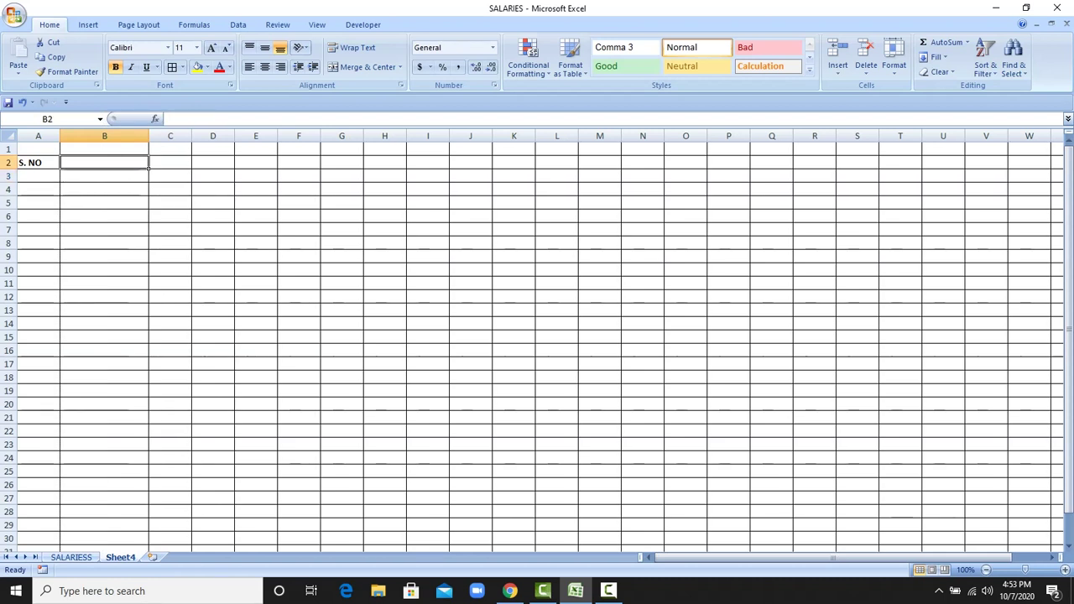
type("NAME")
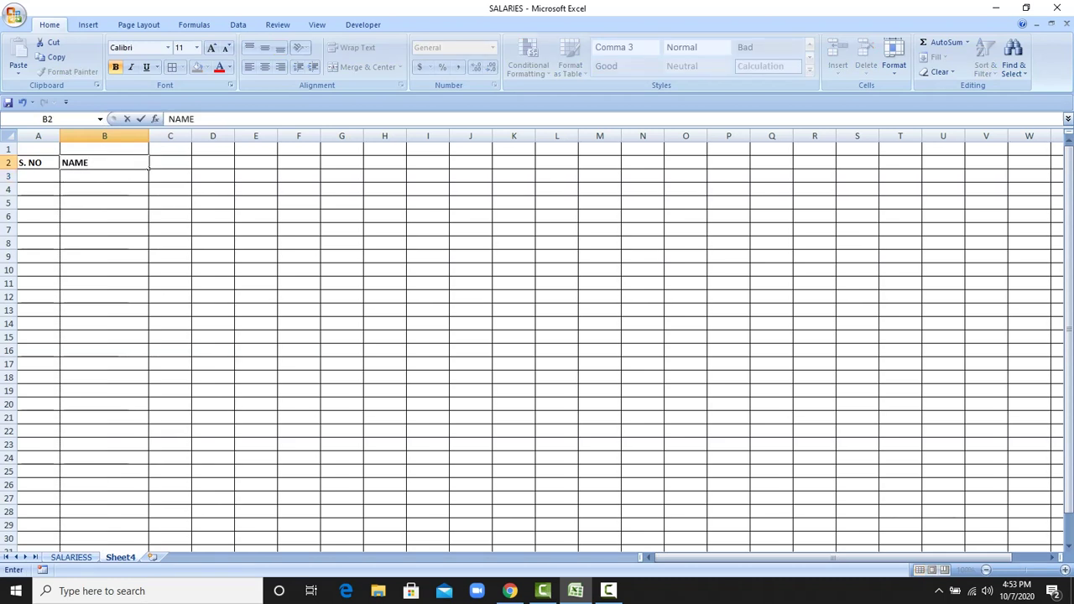
left_click(213, 229)
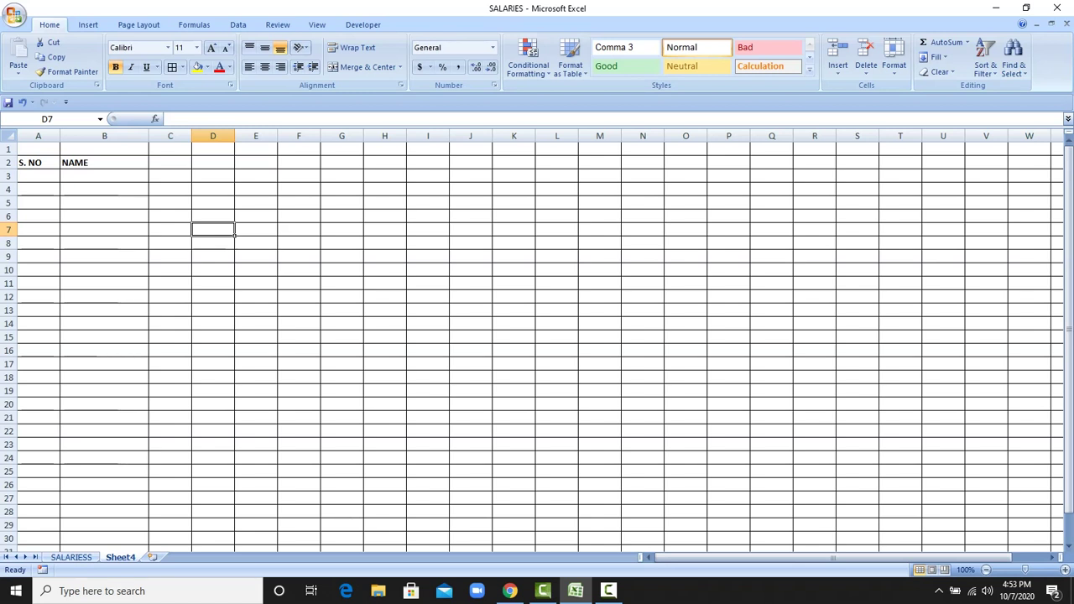
Step: Enter 'Basic' in C1 and 'Salary' in C2
left_click(170, 148)
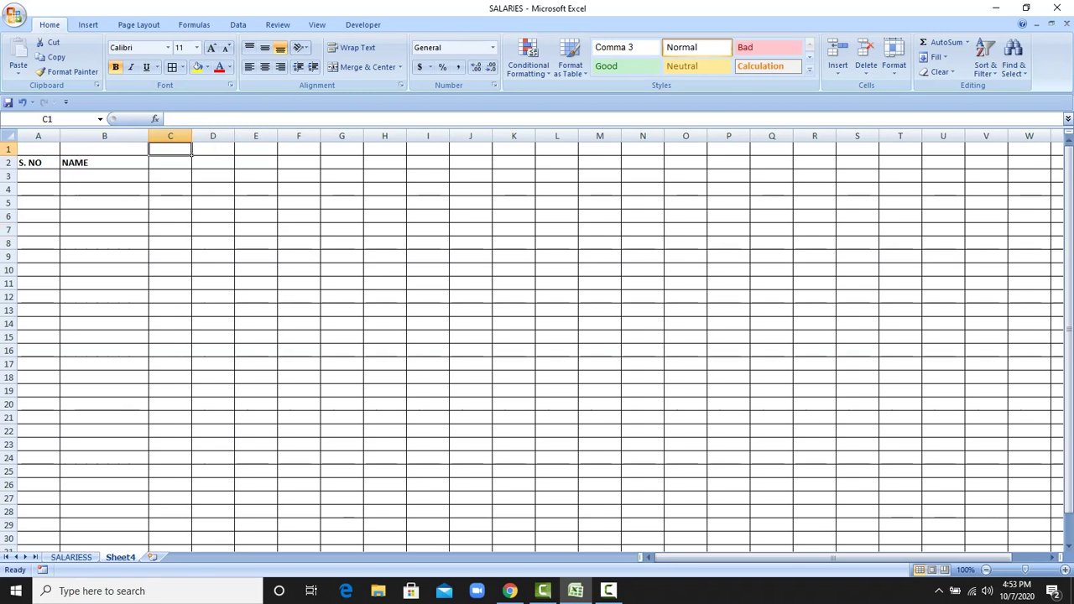
type("Ba")
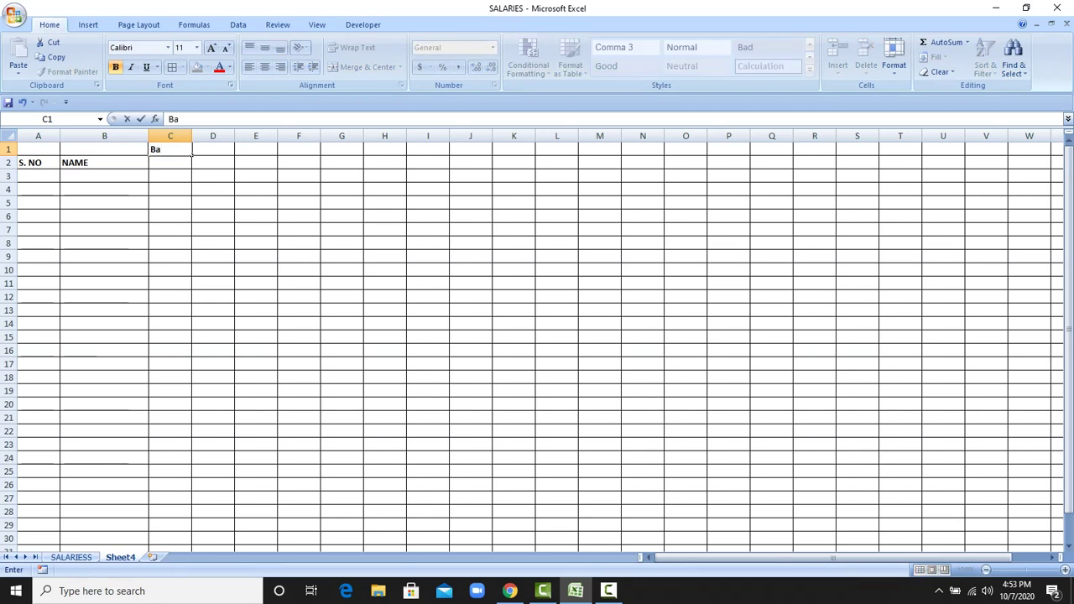
type("sic")
key("Return")
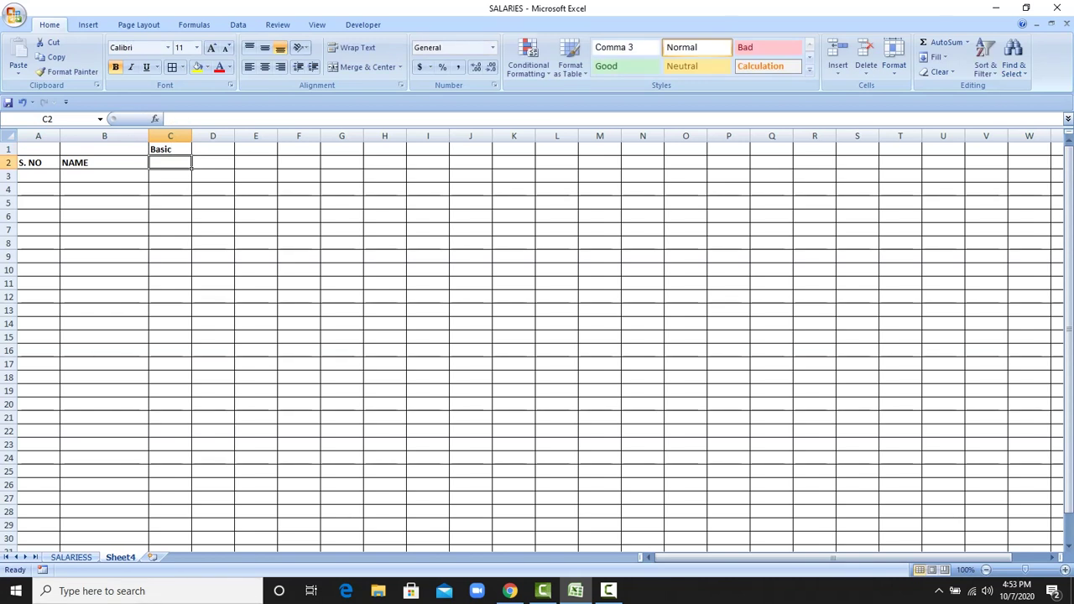
type("Salary")
left_click(256, 202)
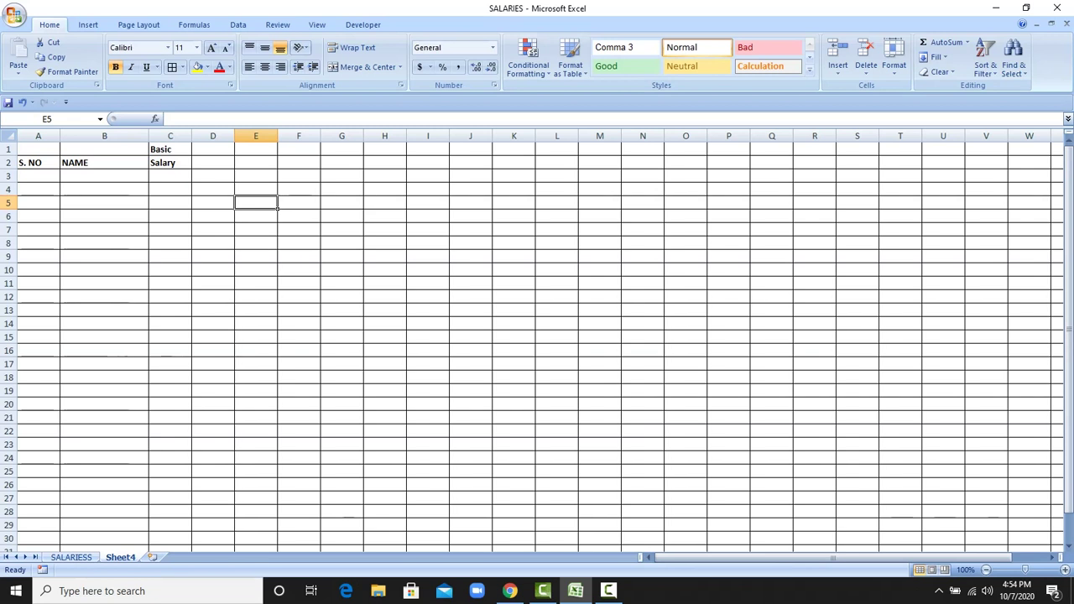
left_click(8, 148)
Step: Insert a blank row above row 1
right_click(9, 148)
key("Escape")
right_click(9, 148)
left_click(42, 218)
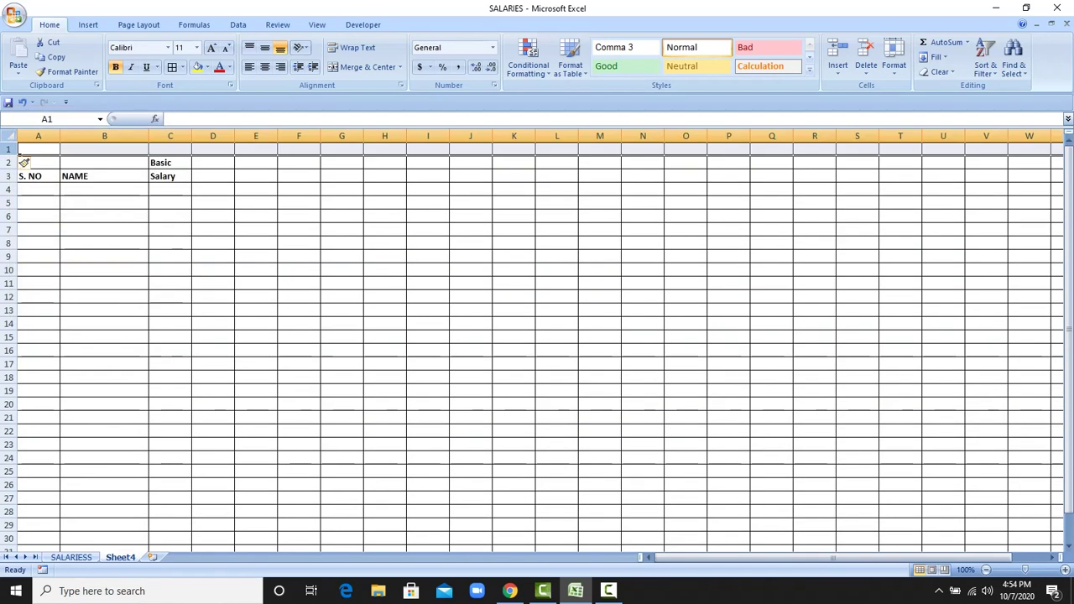
left_click(171, 202)
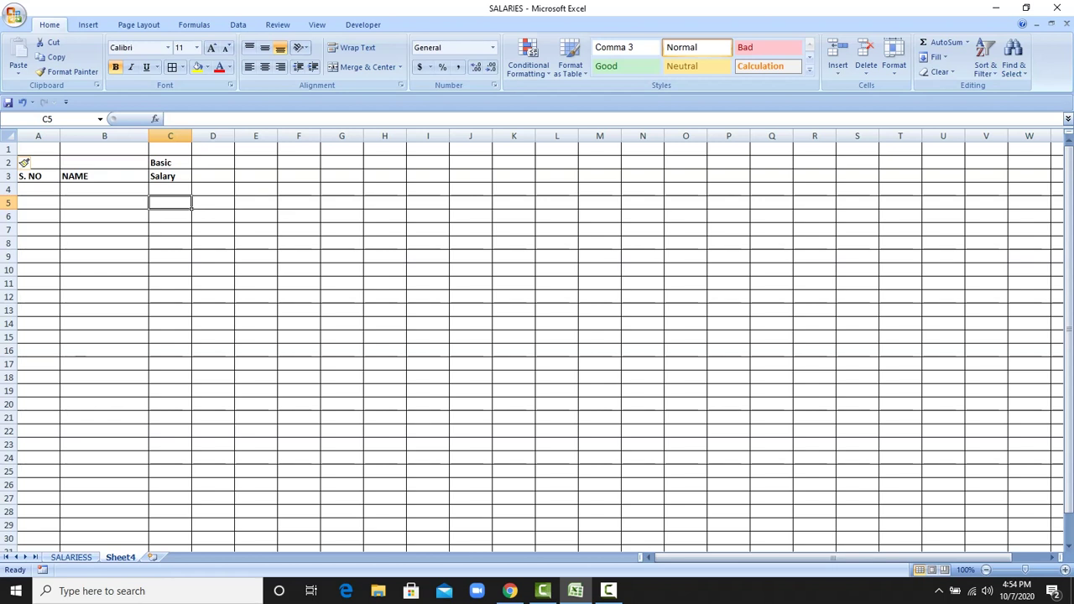
Step: Enter 'House' in D2, 'Rent' in D3 and 'Transportation' in E2
left_click(212, 161)
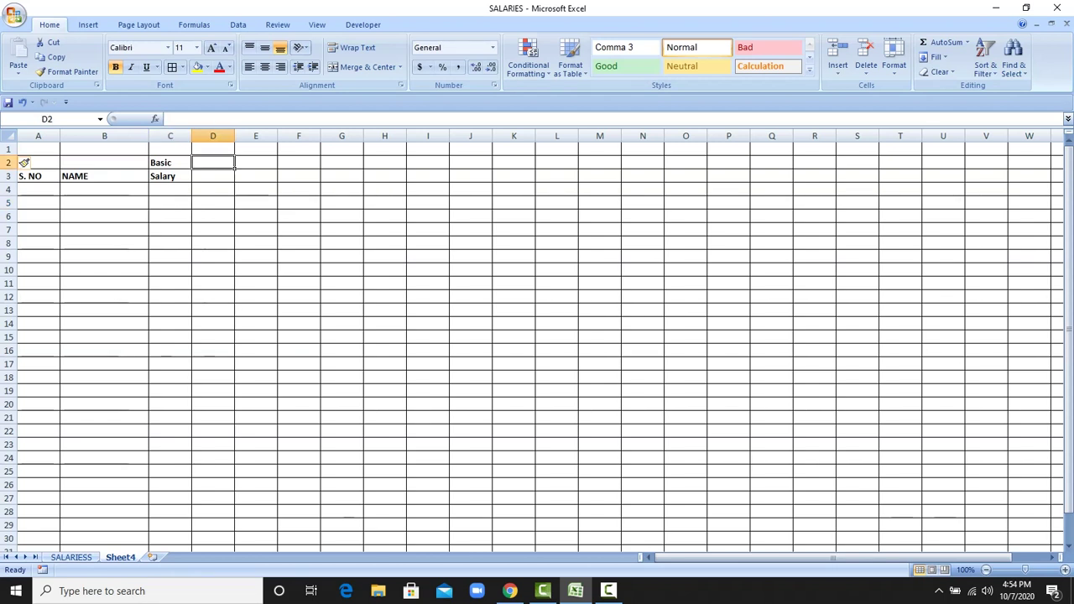
type("H")
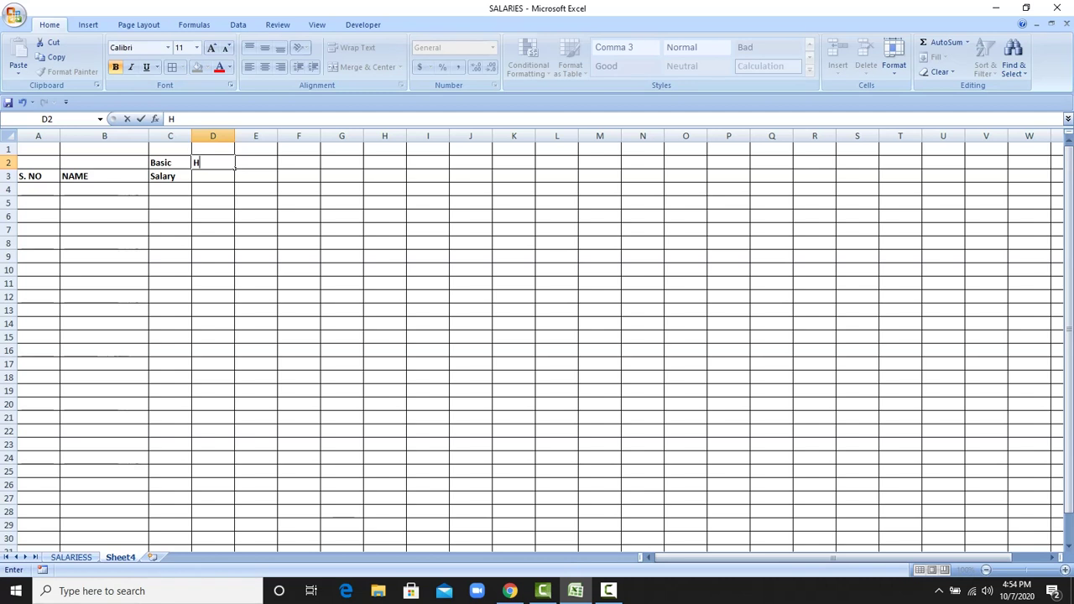
type("ouse")
key("Return")
type("Rent")
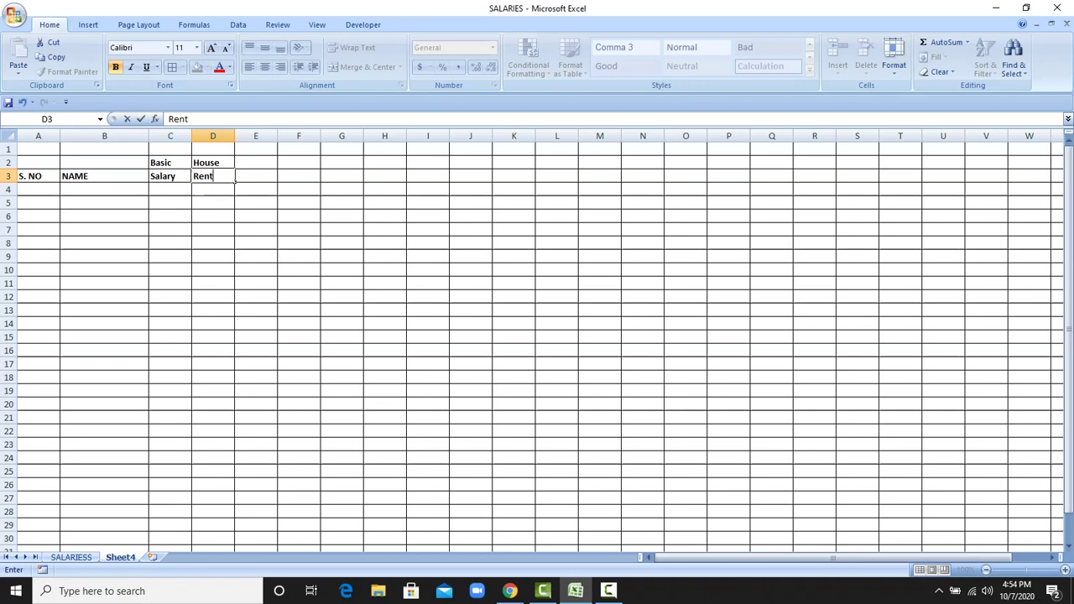
left_click(256, 162)
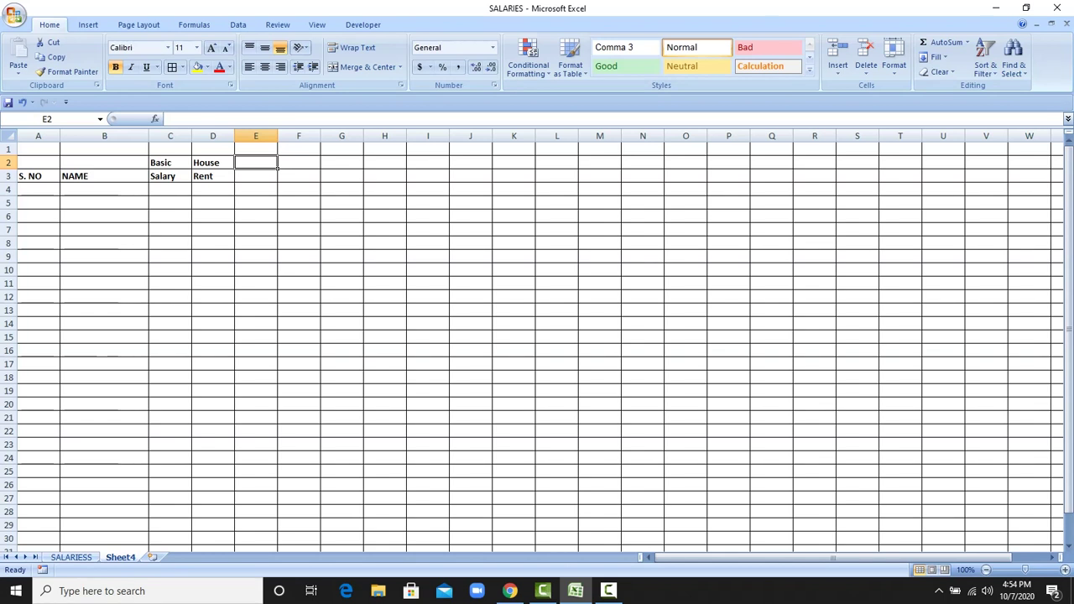
type("T")
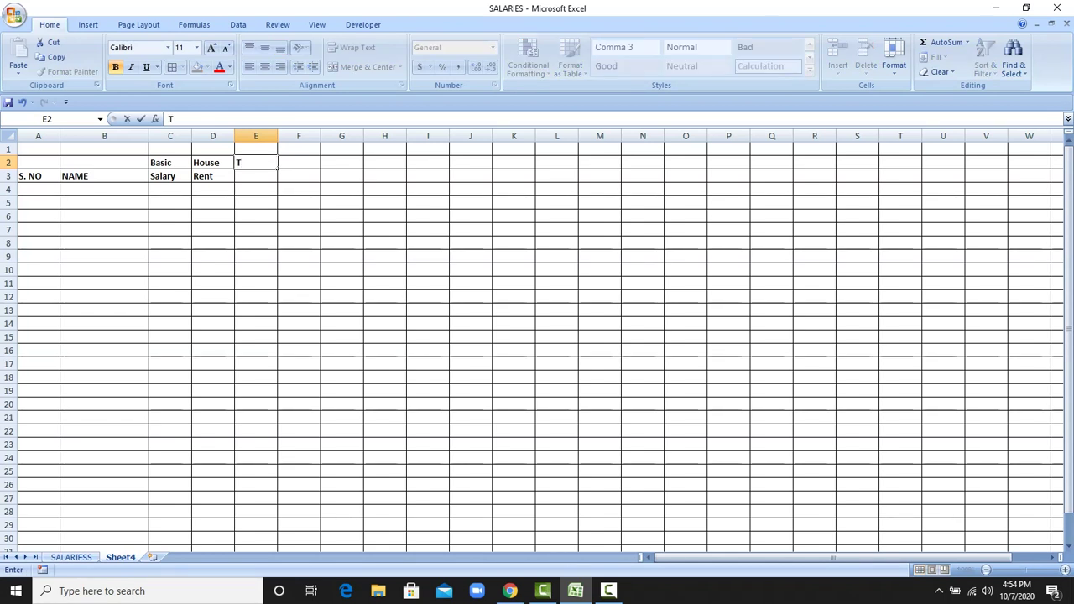
type("ran")
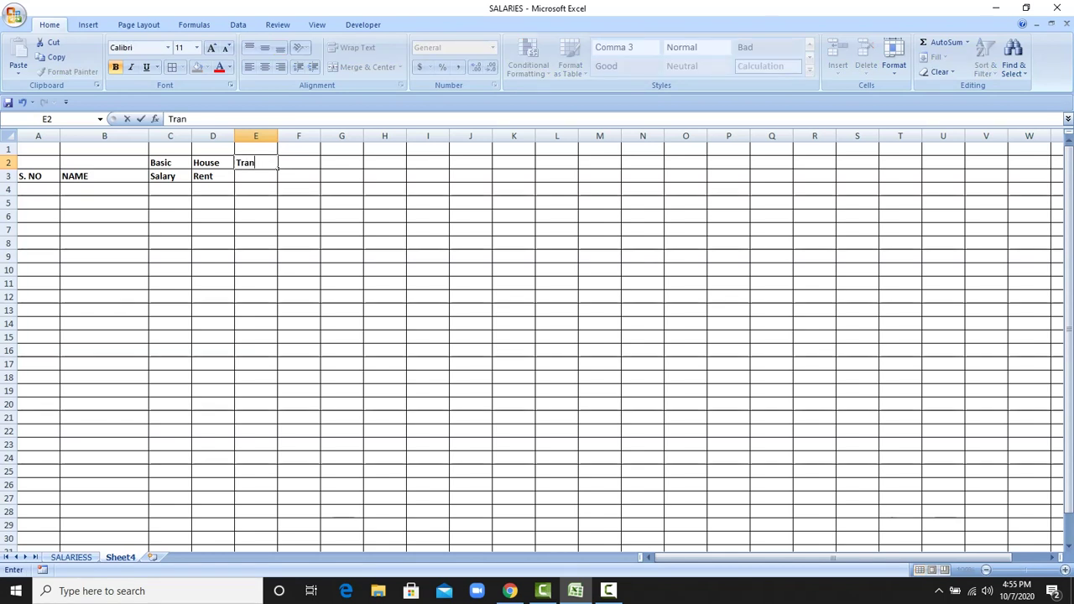
type("sp")
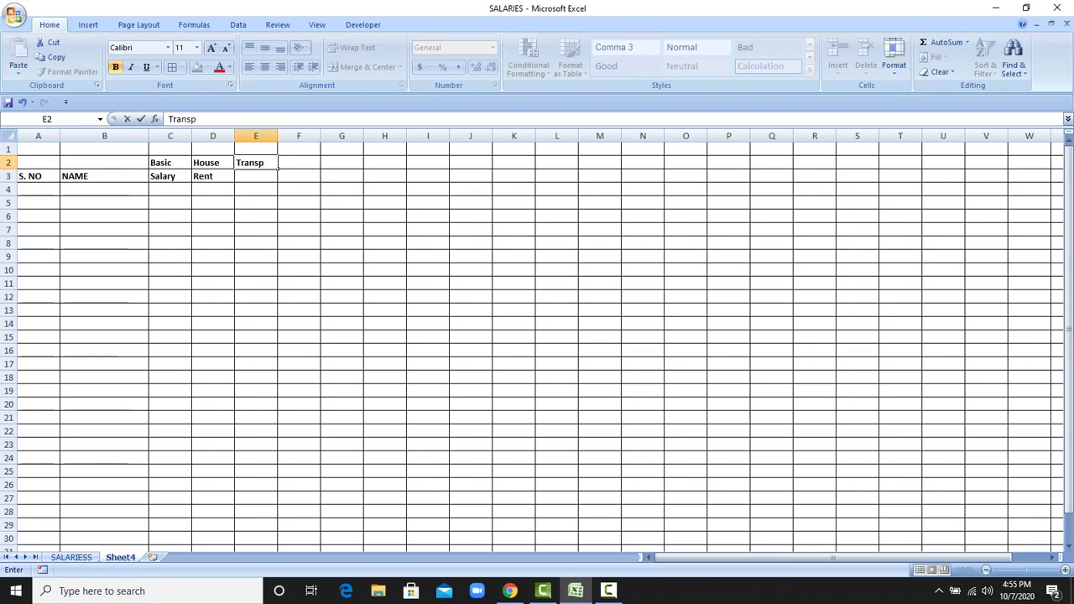
type("ortation")
left_click(298, 202)
Step: Widen column E to fit Transportation and enter 'Medical' in F2
left_click_drag(277, 136, 299, 136)
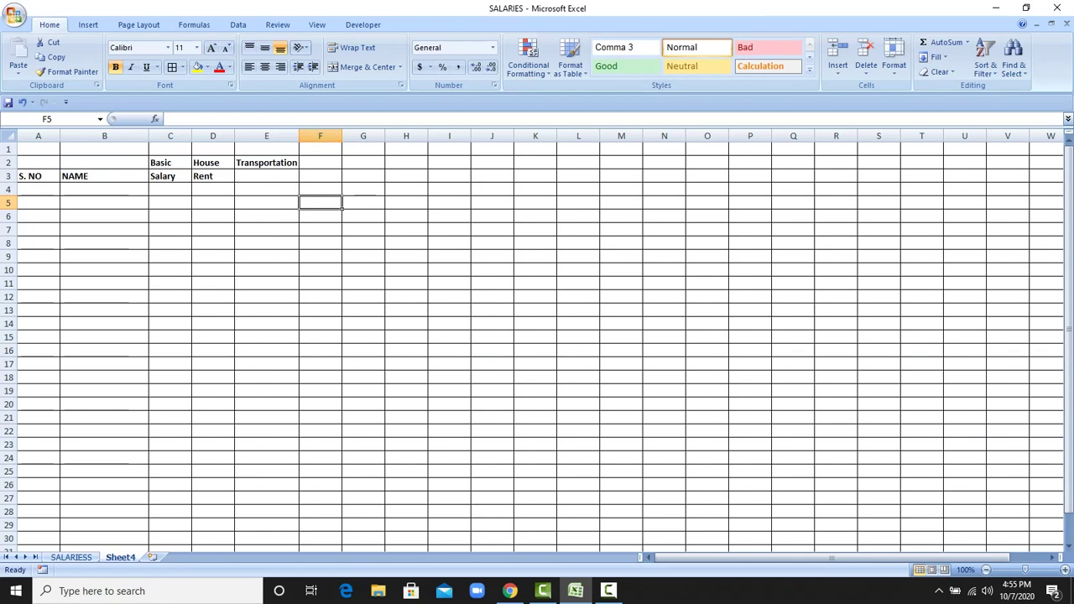
left_click(320, 163)
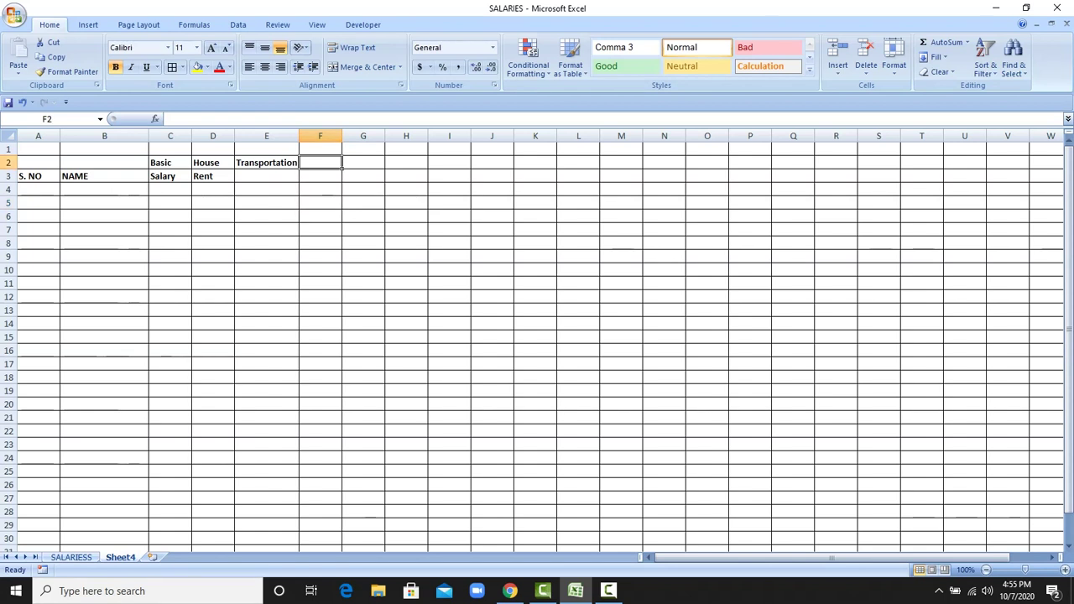
type("Medical")
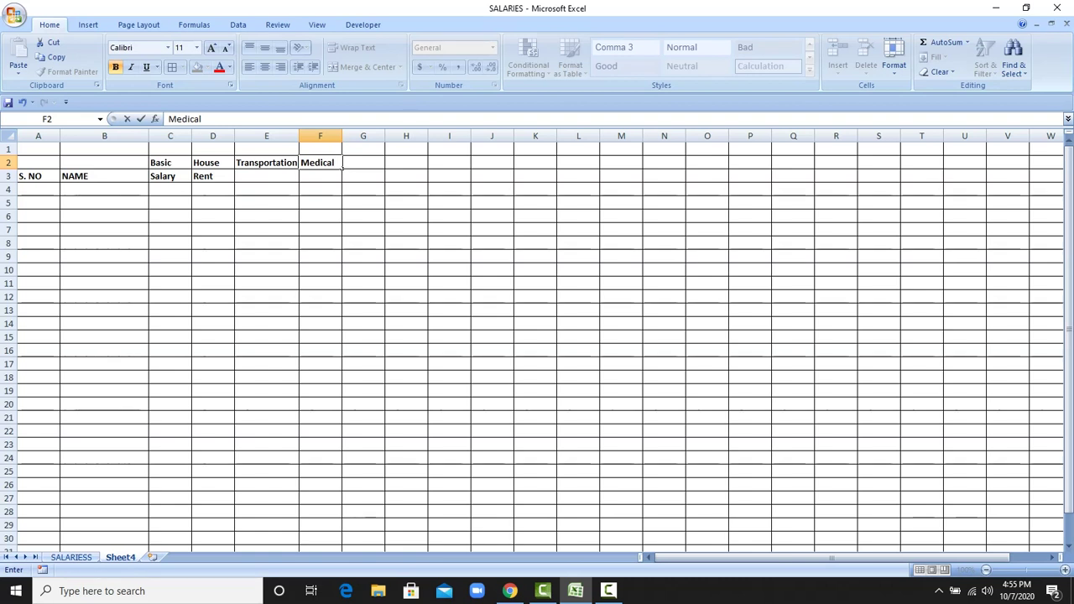
left_click(363, 215)
Step: Merge and centre D1:F1 with the heading 'Allowance'
left_click_drag(213, 149, 320, 149)
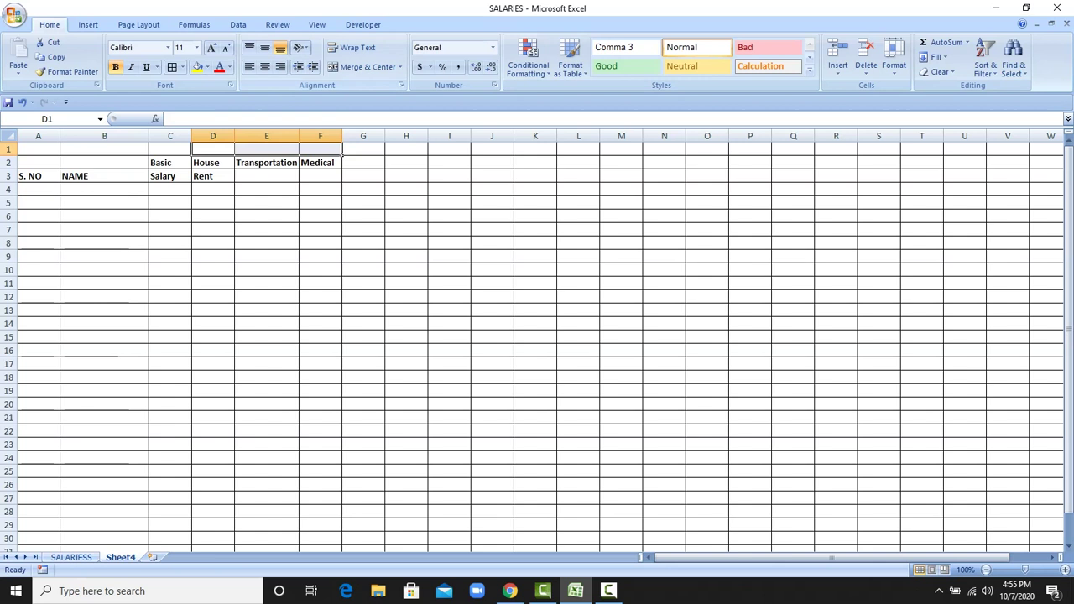
left_click(361, 67)
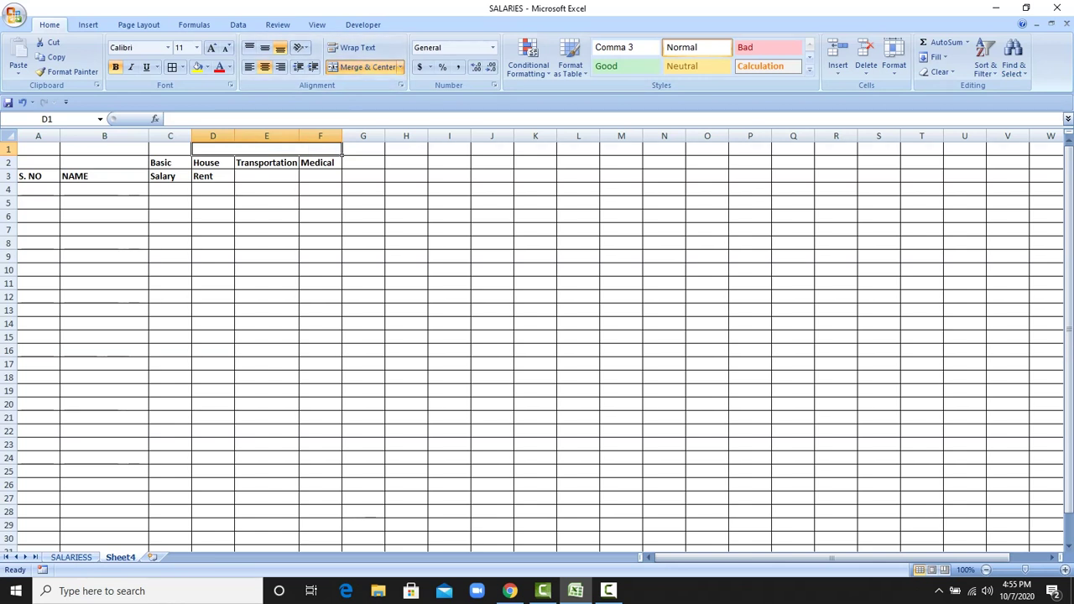
type("Allo")
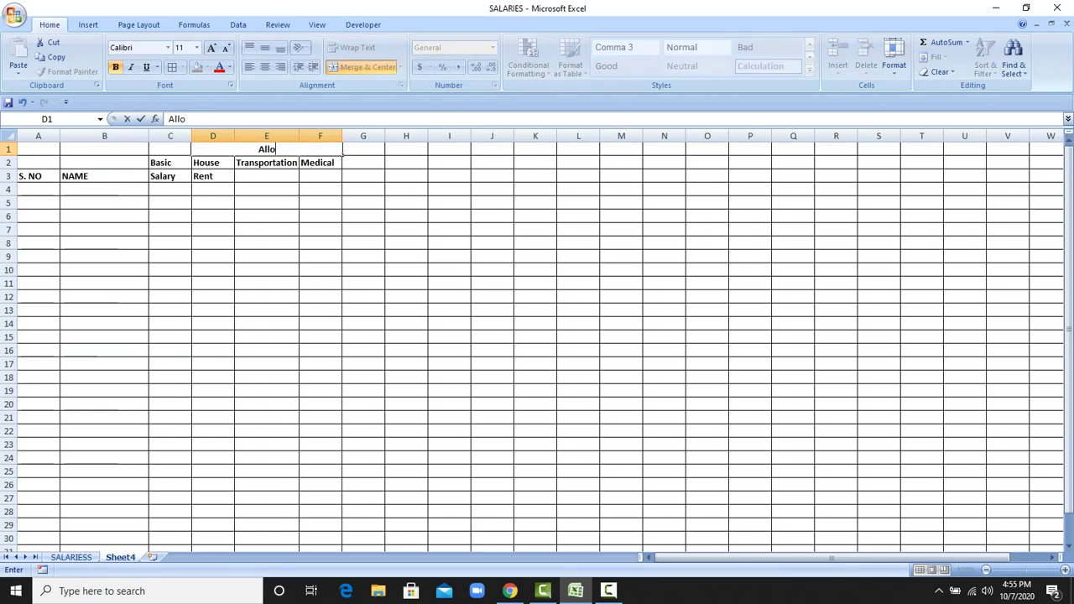
type("wance")
left_click(320, 242)
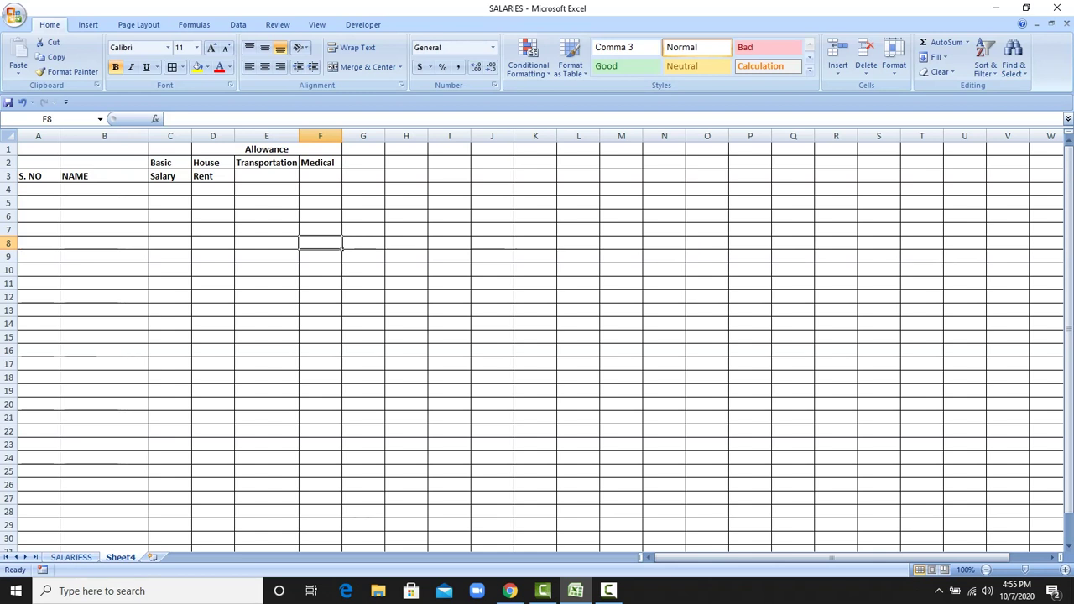
left_click(363, 149)
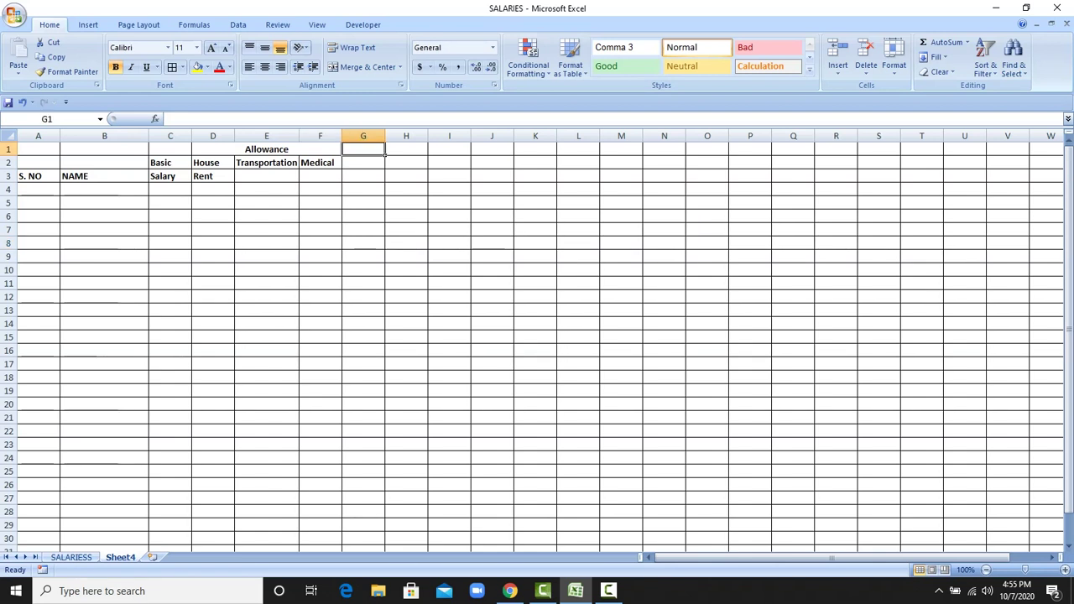
Step: Put 'Grand' in G1 and 'Total' in G2, widening column G slightly
type("Grand ")
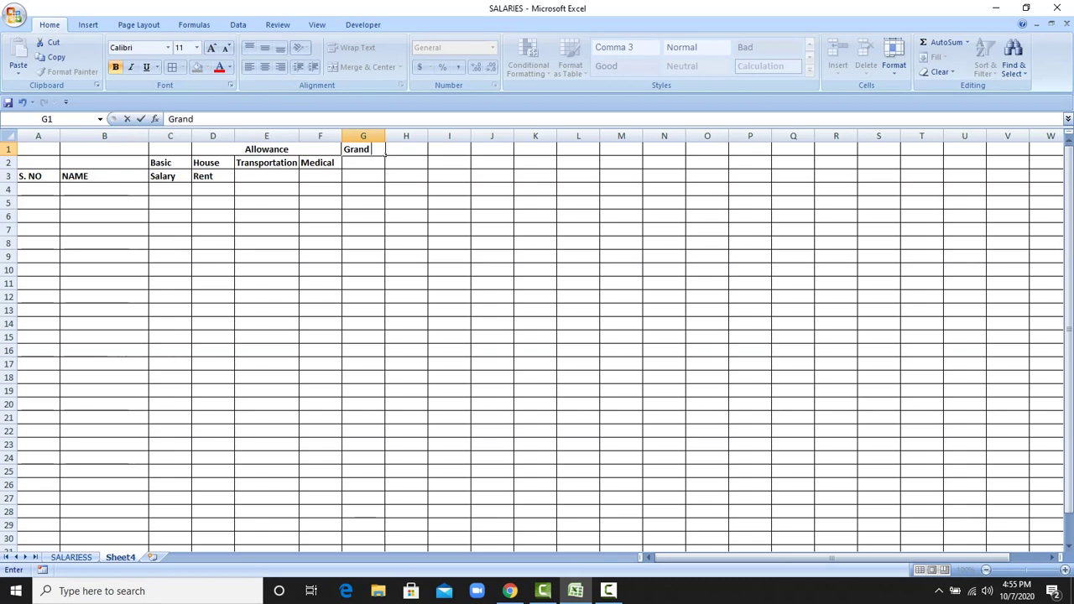
type("Total")
left_click(406, 189)
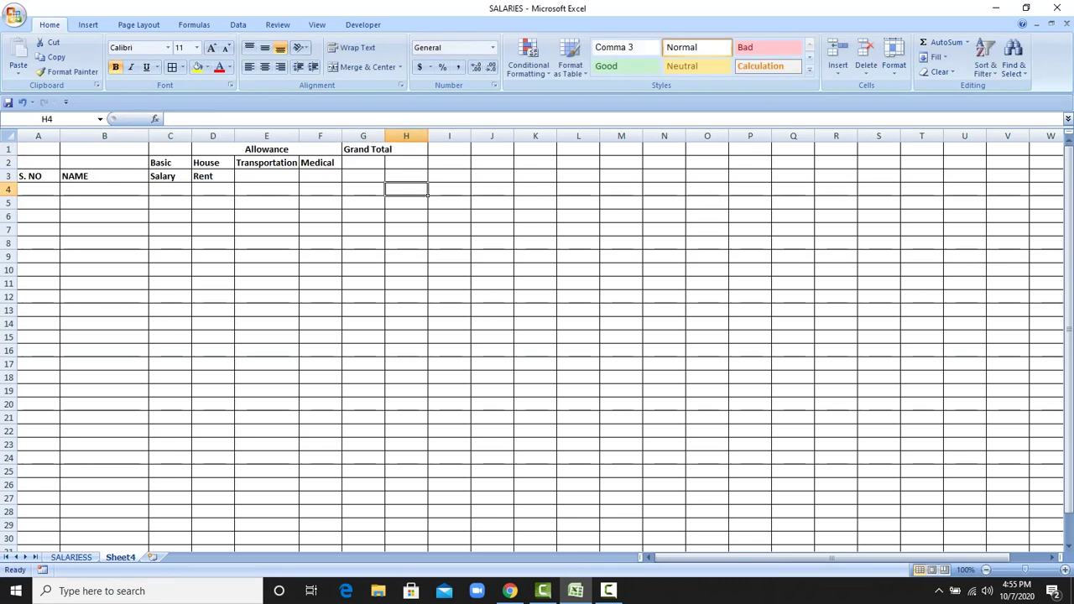
left_click_drag(385, 136, 393, 136)
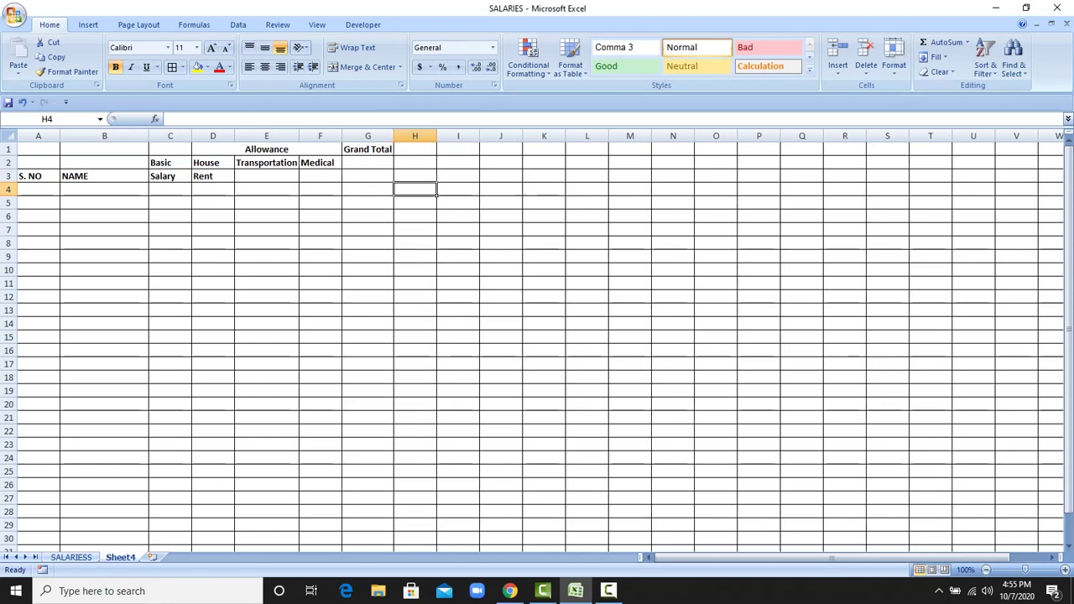
left_click(368, 149)
type("Grand")
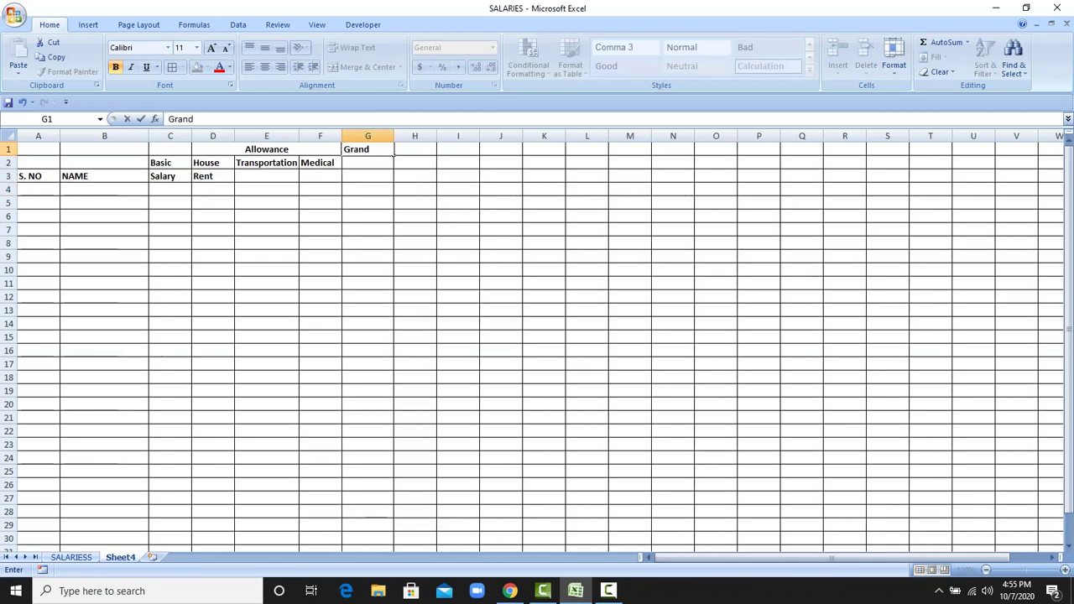
key("Return")
type("Total")
left_click(367, 203)
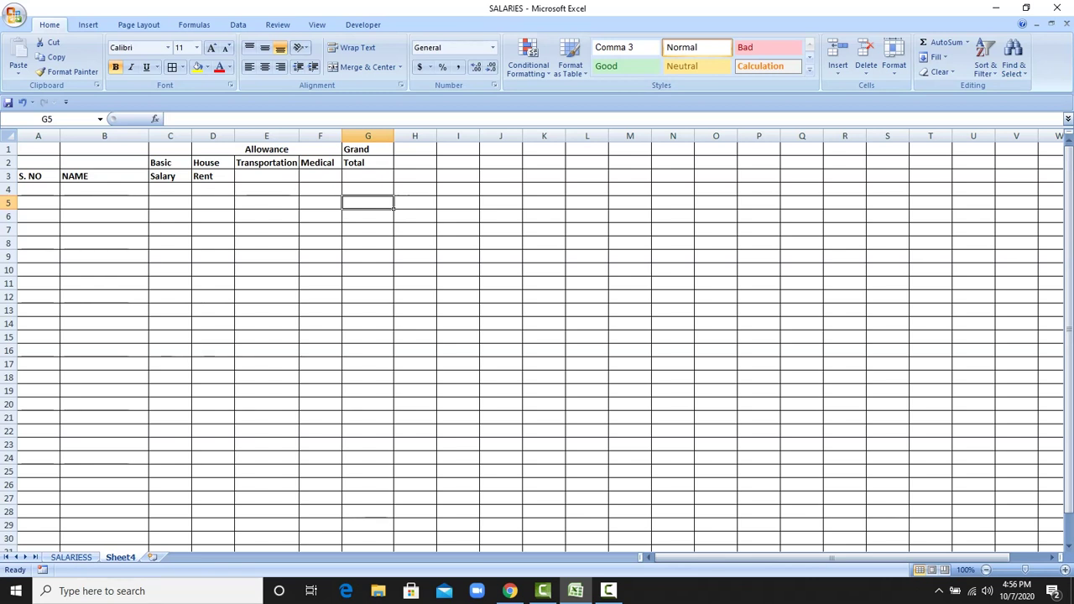
left_click(339, 151)
Step: Copy the merged Allowance heading to H1:J1 and retype it as 'Deducation'
left_click(311, 168)
left_click(415, 149)
right_click(415, 149)
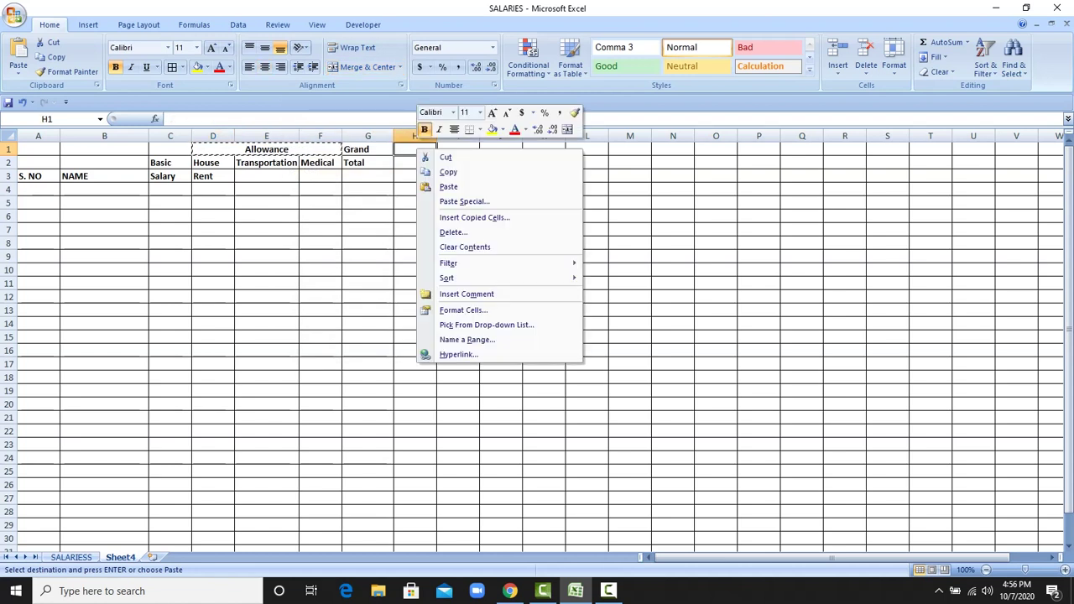
left_click(453, 186)
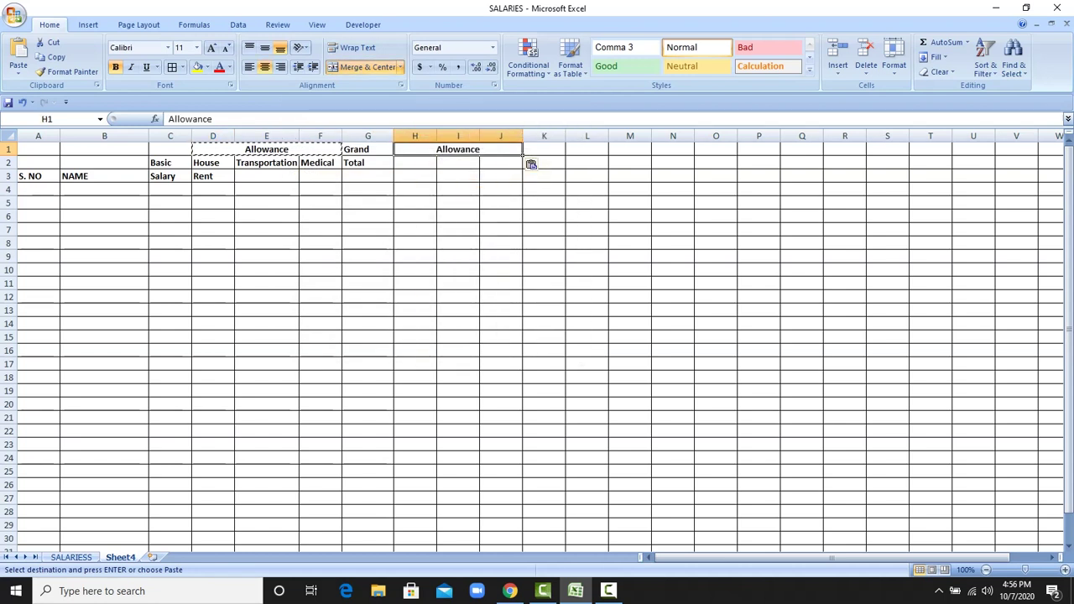
type("de")
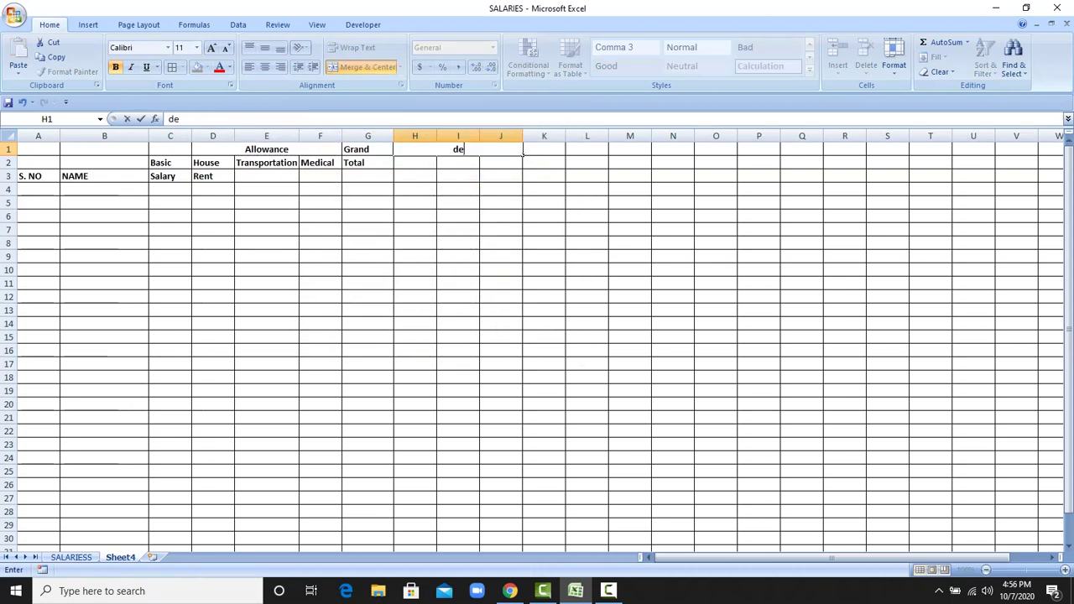
type("ducation")
key("BackSpace")
key("BackSpace")
key("BackSpace")
key("BackSpace")
key("BackSpace")
key("BackSpace")
key("BackSpace")
key("BackSpace")
type("educ")
type("ation")
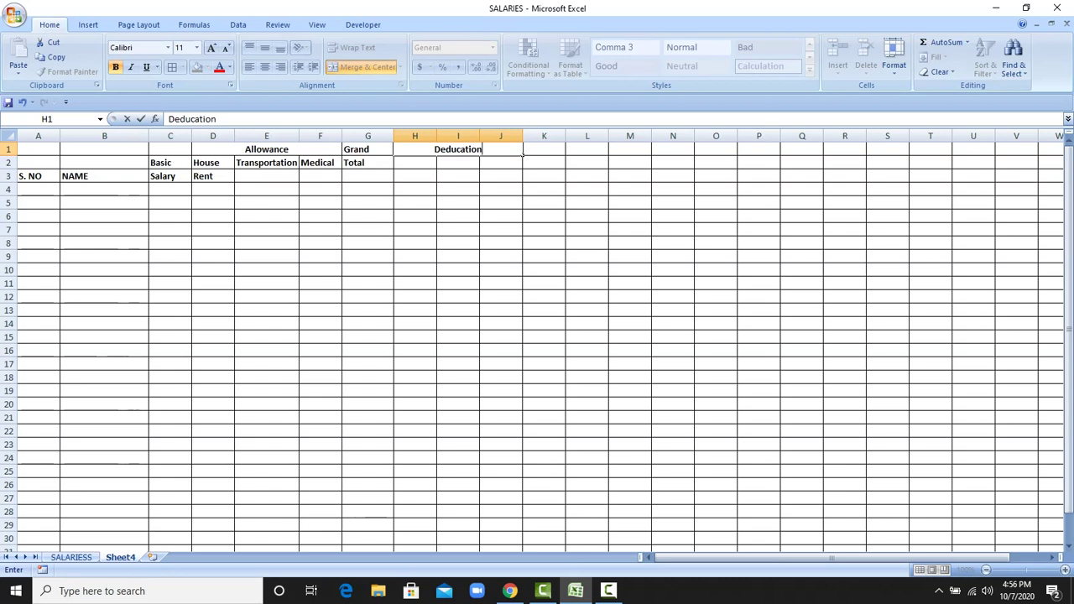
left_click(415, 256)
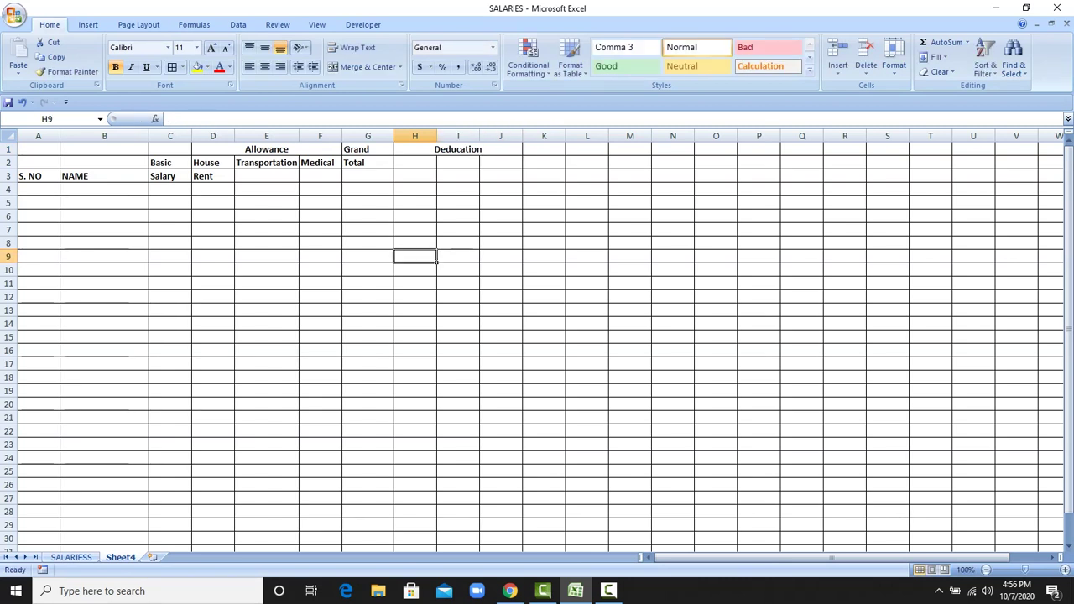
Step: Enter 'Income' in H2 and 'Tax' in H3
left_click(414, 162)
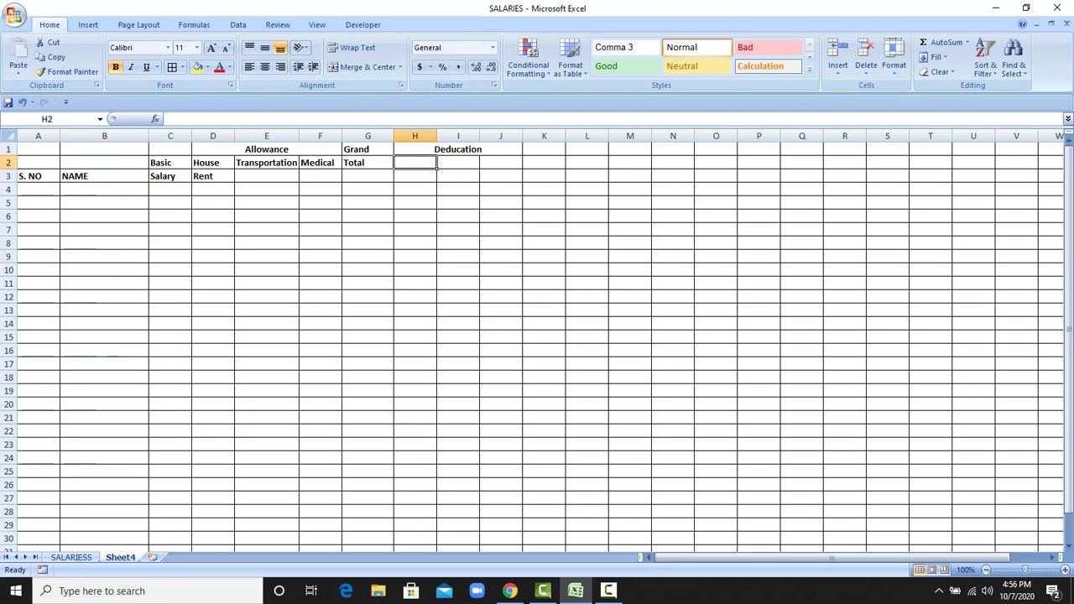
type("i")
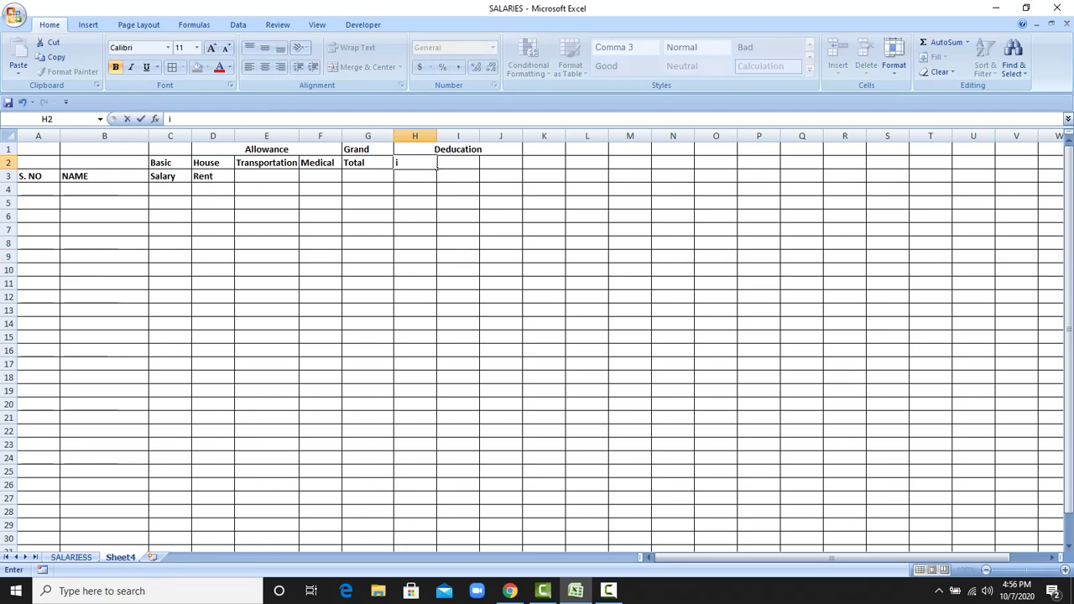
key("BackSpace")
type("Income")
key("Return")
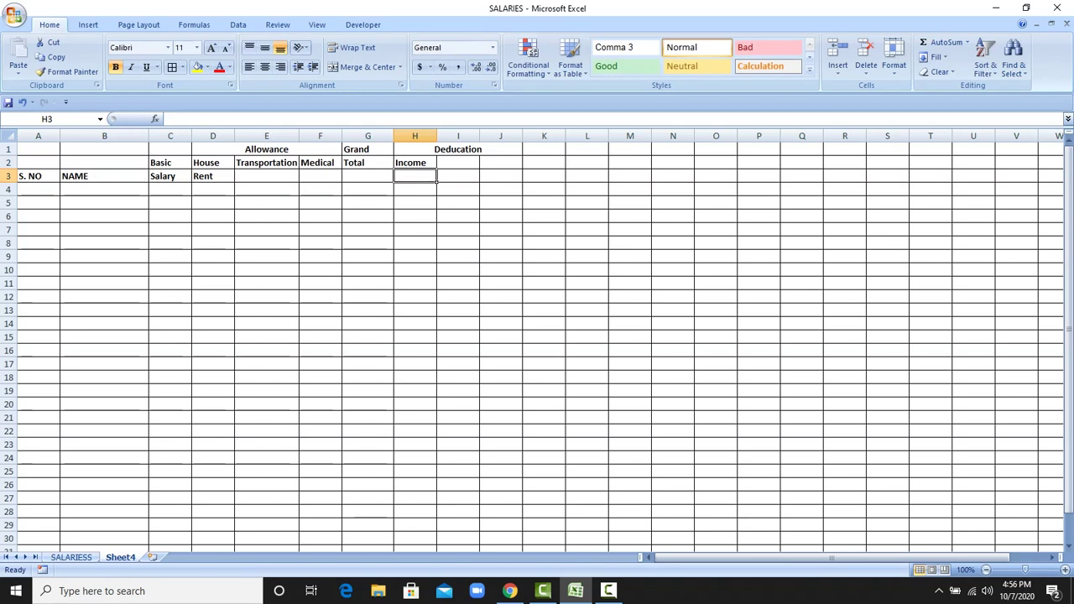
type("Tax")
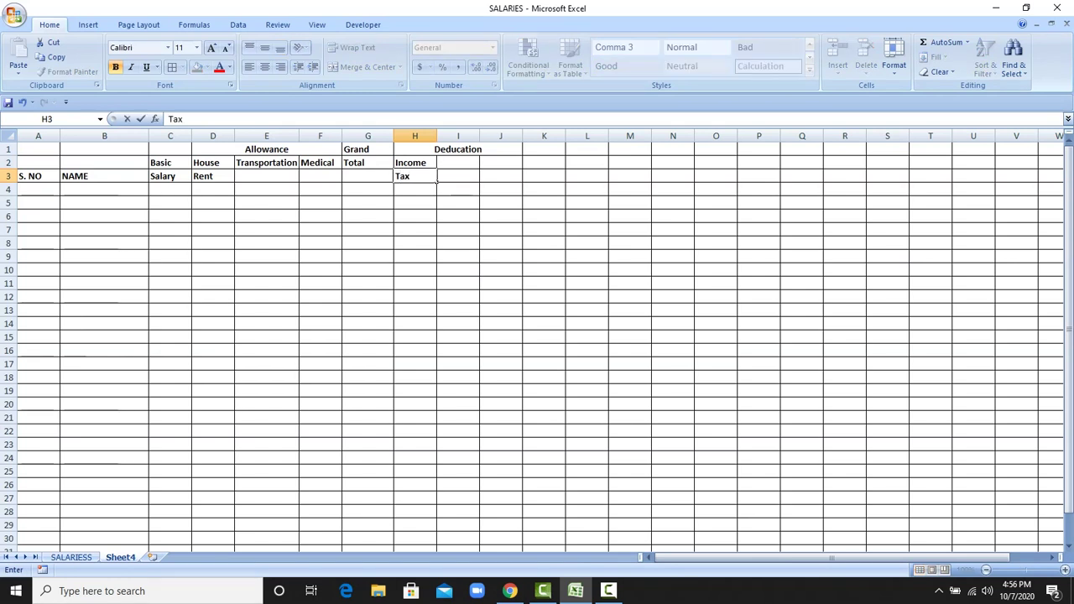
left_click(457, 163)
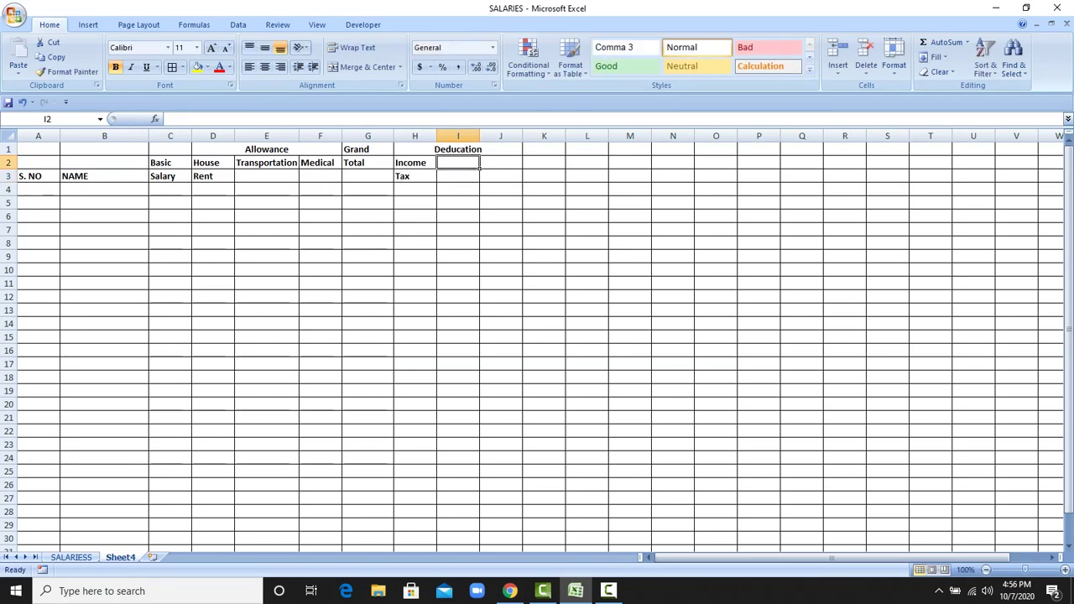
Step: Enter 'Pension' in I2 and 'Fund' in I3
type("Pe")
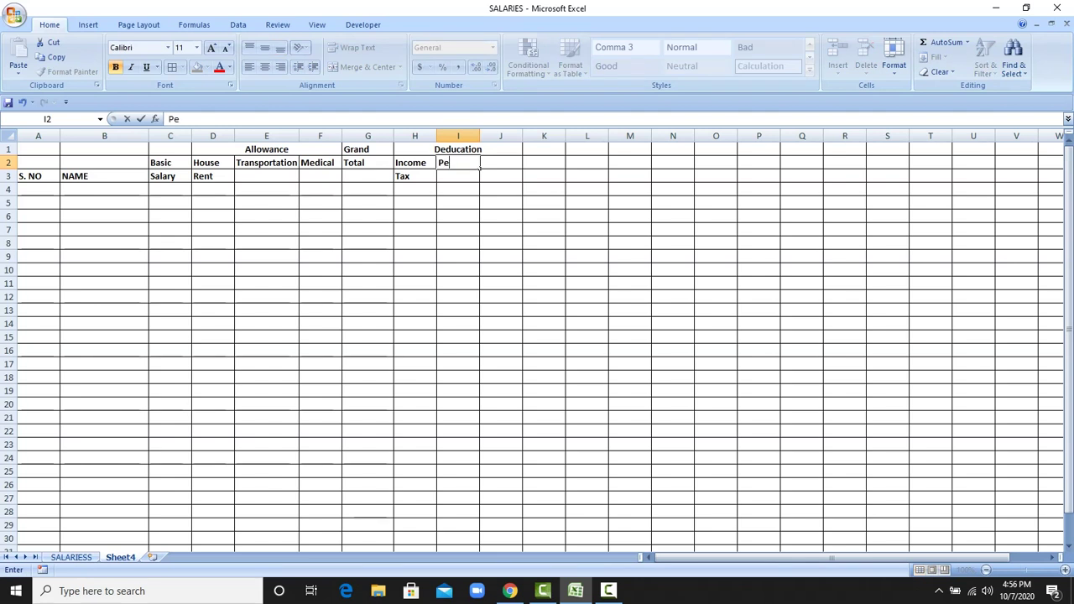
type("nsion")
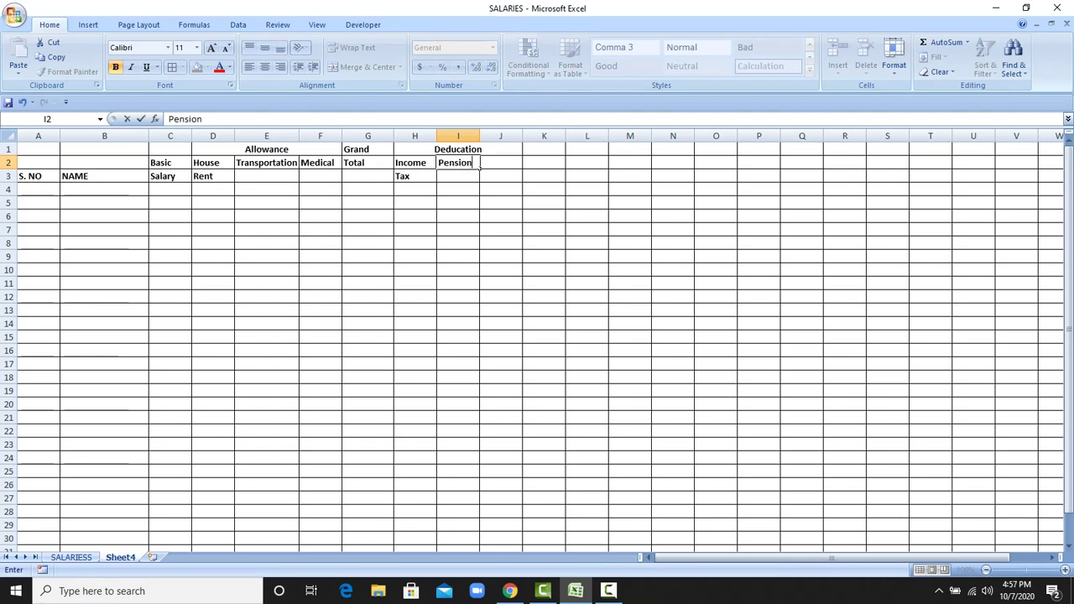
key("Return")
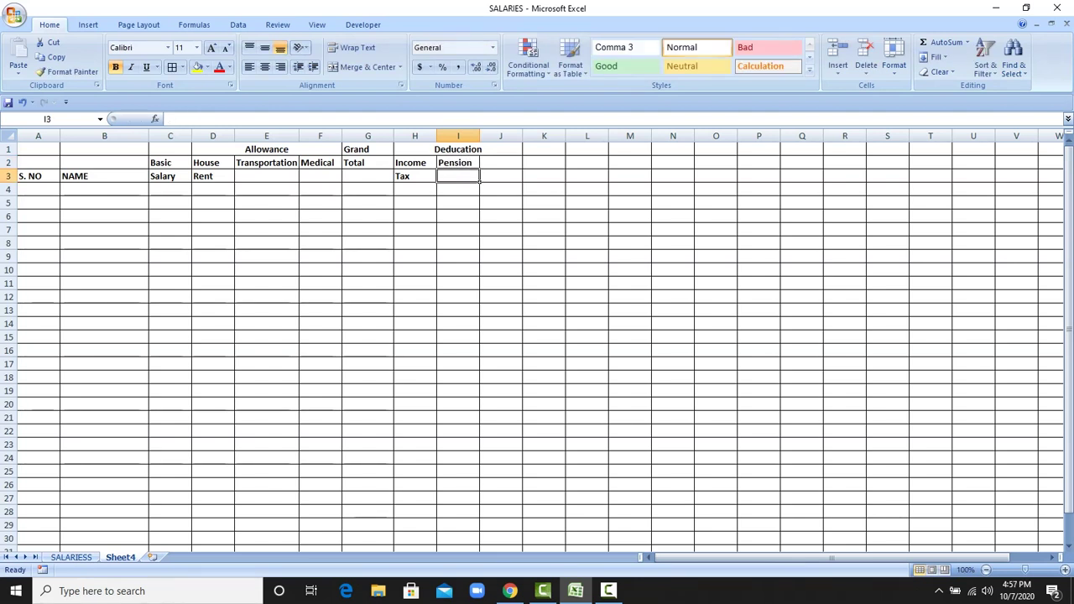
type("Fund")
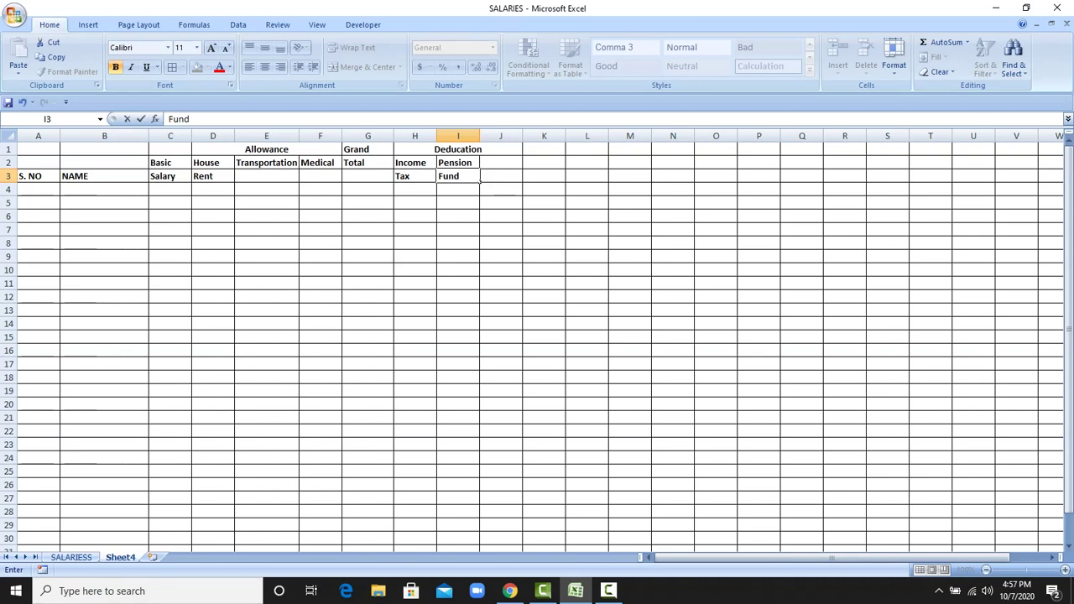
left_click(500, 163)
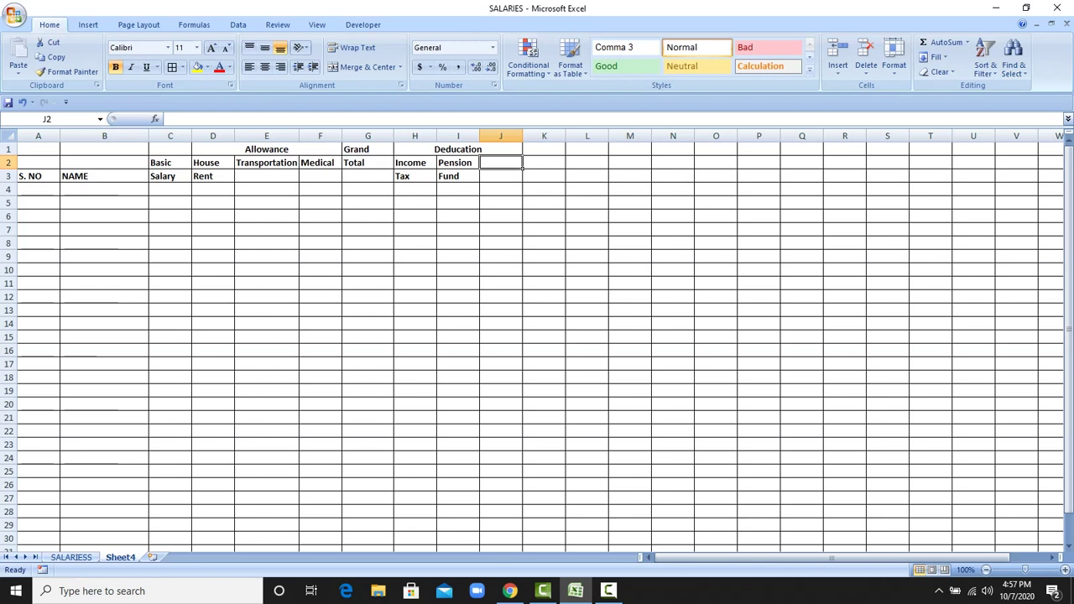
left_click_drag(414, 150, 500, 150)
left_click(362, 67)
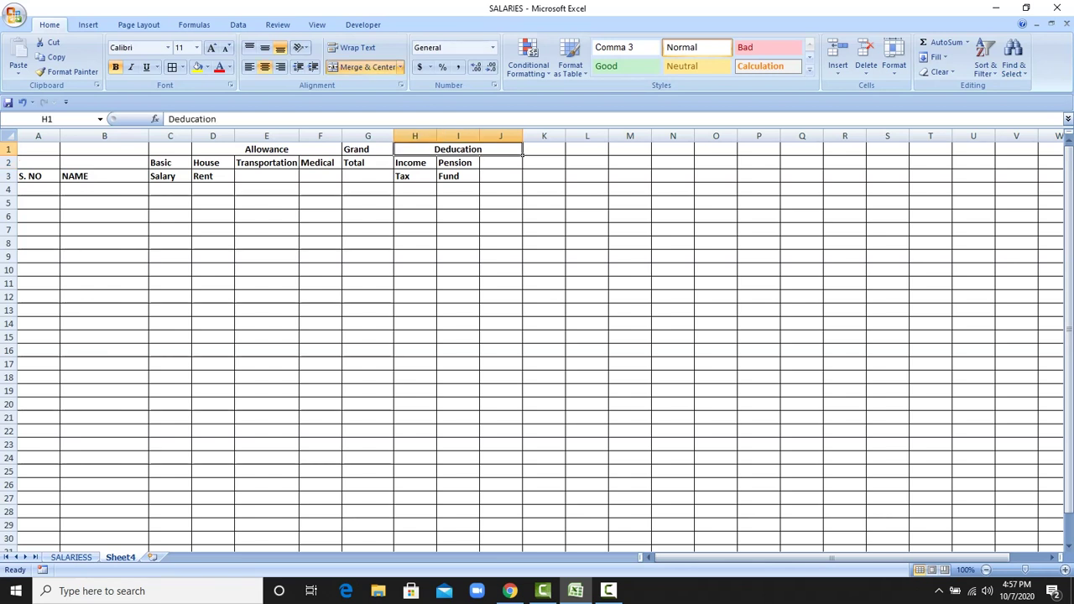
Step: Correct the H1:J1 heading spelling from 'Deducation' to 'Deduction'
key("F2")
key("Left")
key("Left")
key("Left")
key("BackSpace")
left_click(414, 269)
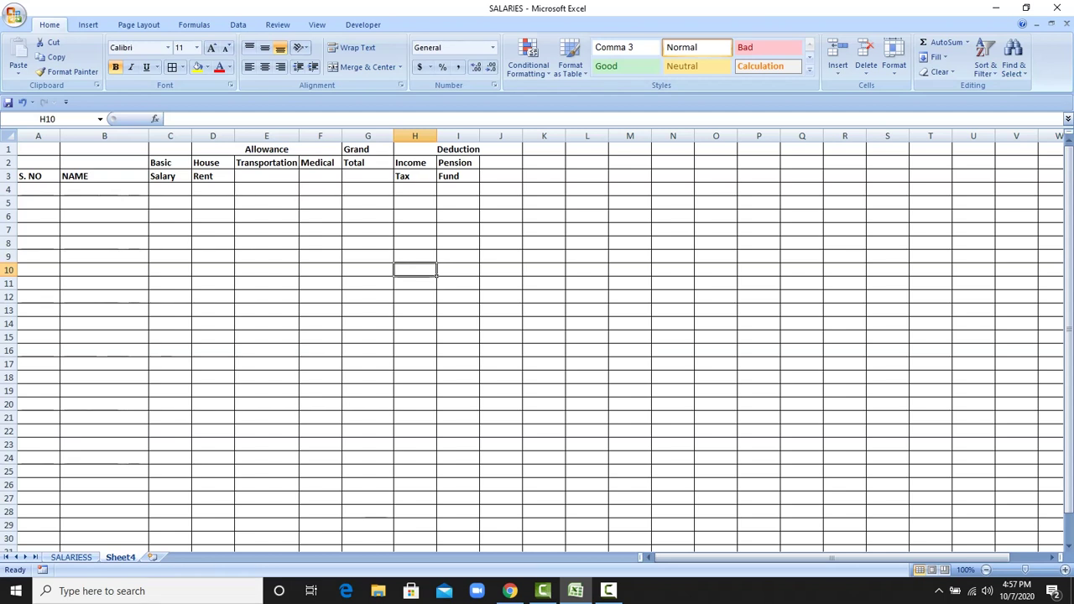
Step: Enter 'GP' in J2 and 'Fund' in J3
left_click(500, 162)
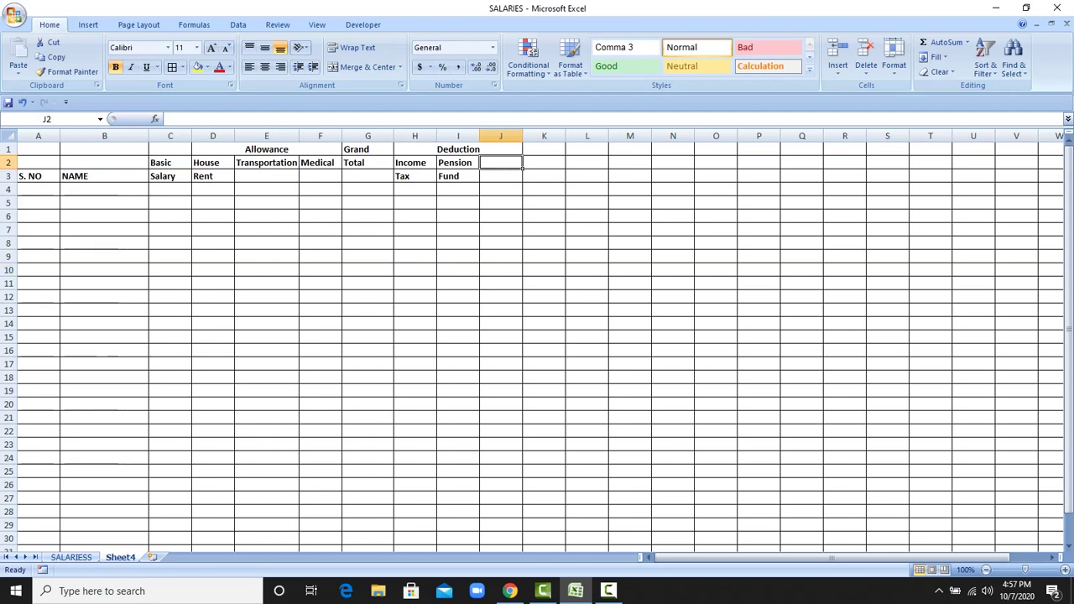
type("g")
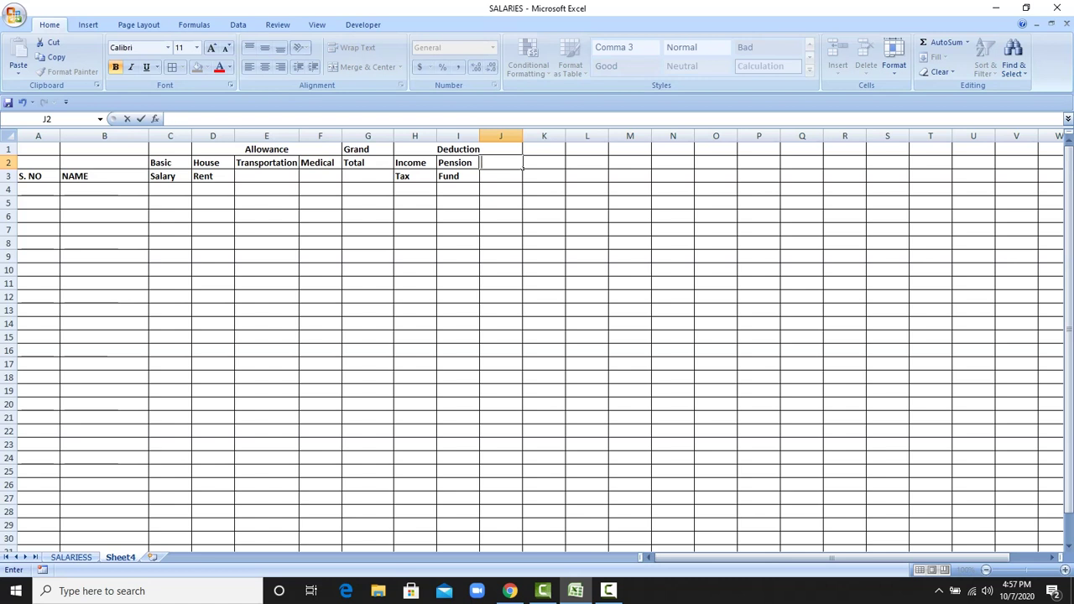
type("GP")
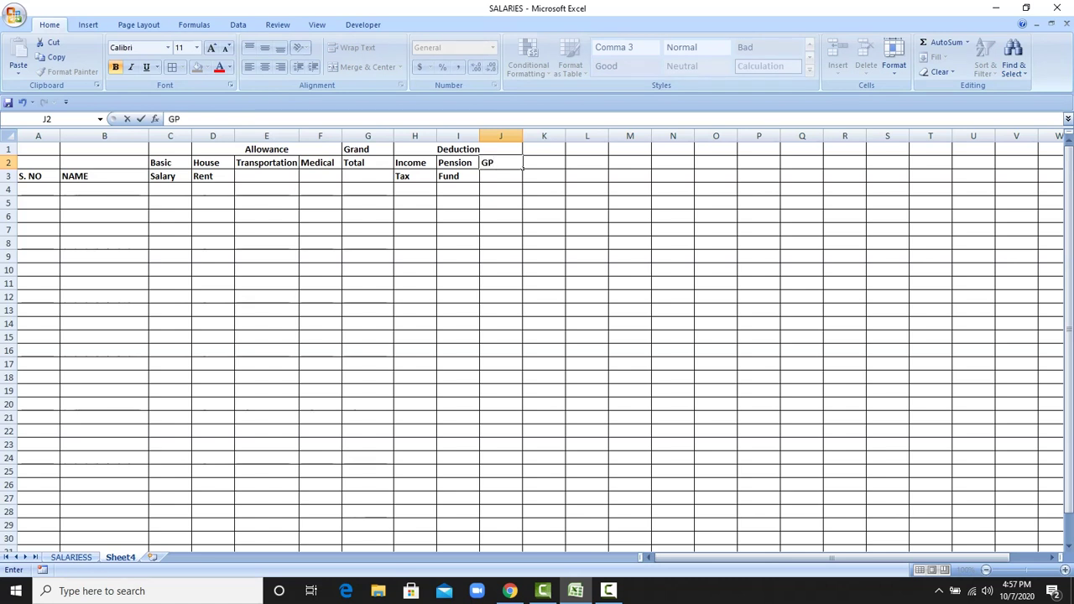
key("Return")
type("F")
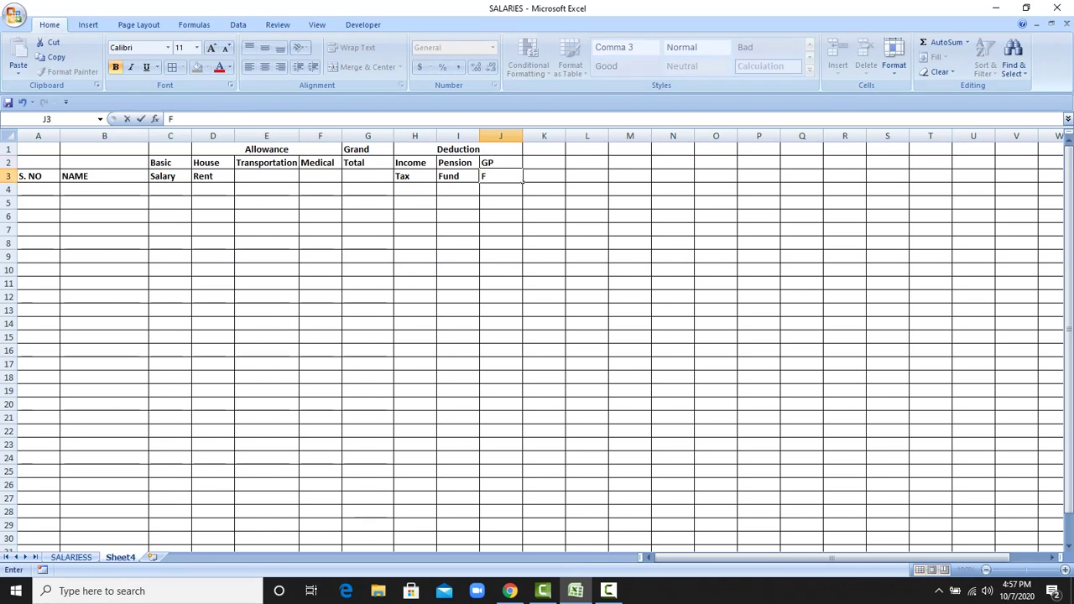
type("und")
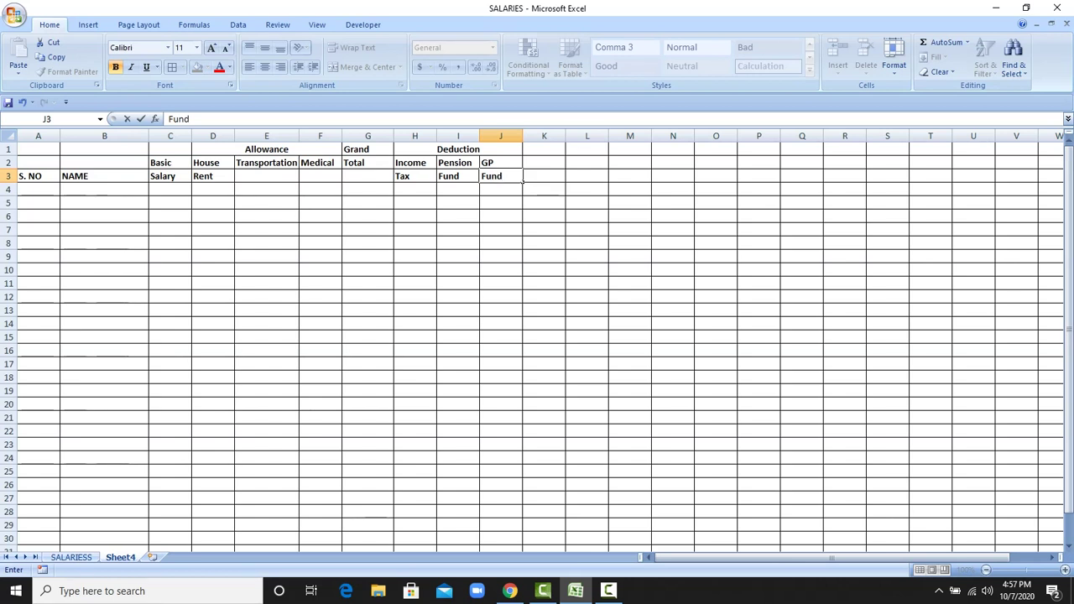
left_click(543, 148)
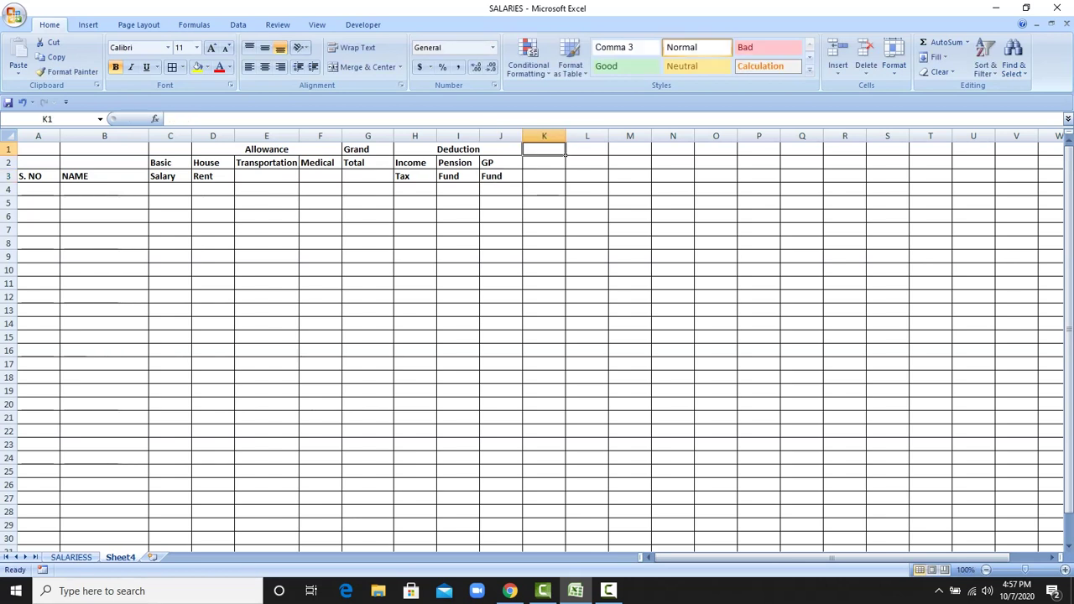
Step: Enter 'Net' in K1 and 'Paid' in K2
type("Net")
key("Return")
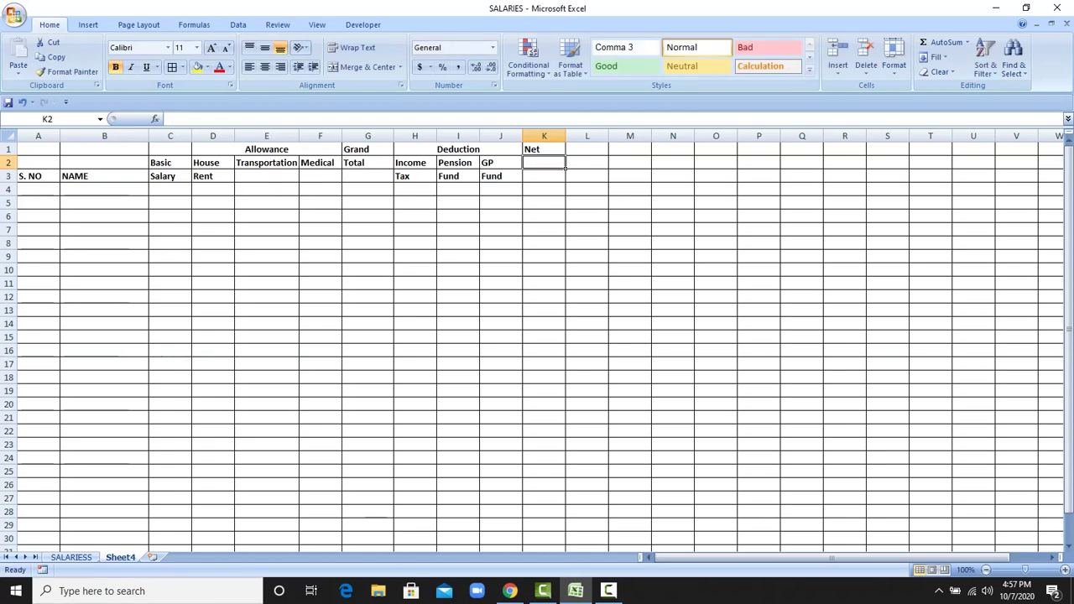
type("Paid")
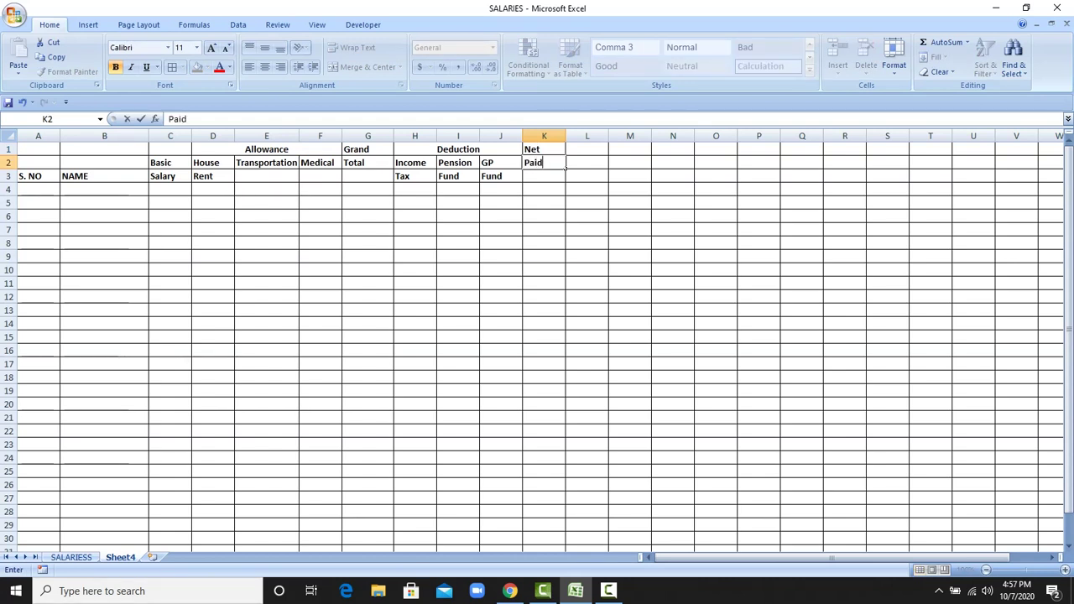
left_click(501, 242)
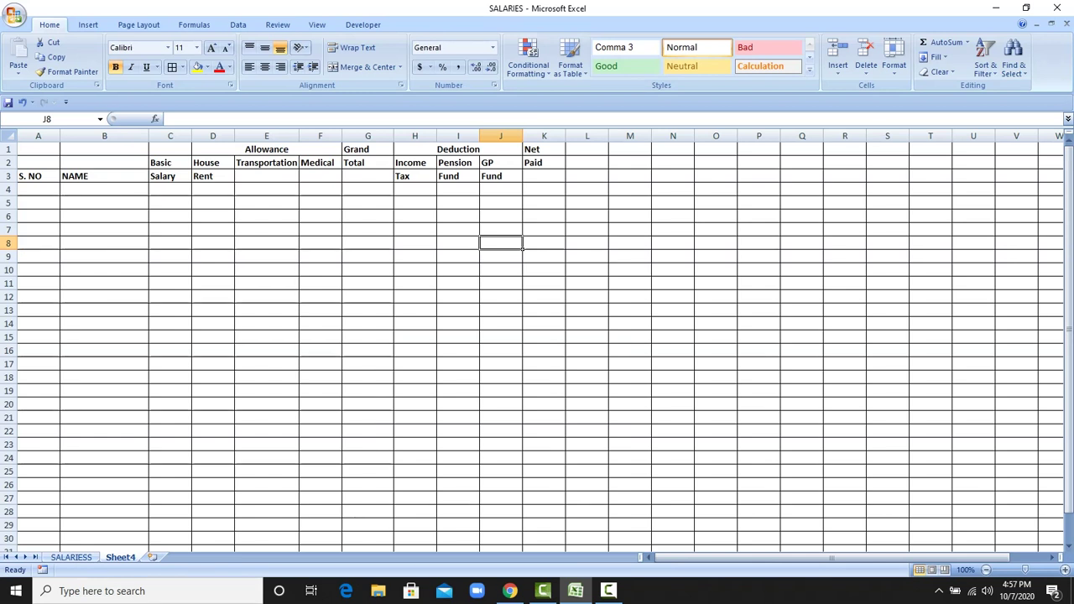
left_click_drag(266, 163, 266, 176)
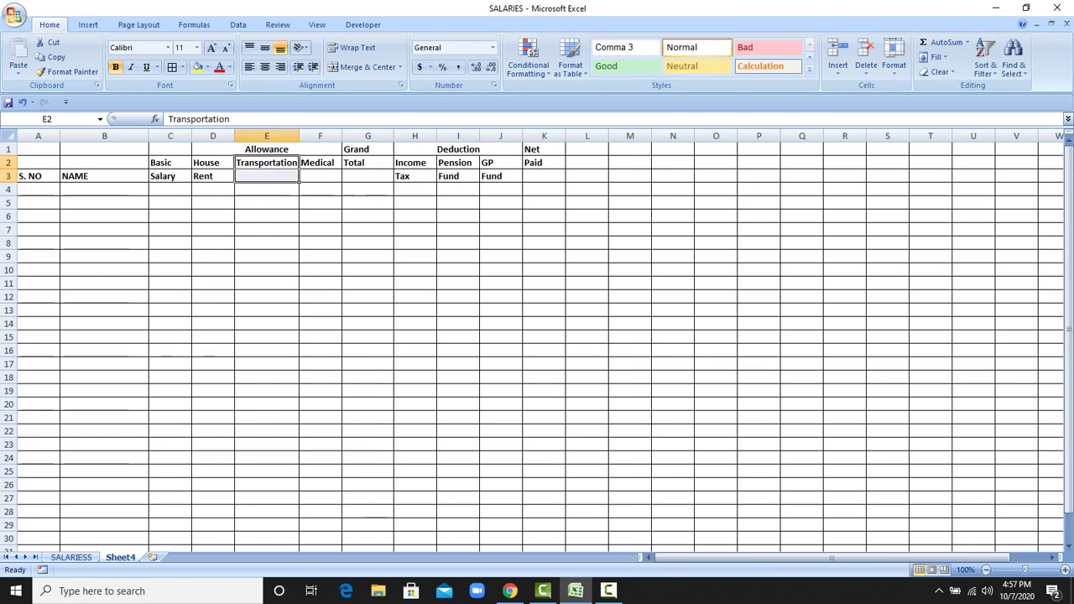
Step: Merge and middle-align Transportation in E2:E3 and Medical in F2:F3
left_click(361, 67)
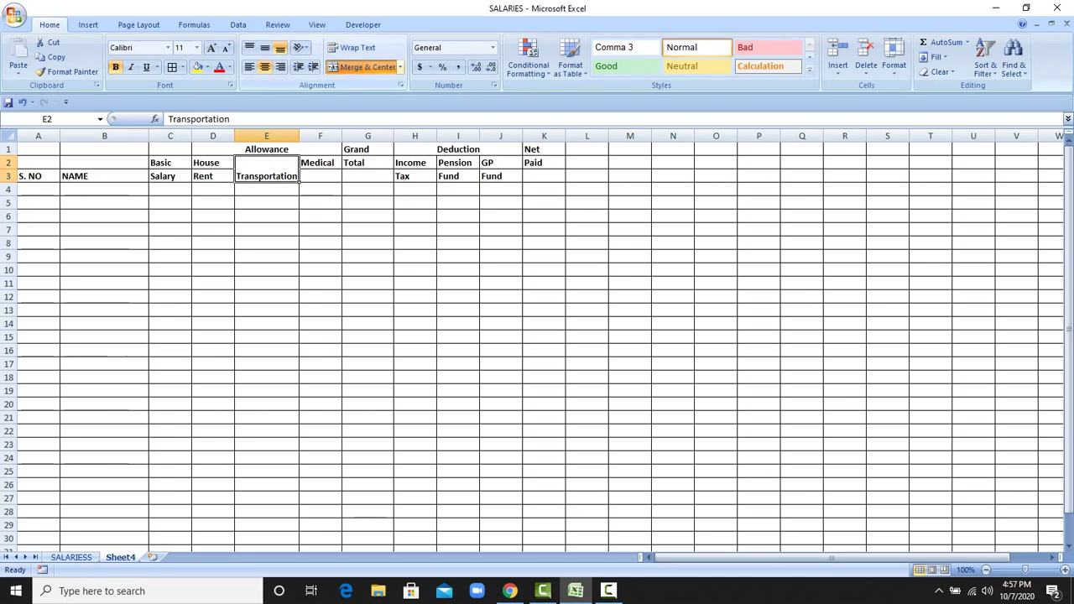
left_click(264, 48)
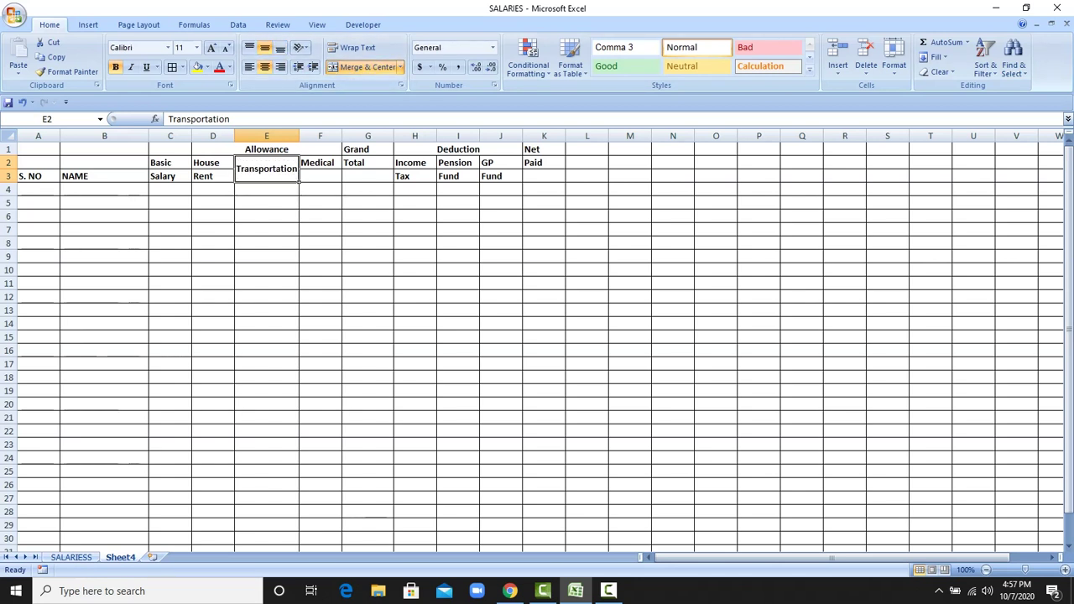
left_click_drag(320, 162, 320, 176)
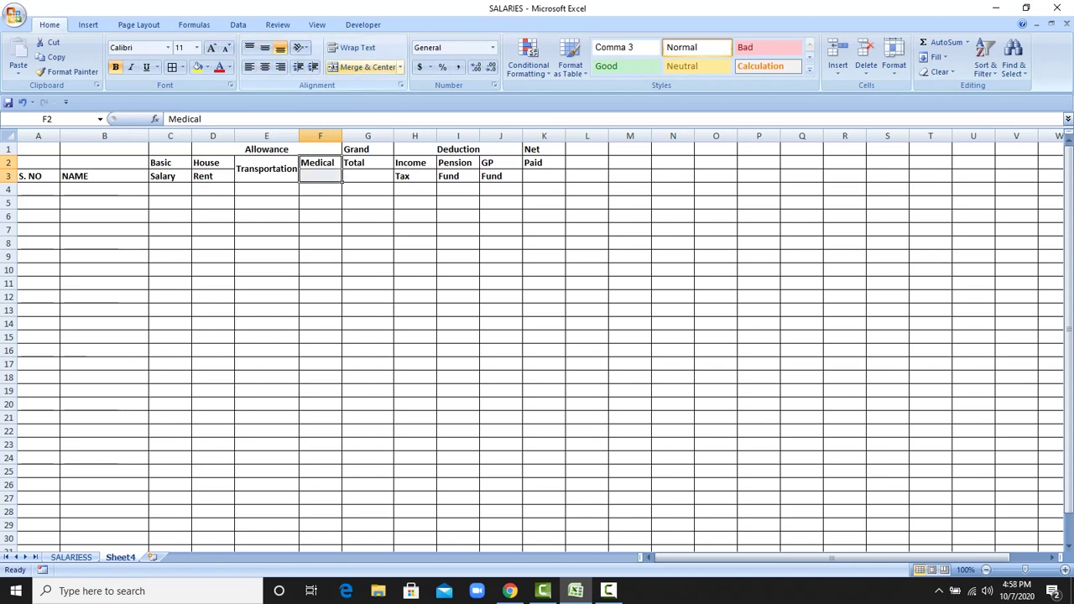
left_click(361, 67)
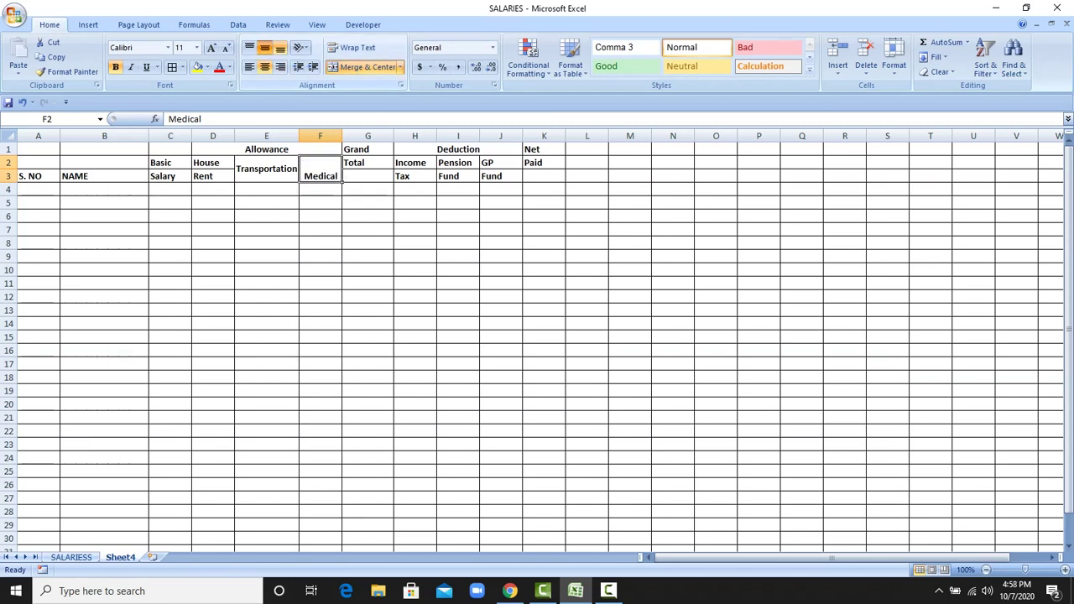
left_click(264, 47)
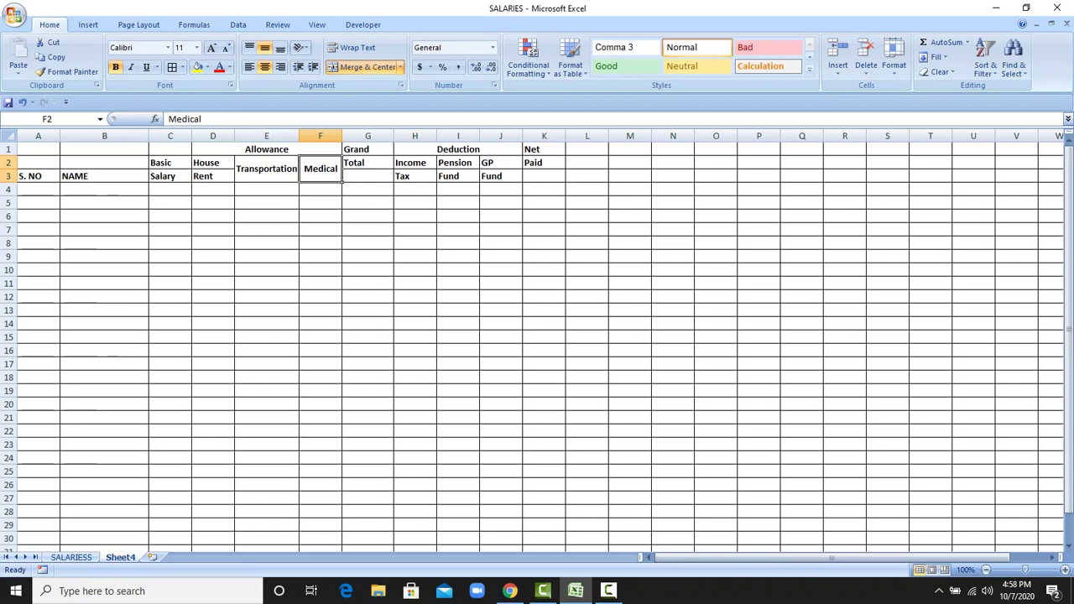
left_click(368, 163)
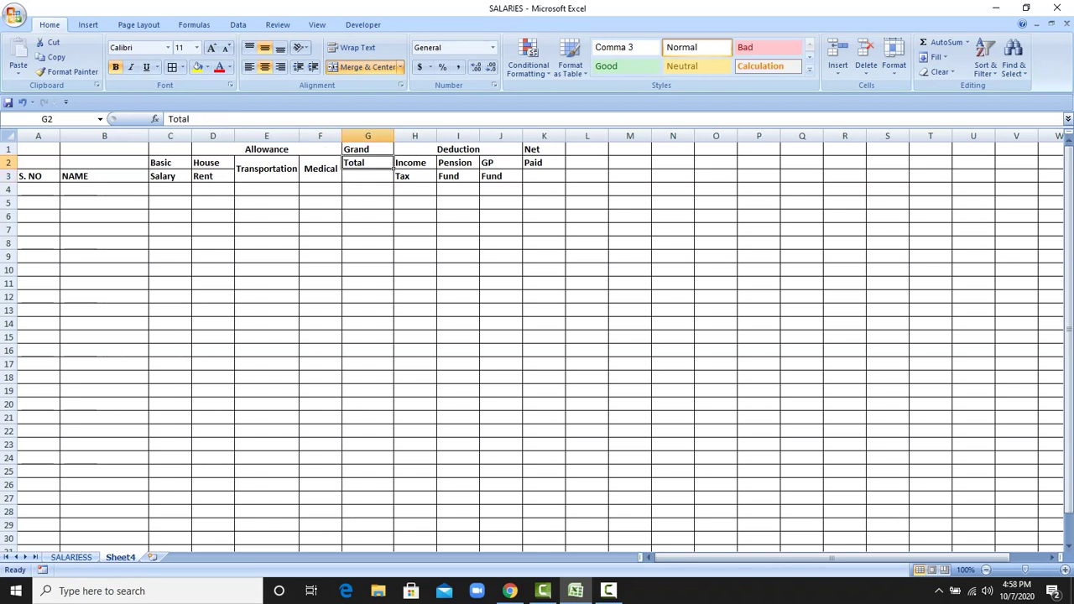
Step: Put 'Total' in G3, move 'Grand' from G1 down to G2, and clear G1
left_click(391, 178)
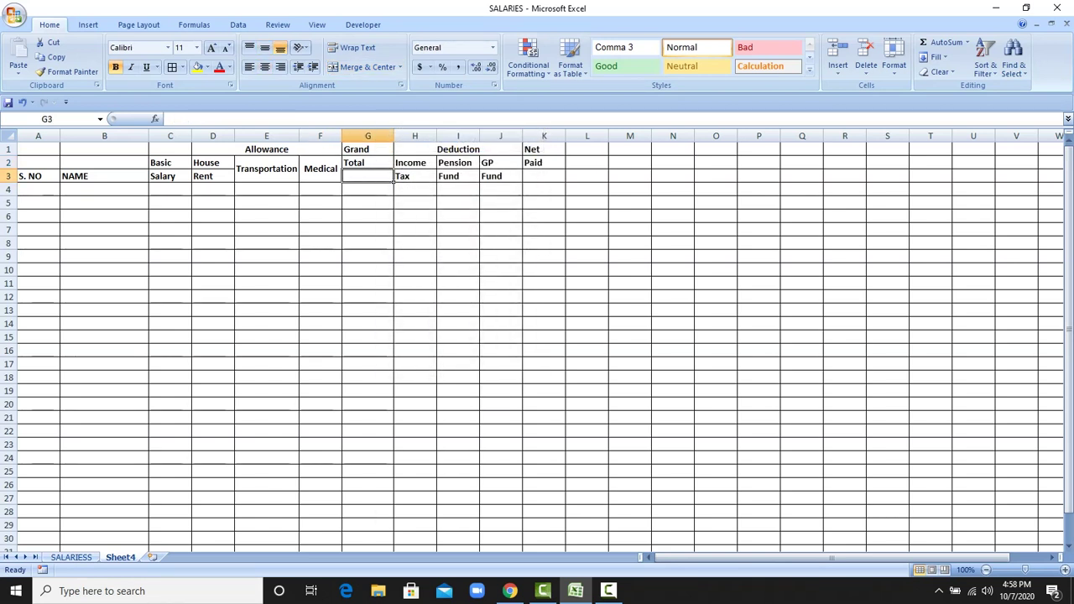
type("Total")
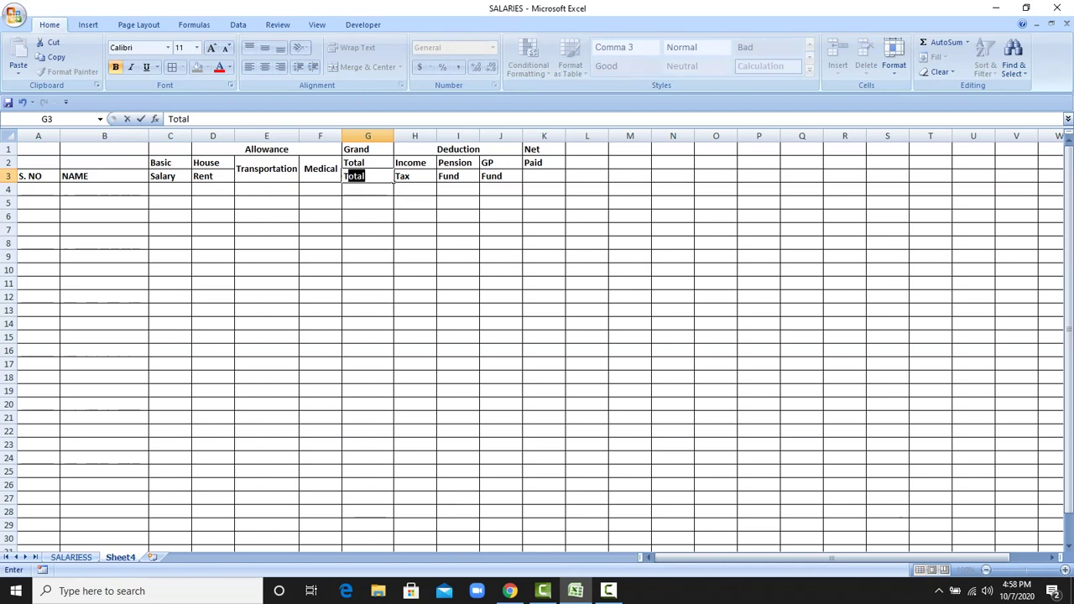
left_click(390, 152)
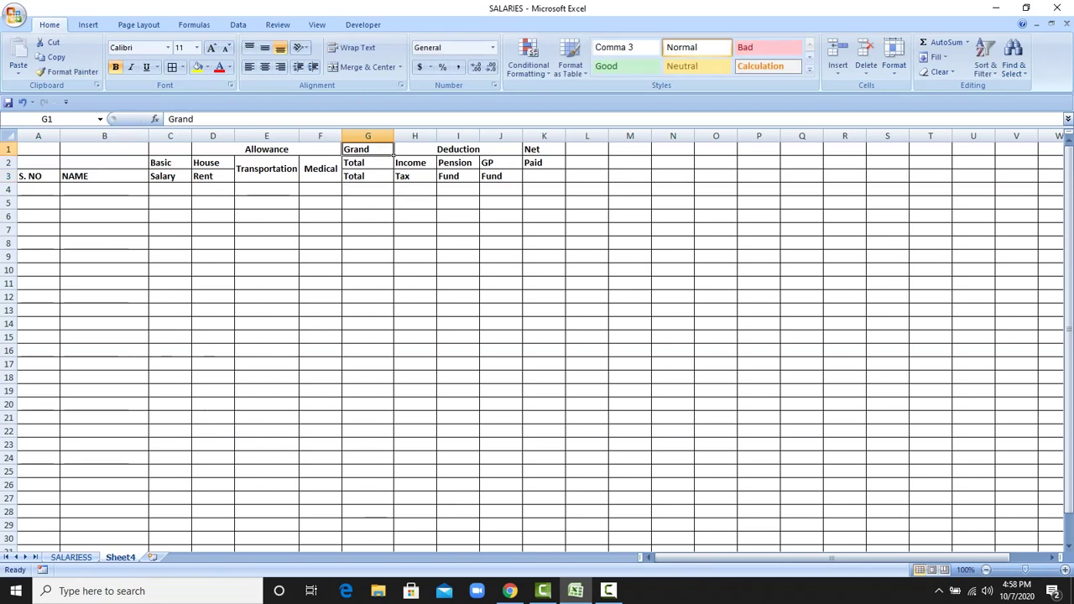
right_click(363, 149)
left_click(386, 171)
left_click(373, 163)
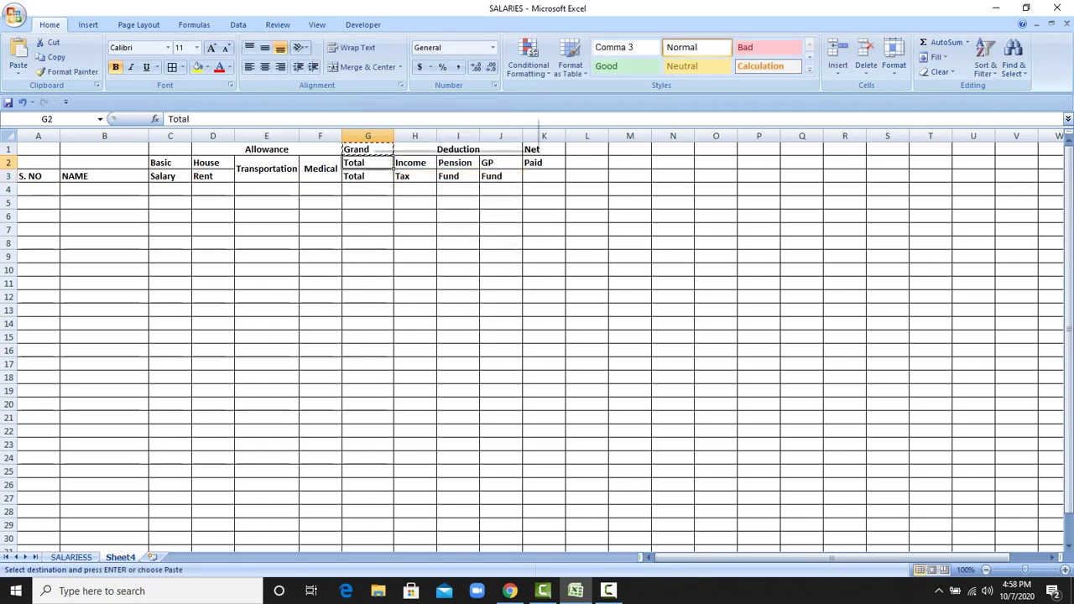
key("ctrl+v")
key("Up")
key("Delete")
left_click(457, 229)
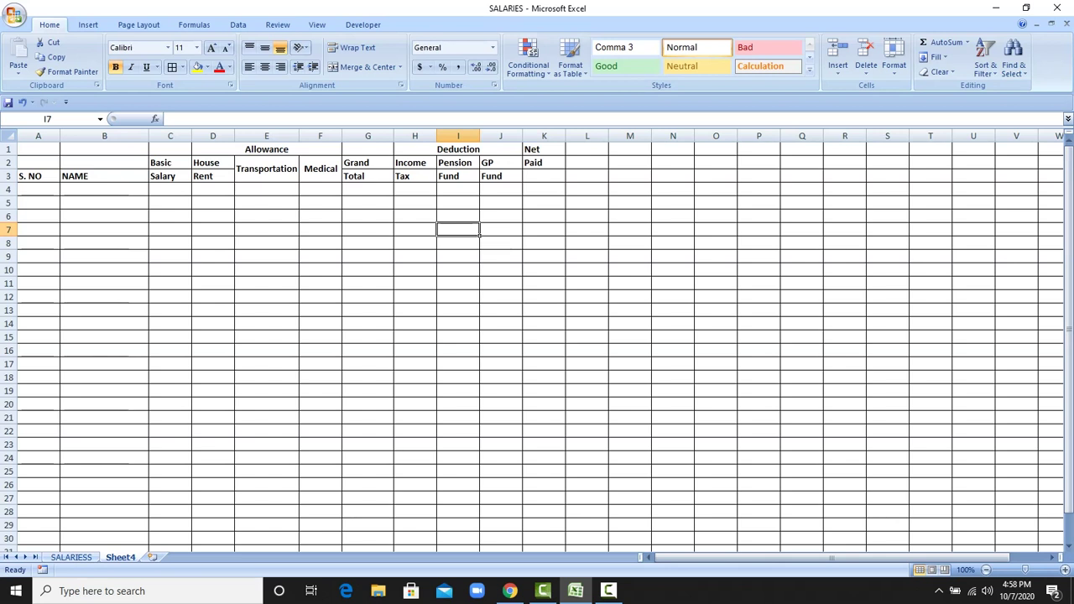
left_click(544, 149)
left_click(543, 162)
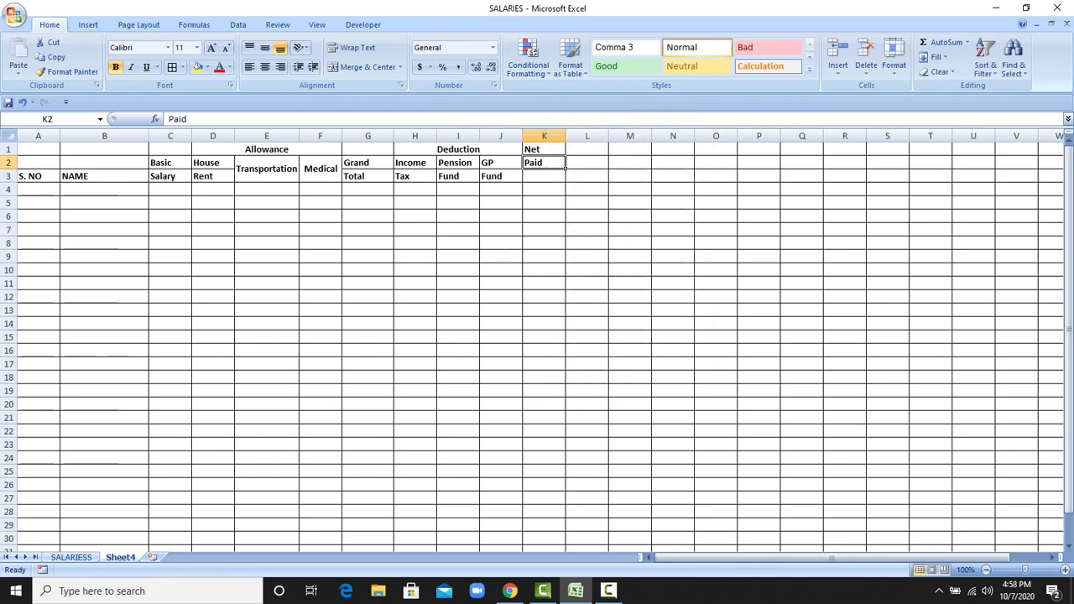
Step: Enter 'Paid' in K3 and 'Net' in K2 so the Net Paid heading spans K2:K3
type("C")
key("Return")
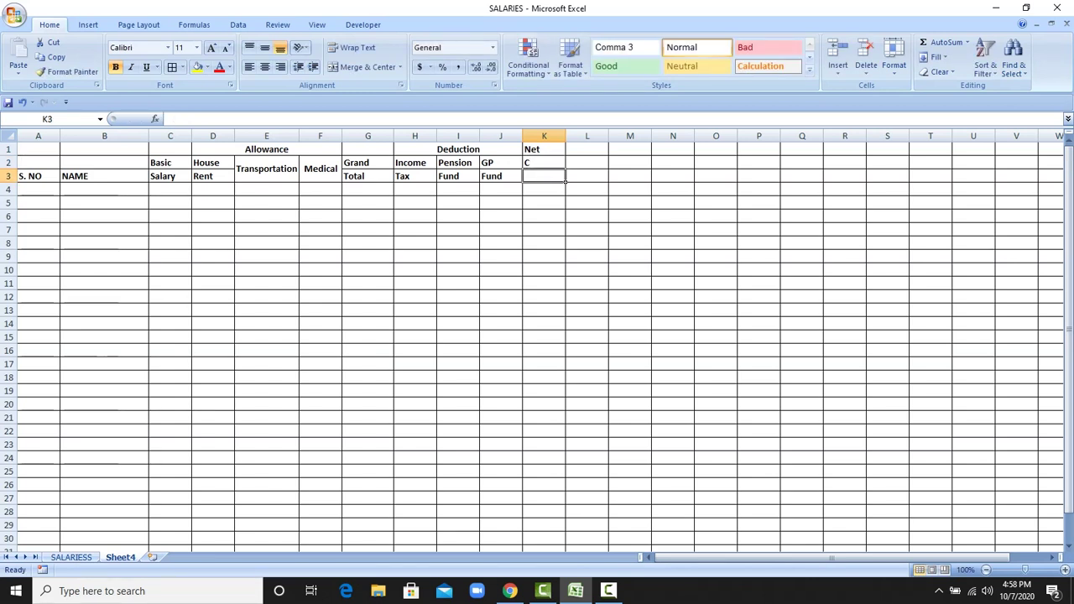
type("p")
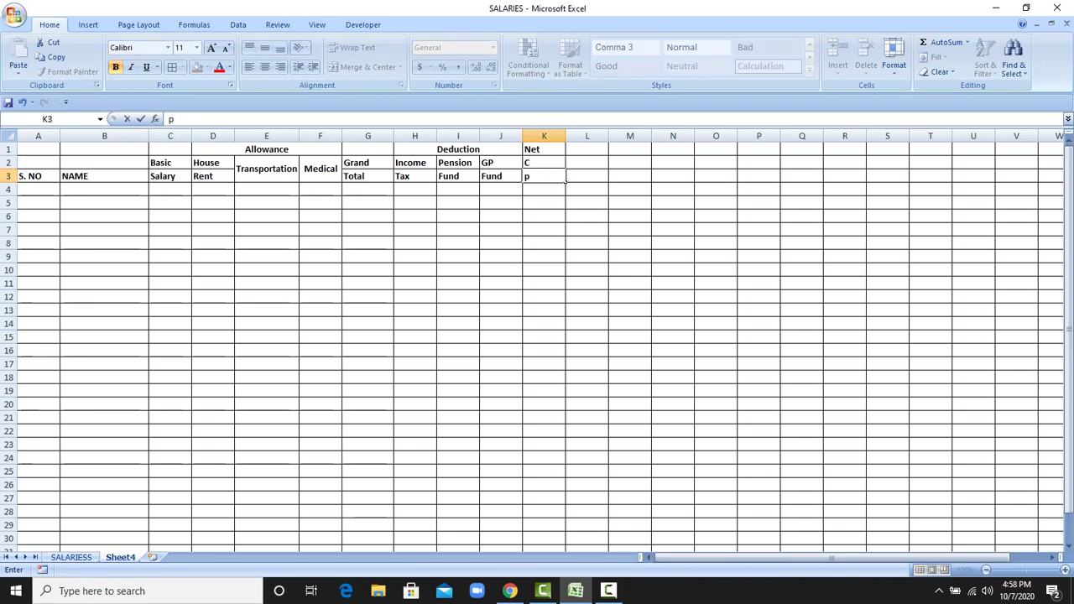
key("BackSpace")
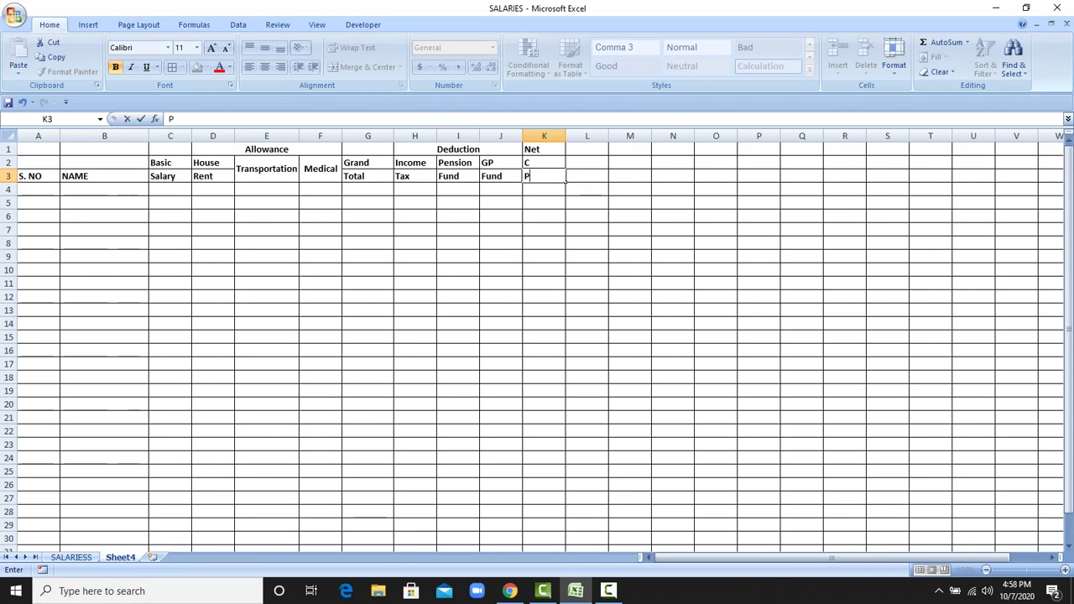
type("aid")
left_click(544, 163)
type("Net")
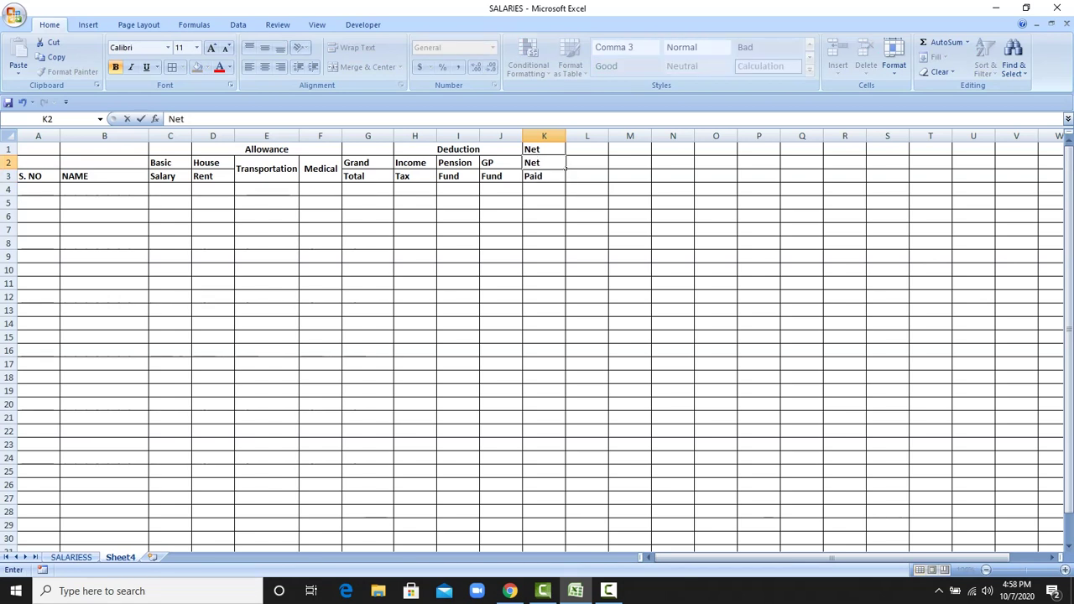
left_click(544, 149)
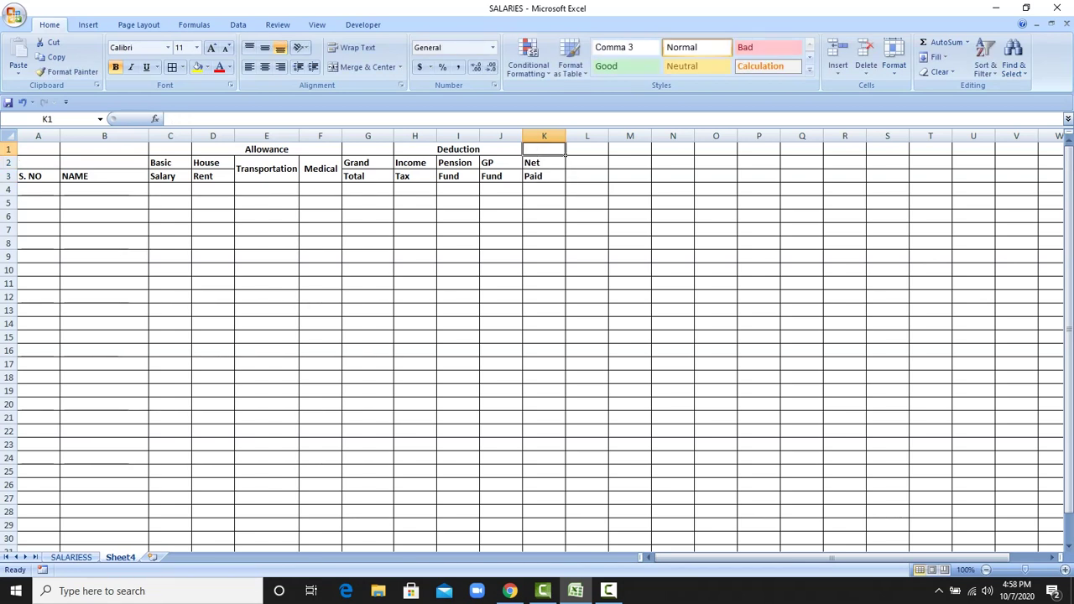
left_click(485, 256)
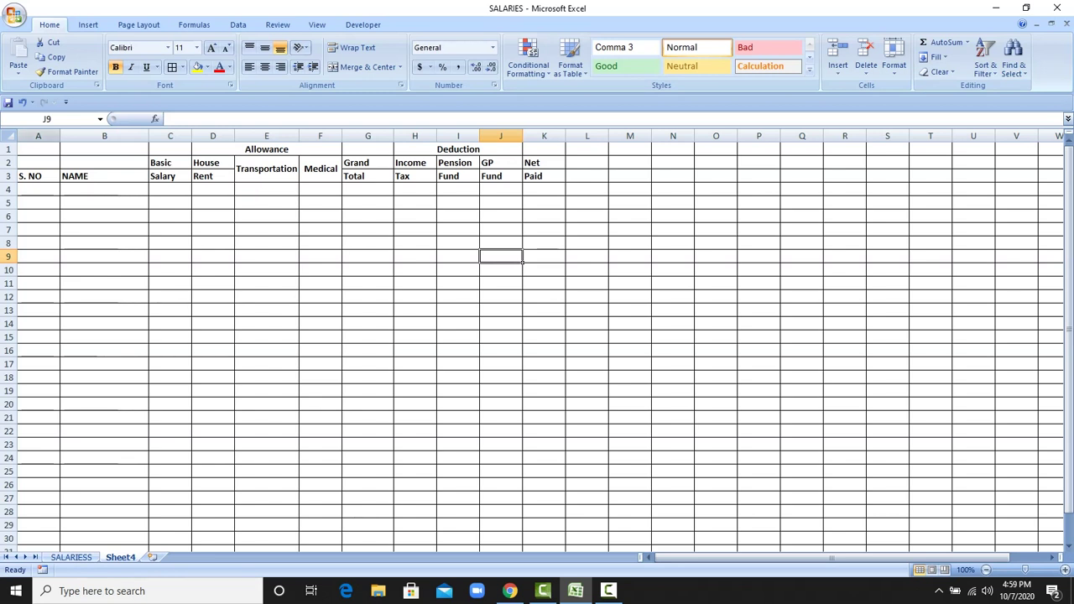
Step: Centre the whole sheet vertically, and centre the Basic Salary and House Rent headings horizontally
key("ctrl+a")
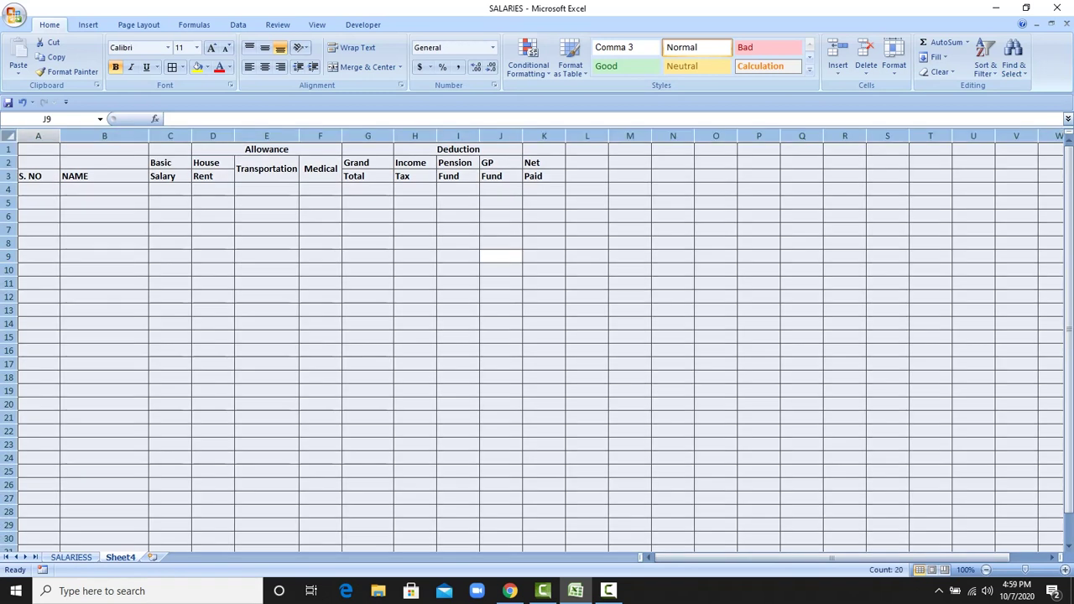
left_click(264, 47)
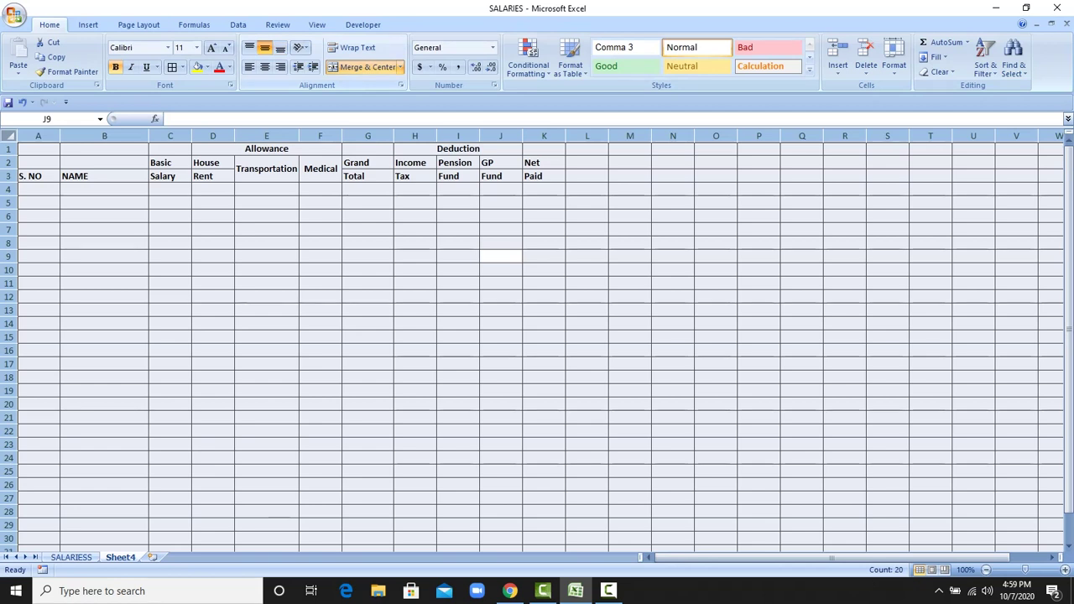
left_click_drag(170, 163, 170, 176)
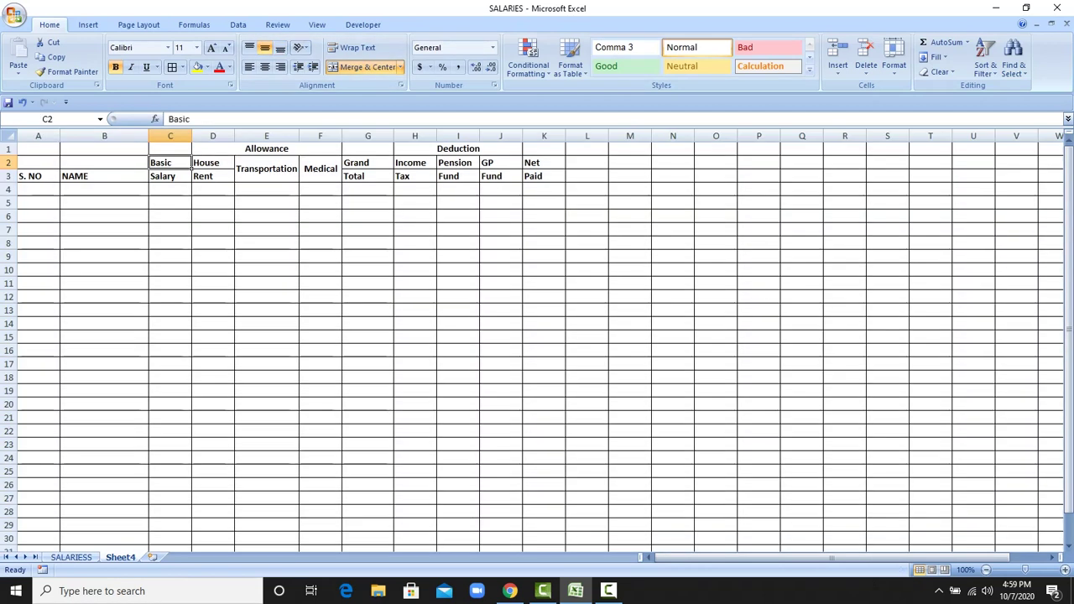
left_click(264, 66)
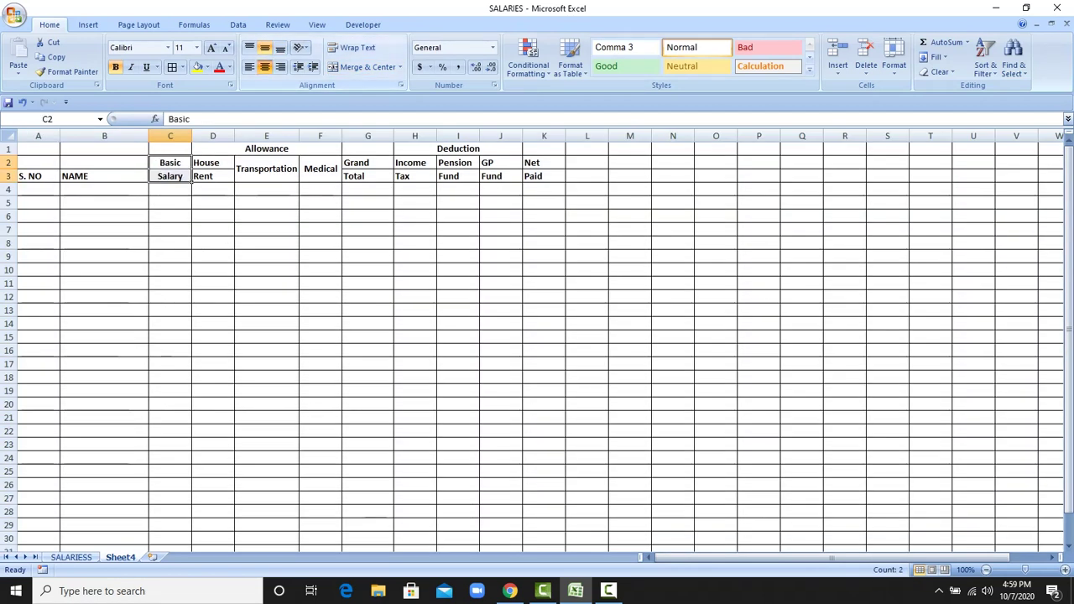
left_click_drag(213, 163, 212, 176)
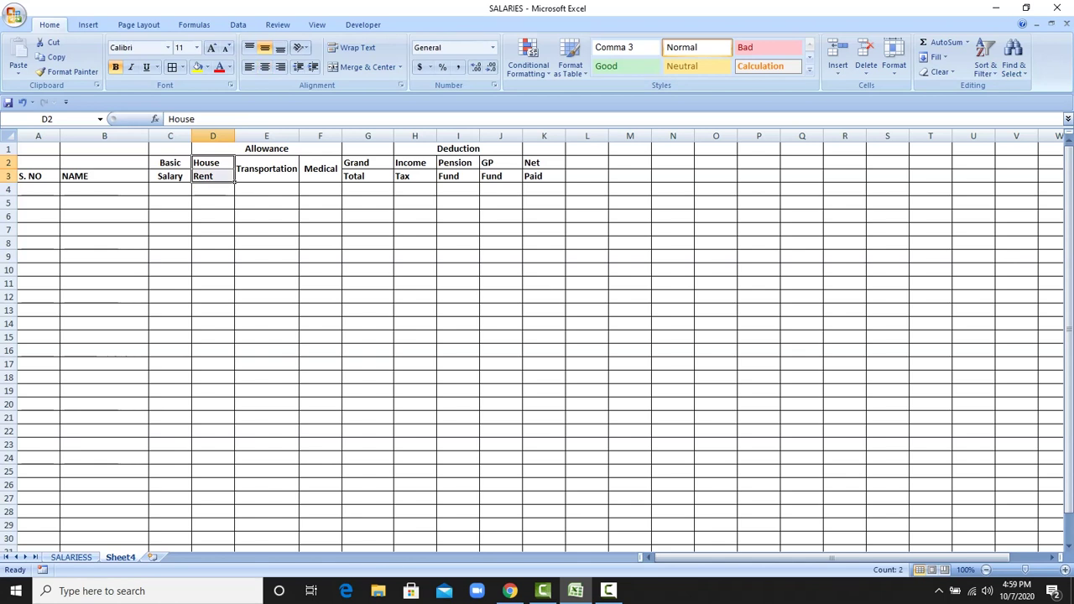
left_click(264, 66)
Step: Centre the Grand Total heading and the H2:K3 deduction and Net Paid headings horizontally
left_click_drag(367, 163, 367, 176)
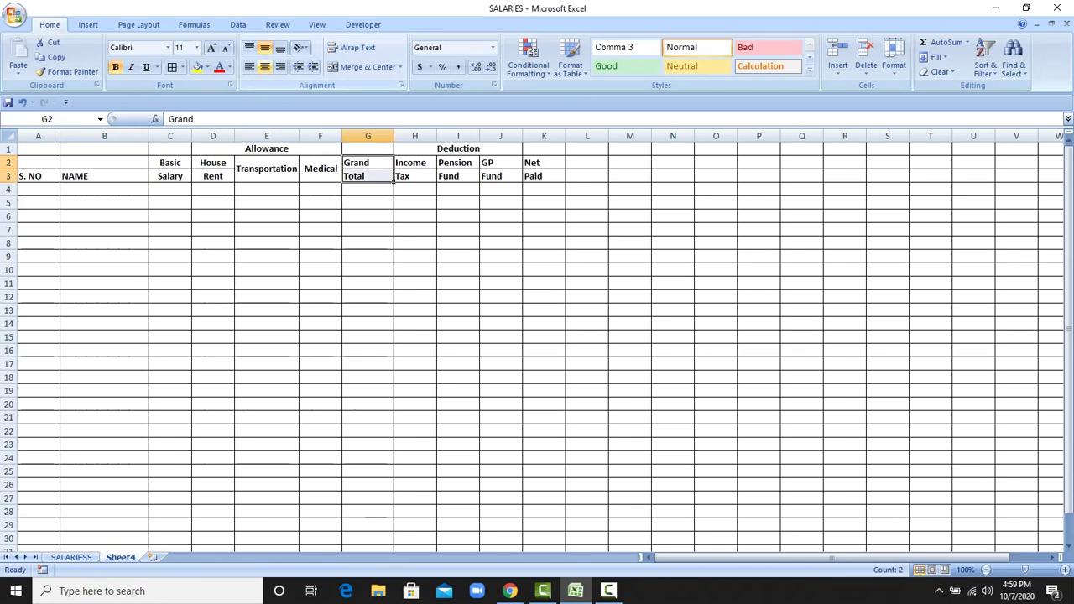
left_click(264, 66)
left_click(414, 162)
left_click_drag(415, 163, 544, 177)
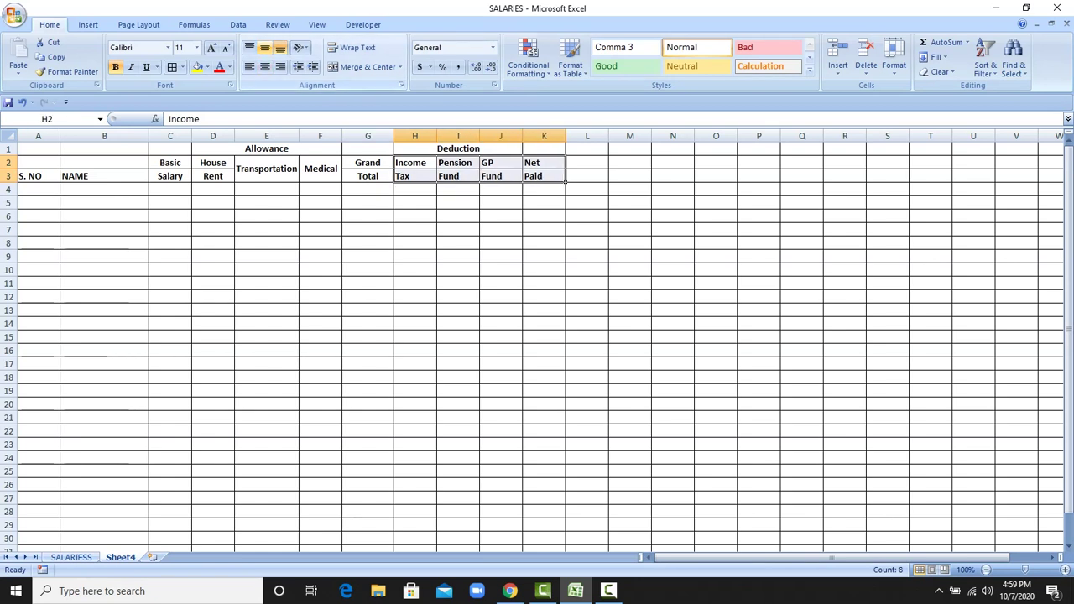
left_click(264, 67)
left_click(367, 216)
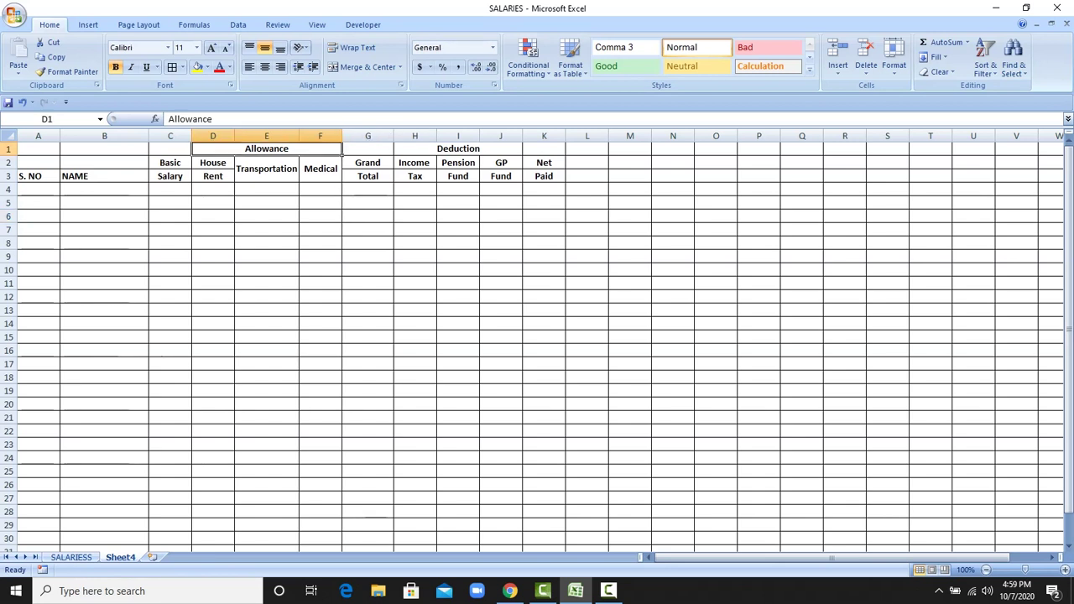
Step: Fill the Allowance block D1:F3 and the Deduction block H1:J3 yellow
left_click_drag(266, 148, 320, 176)
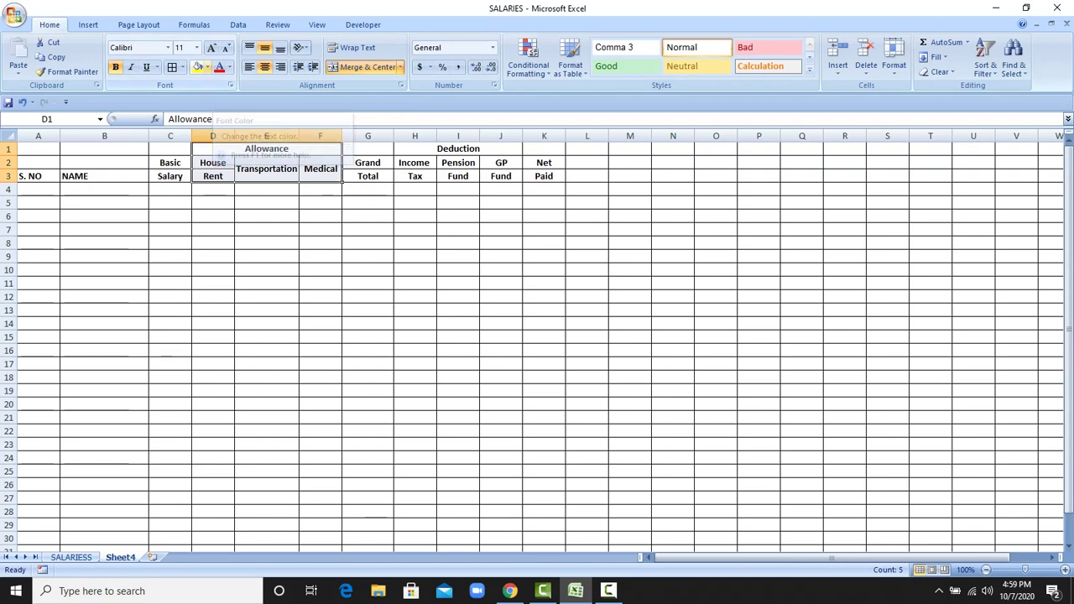
left_click(198, 67)
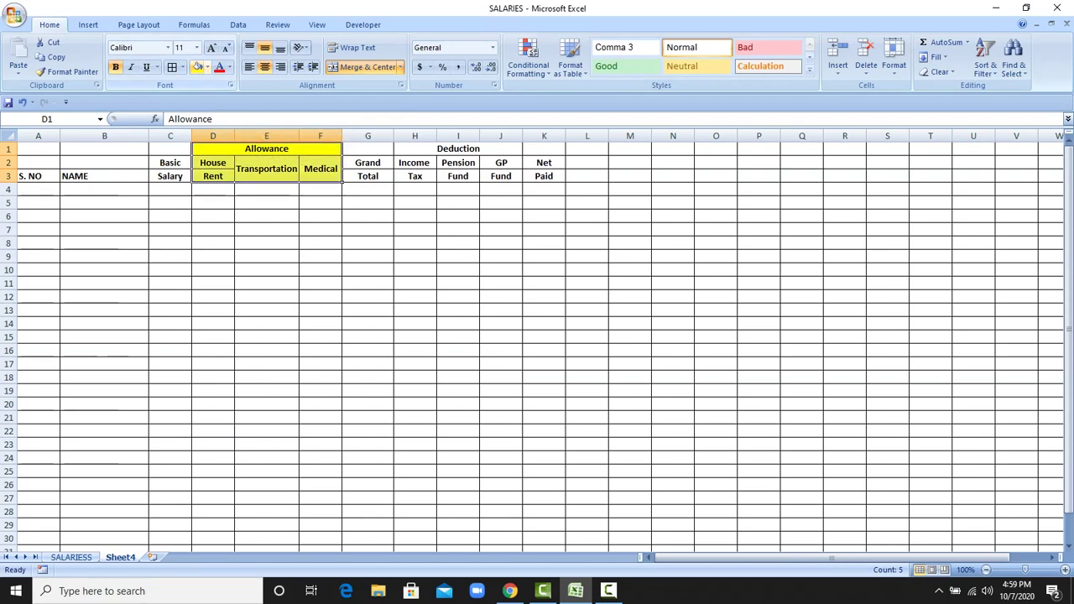
left_click_drag(415, 148, 501, 177)
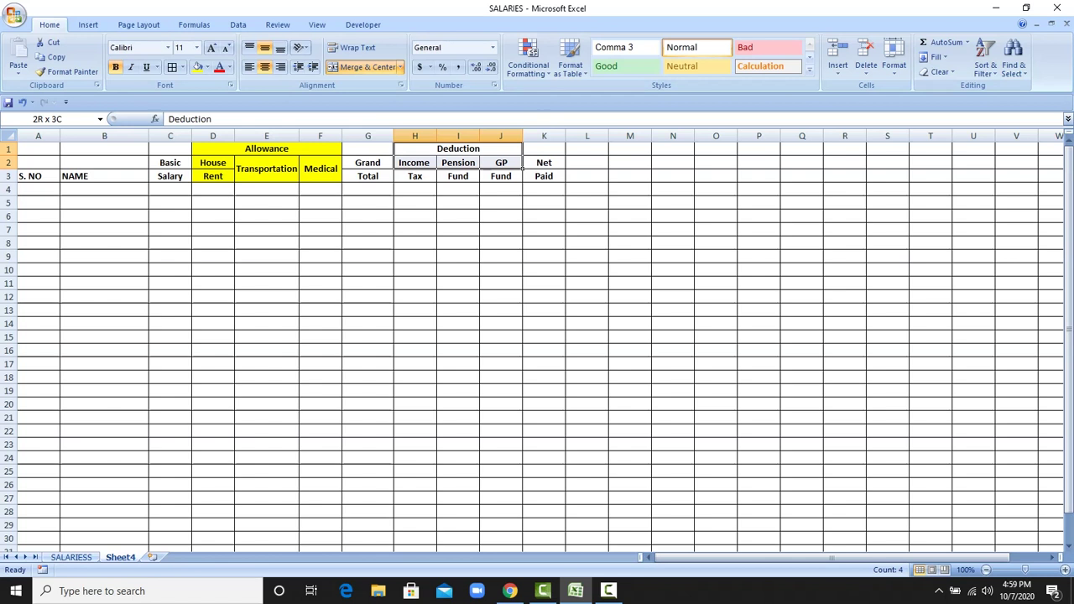
left_click(198, 68)
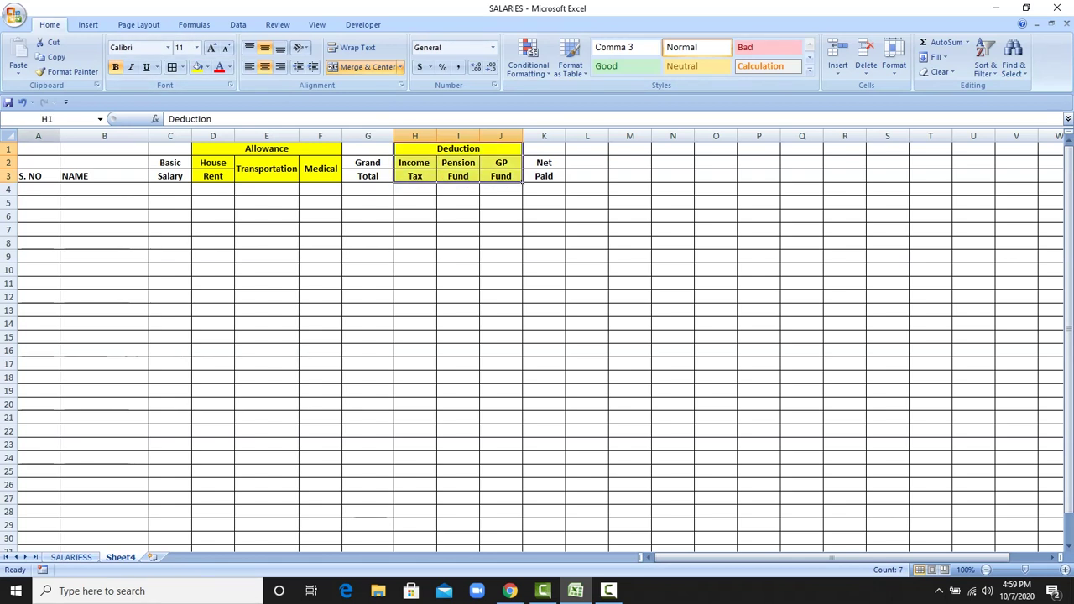
Step: Set the width of columns C through K to 20
left_click_drag(38, 136, 414, 136)
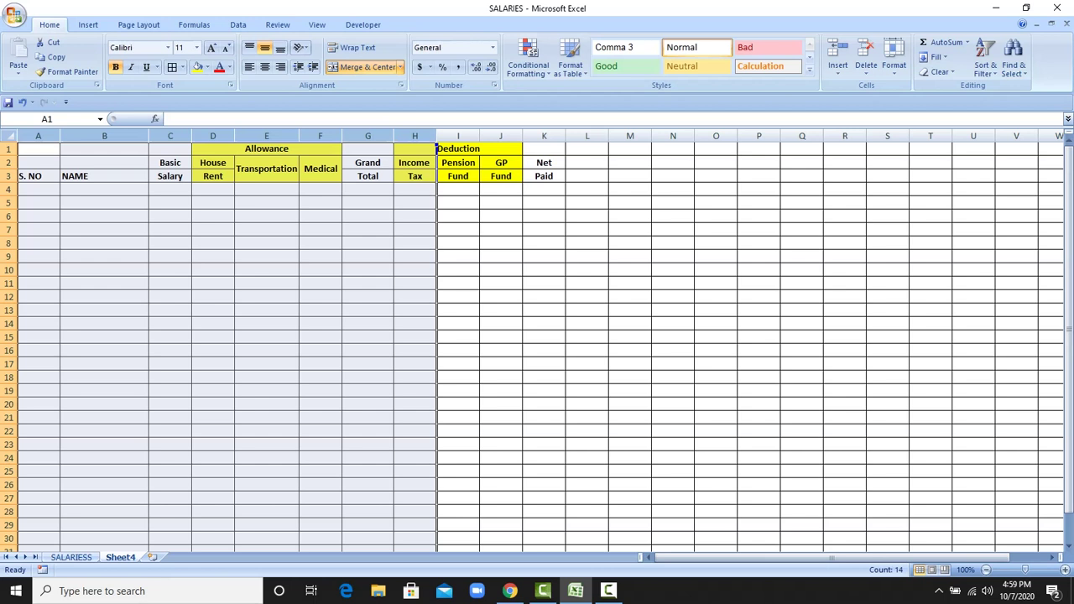
left_click_drag(169, 136, 342, 143)
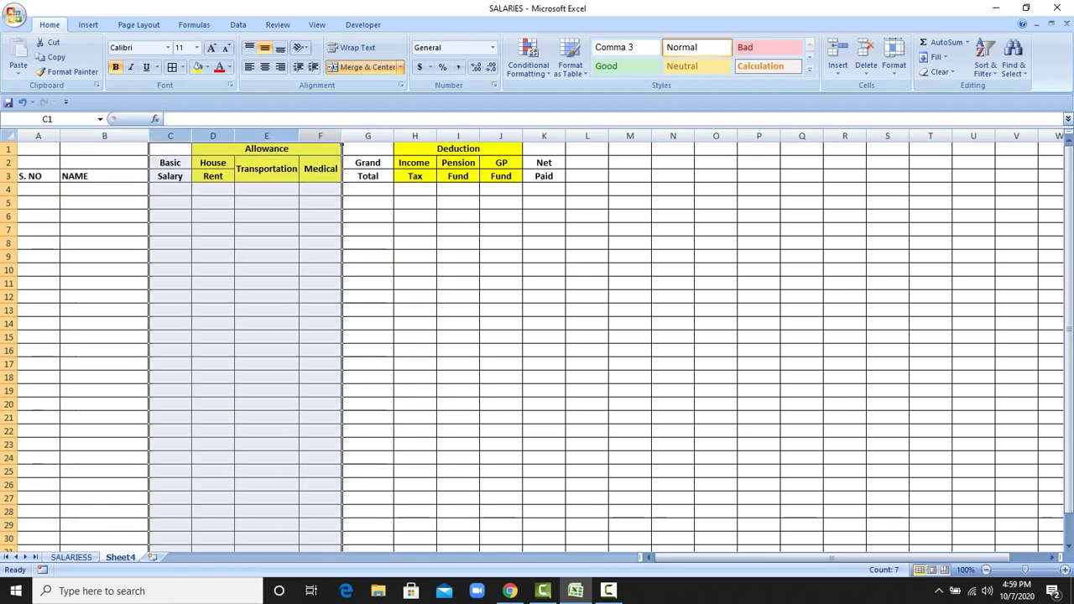
left_click_drag(170, 136, 566, 145)
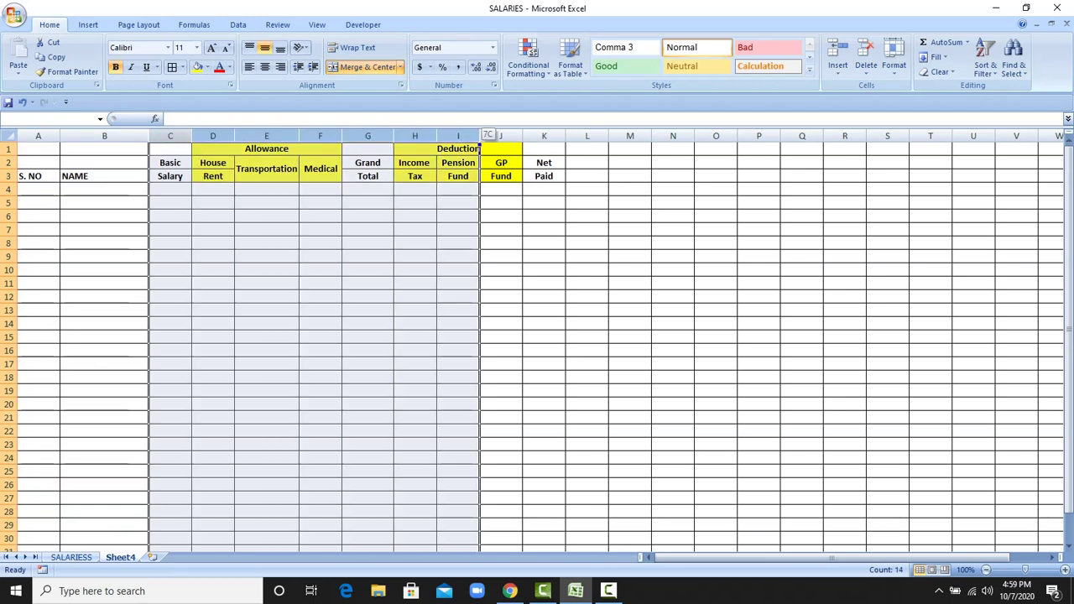
right_click(543, 138)
left_click(591, 267)
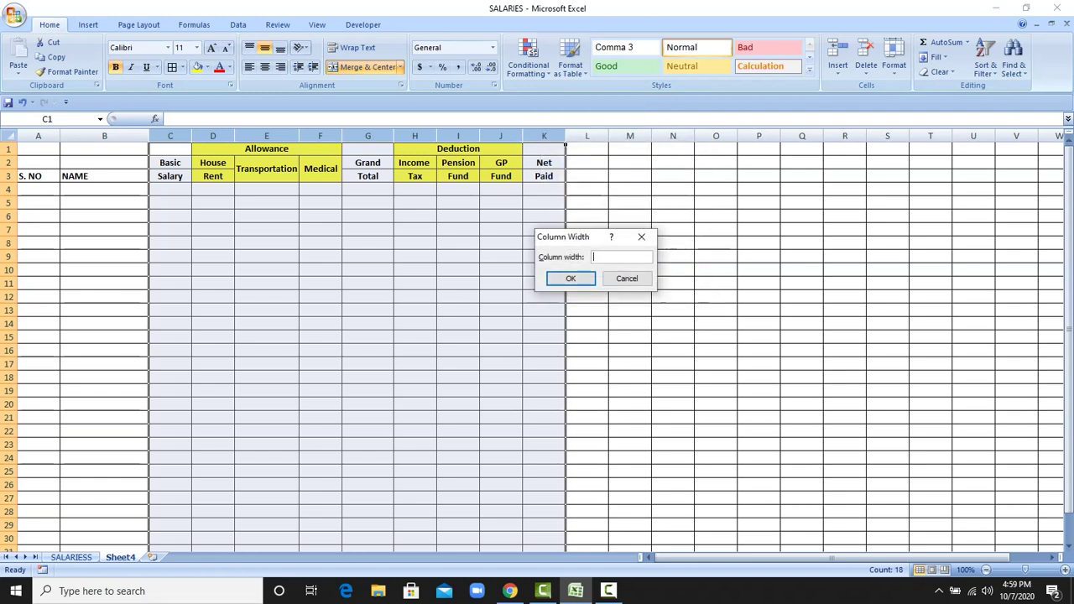
type("20")
key("Return")
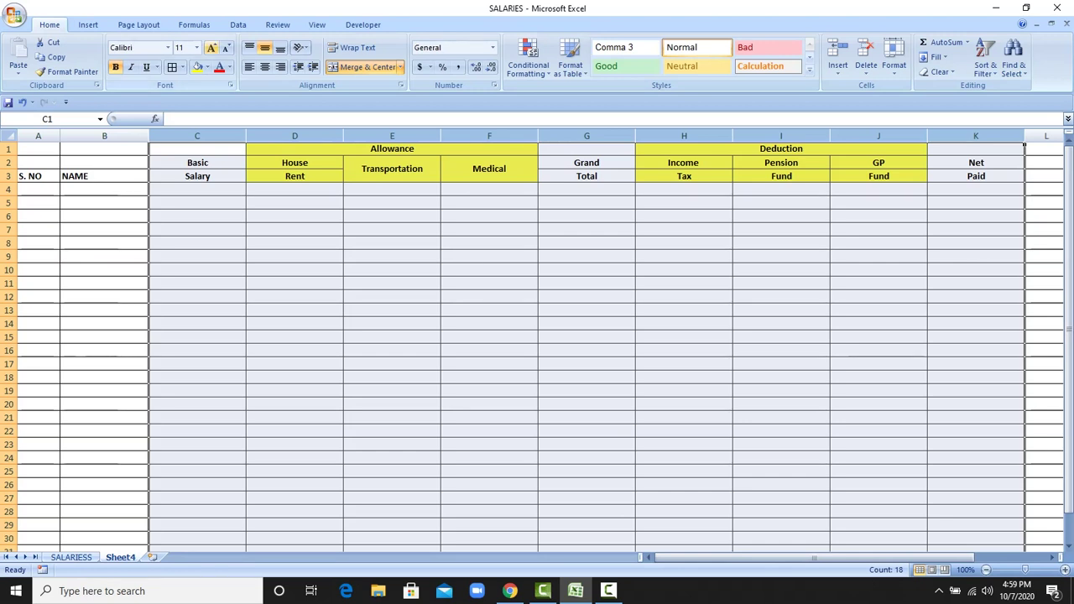
Step: Enlarge all text on the sheet to font size 16
key("ctrl+a")
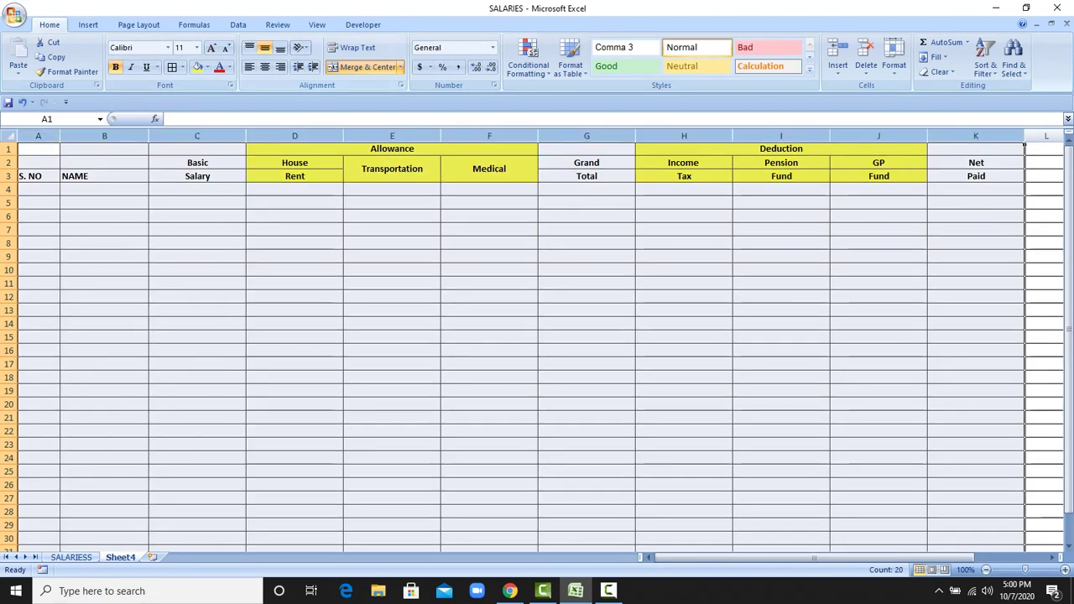
left_click(212, 47)
left_click(211, 47)
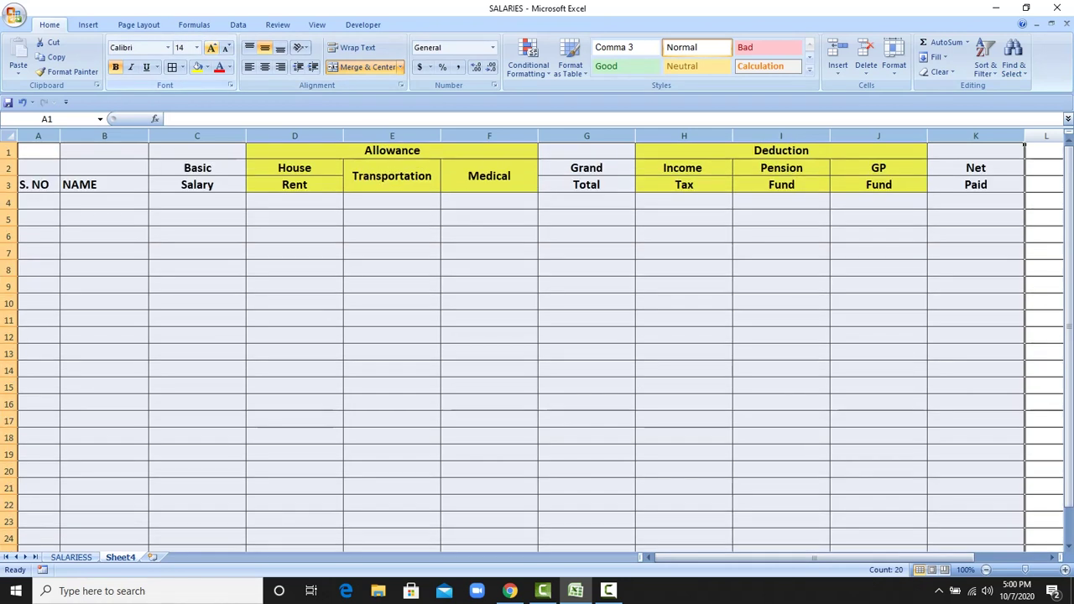
left_click(211, 47)
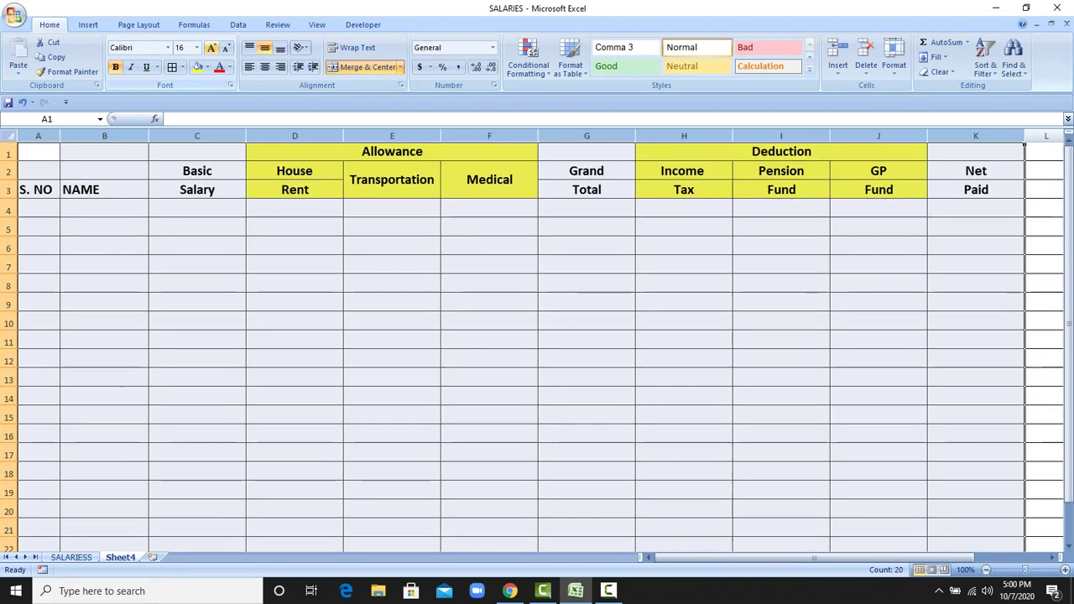
left_click(684, 339)
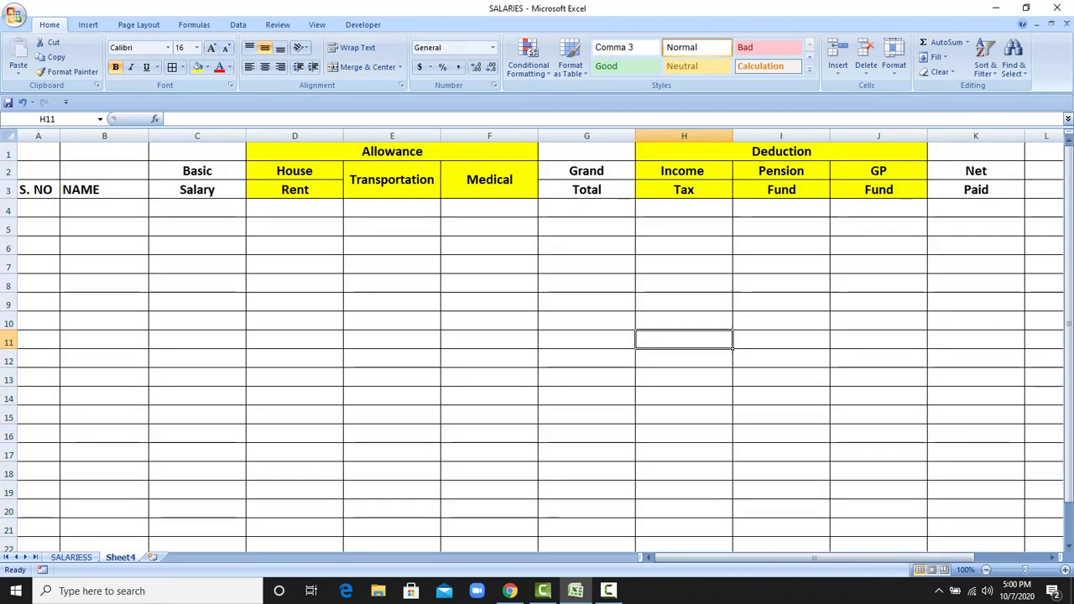
Step: Insert two blank rows above the header rows
left_click_drag(9, 153, 8, 172)
right_click(10, 168)
right_click(12, 169)
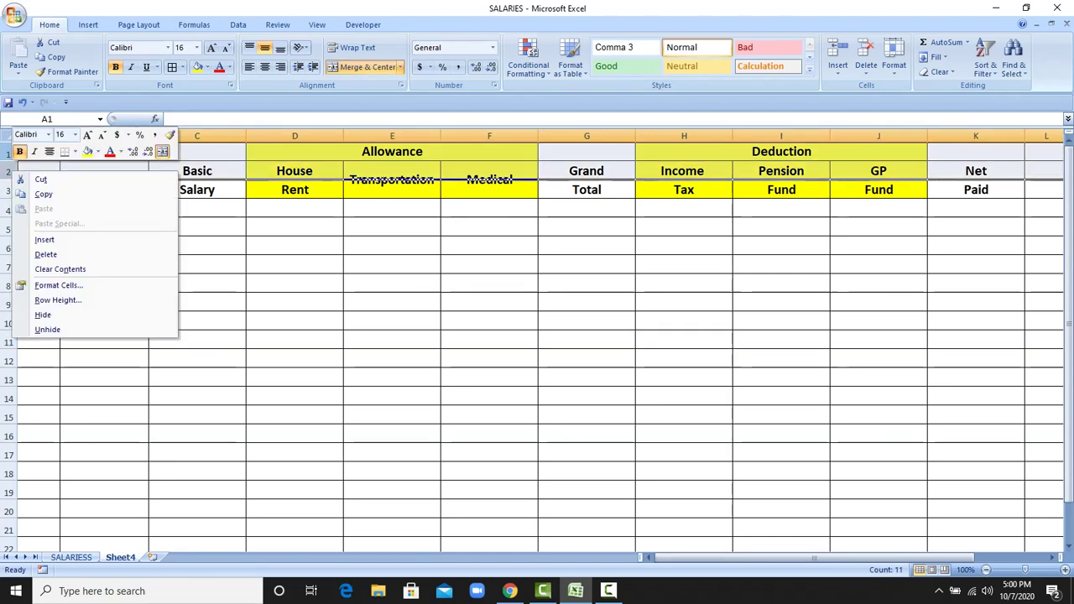
left_click(44, 240)
left_click(197, 283)
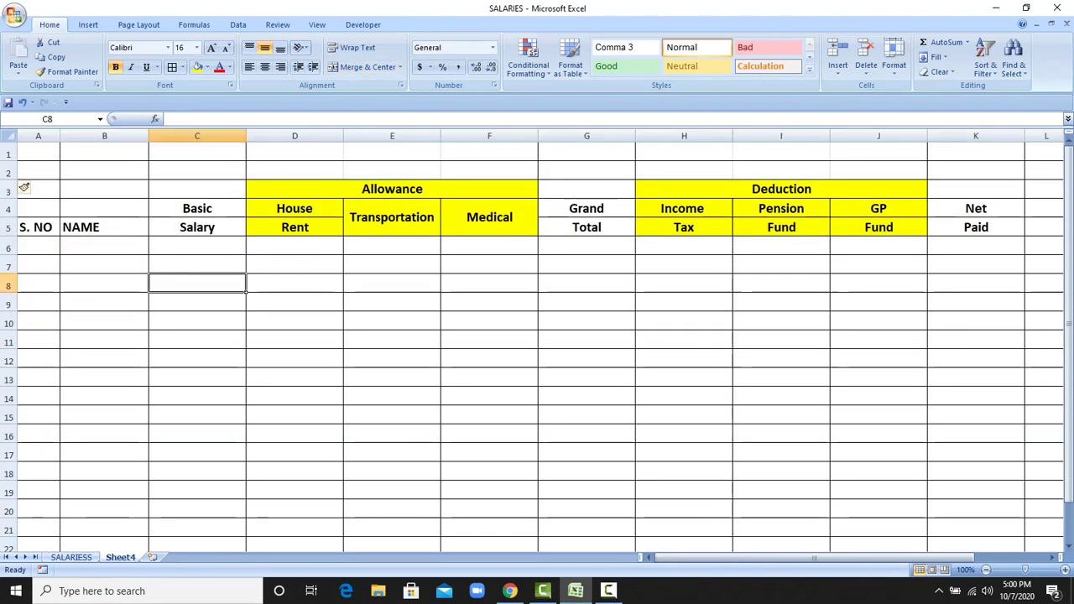
Step: Merge and centre A1:K2 and enter the title 'SALARIES SHEET'
mouse_move(38, 155)
left_mouse_down()
mouse_move(38, 172)
mouse_move(1023, 178)
left_mouse_up()
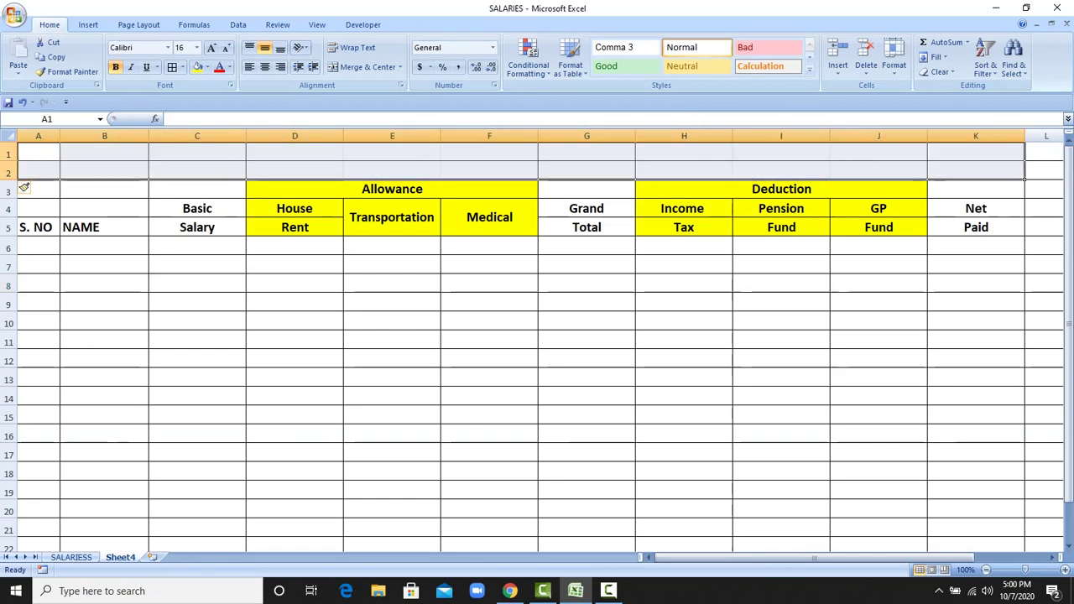
left_click(361, 67)
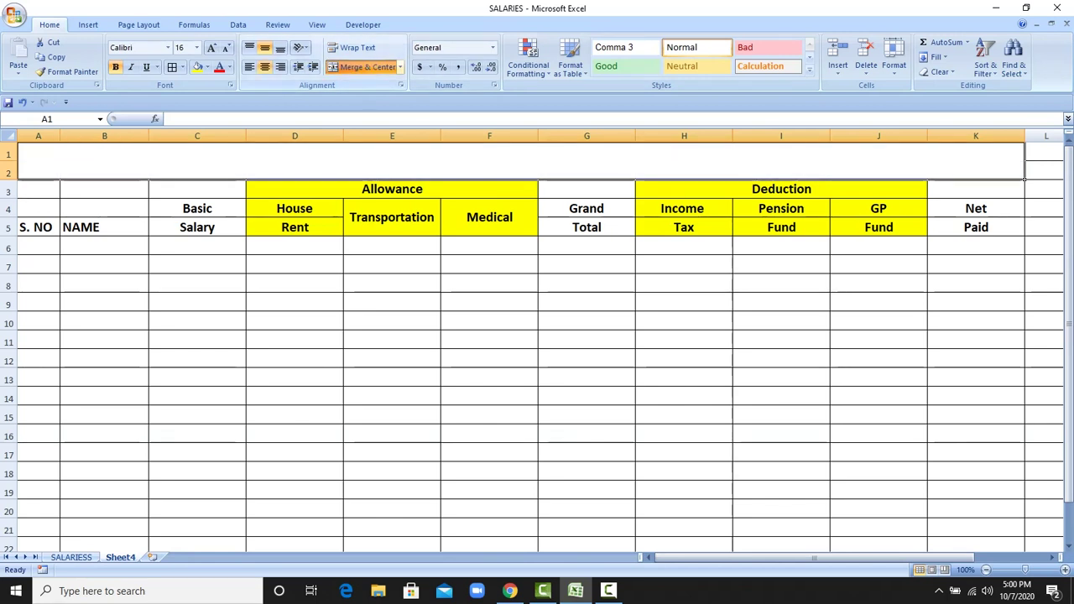
type("sa")
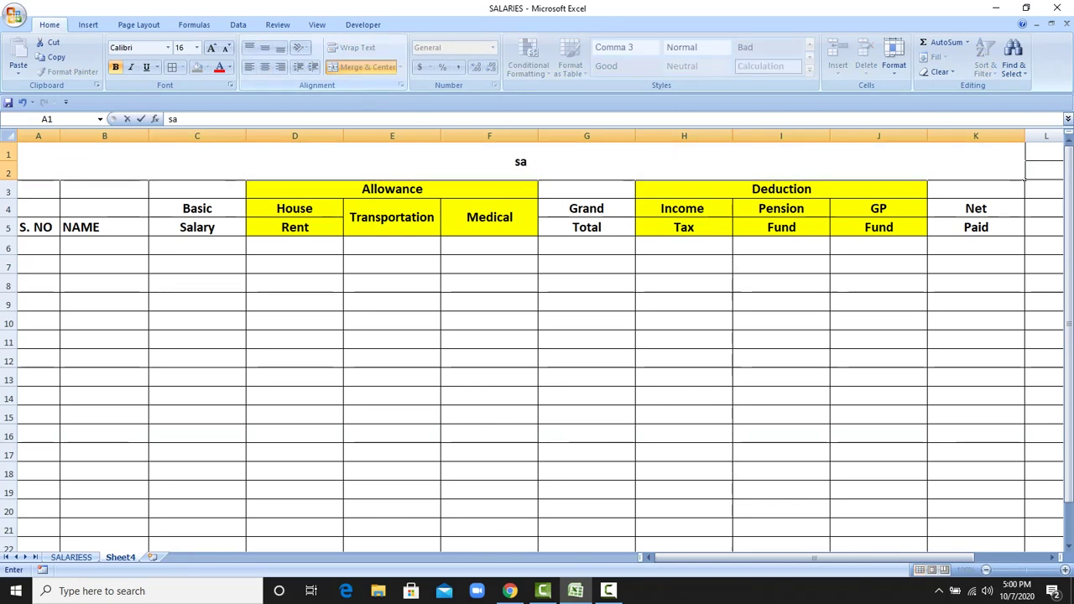
type("SALARIES")
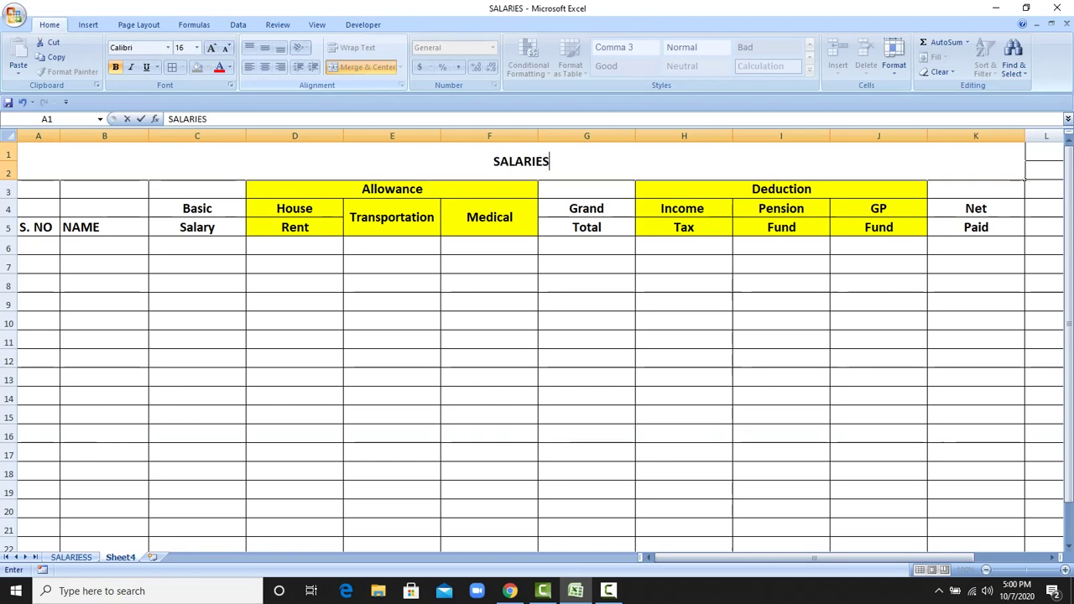
type(" HEET")
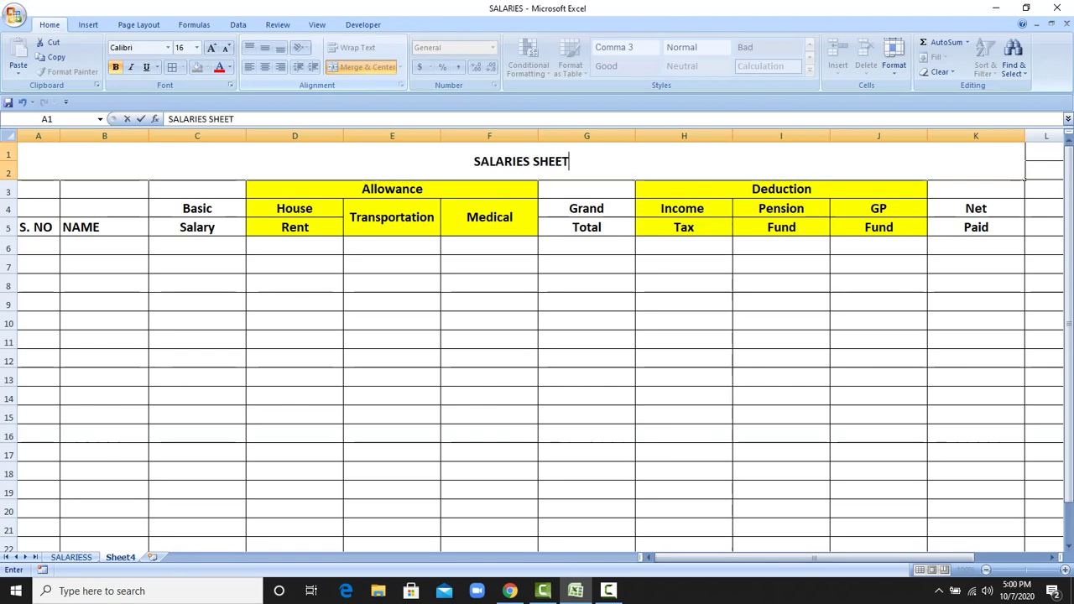
left_click(587, 265)
left_click(625, 189)
left_click_drag(626, 190, 625, 210)
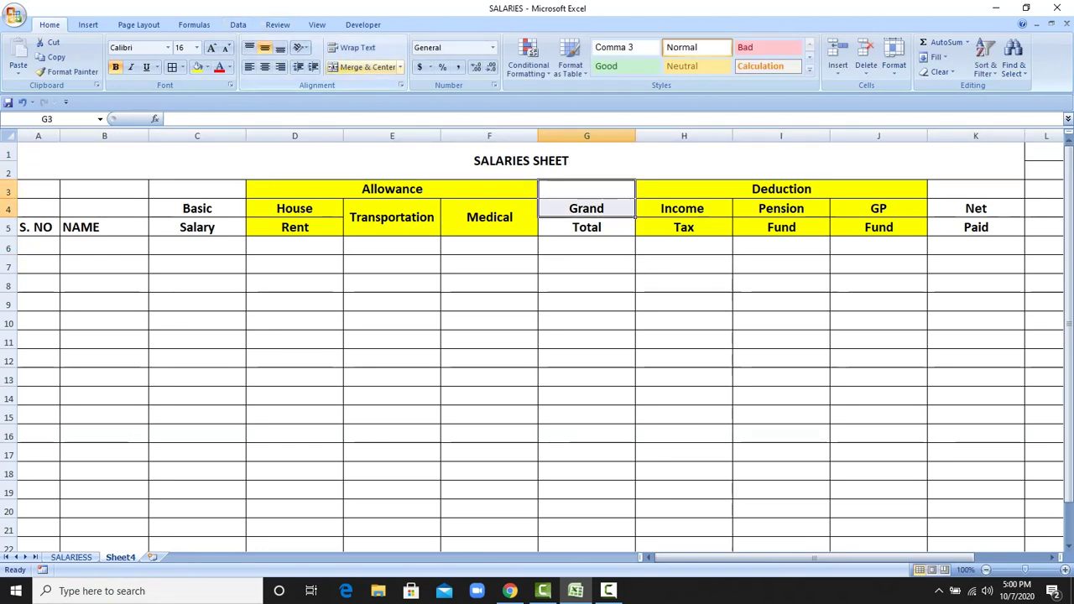
Step: Merge G3:G4 for the Grand heading and fill the Grand Total header green
left_click(367, 67)
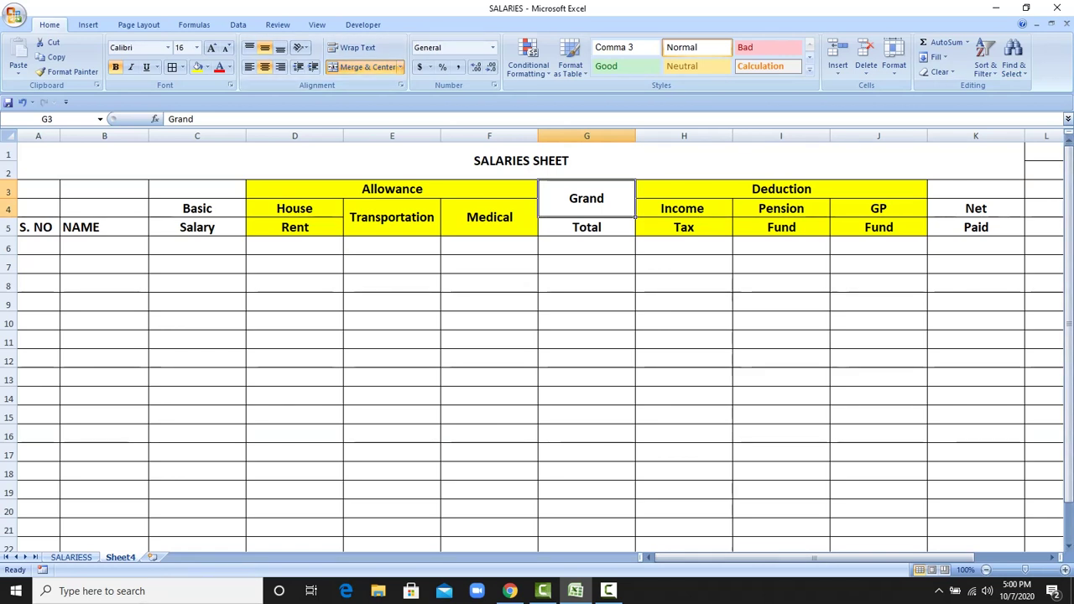
left_click_drag(586, 198, 586, 228)
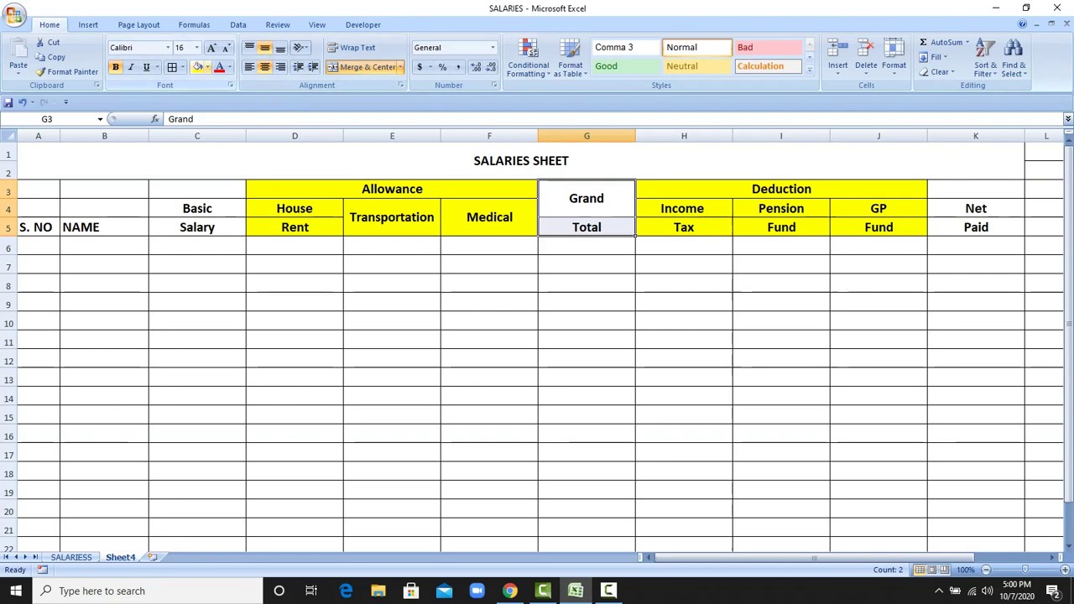
left_click(208, 67)
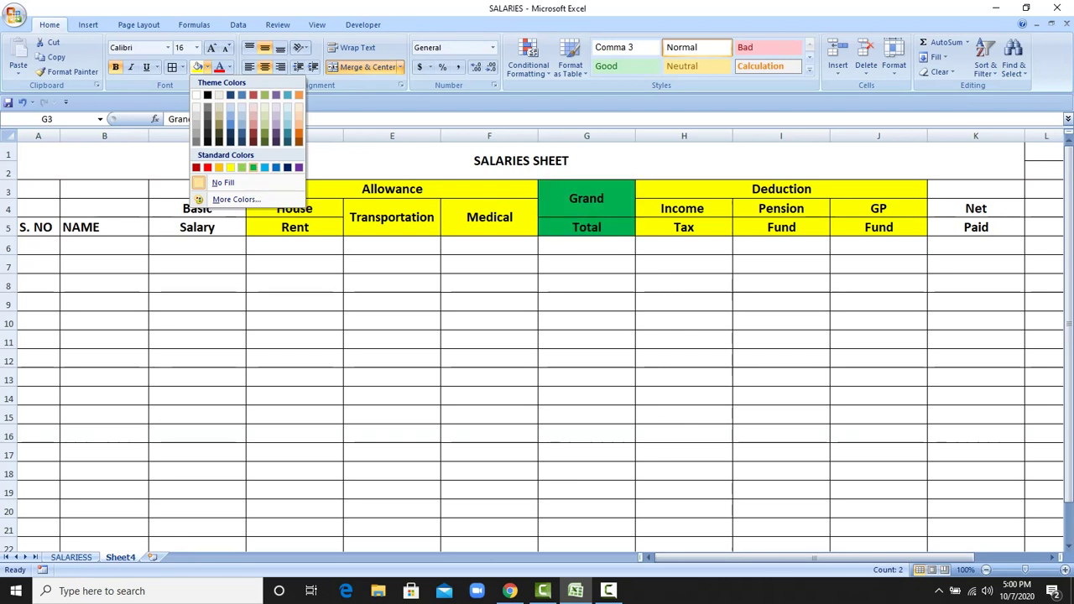
left_click(254, 167)
Step: Fill the Net Paid header cells K3:K5 red
left_click_drag(976, 188, 976, 226)
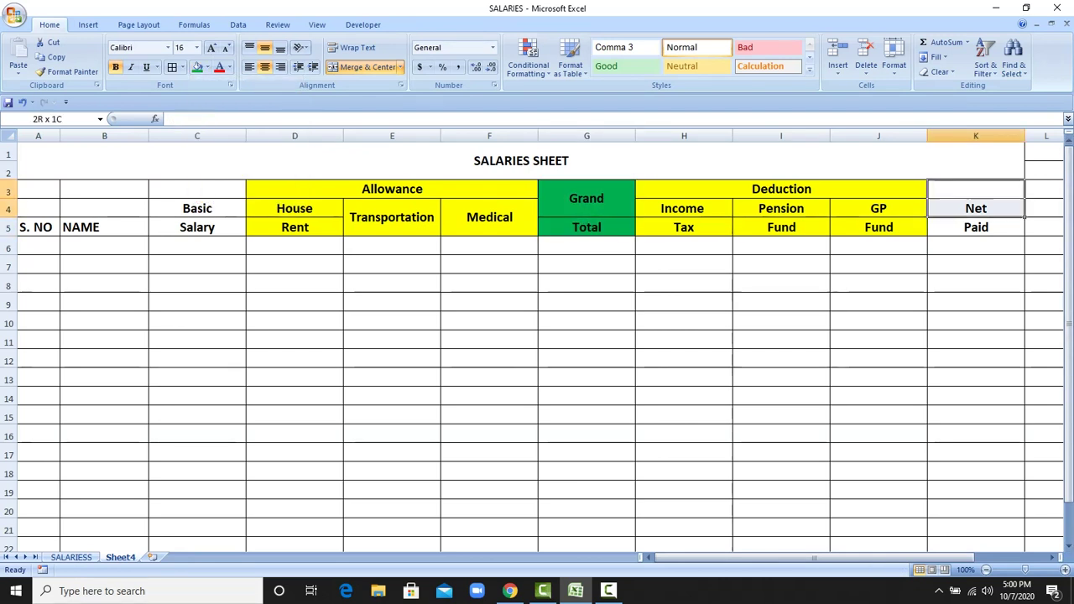
left_click(207, 67)
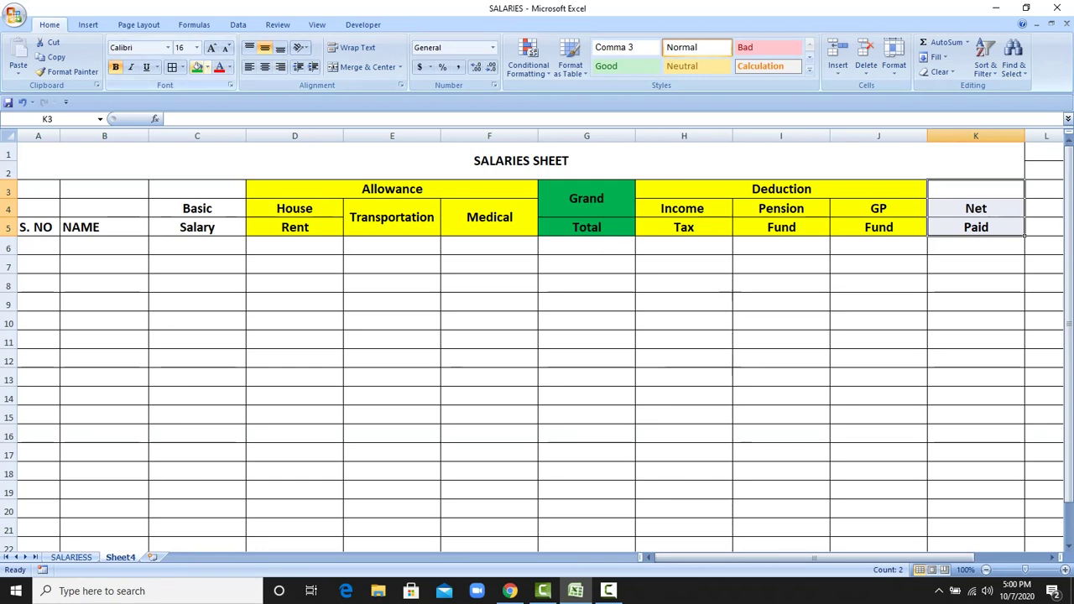
left_click(207, 167)
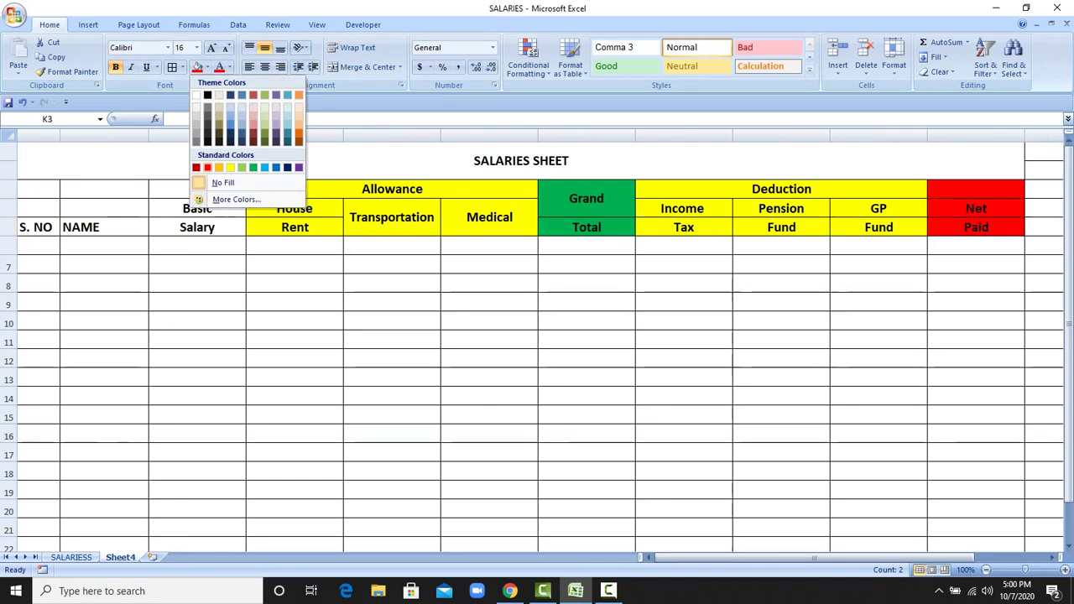
left_click(586, 339)
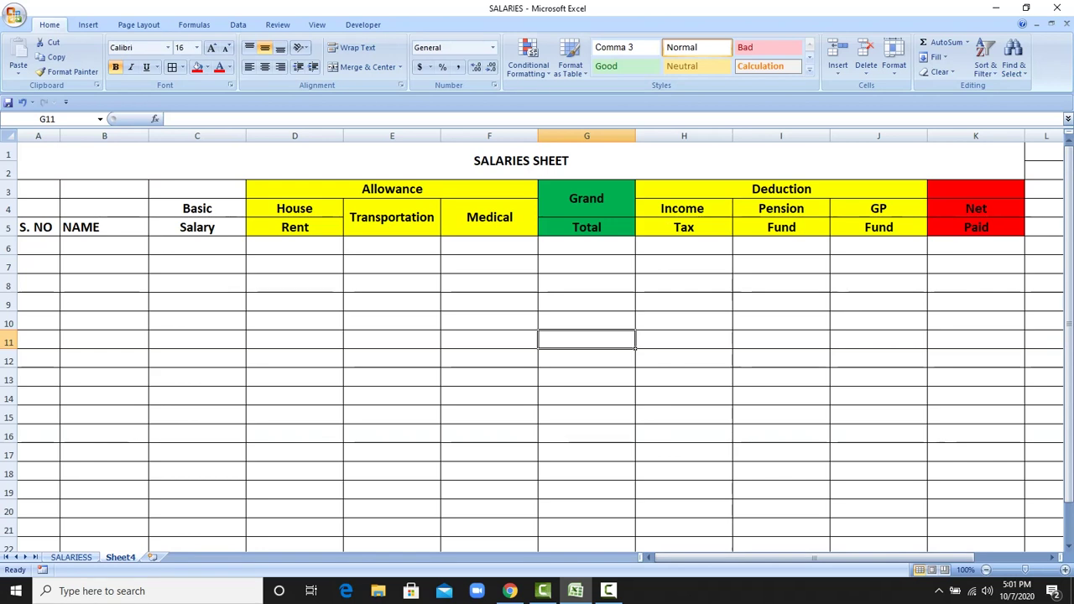
Step: Merge C3:C4, B3:B5 and A3:A5, bottom-aligning NAME and S. NO
left_click_drag(197, 189, 197, 208)
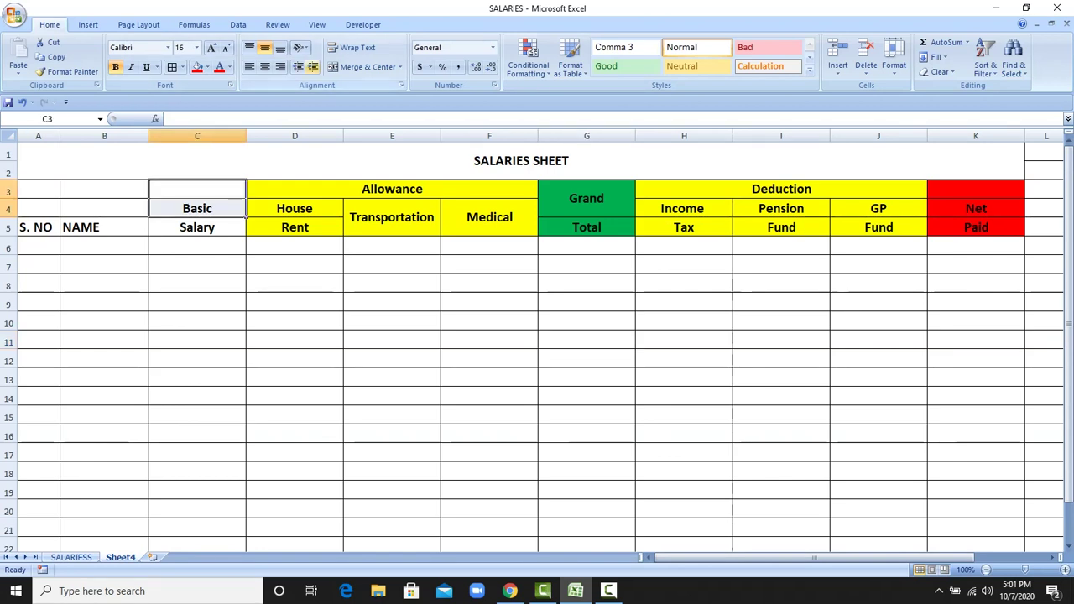
left_click(363, 67)
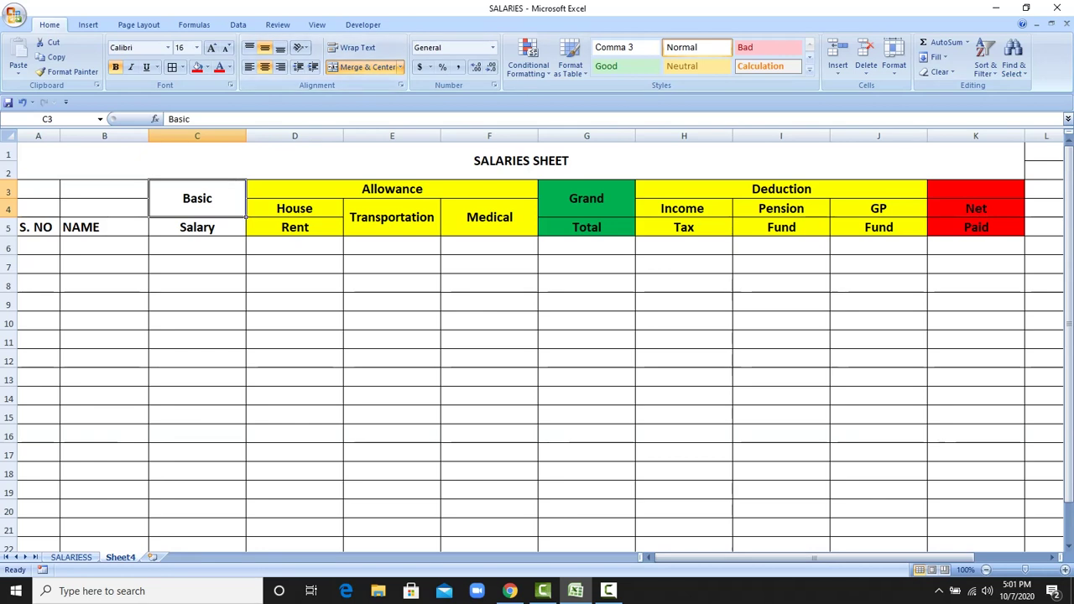
left_click_drag(104, 189, 104, 226)
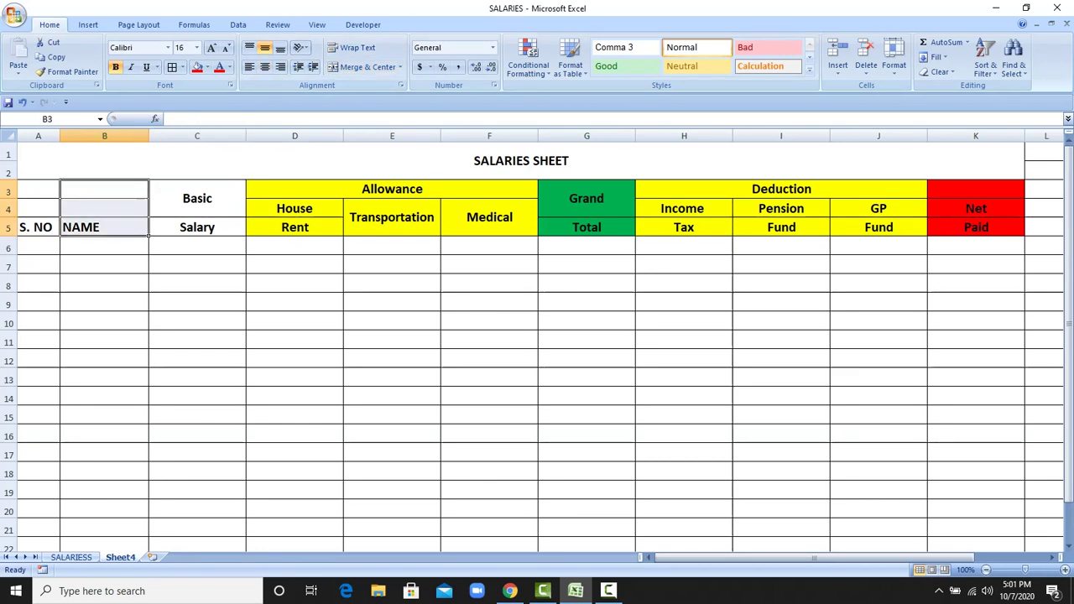
left_click(362, 66)
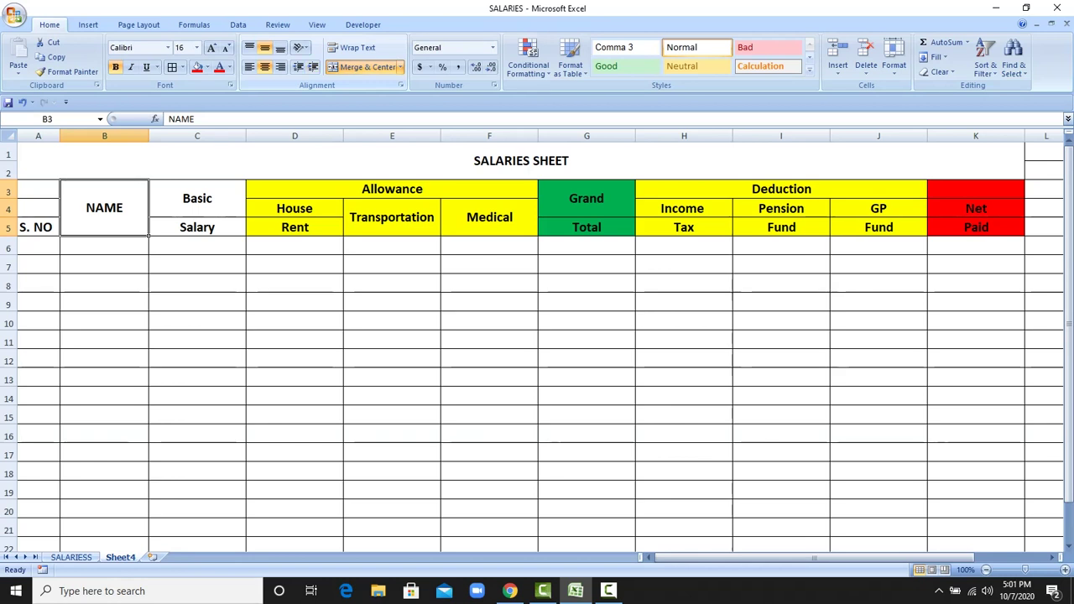
left_click(281, 48)
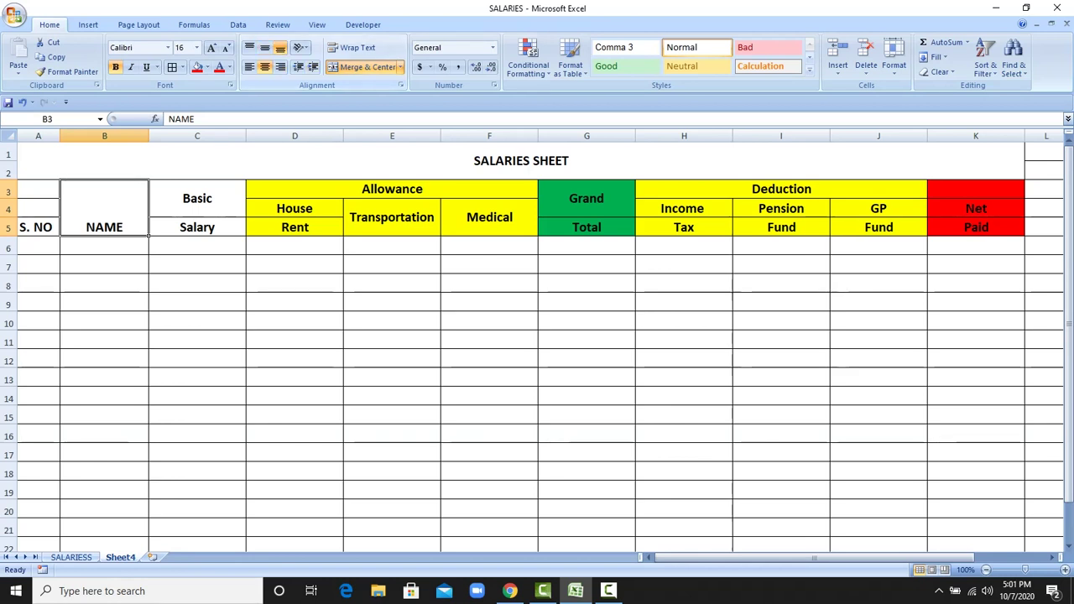
left_click_drag(38, 189, 38, 226)
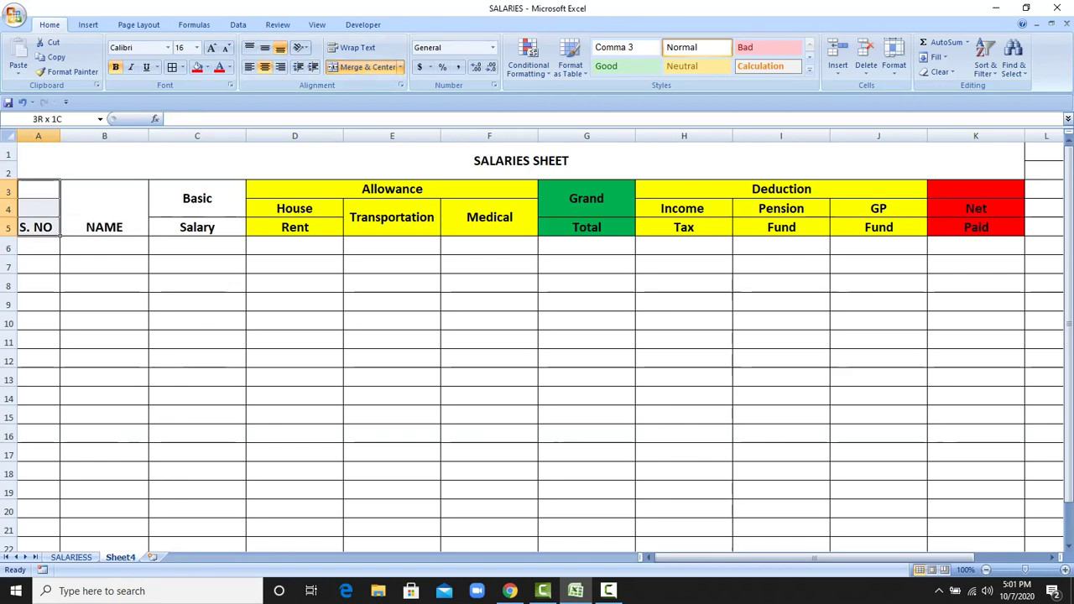
left_click(363, 67)
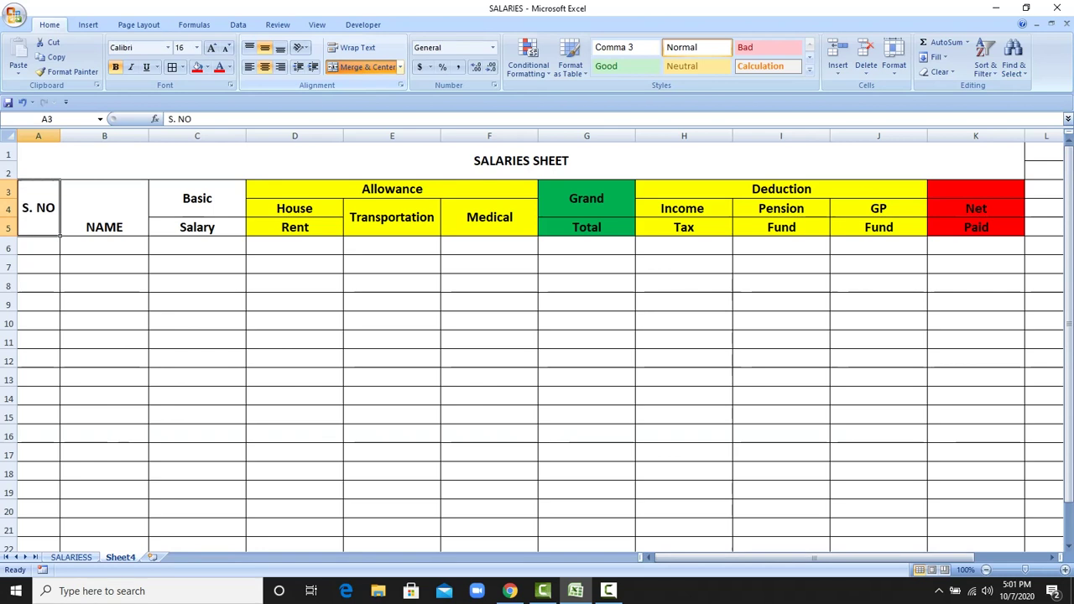
left_click(280, 48)
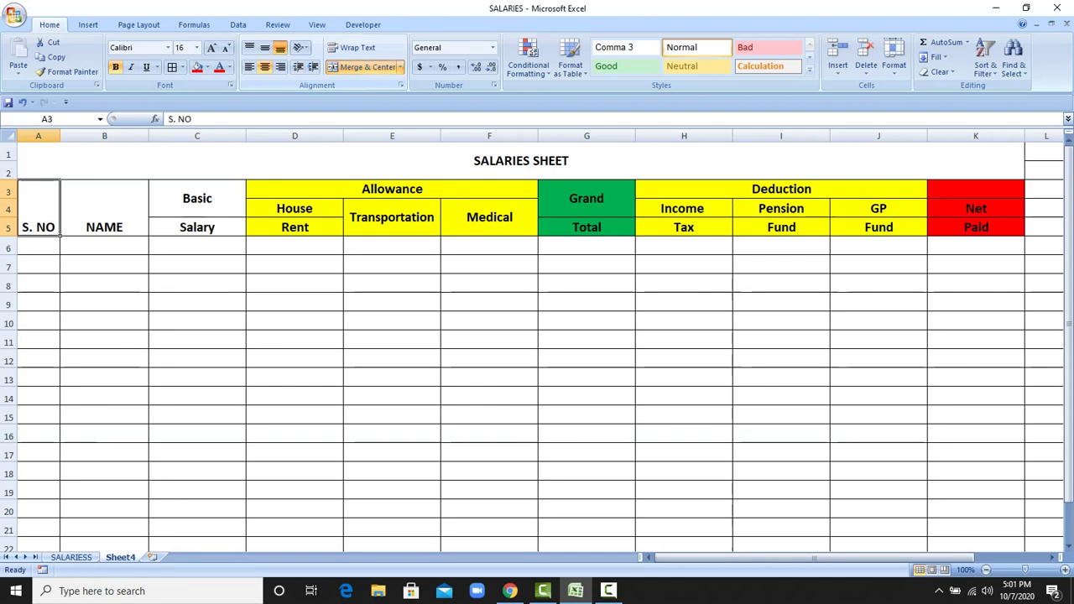
left_click(294, 247)
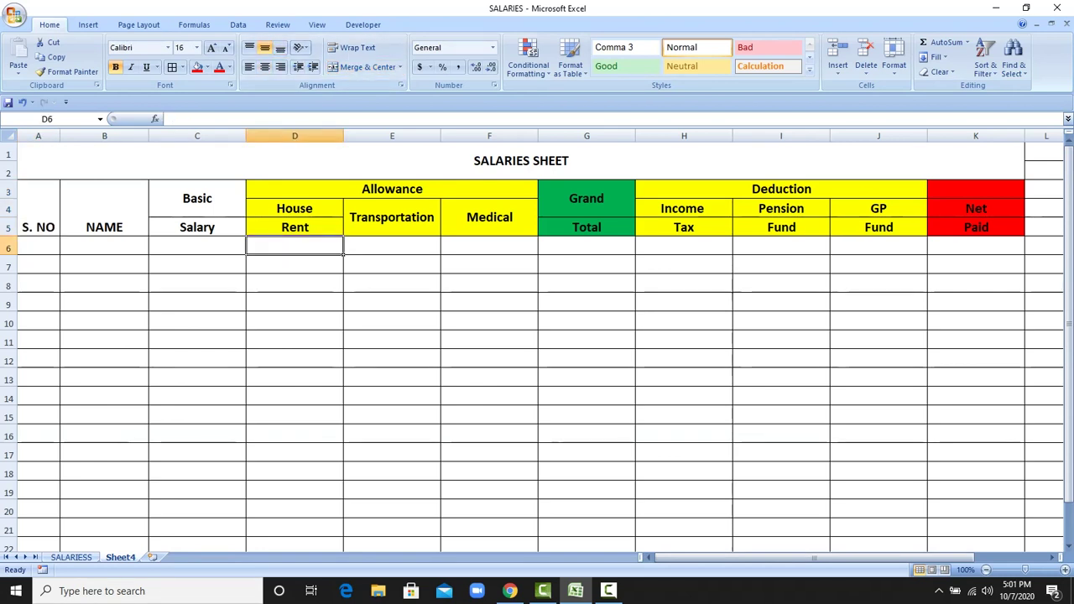
left_click(521, 160)
Step: Grow the SALARIES SHEET title to 36 pt with red text on a light green fill
left_click(211, 48)
left_click(212, 48)
left_click(211, 48)
left_click(211, 48)
left_click(212, 47)
left_click(211, 48)
left_click(211, 48)
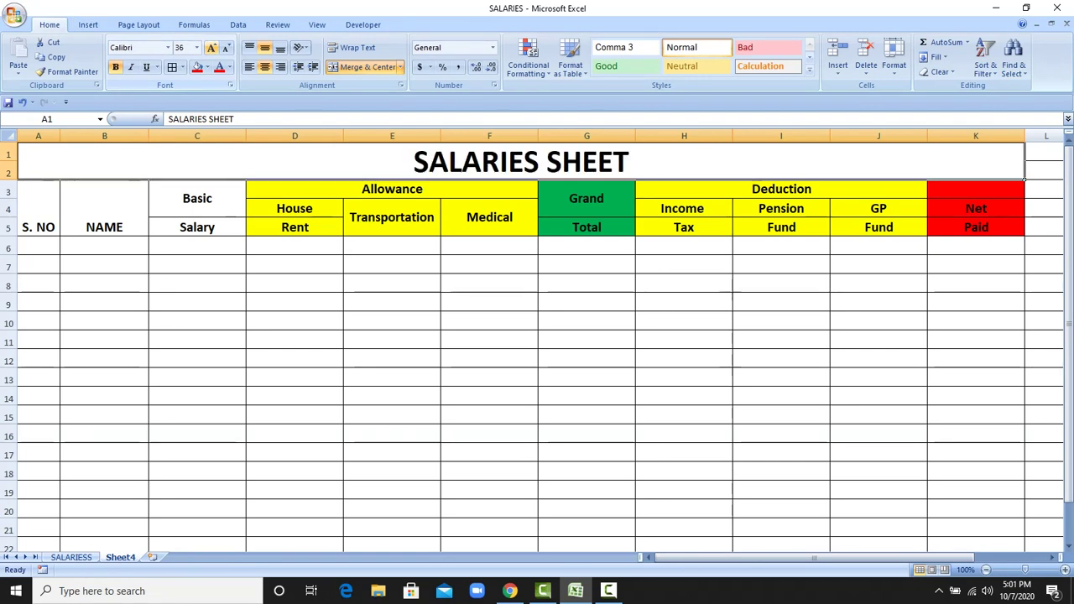
left_click(207, 67)
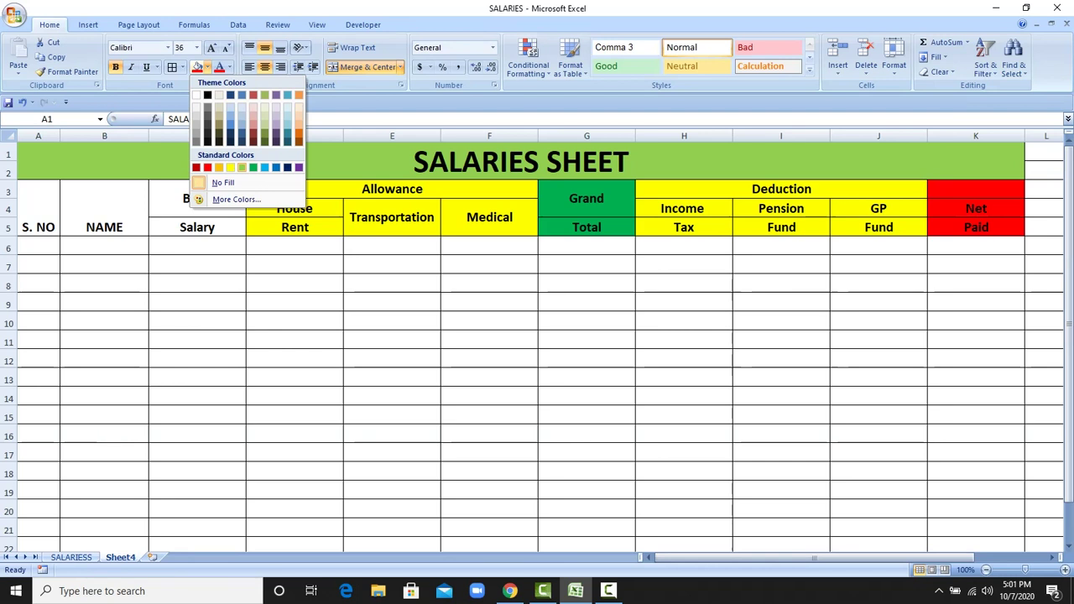
left_click(242, 167)
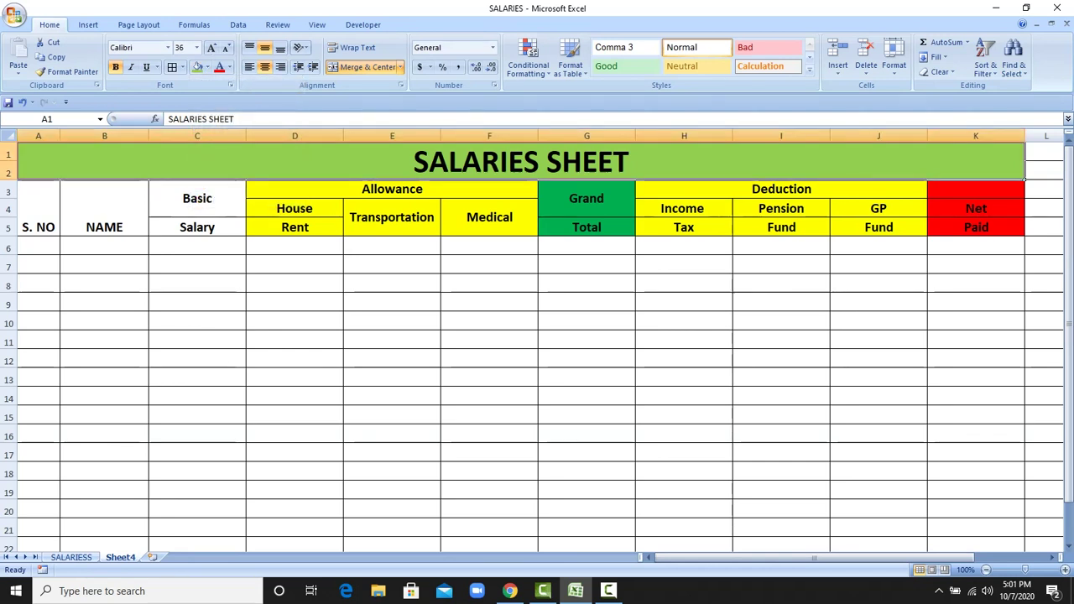
left_click(219, 67)
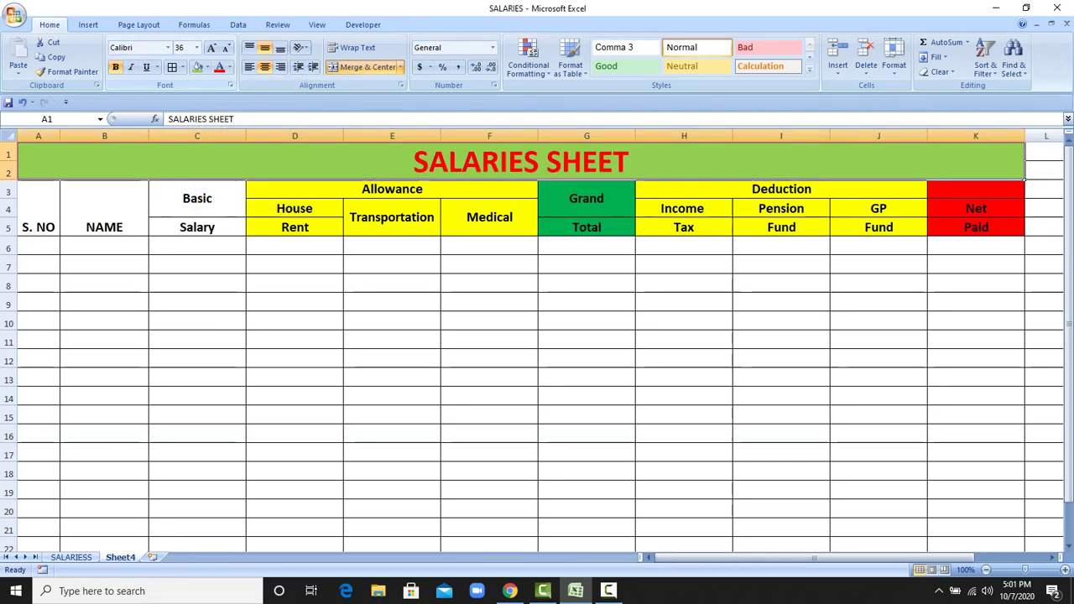
left_click(392, 301)
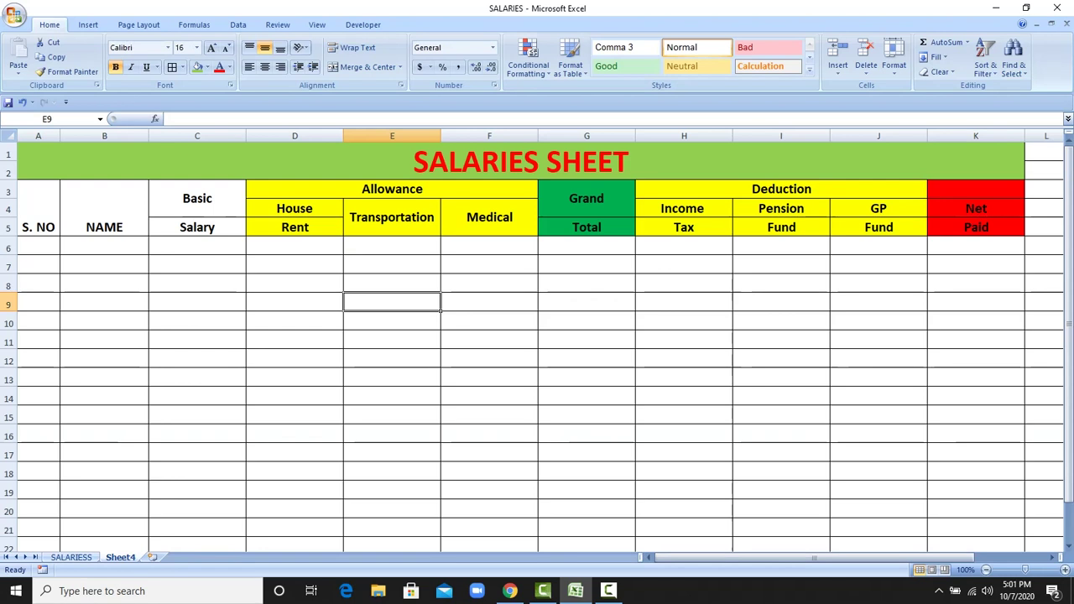
Step: Remove the fill from A3:C5, then fill the whole A3:K5 header block yellow
left_click_drag(37, 220, 243, 233)
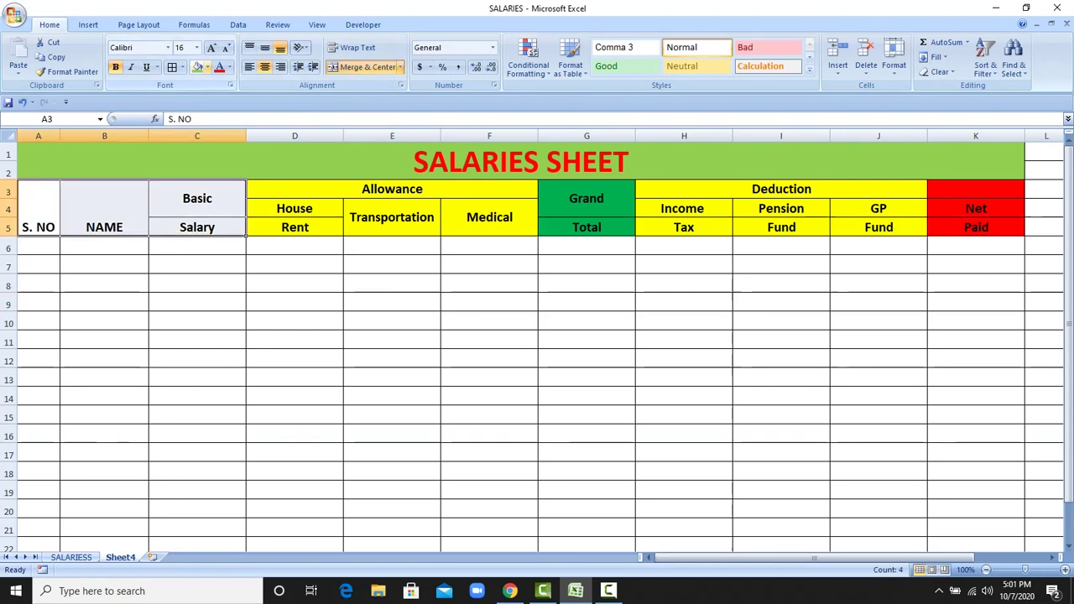
left_click(207, 67)
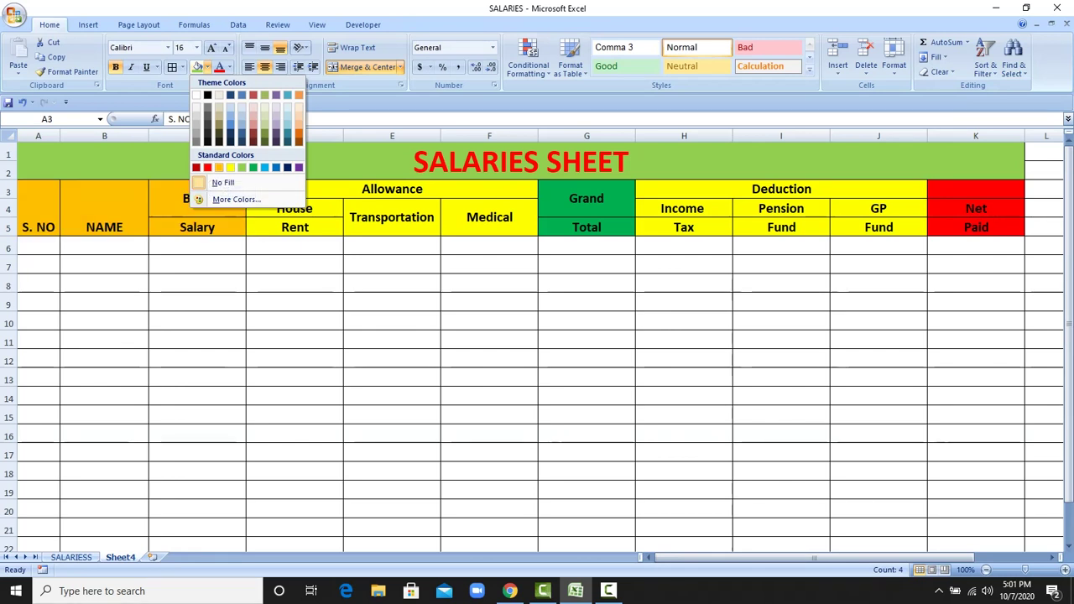
left_click(219, 182)
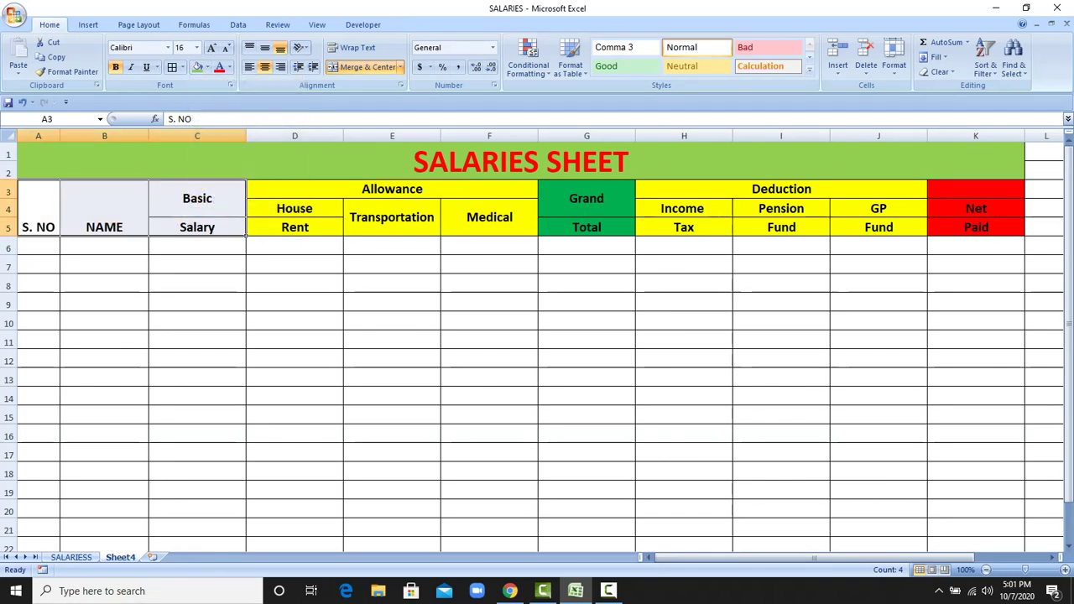
left_click_drag(38, 210, 1024, 237)
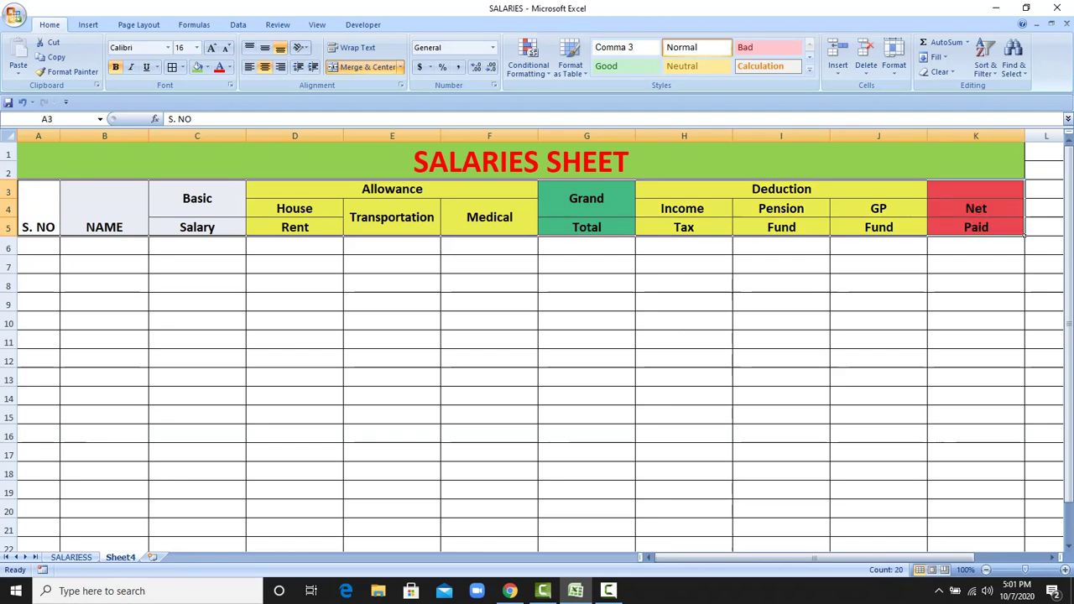
left_click(207, 67)
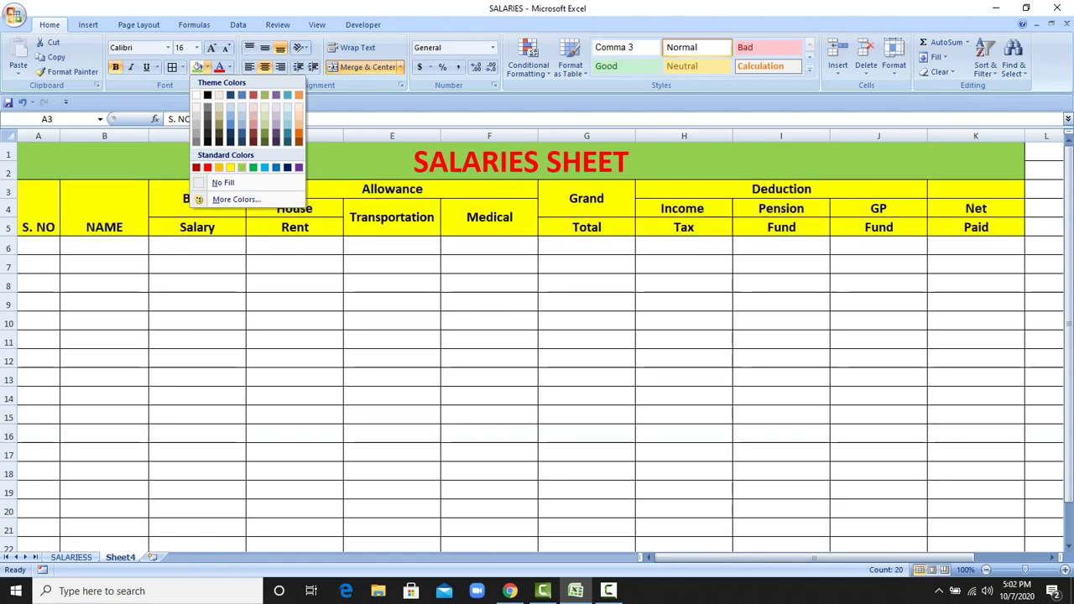
left_click(230, 167)
left_click(294, 322)
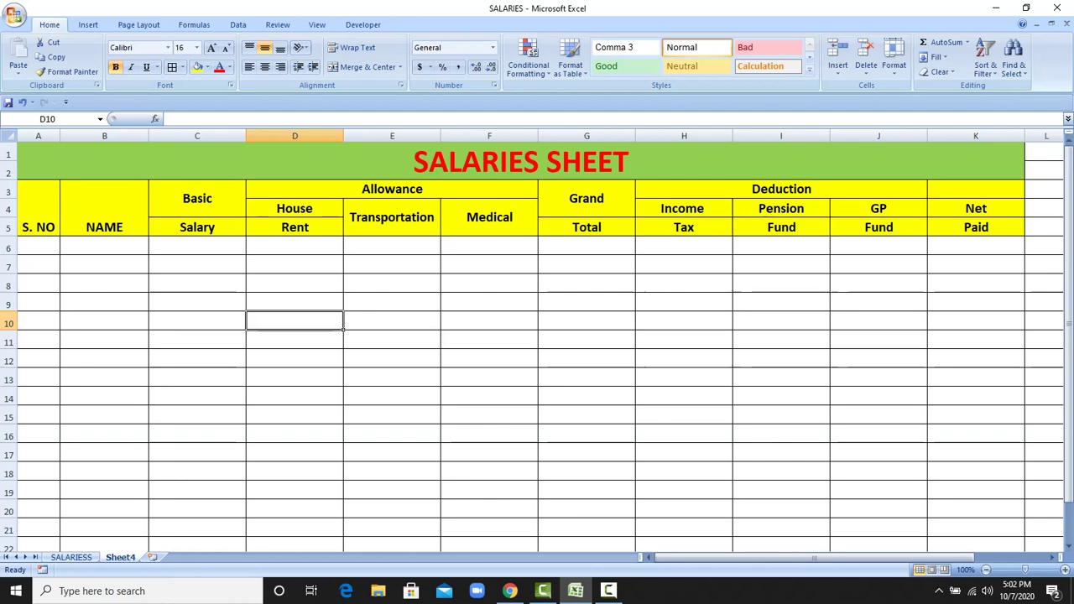
Step: Enter serial numbers 1–6, 8, 9 and 10 down A6:A14
left_click(37, 245)
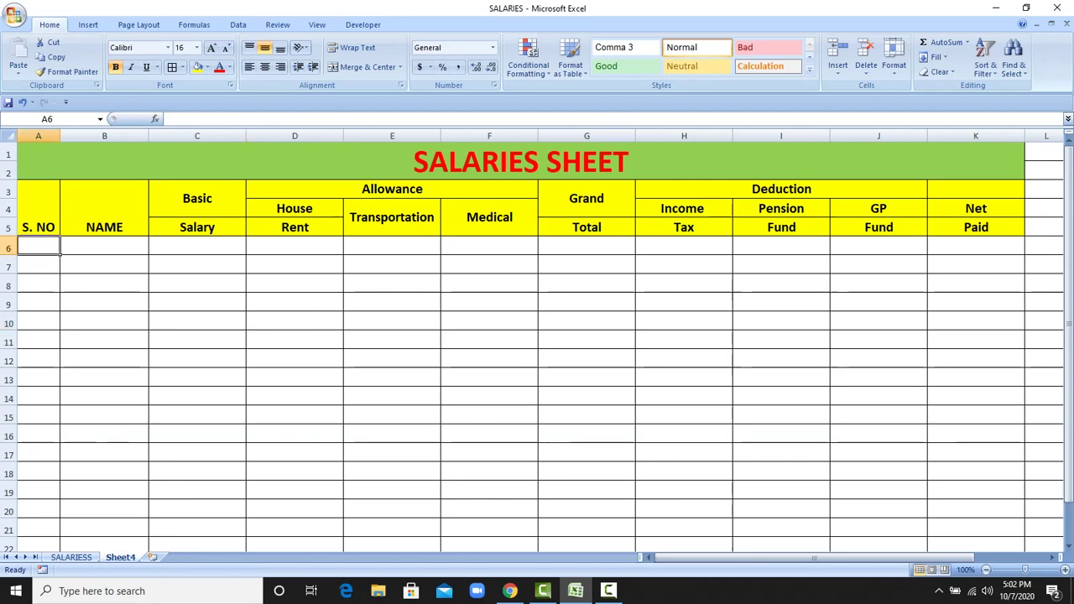
type("1")
key("Return")
type("2")
key("Return")
type("3")
key("Return")
type("4")
key("Return")
type("5")
key("Return")
type("6")
key("Return")
type("7")
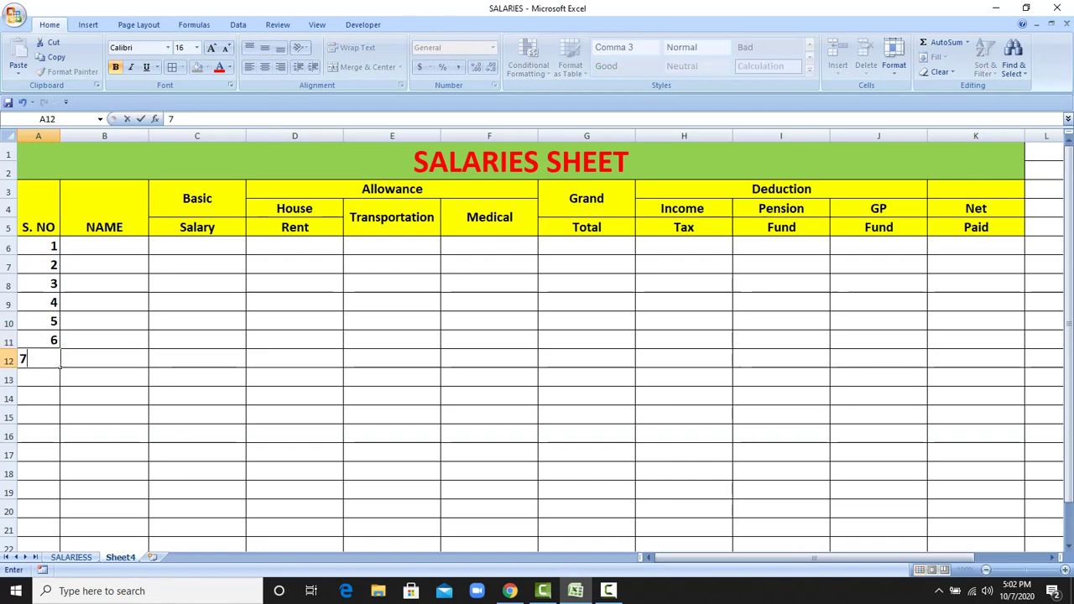
key("BackSpace")
type("8")
key("Return")
type("9")
key("Return")
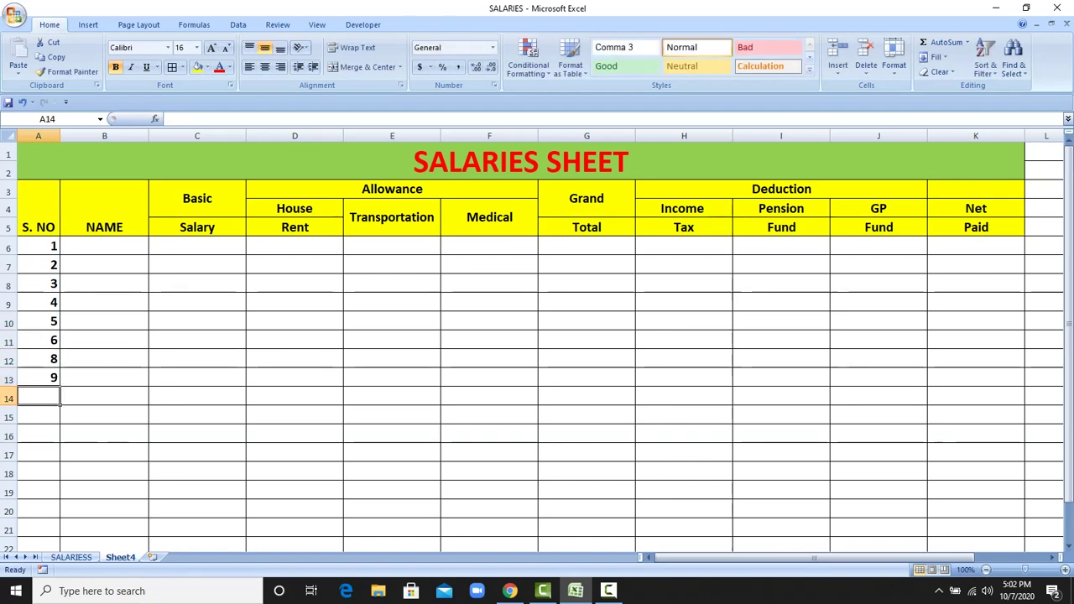
type("10")
key("Return")
left_click(104, 246)
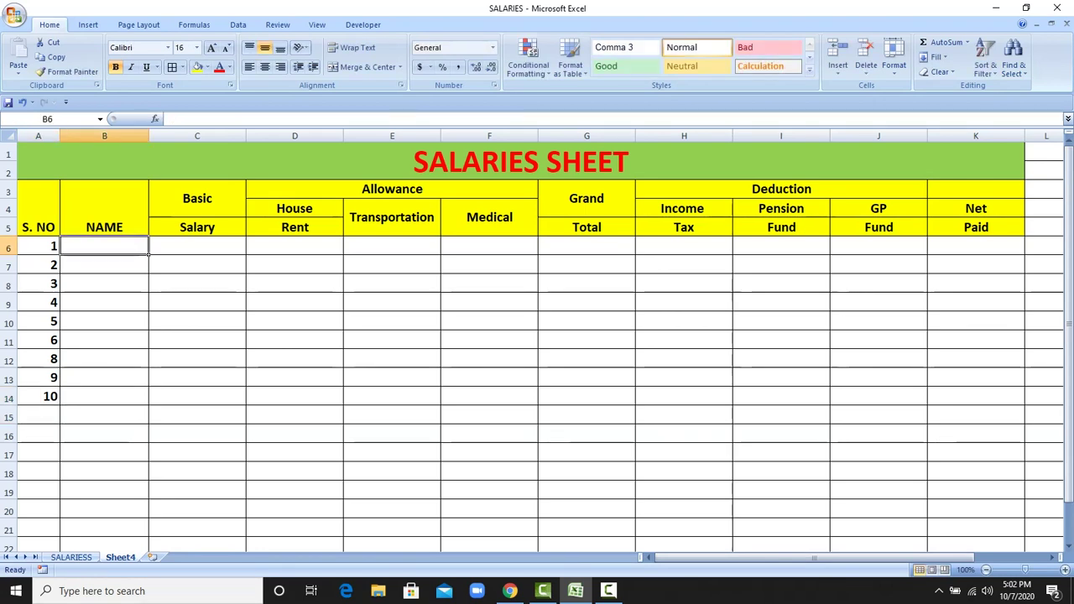
Step: Type the first four employee names into B6 through B9
type("SALEE")
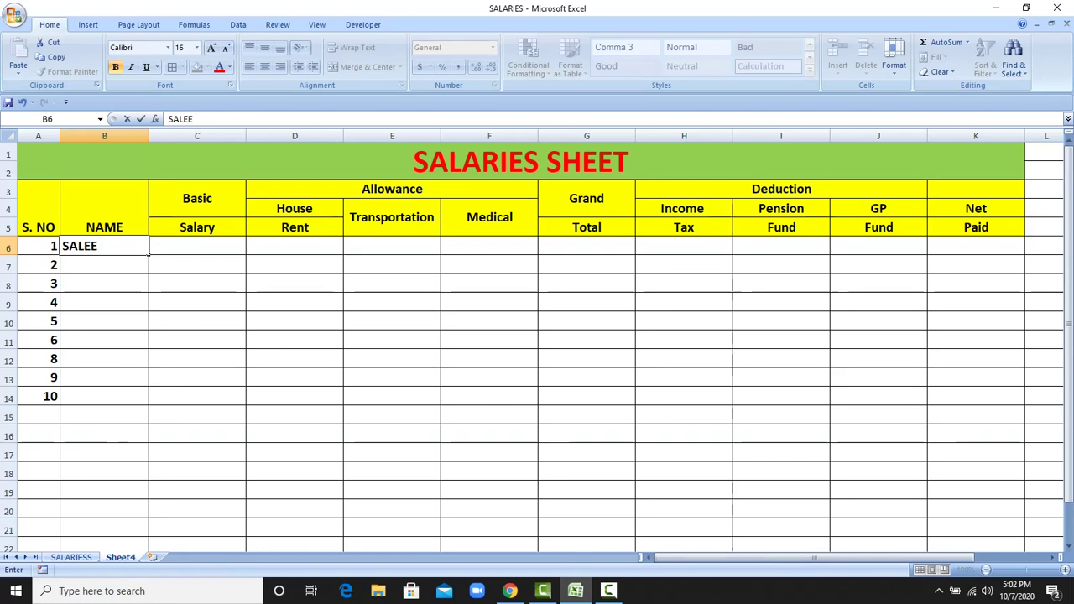
type("M")
key("Return")
type("KHAN")
key("Return")
type("P")
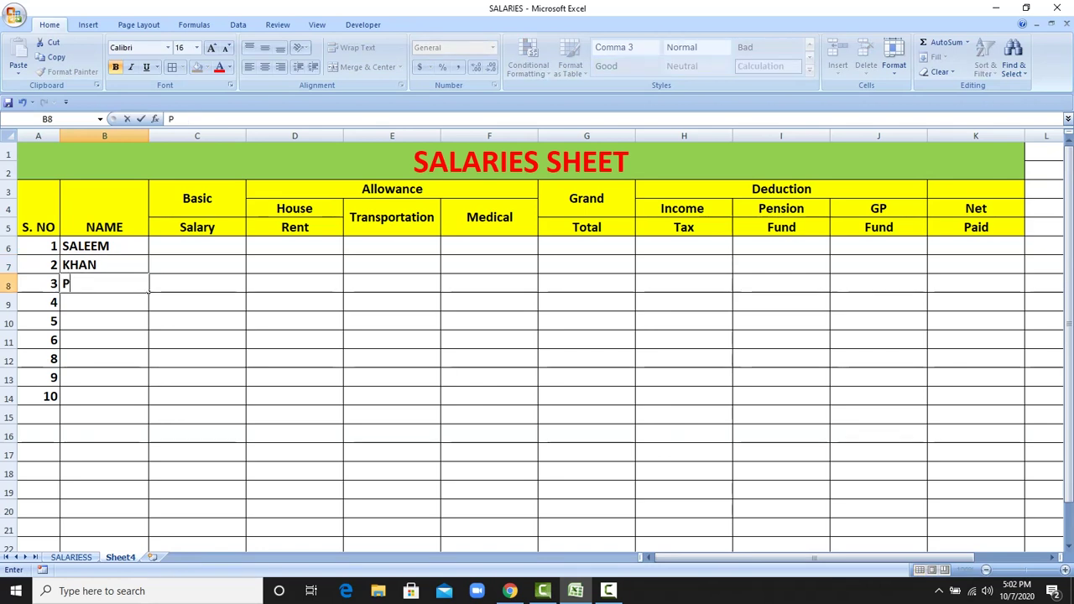
type("ETER")
key("Return")
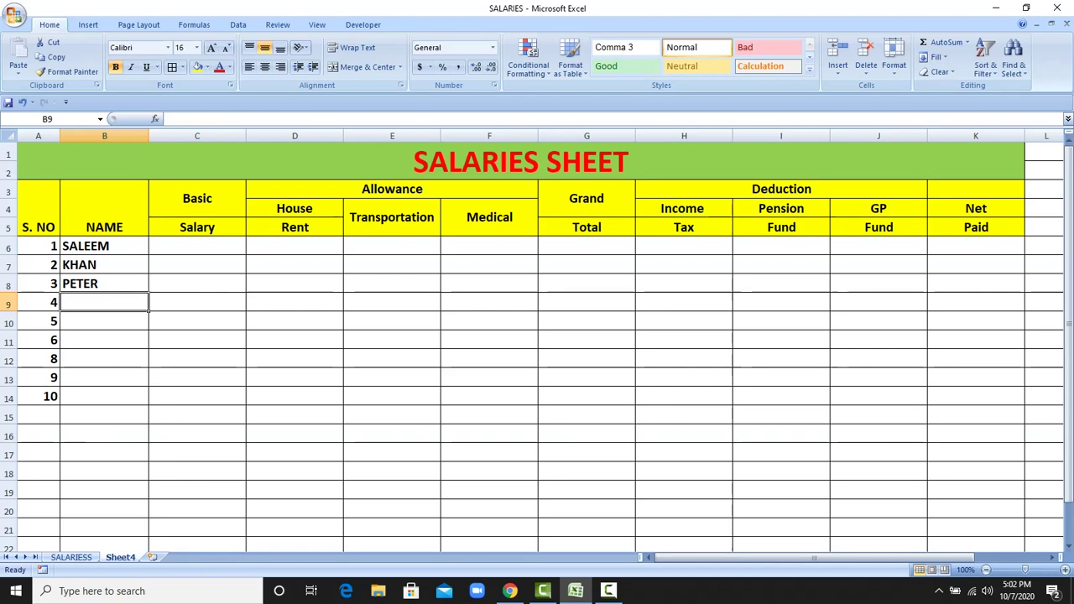
type("KUMAR")
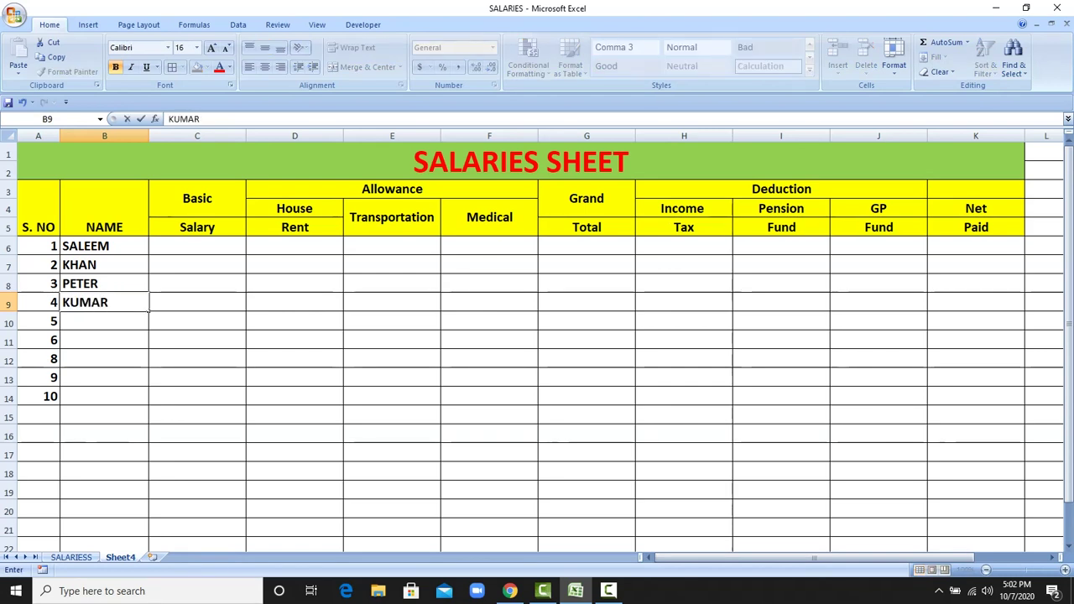
key("Return")
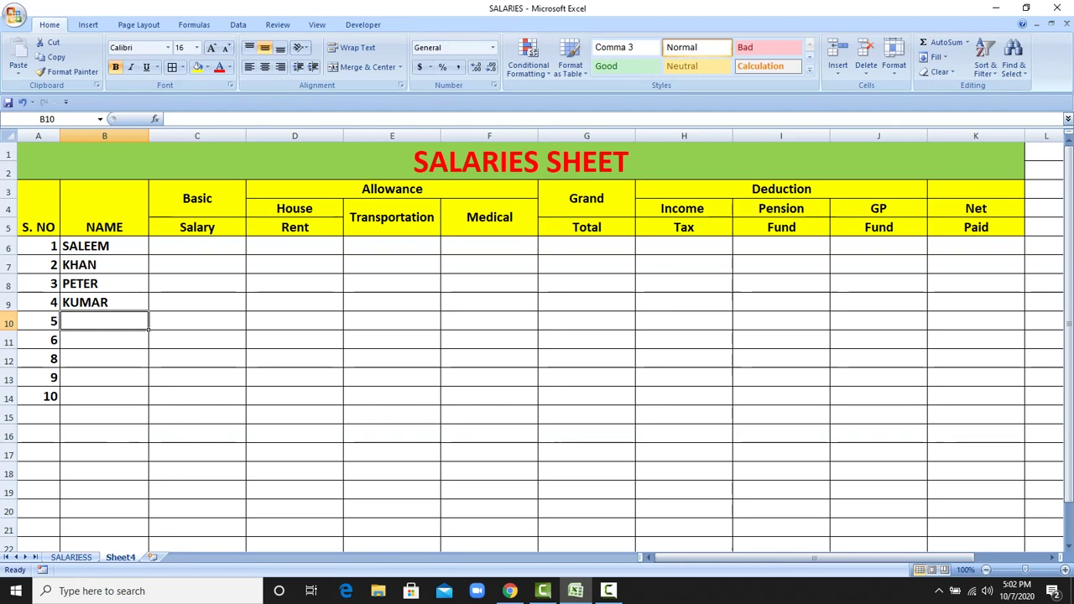
Step: Type the remaining five employee names into B10 through B14
type("ALEEM")
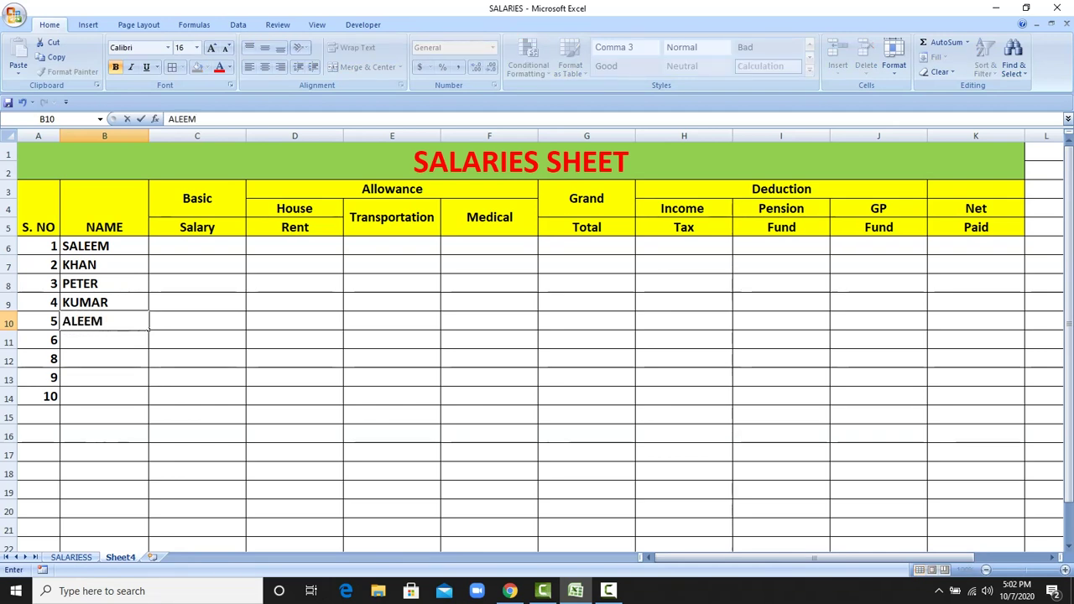
key("Return")
type("JOHN")
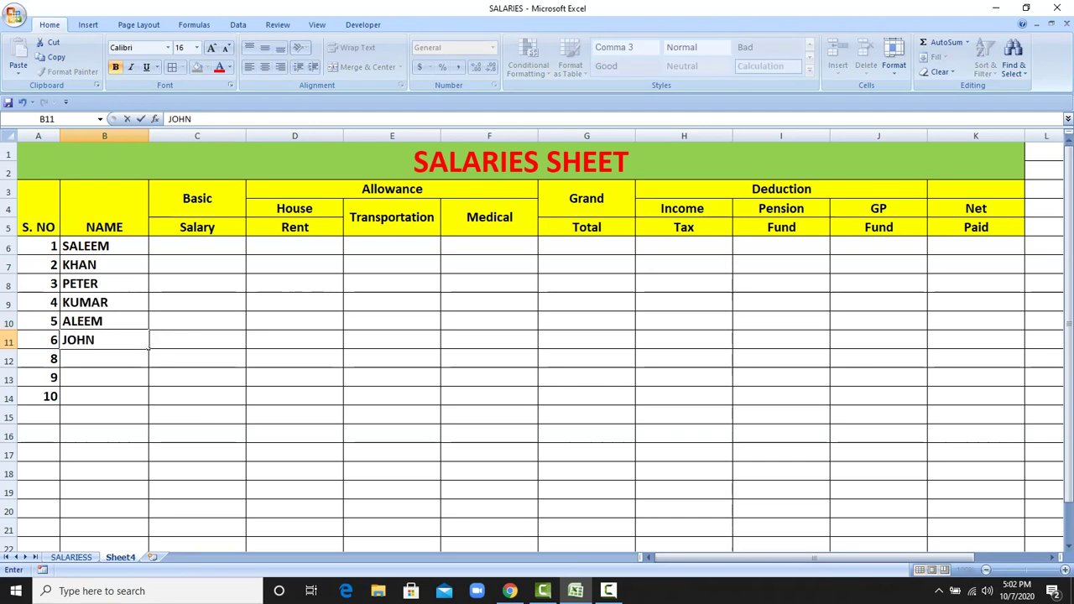
key("Return")
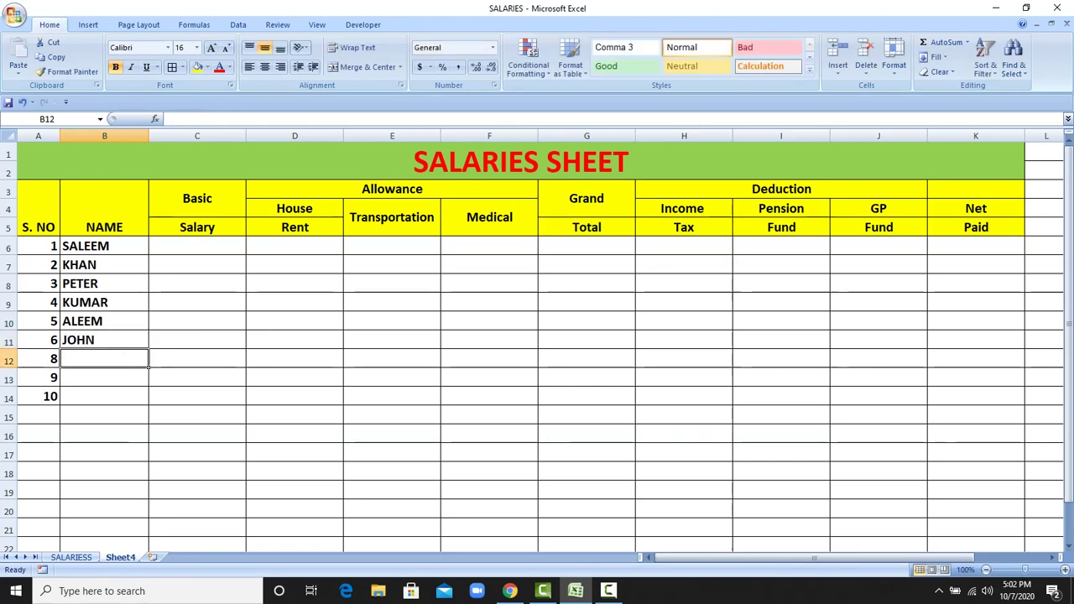
type("JAMEEL")
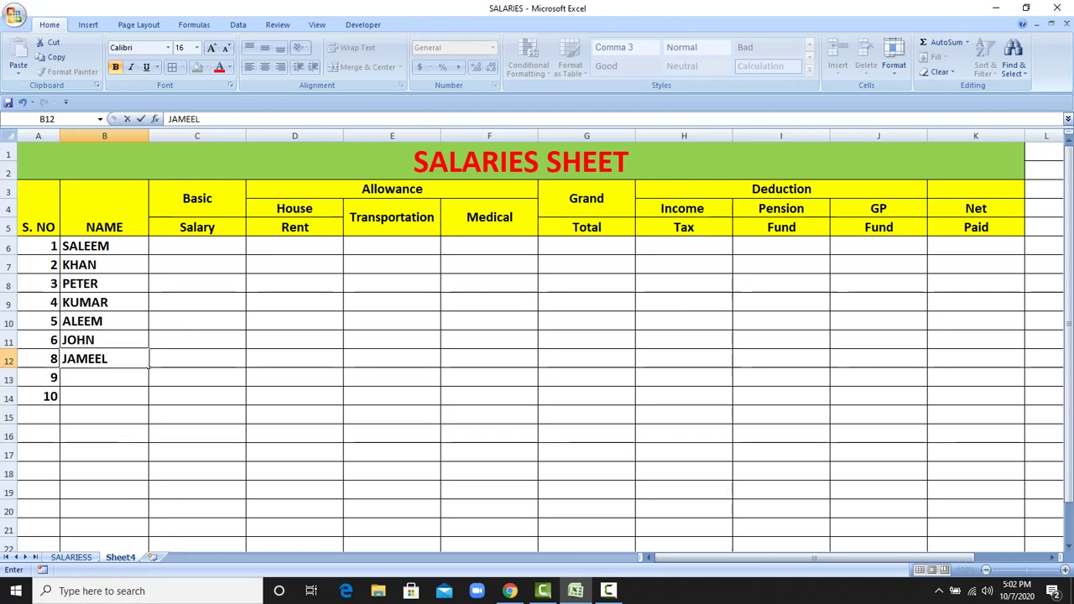
key("Return")
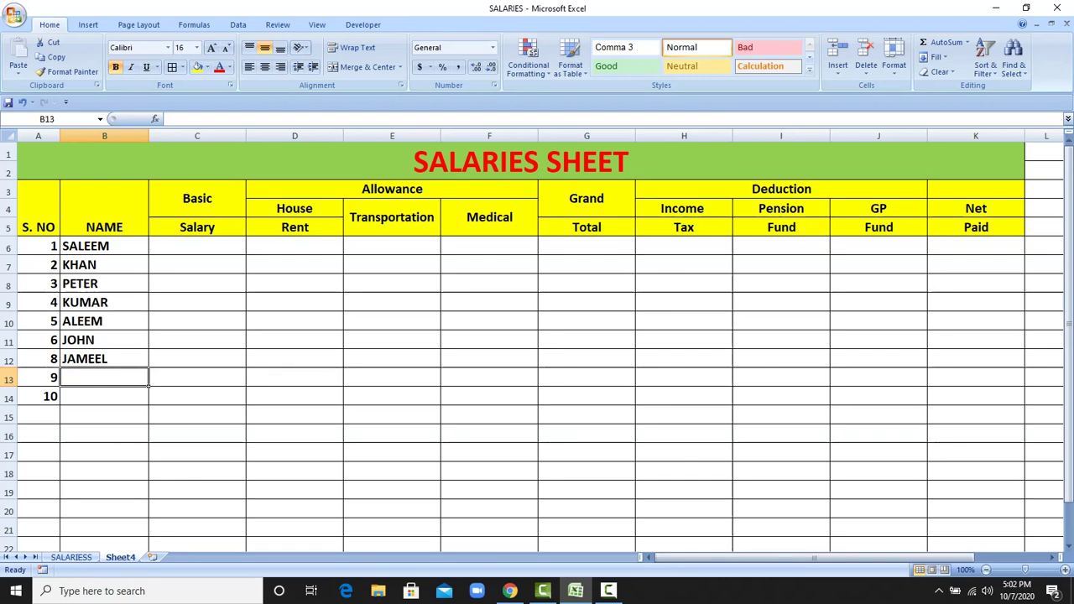
type("KALEEM")
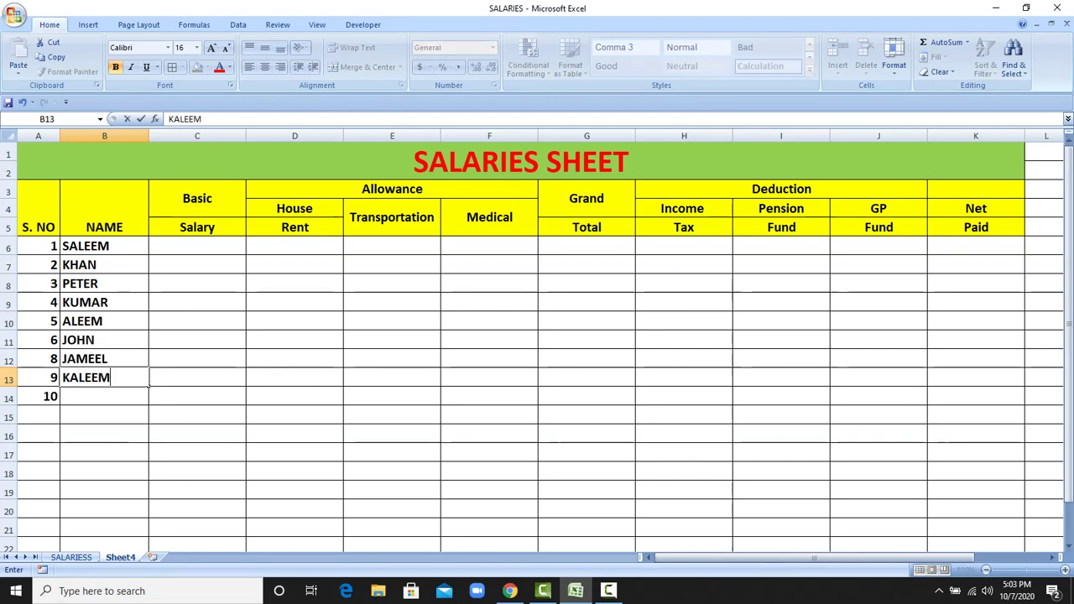
key("Return")
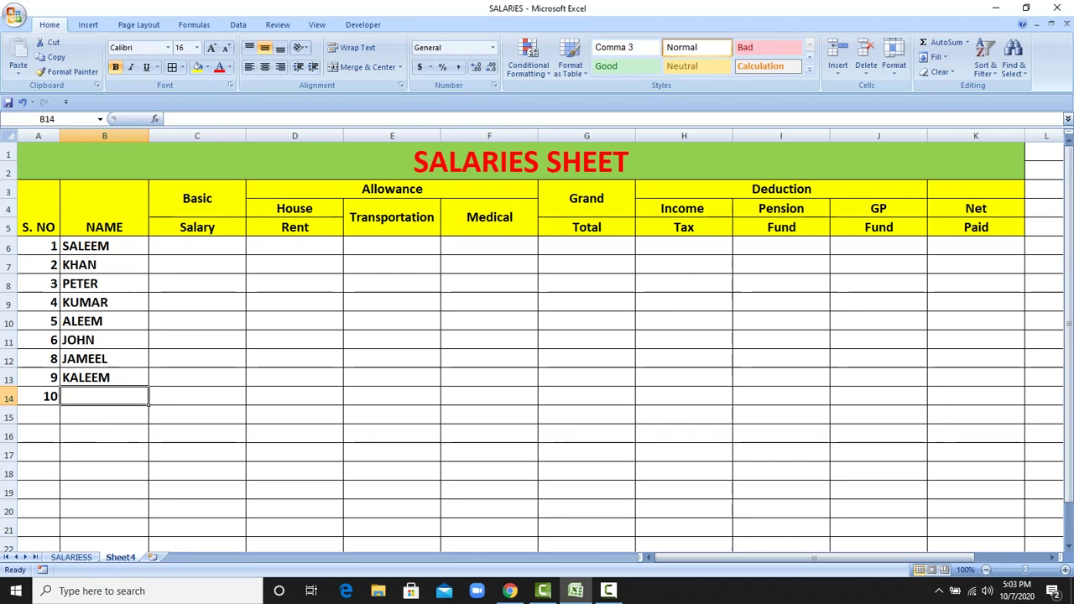
type("RITA")
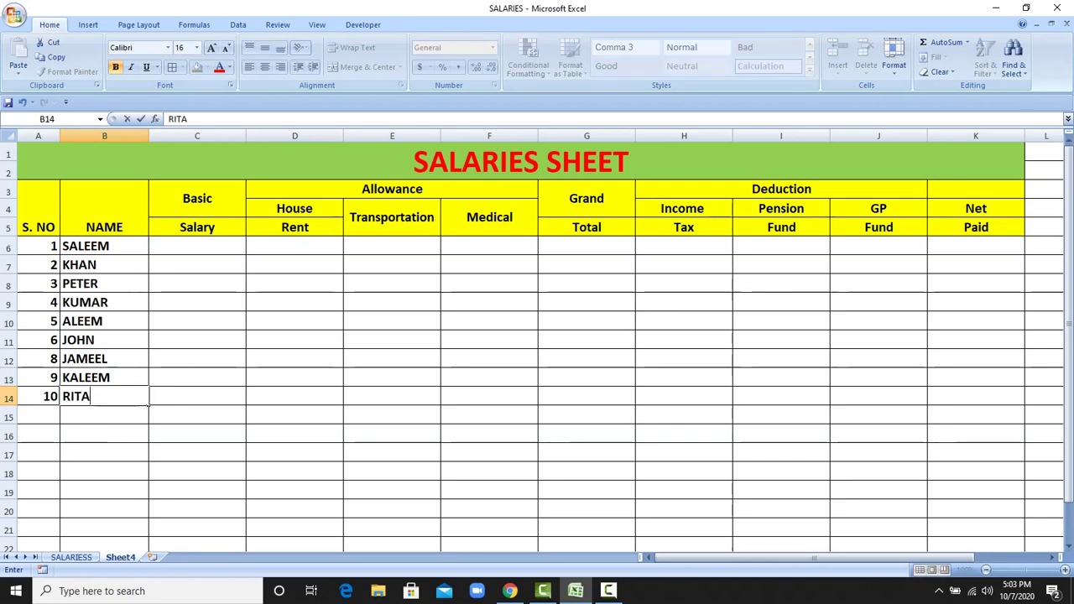
left_click(197, 321)
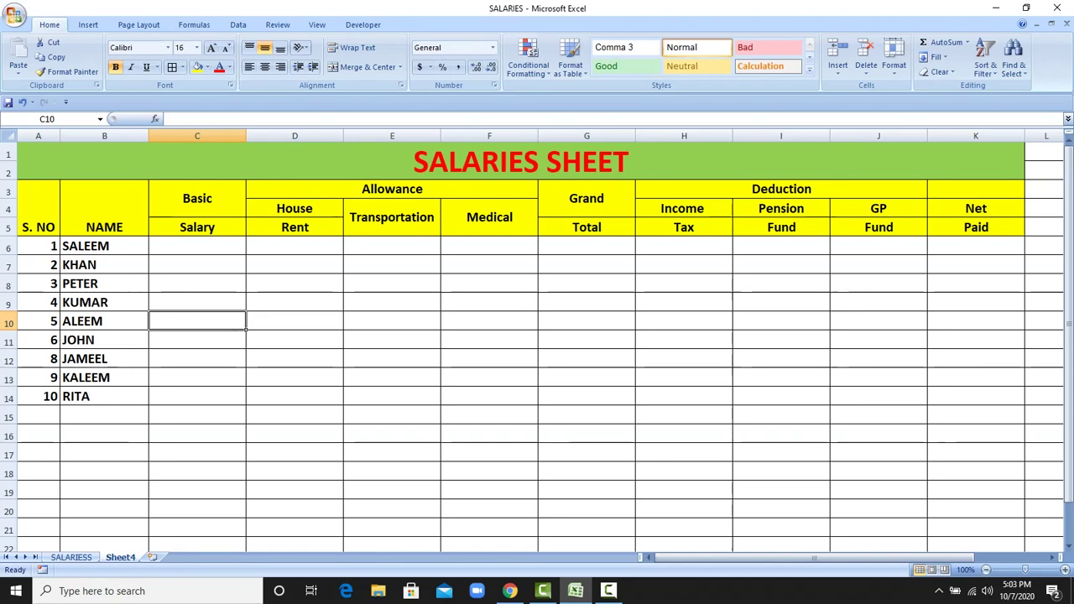
left_click(197, 136)
Step: Insert a blank column C and merge C3:C5 into a header reading 'Designation'
right_click(200, 136)
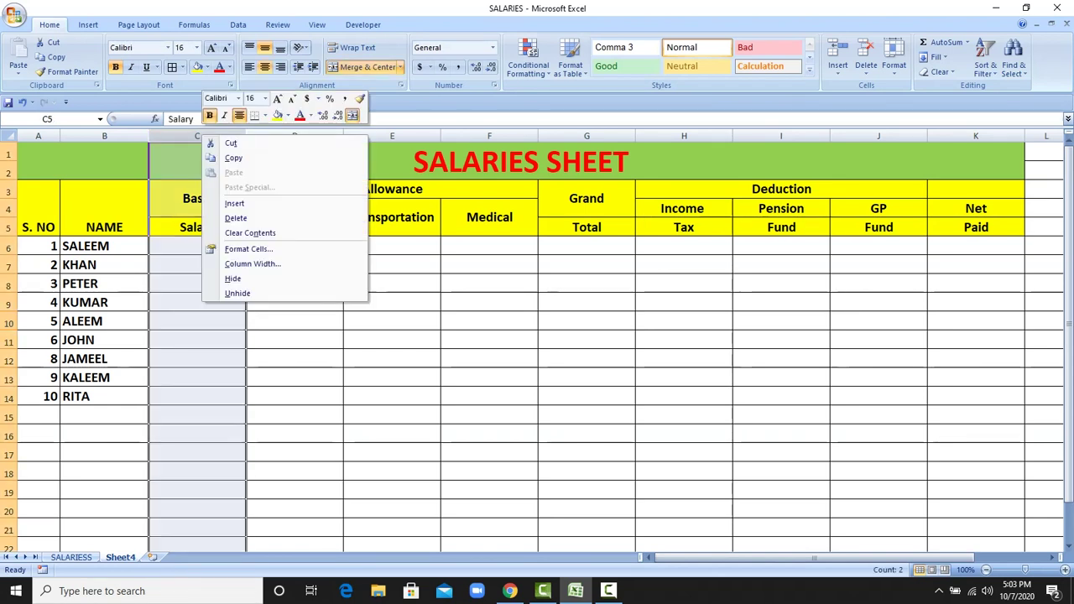
left_click(235, 204)
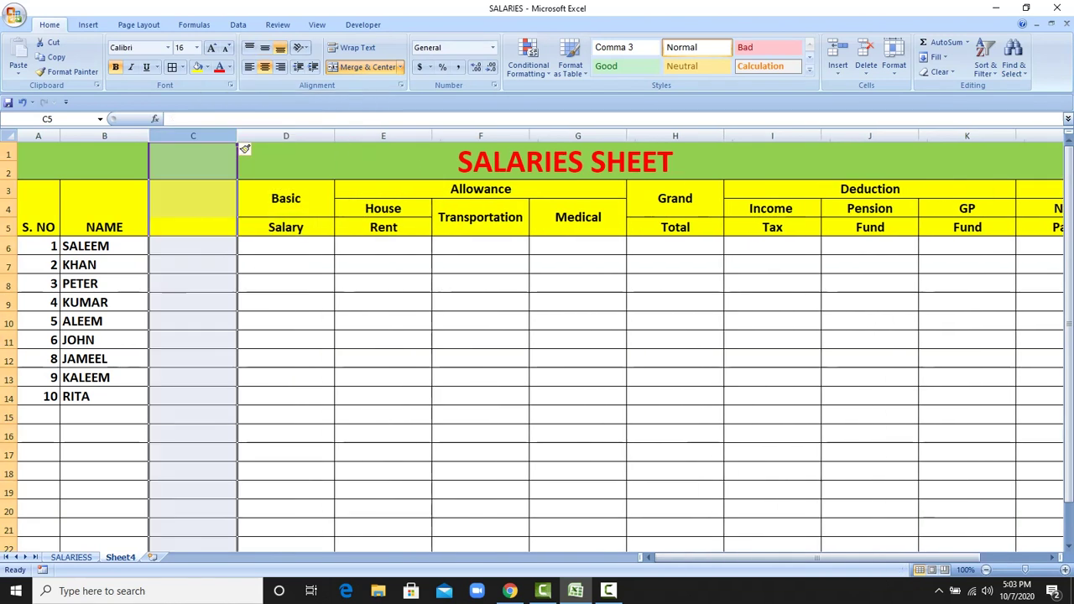
left_click_drag(193, 190, 193, 226)
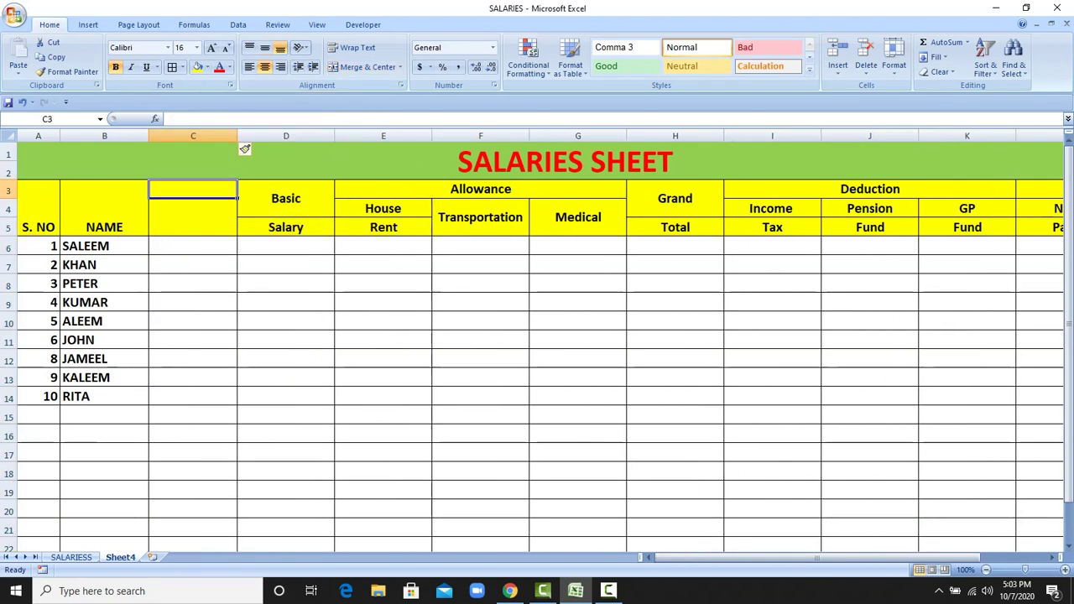
left_click(367, 67)
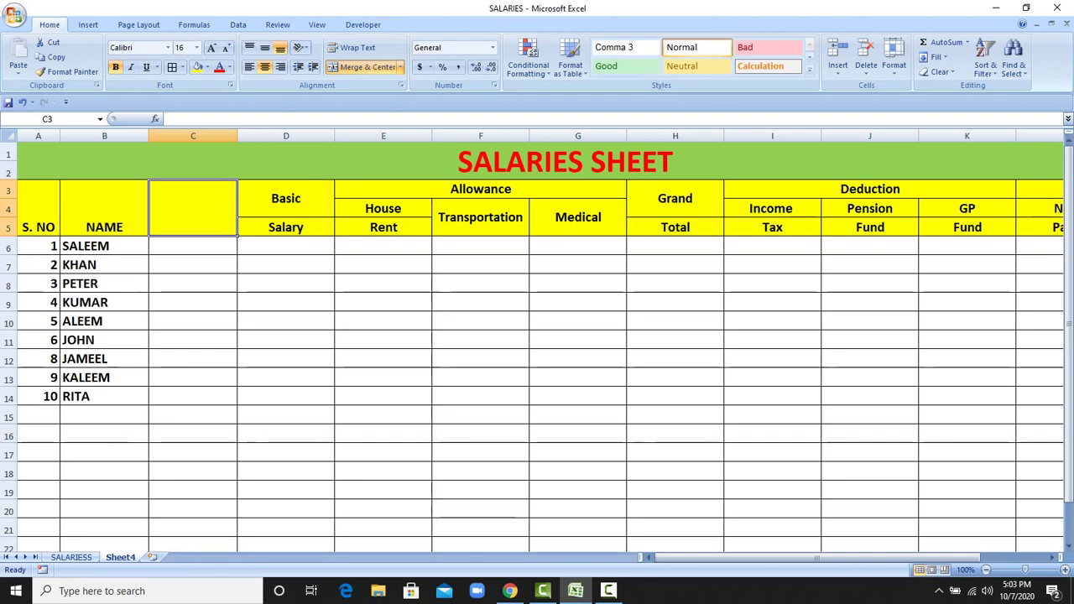
type("d")
key("BackSpace")
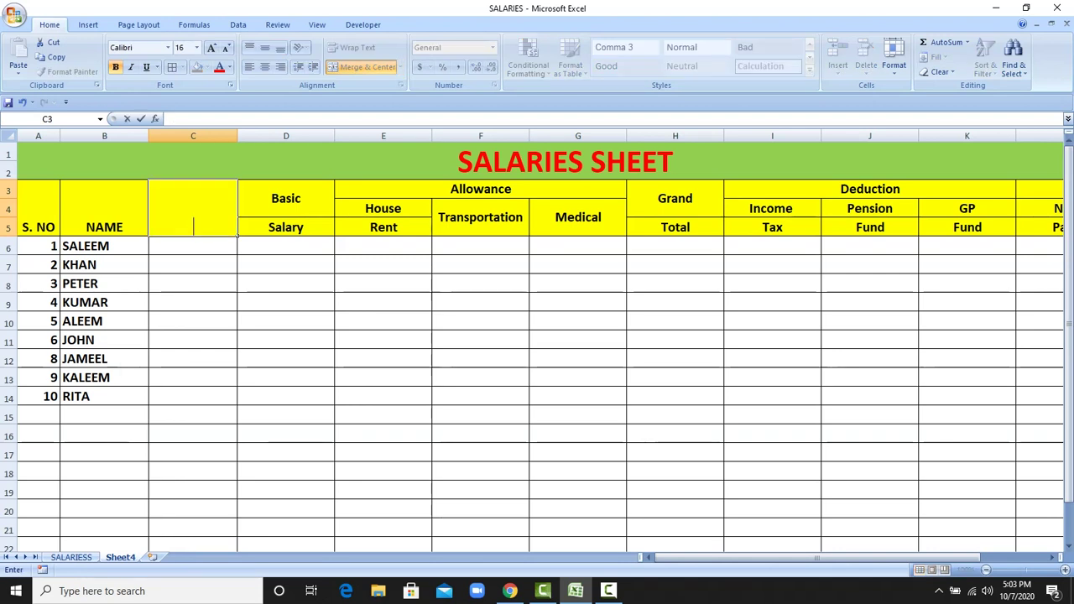
type("esignation")
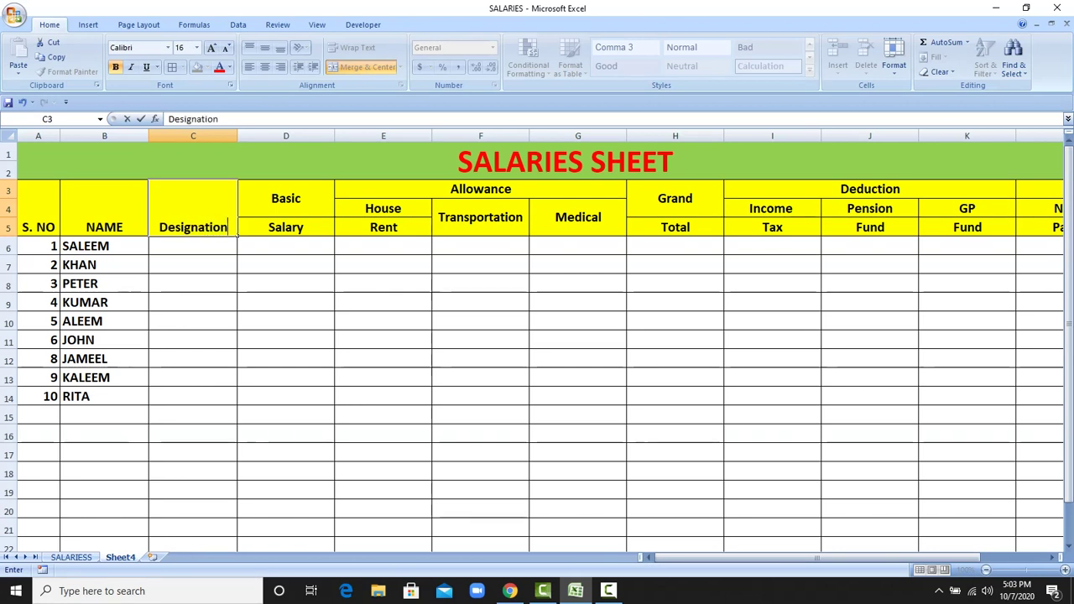
left_click(285, 321)
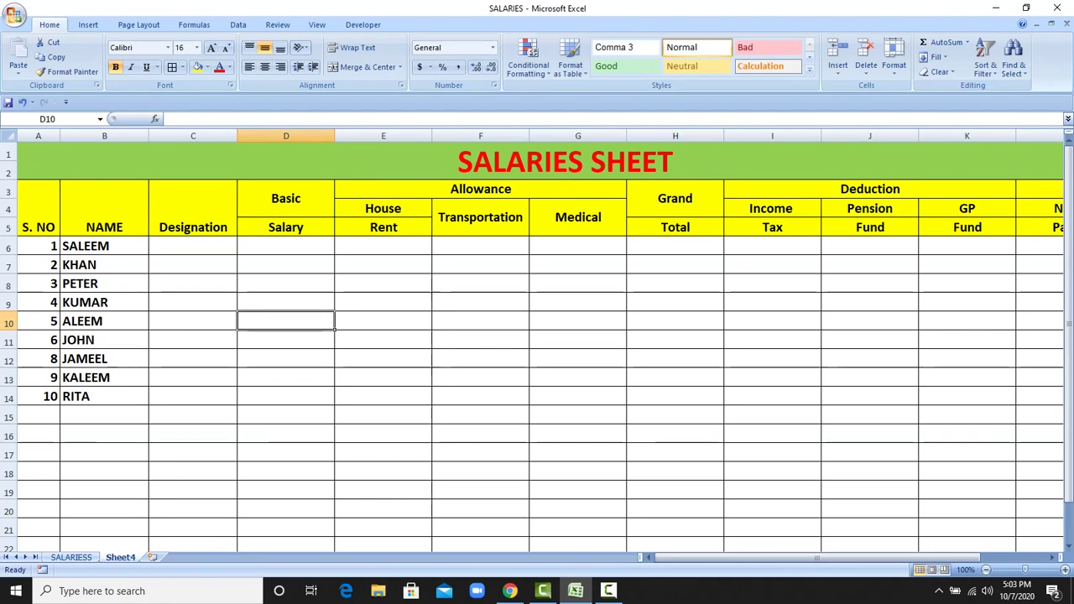
Step: Enter designations GM, MANAGER, ACCOUNTANT, ASSISTANT, ASSISTANT in C6 through C10
left_click(193, 246)
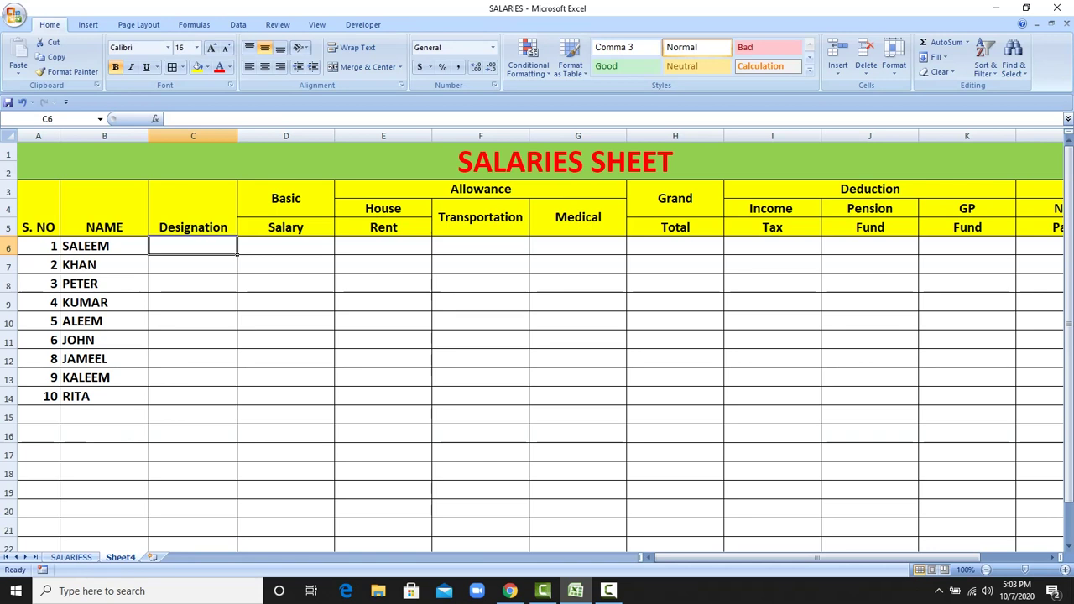
type("GM")
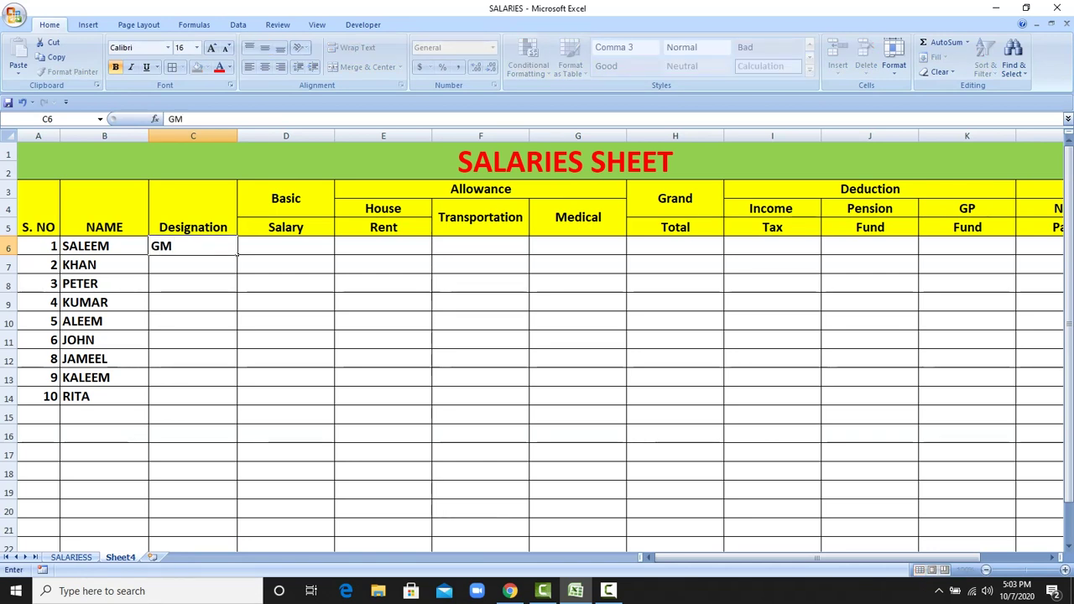
key("Return")
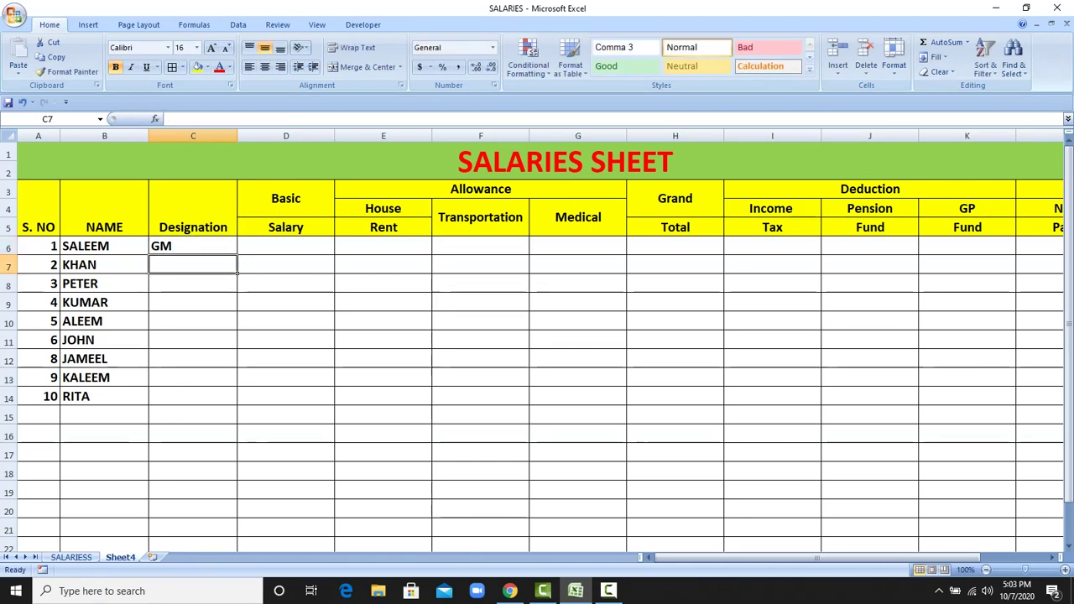
type("MANAGER")
key("Return")
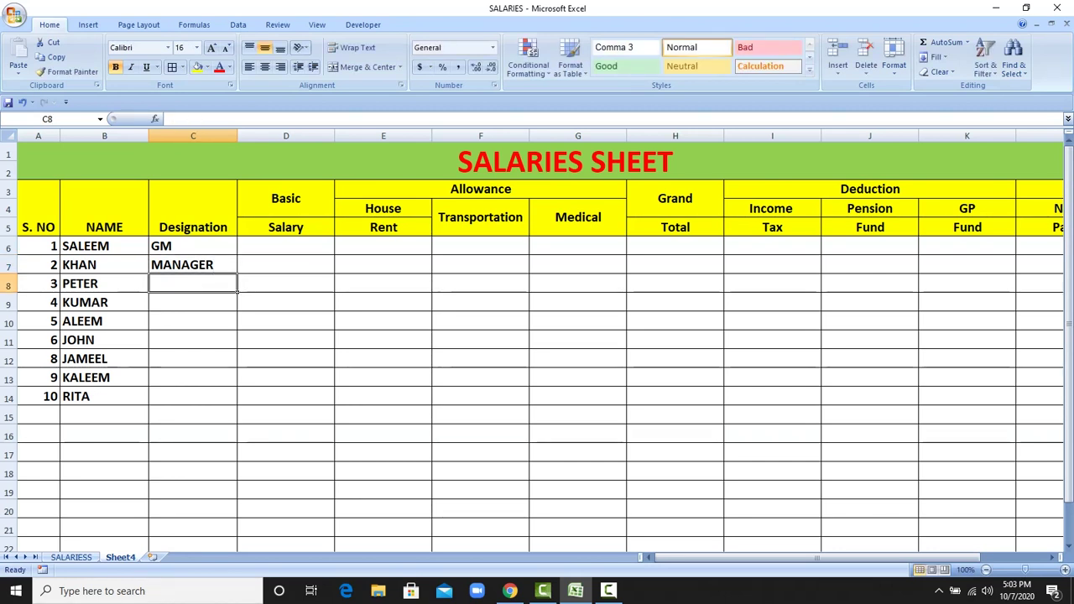
type("ACCOUNTANT")
key("Return")
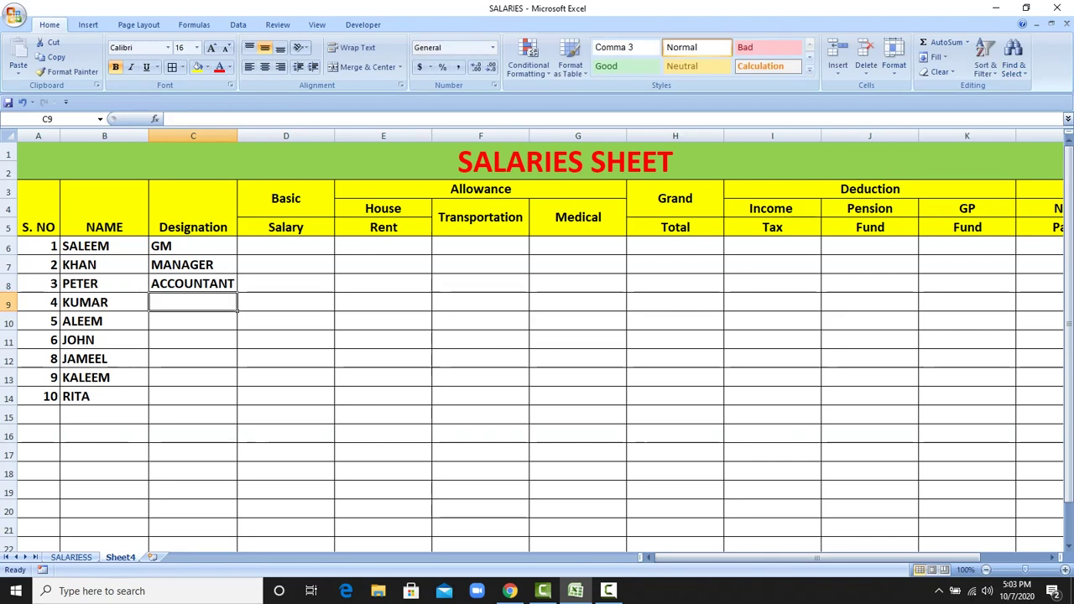
type("ASSISTANT")
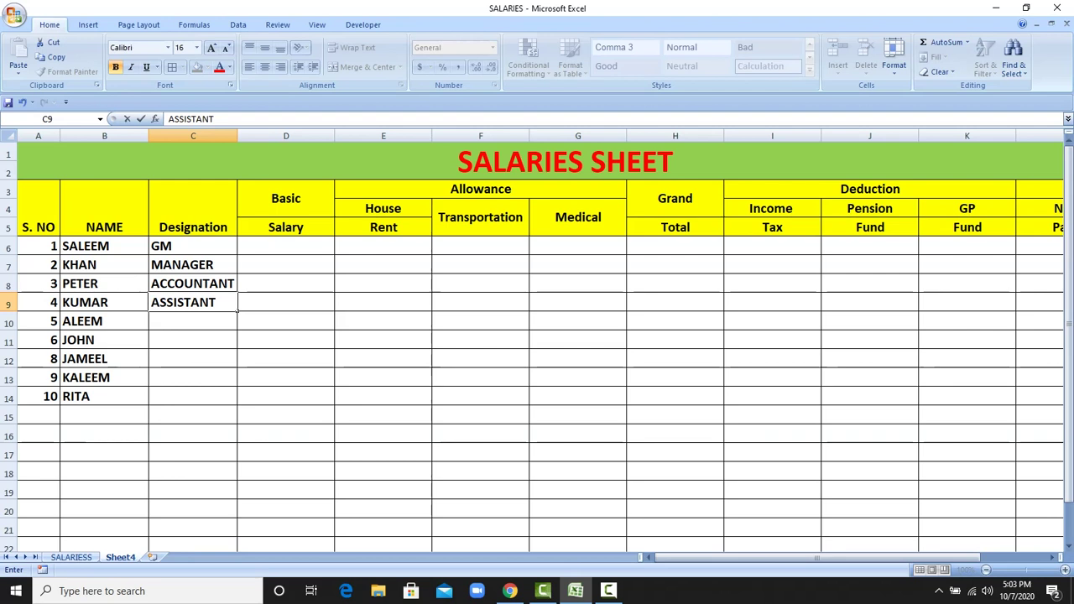
key("Return")
type("ASSISTANT")
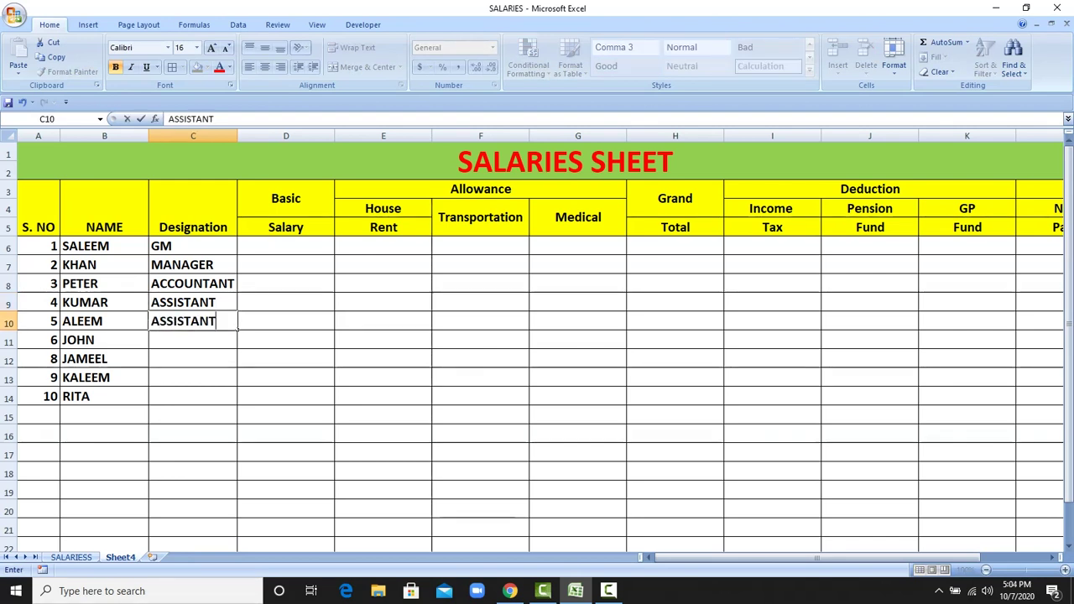
key("Return")
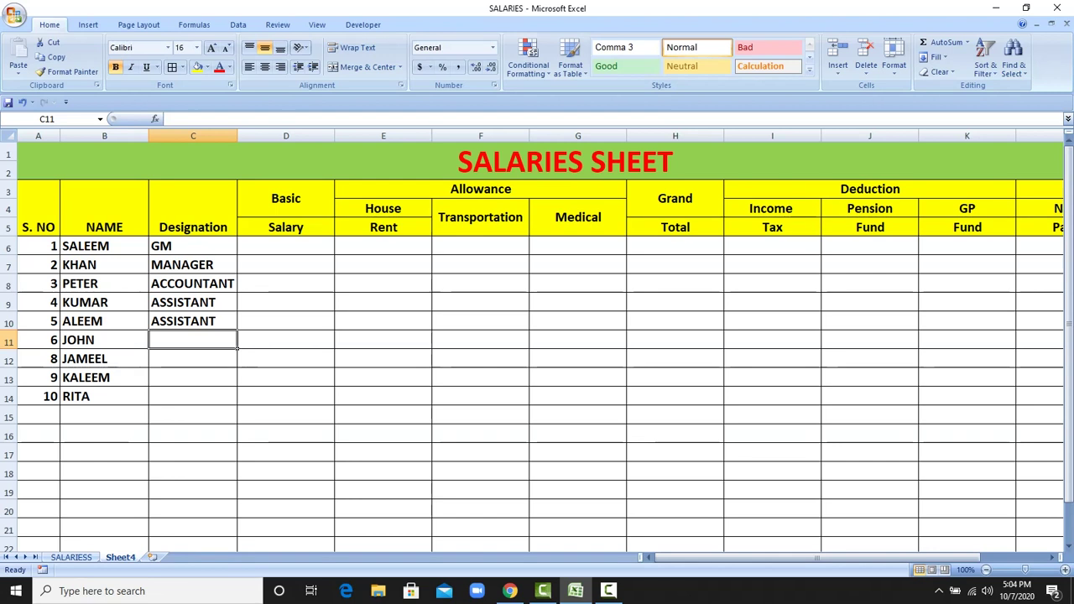
Step: Enter LABOUR in C11 and copy it into C12 through C14
type("LABOUR")
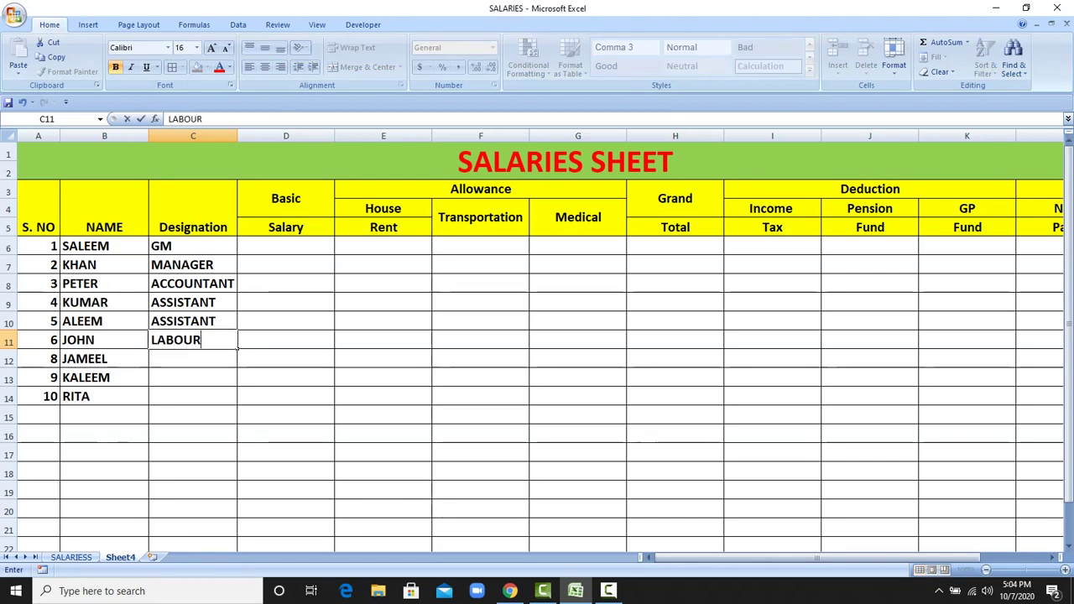
key("Return")
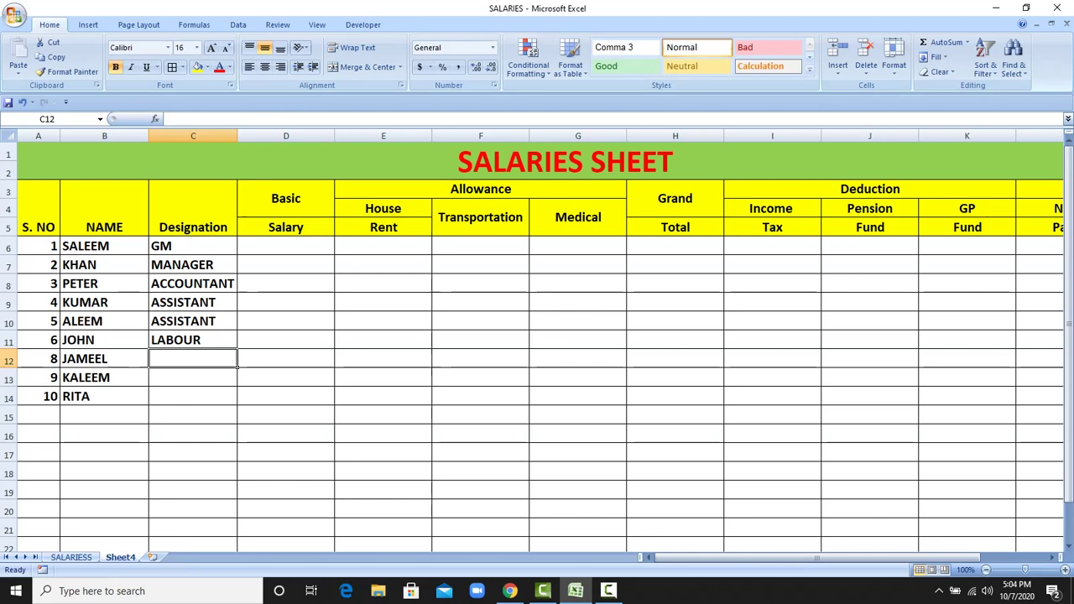
left_click(193, 340)
key("ctrl+c")
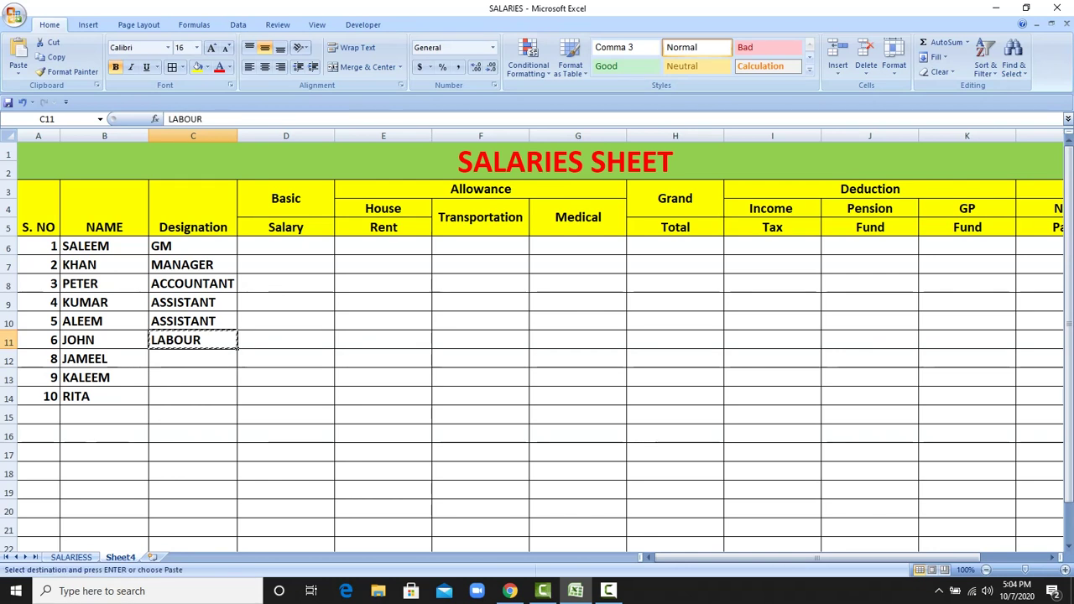
left_click(193, 359)
key("shift+Down")
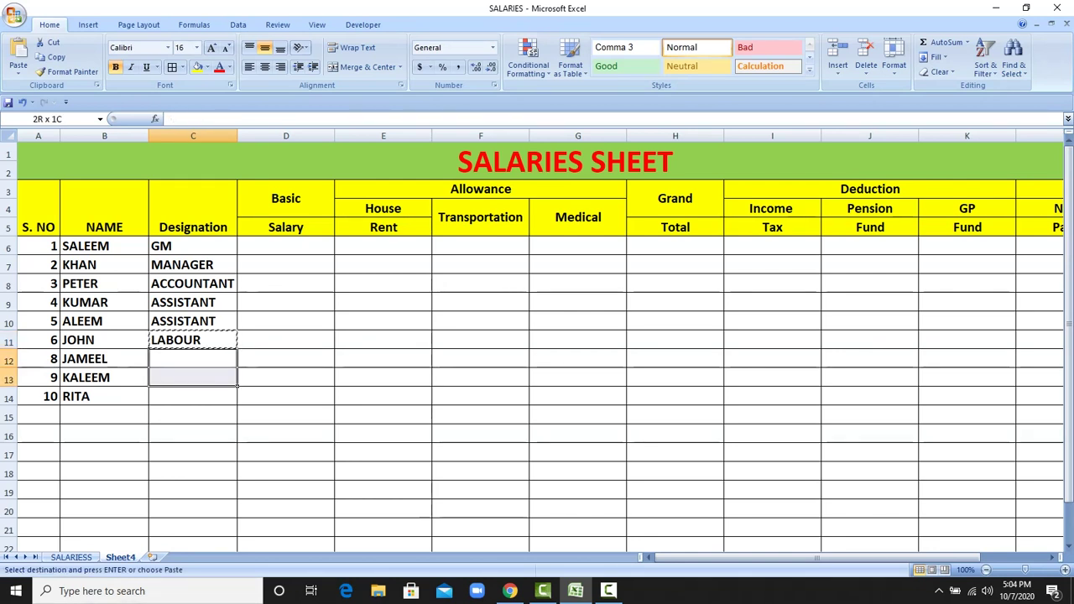
key("shift+Down")
key("ctrl+v")
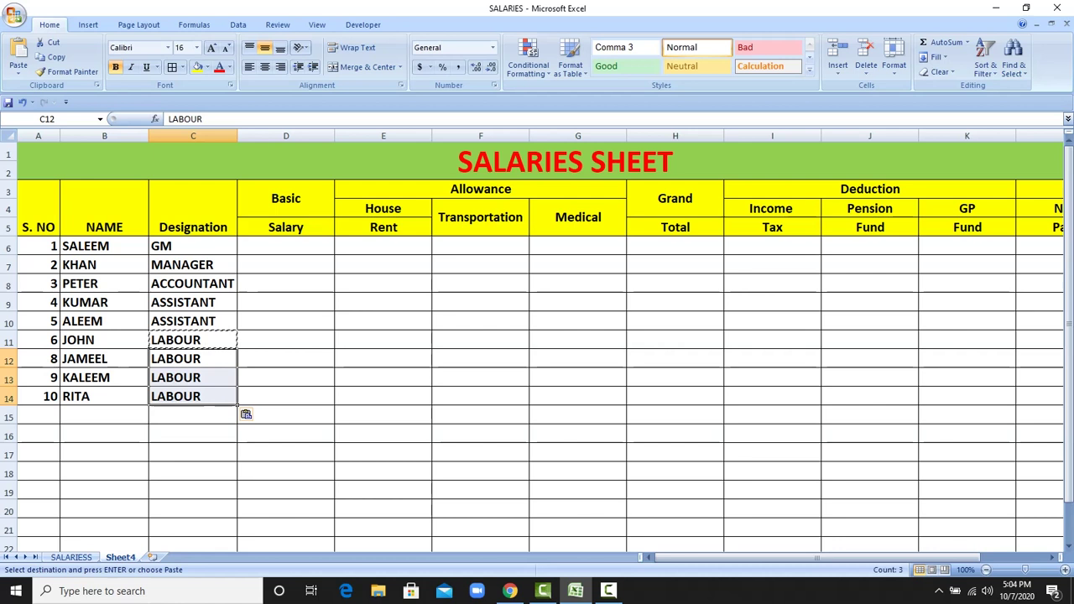
left_click(285, 246)
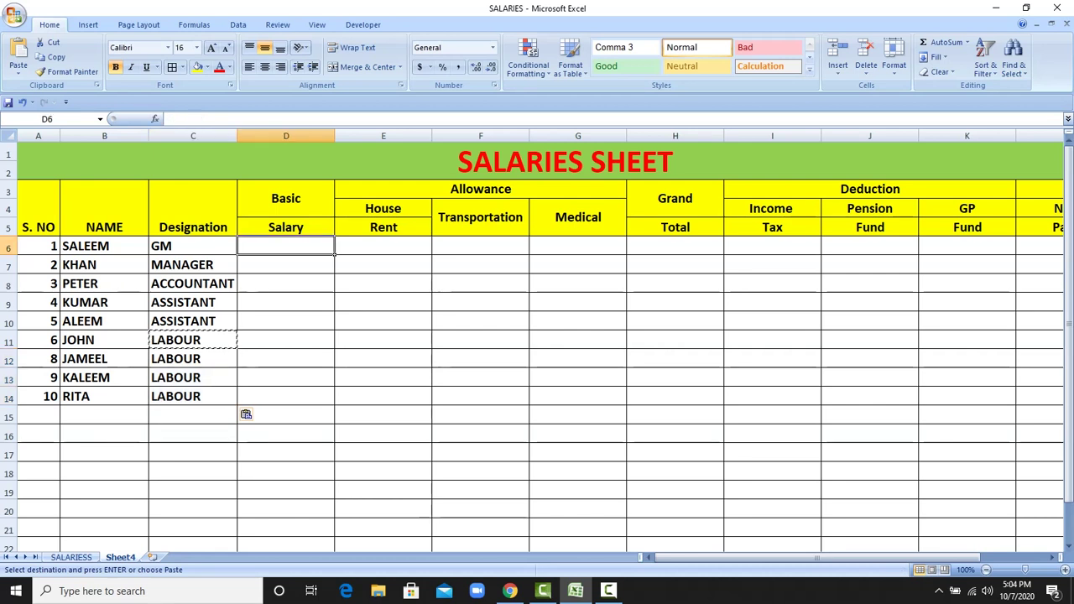
Step: Enter basic salaries 25000, 20000, 18000, 15000, 15000 in D6 through D10
key("Escape")
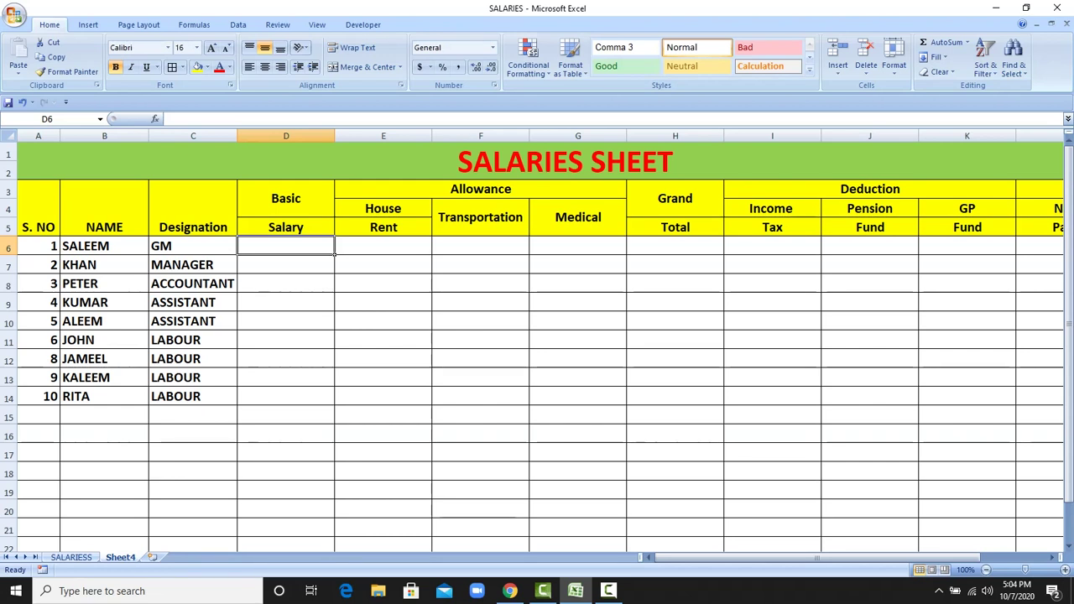
type("25000")
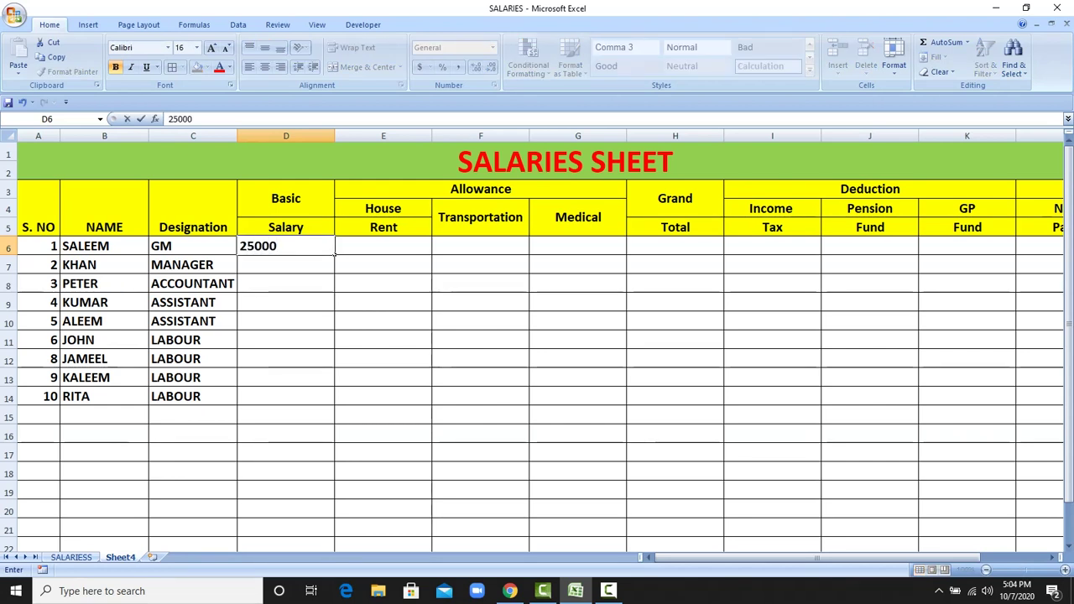
key("Return")
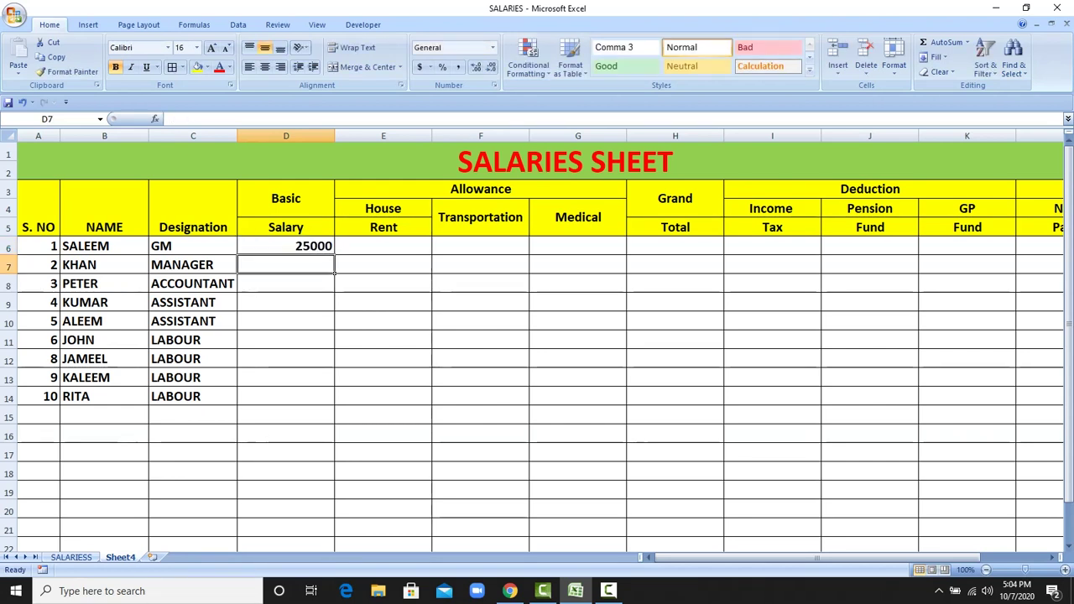
type("20000")
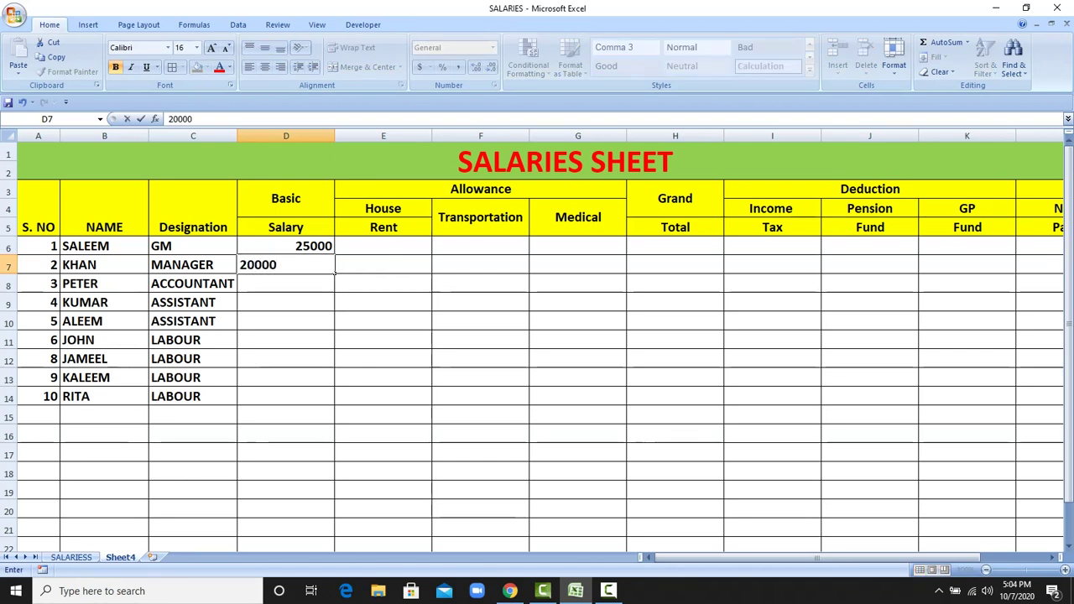
key("Return")
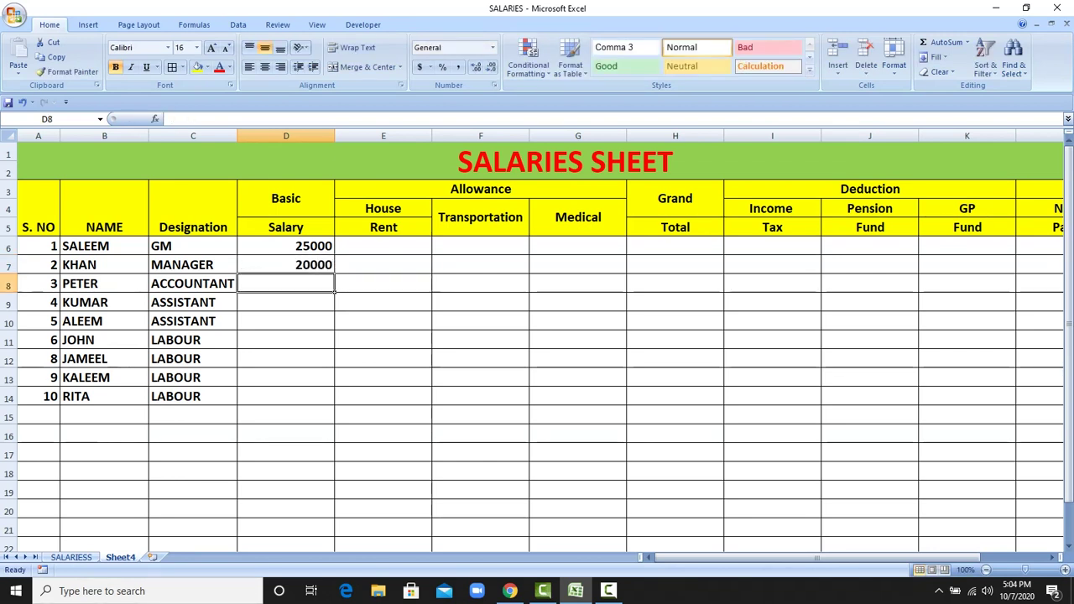
type("1800")
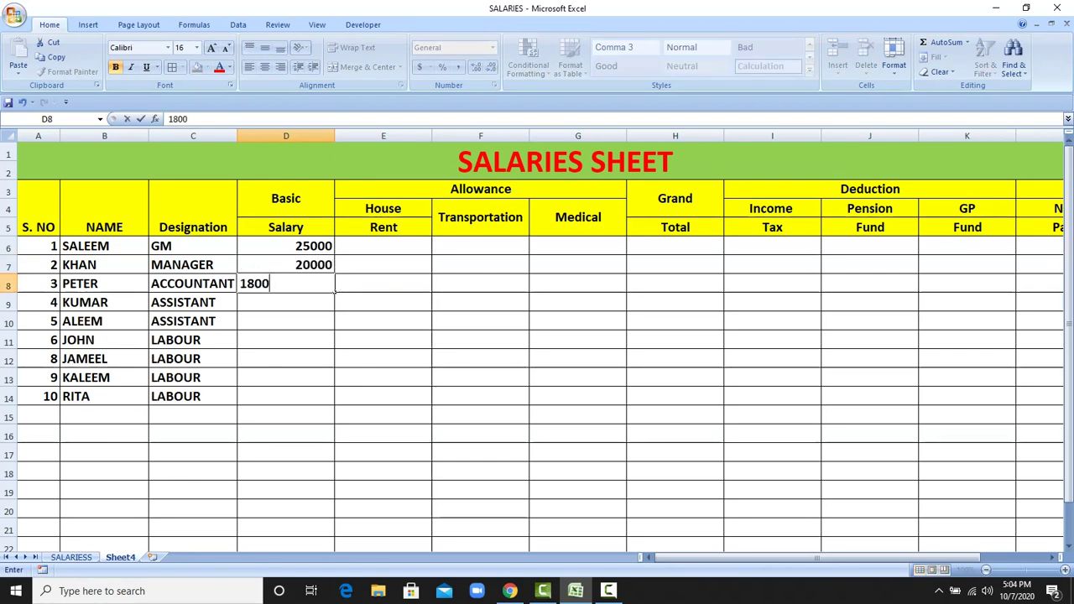
type("0")
key("Return")
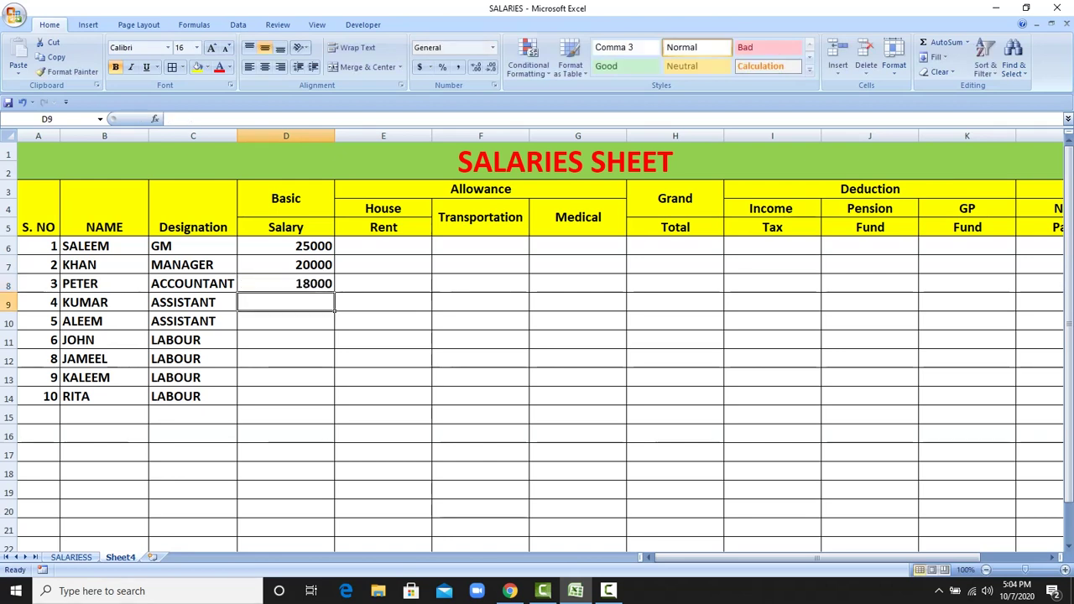
type("15000")
key("Return")
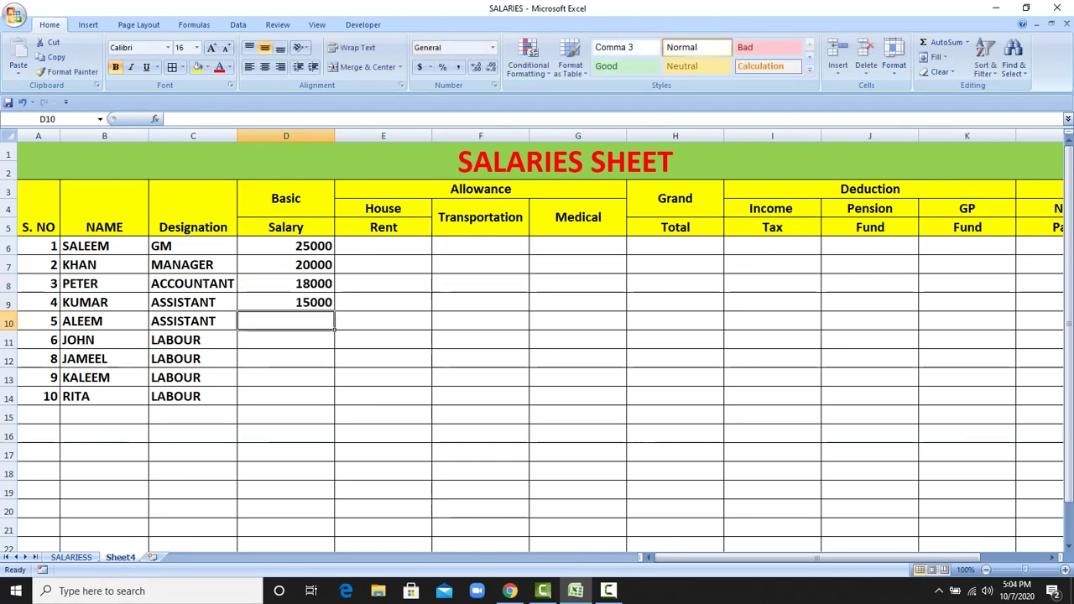
type("15000")
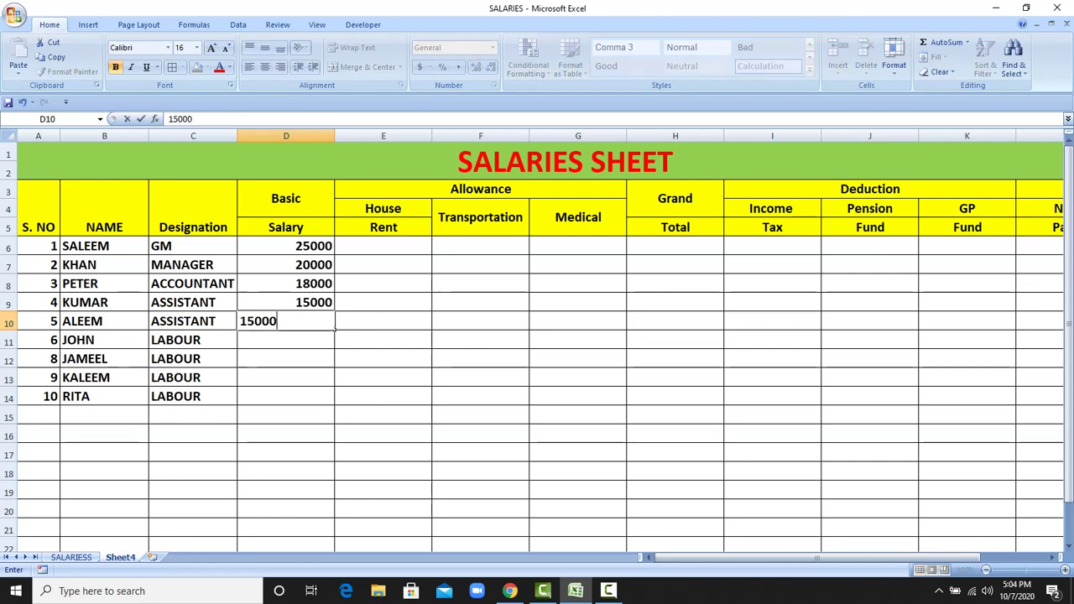
key("Return")
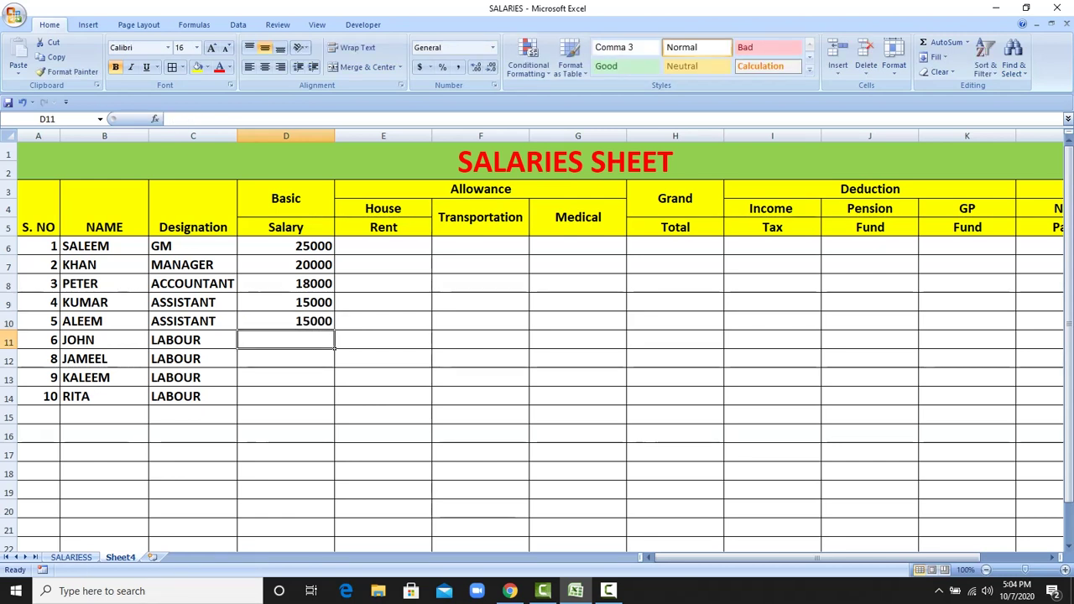
Step: Enter basic salaries 12000, 12000, 11000, 11000 in D11 through D14
type("12000")
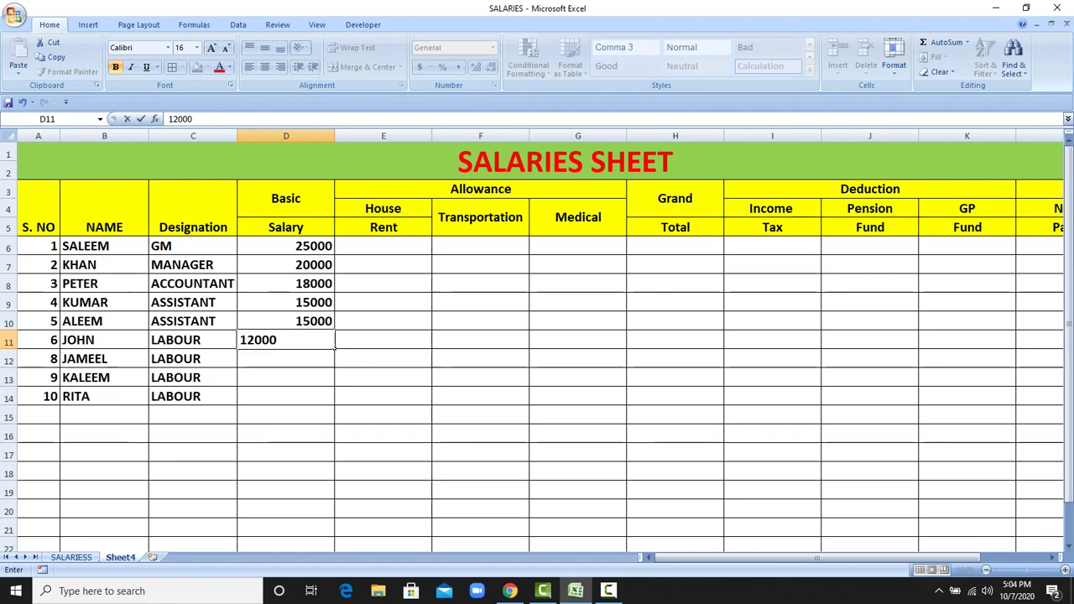
key("Return")
type("12000")
key("Return")
type("1100")
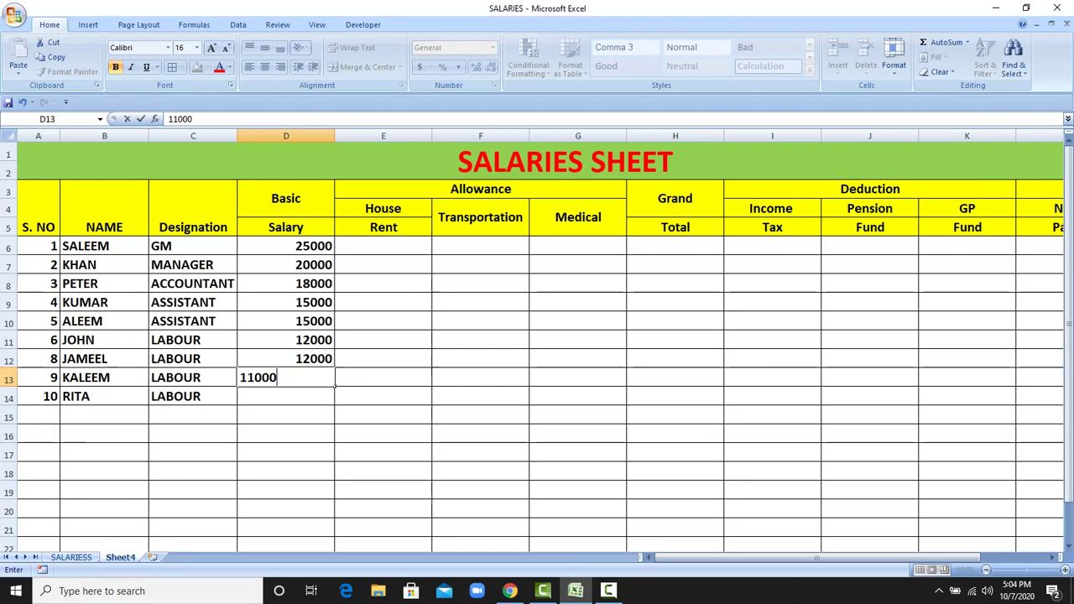
key("Return")
type("11000")
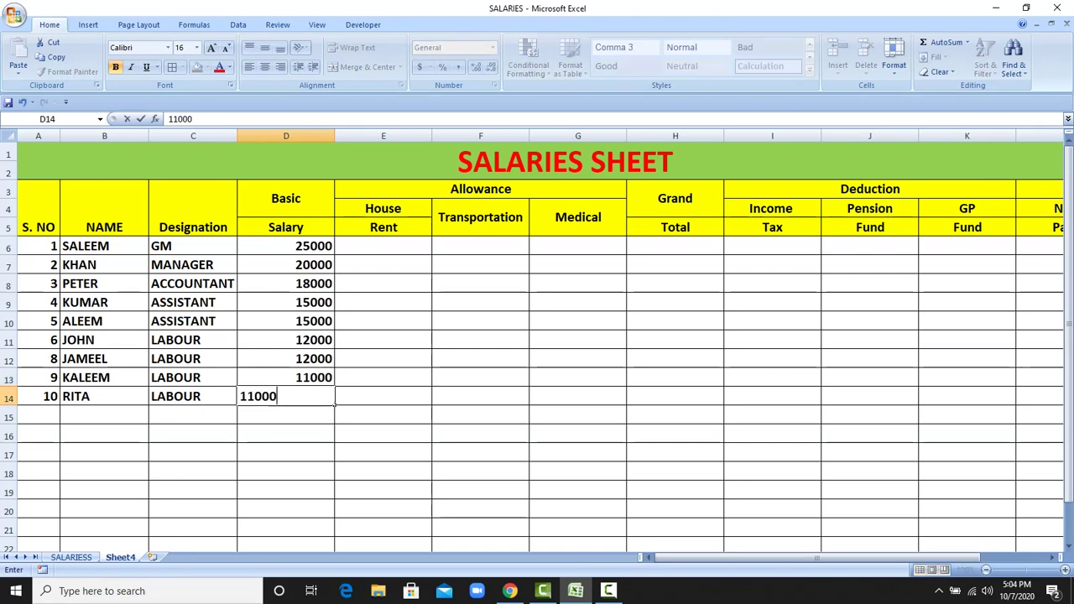
key("Return")
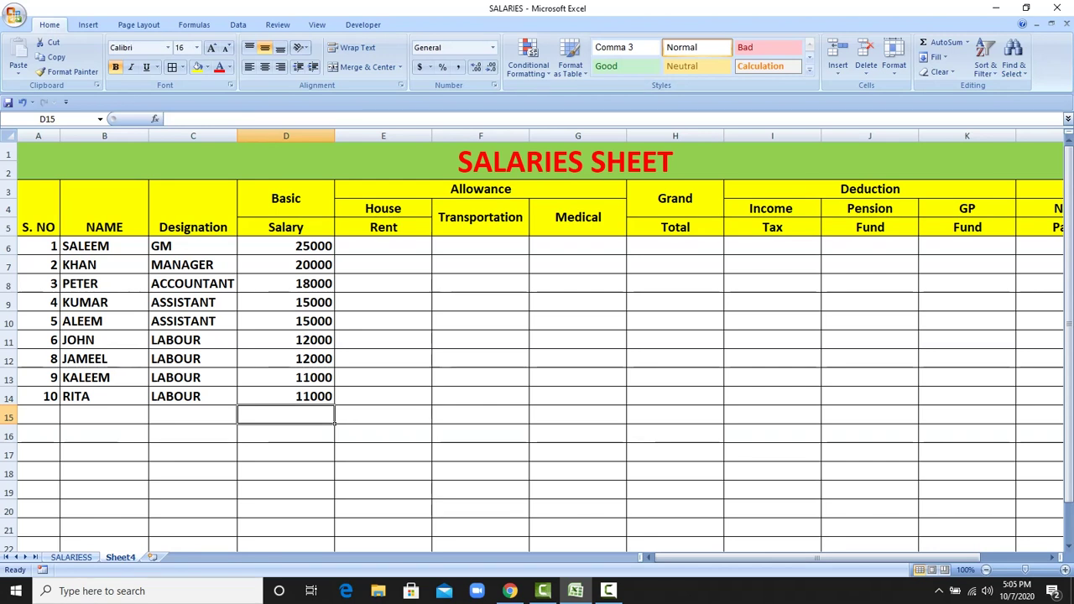
left_click(384, 246)
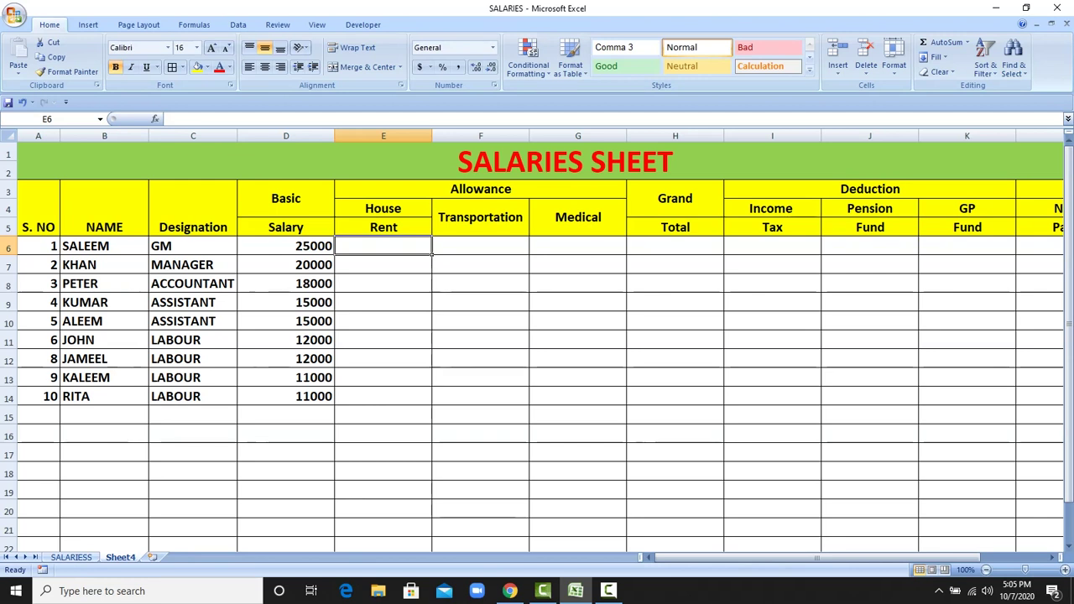
Step: Enter house rent 3000, 2500, 2000, 1500 in E6 through E9
type("3000")
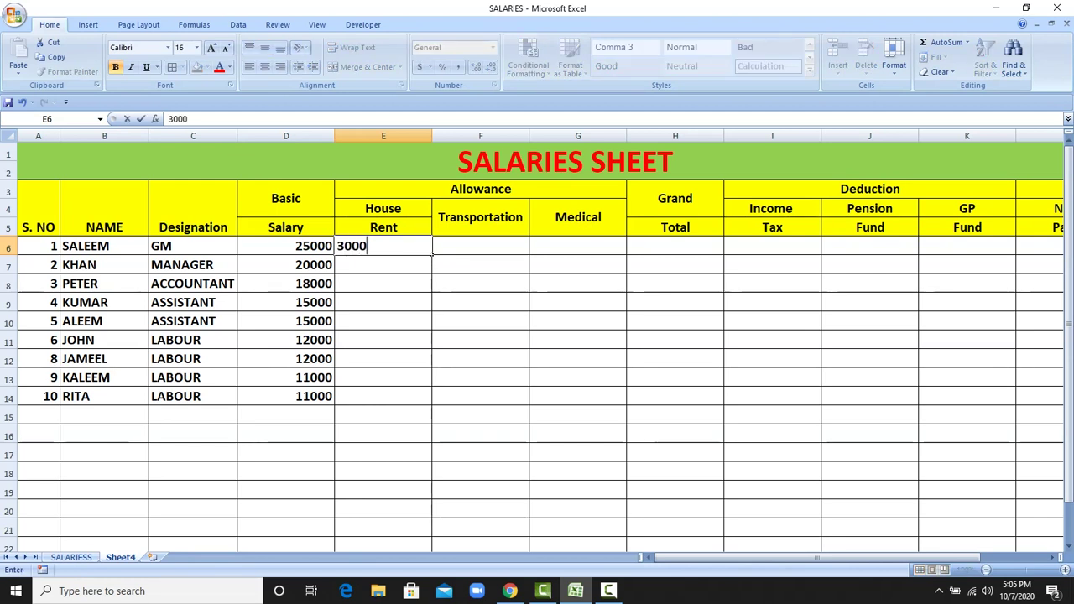
key("Return")
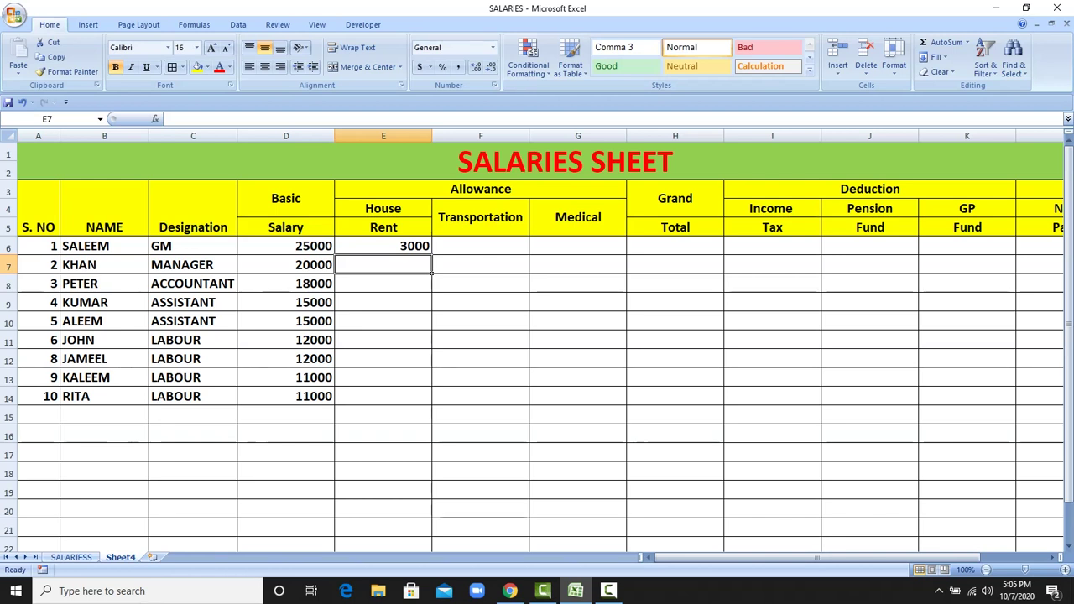
type("2500")
key("Return")
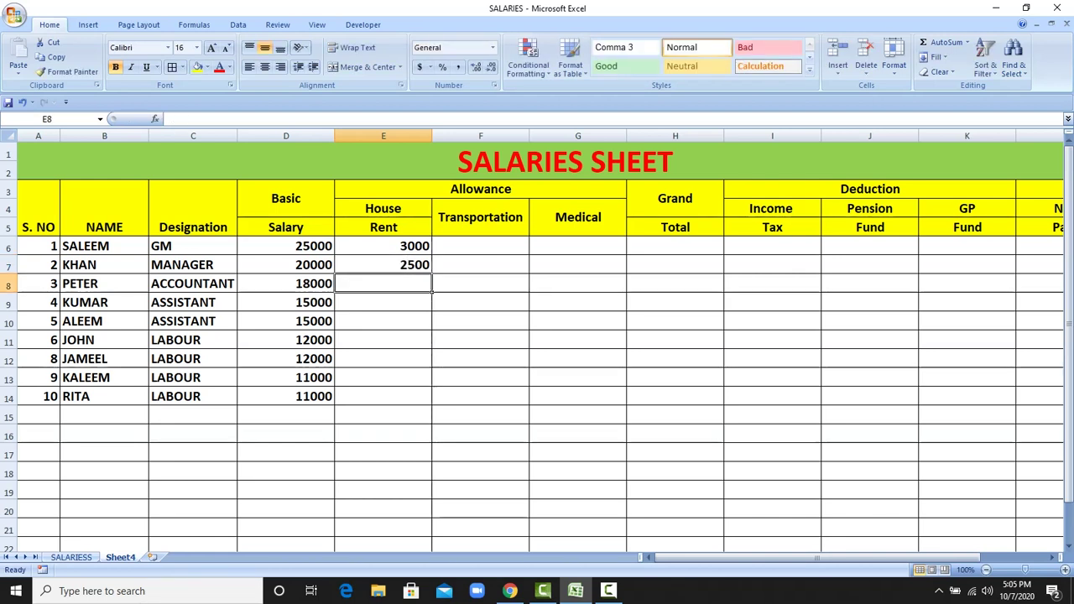
type("2000")
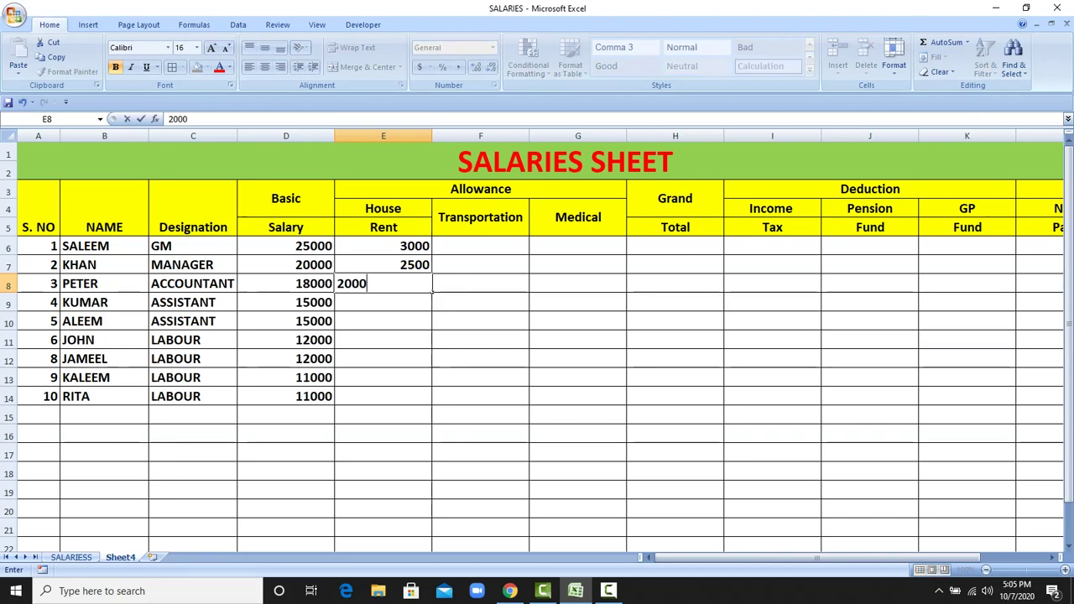
key("Return")
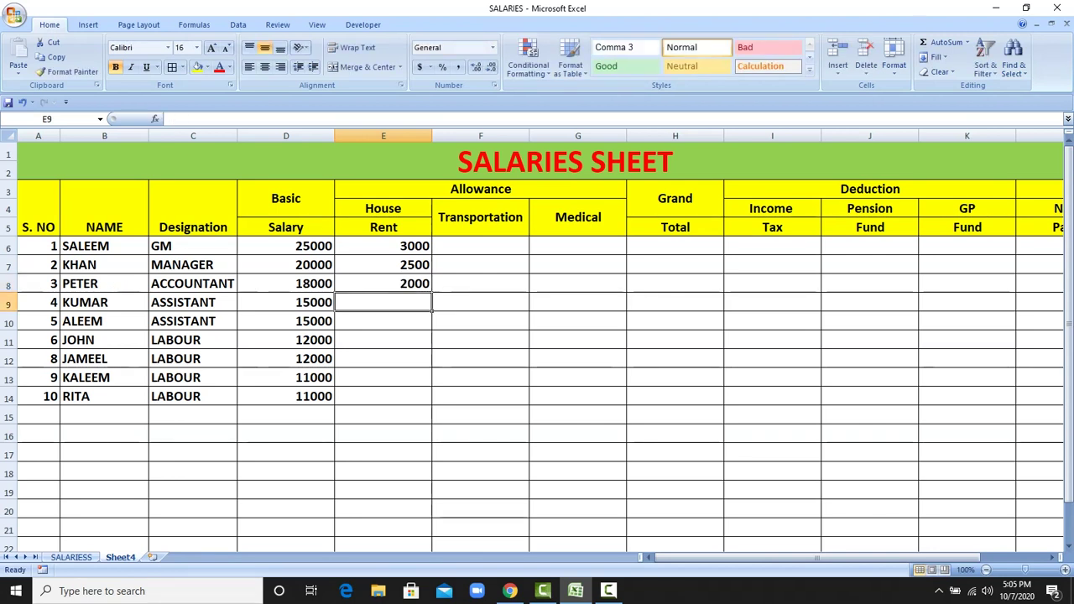
type("1500")
key("Return")
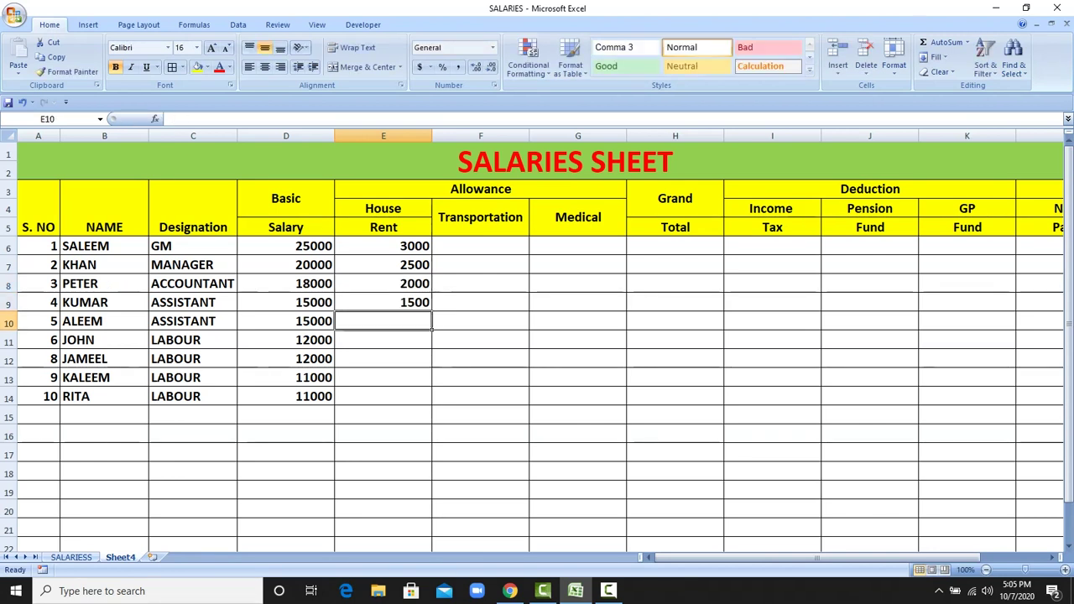
Step: Copy the 1500 house rent from E9 into E10 through E14
left_click(383, 302)
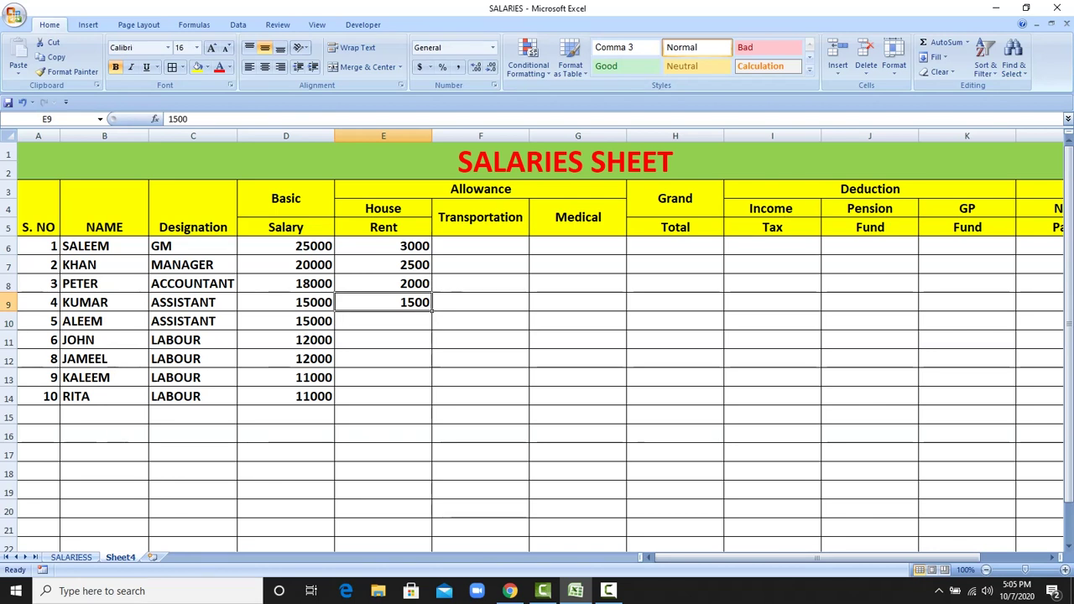
key("ctrl+c")
left_click(384, 321)
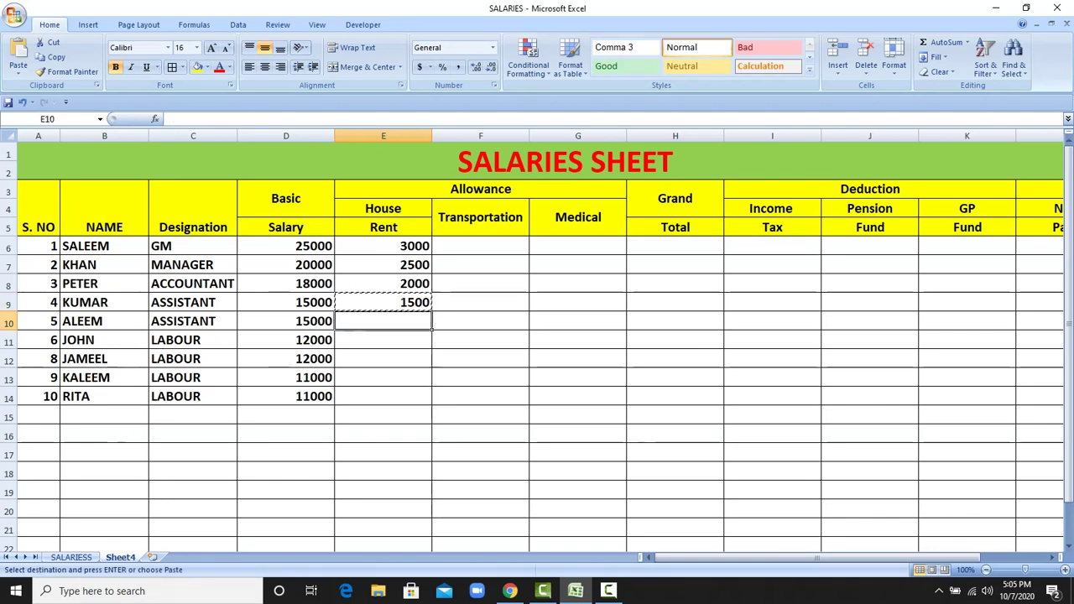
left_click_drag(383, 320, 383, 396)
key("ctrl+v")
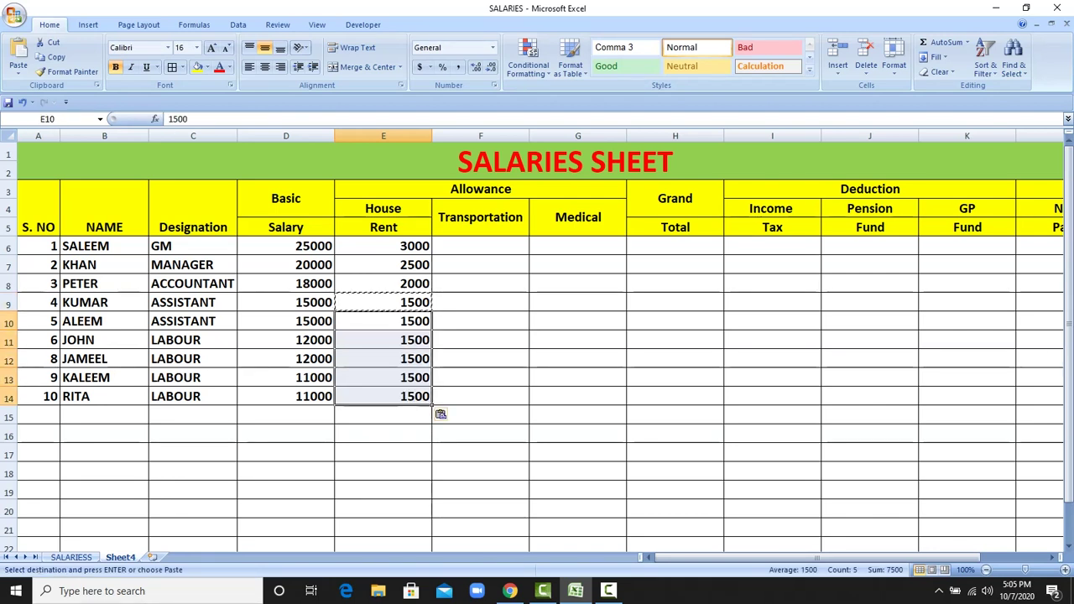
left_click(480, 245)
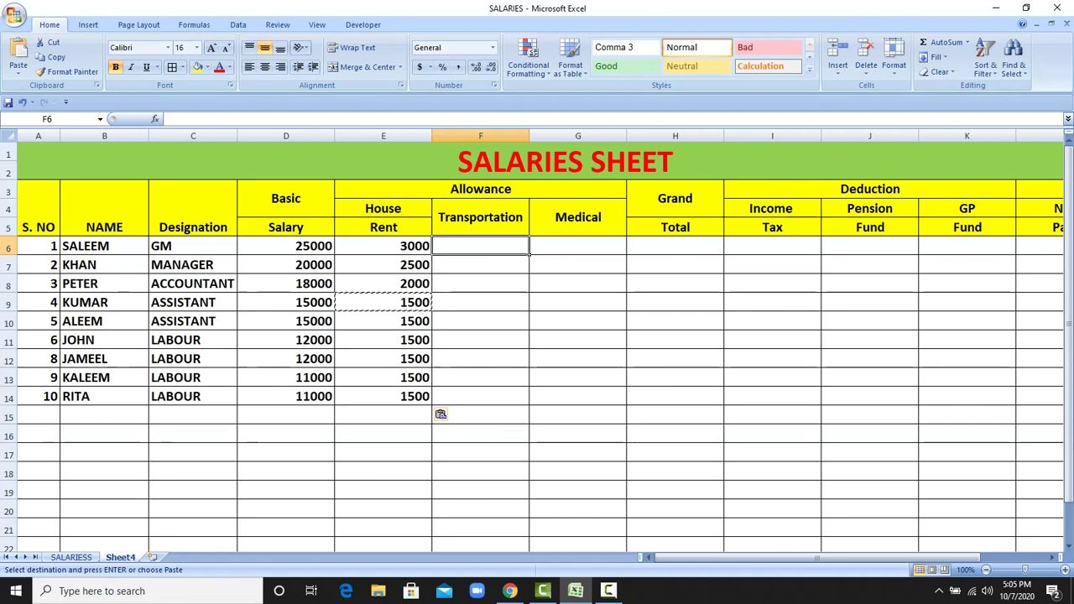
Step: Enter transportation allowances 3500, 3000, 2000 in F6 through F8
type("3500")
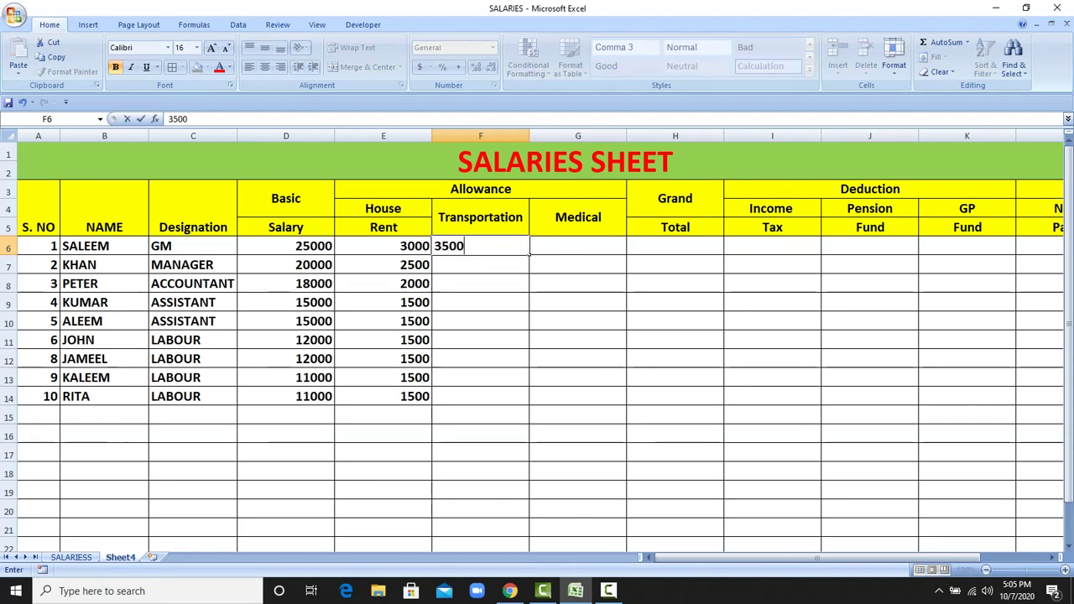
key("Return")
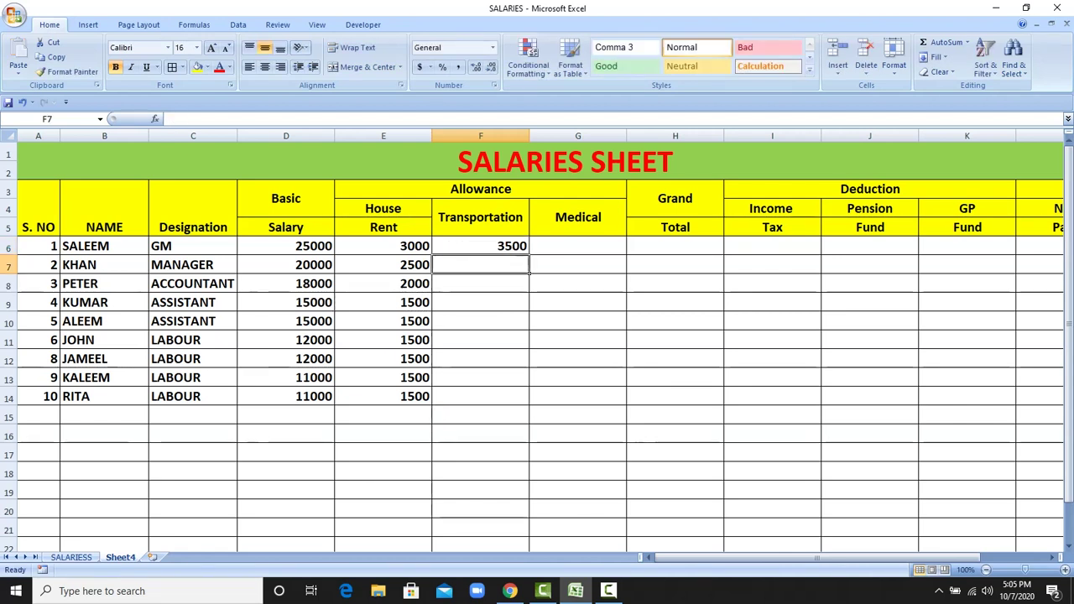
type("3")
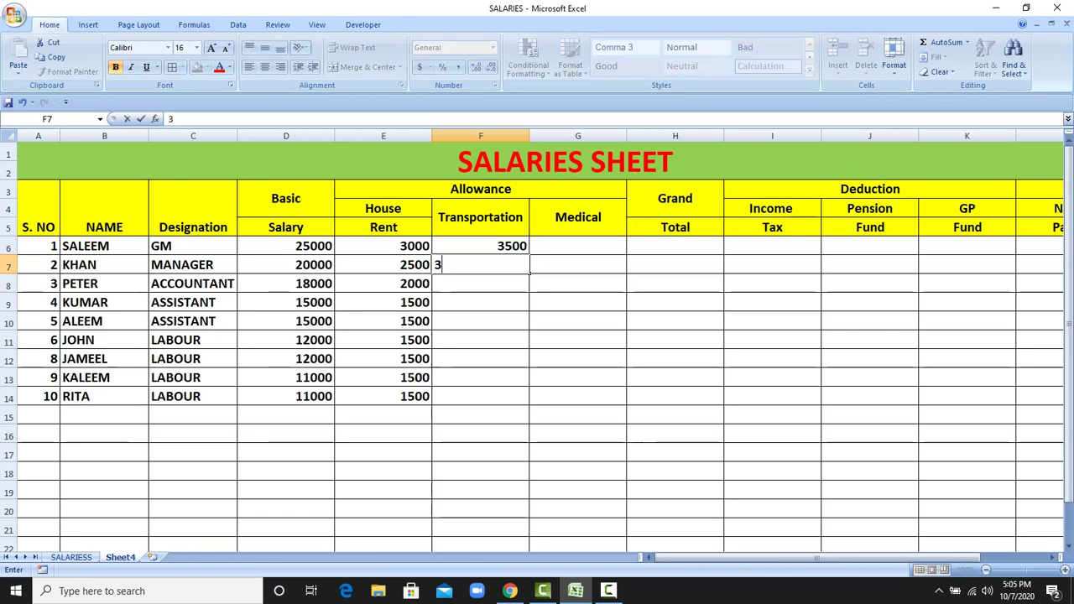
type("000")
key("Return")
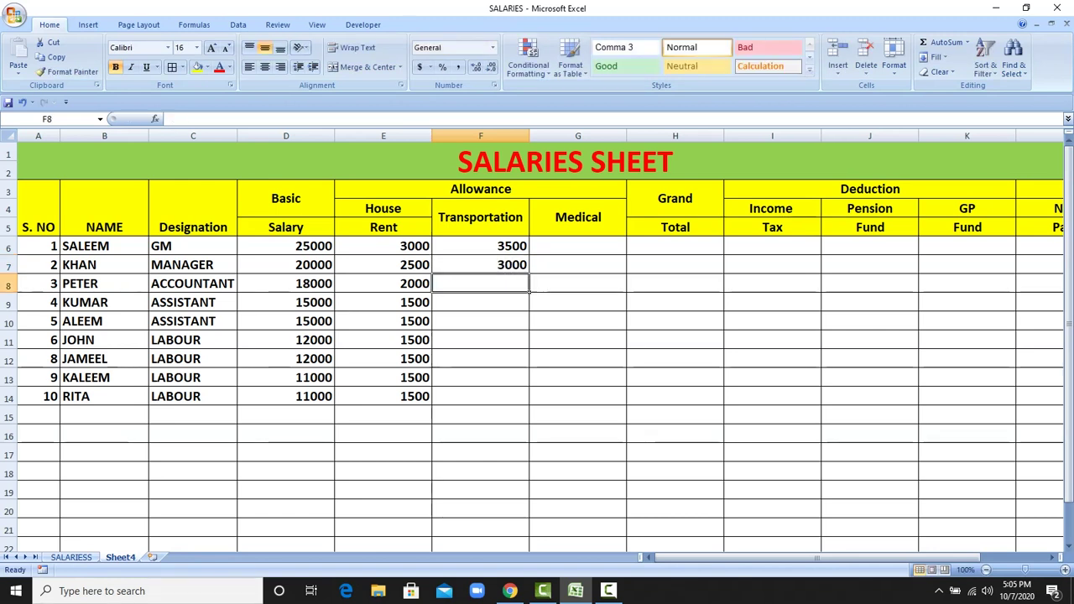
type("2")
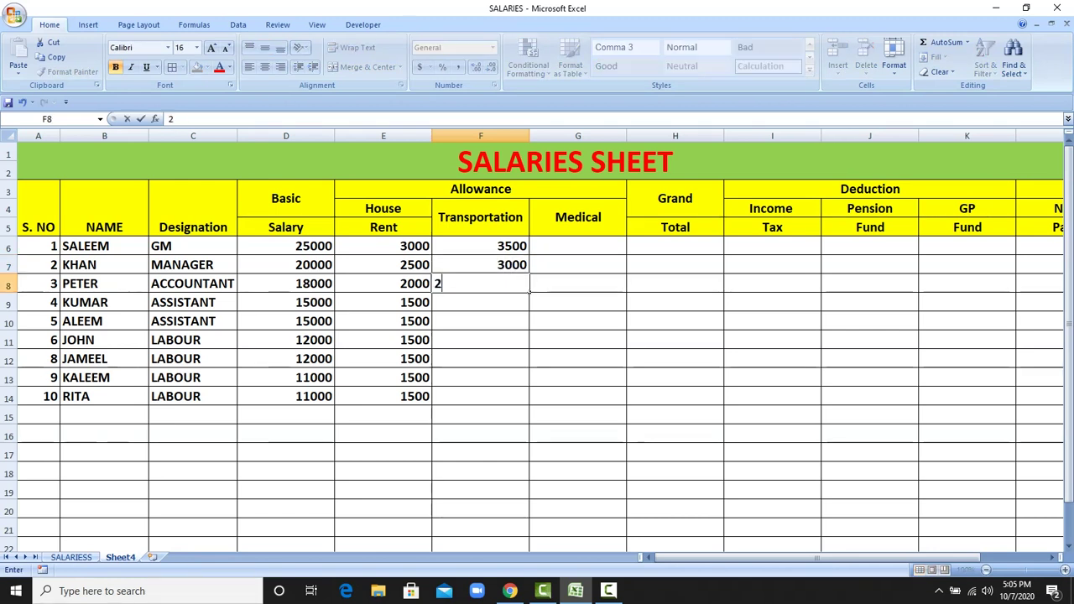
type("000")
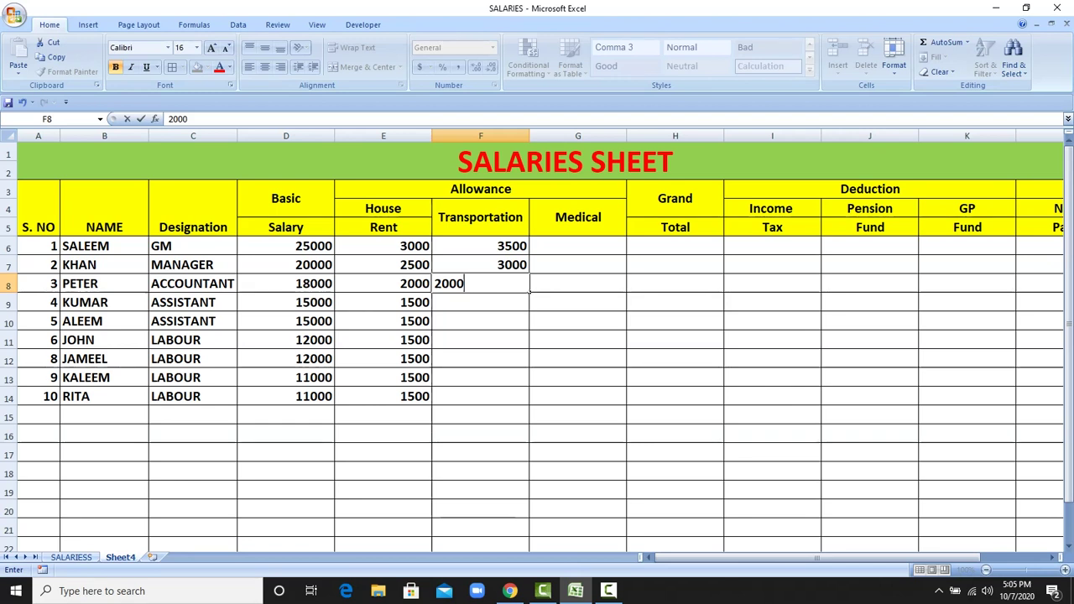
key("Return")
Step: Copy the 2000 transportation allowance from F8 into F9 through F14
left_click(480, 283)
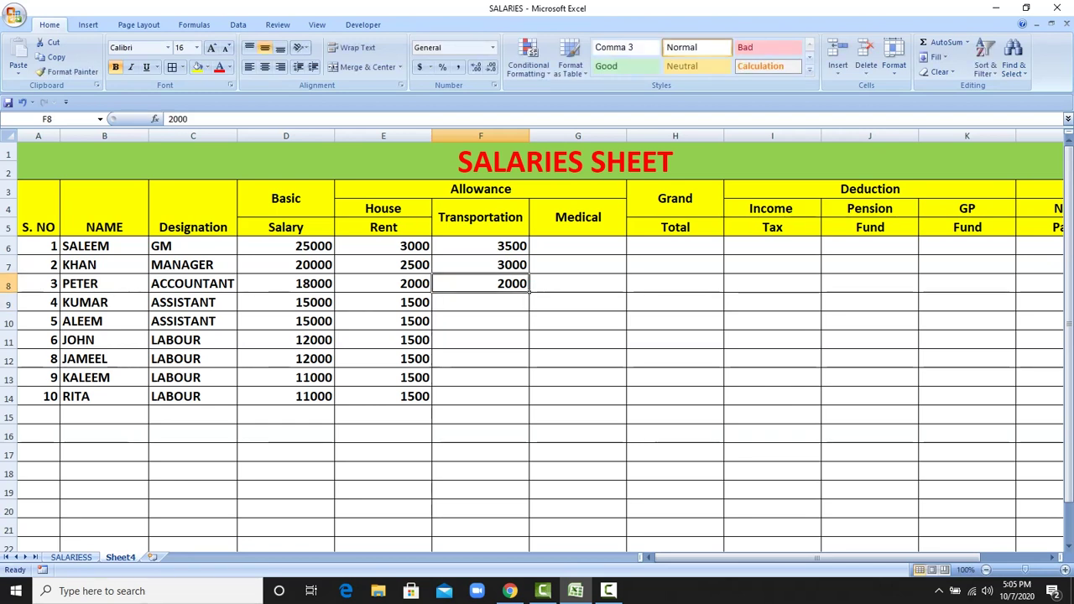
key("ctrl+c")
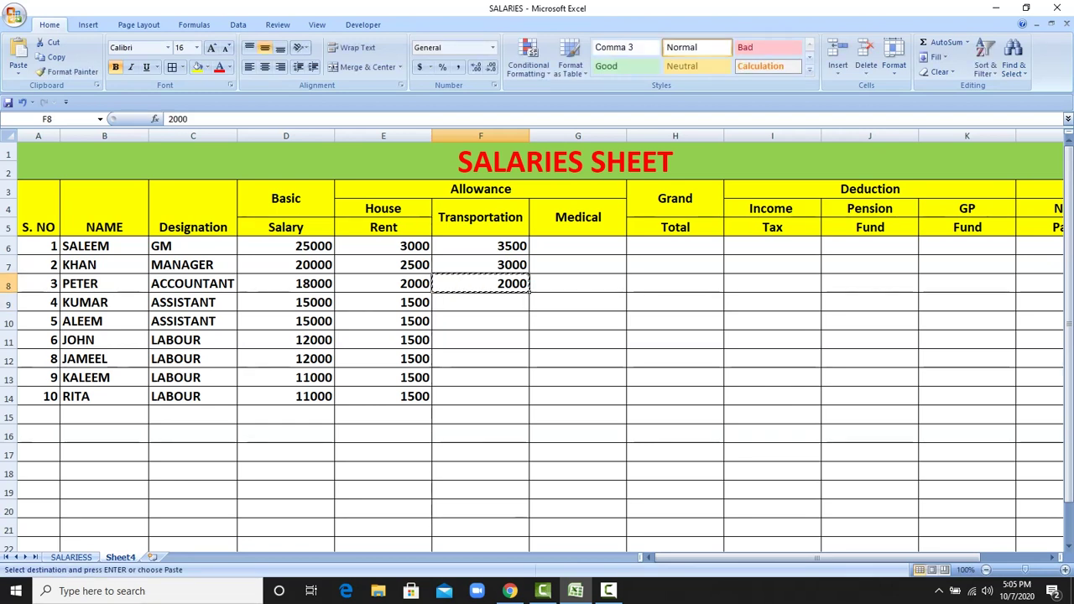
left_click(480, 302)
left_click_drag(480, 302, 480, 396)
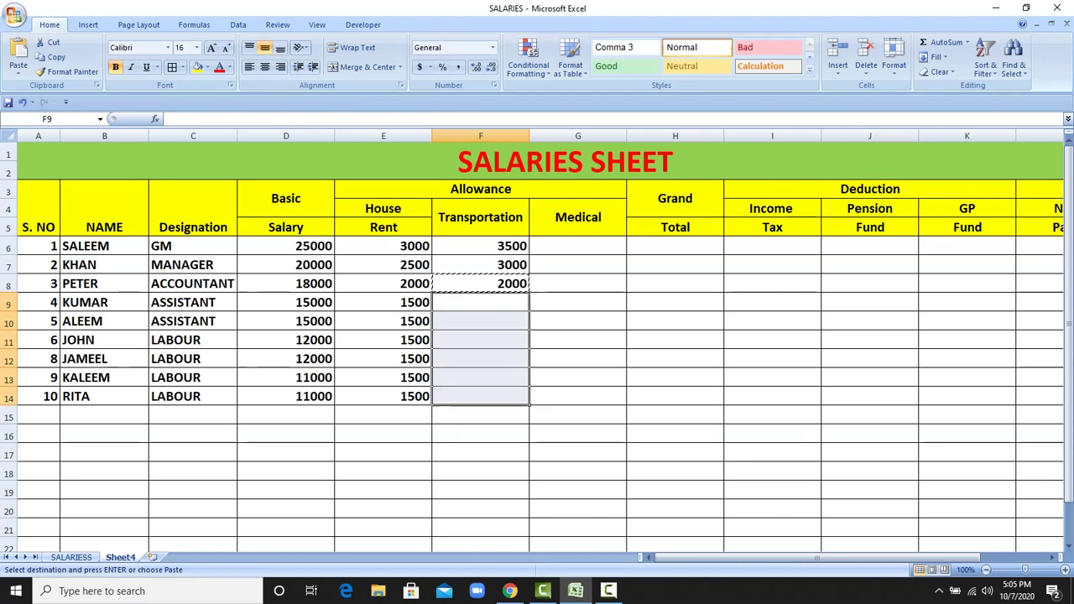
key("ctrl+v")
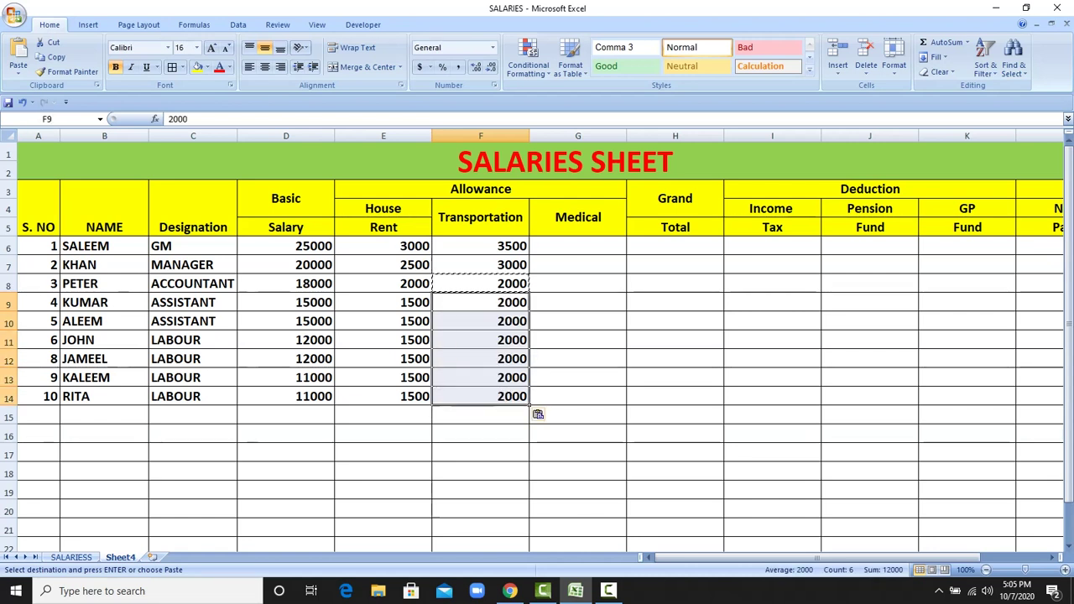
left_click(577, 245)
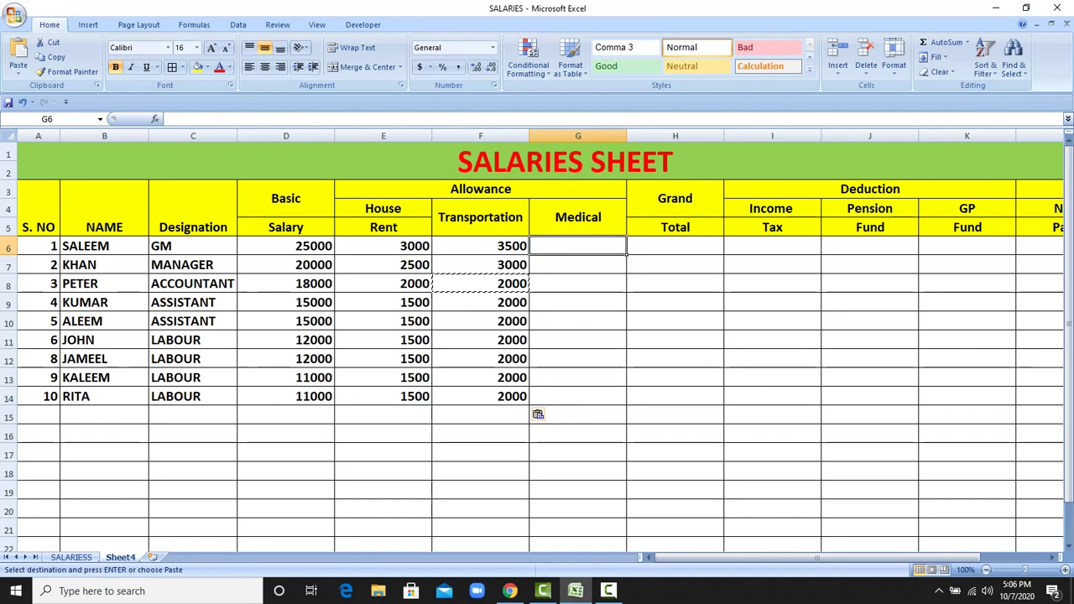
key("Escape")
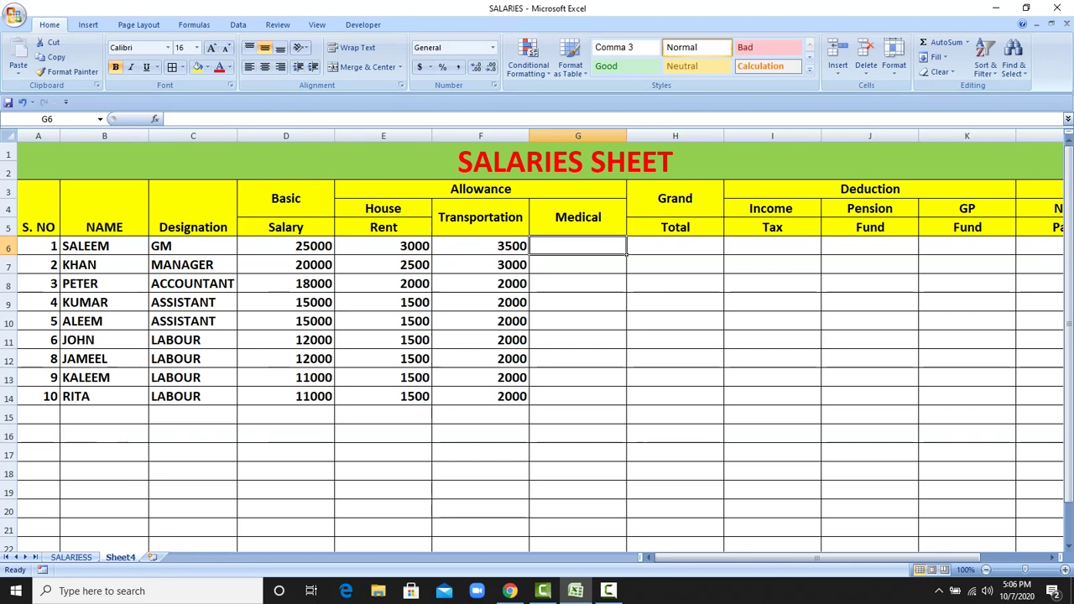
Step: Enter medical allowances 2000, 2000, 1000 in G6 through G8
type("2000")
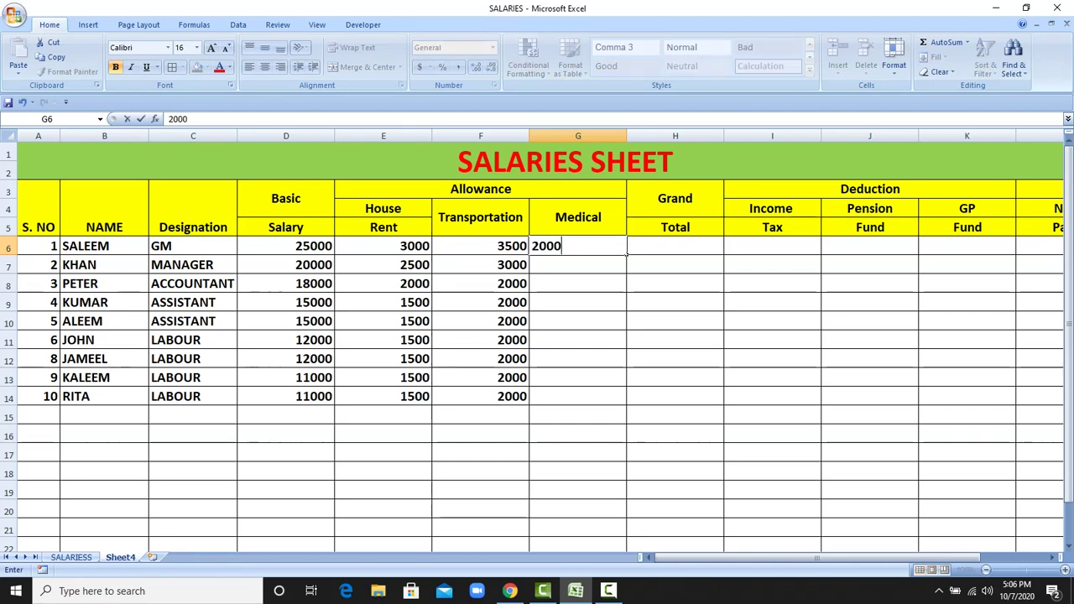
key("Return")
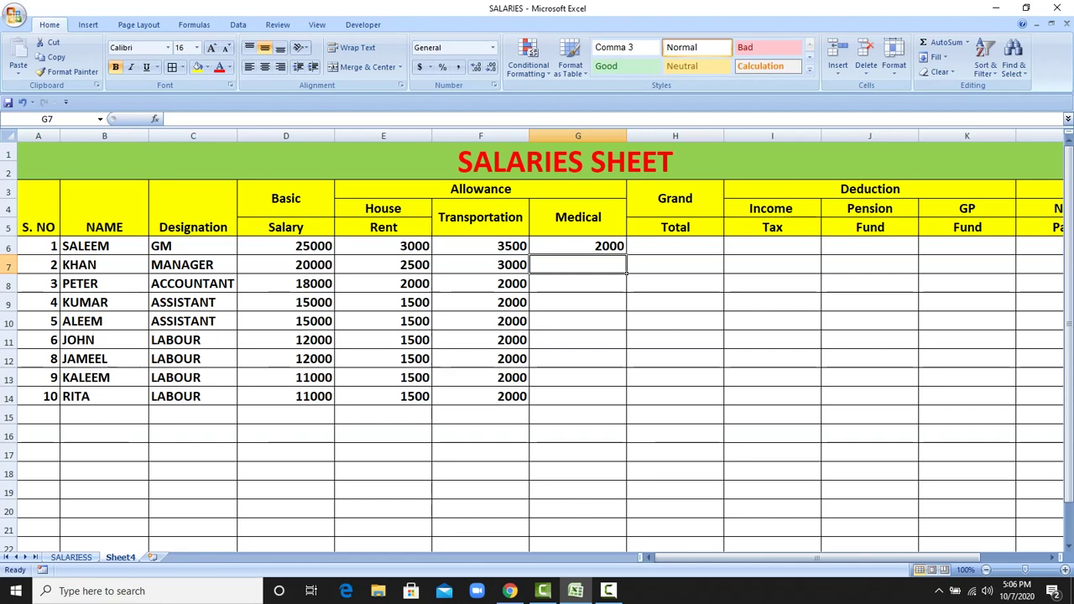
type("2000")
key("Return")
type("1000")
key("Return")
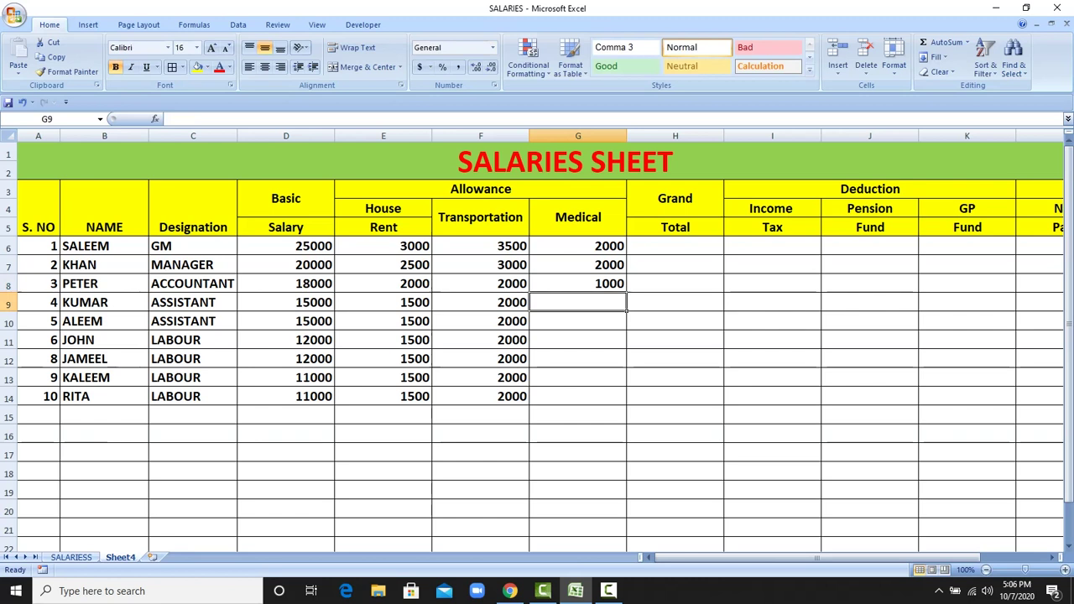
Step: Copy the 1000 medical allowance from G8 into G9 through G14
left_click(577, 284)
key("ctrl+c")
left_click_drag(577, 302, 577, 396)
key("ctrl+v")
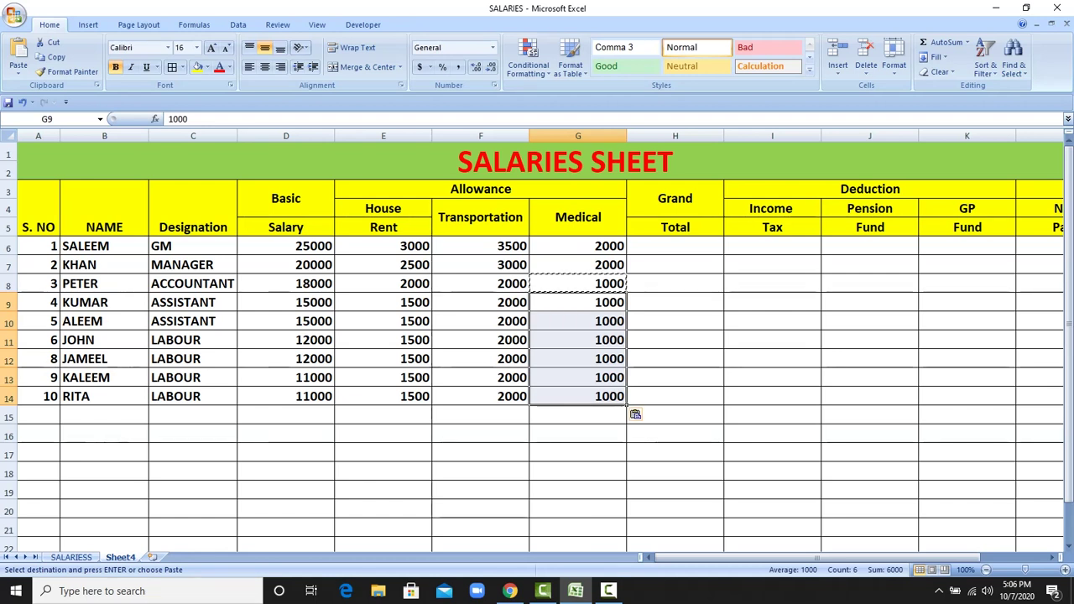
left_click(675, 246)
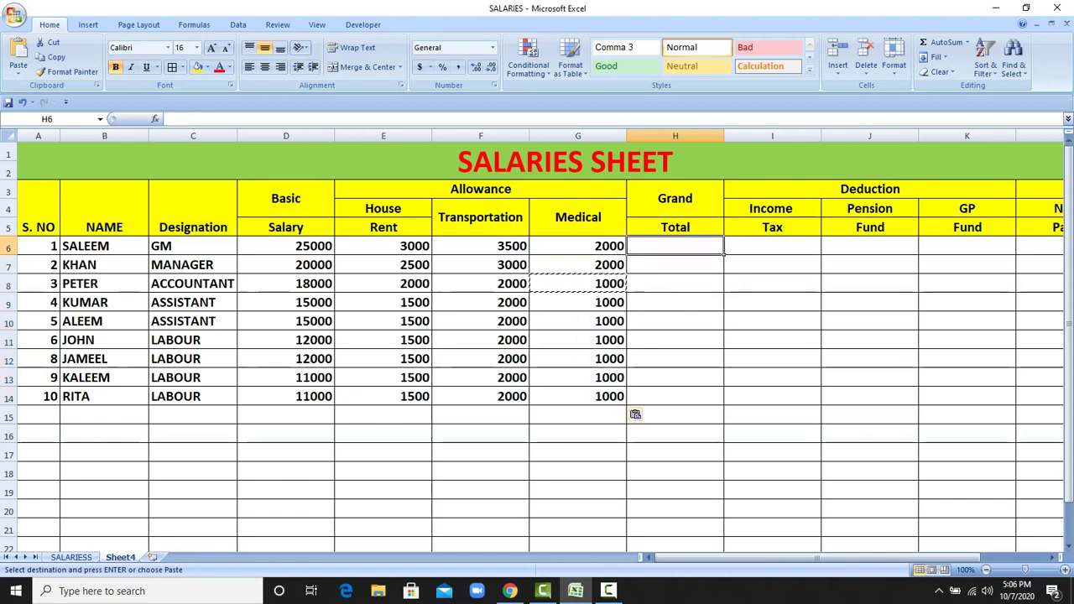
Step: AutoSum D6:G6 into H6 as =SUM(D6:G6) and fill it down to H14
left_click_drag(286, 246, 676, 246)
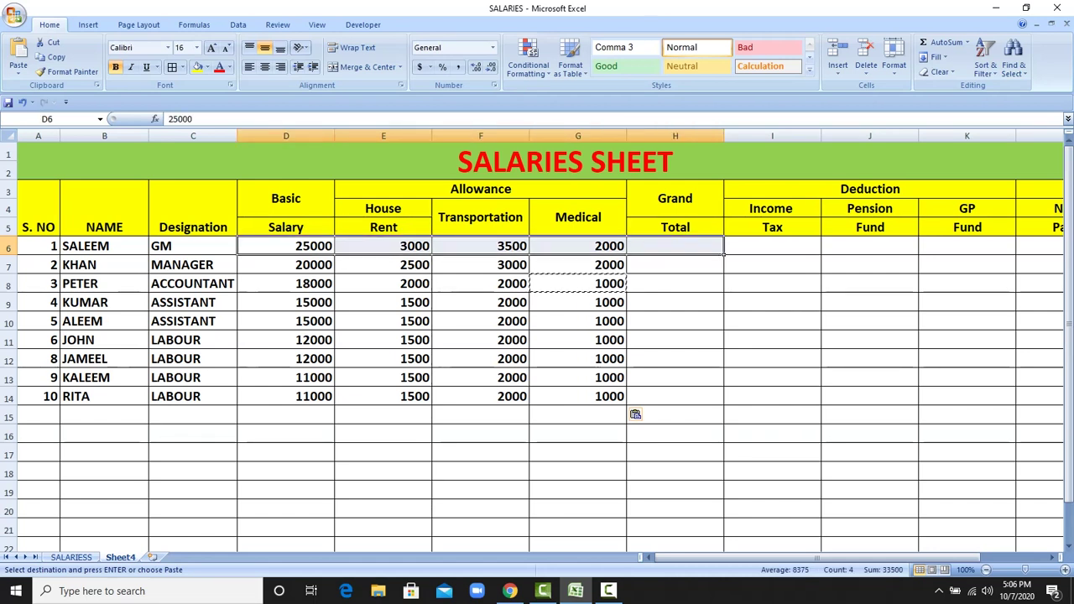
left_click(936, 42)
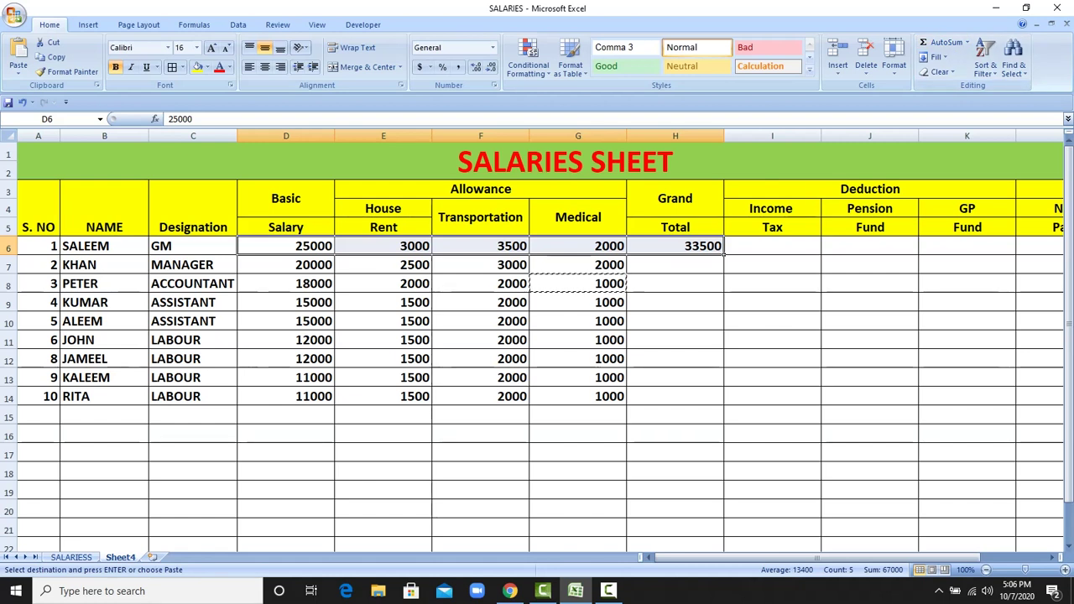
left_click_drag(723, 255, 726, 406)
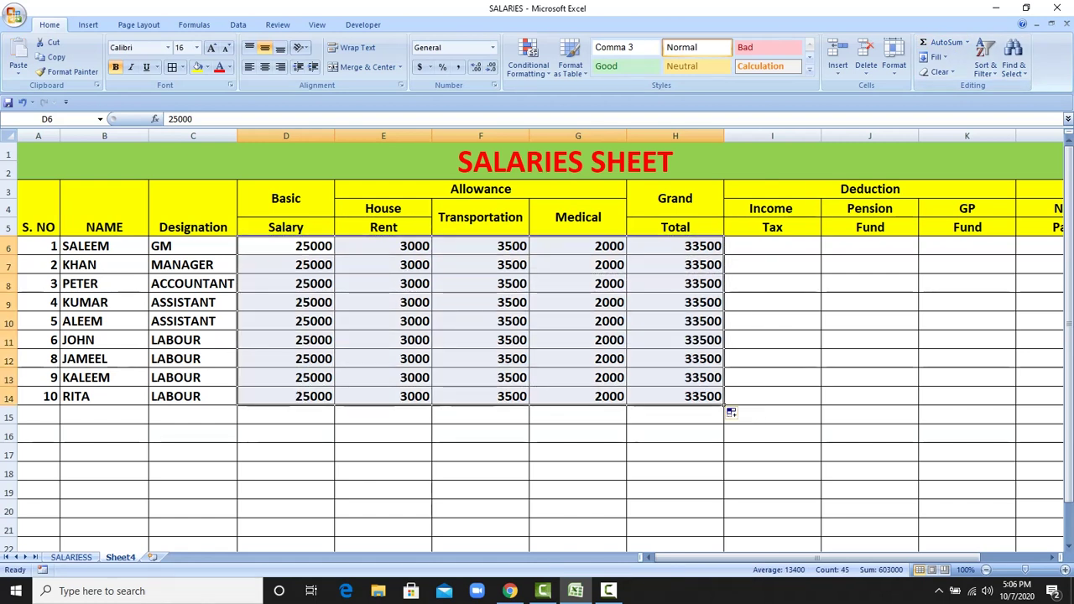
left_click(676, 264)
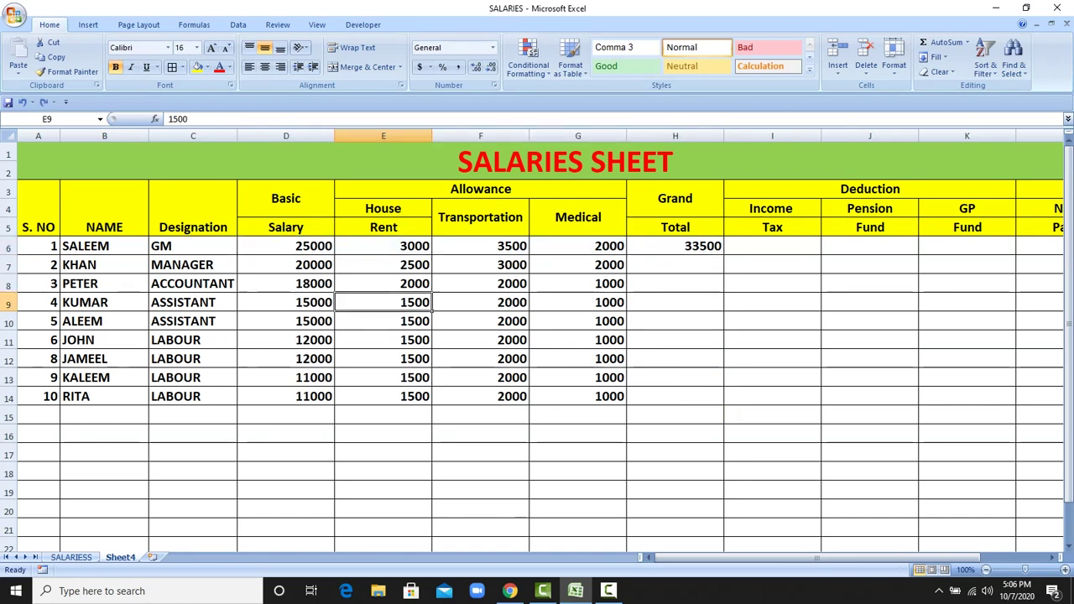
left_click(676, 246)
left_click_drag(724, 255, 723, 406)
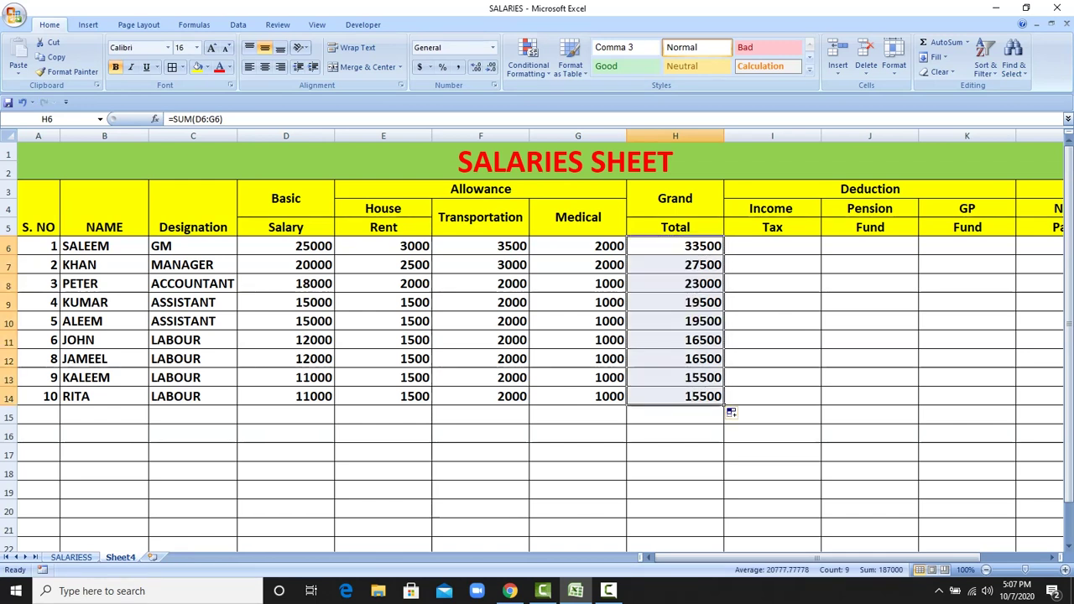
left_click(772, 378)
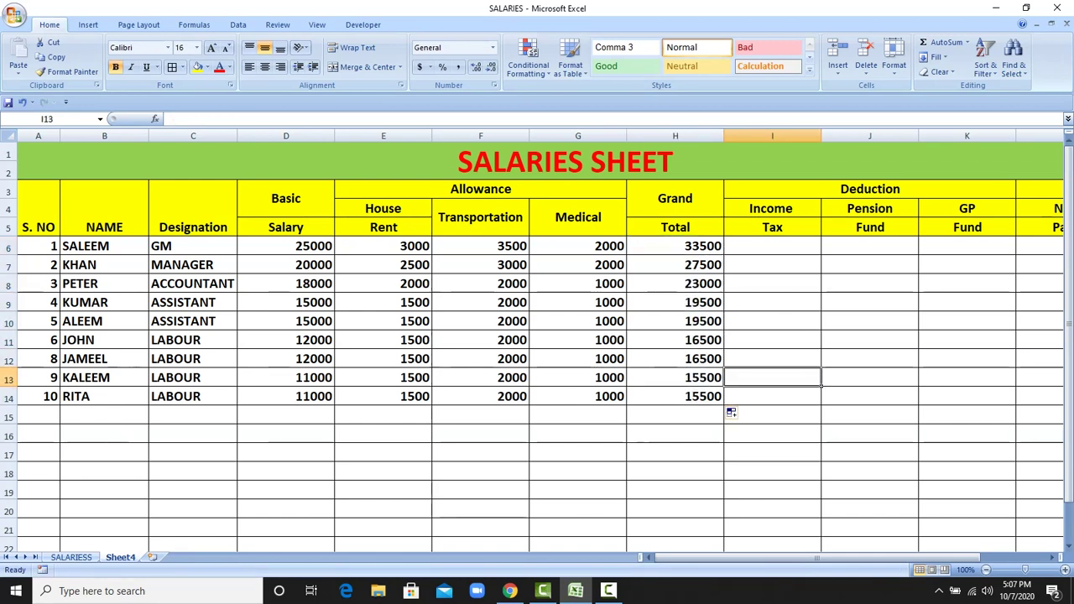
Step: Check the first employee's salary and allowance values in D6 through G6
left_click(286, 246)
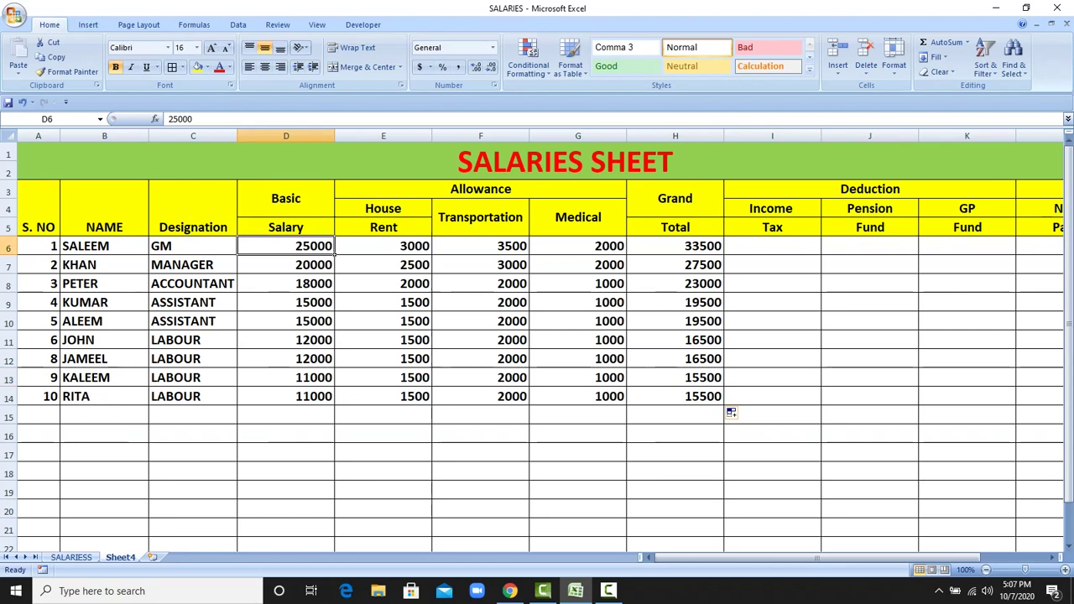
left_click(383, 246)
left_click(480, 246)
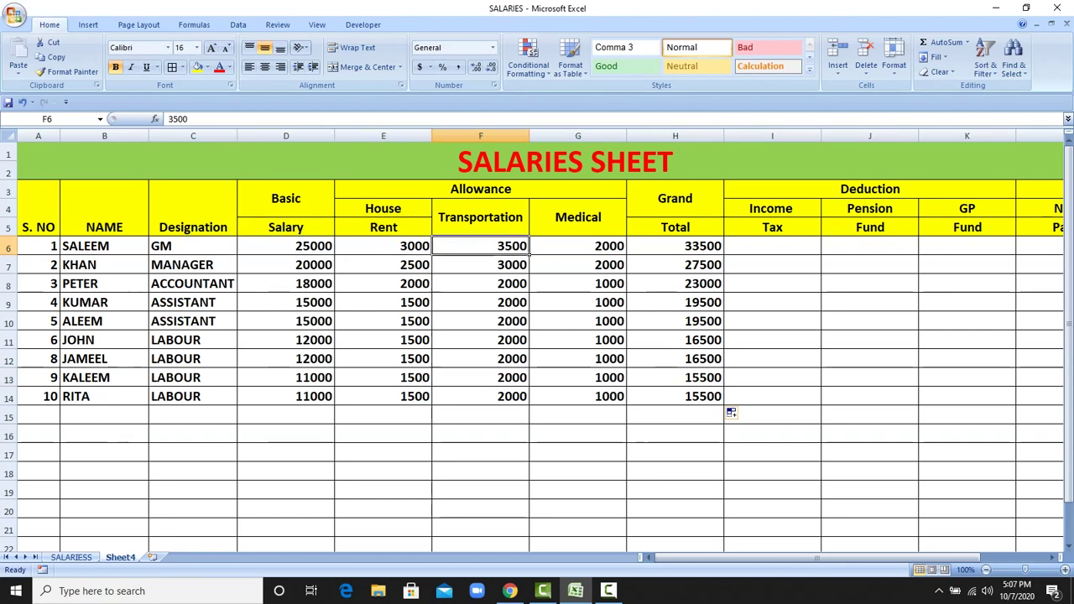
left_click(577, 245)
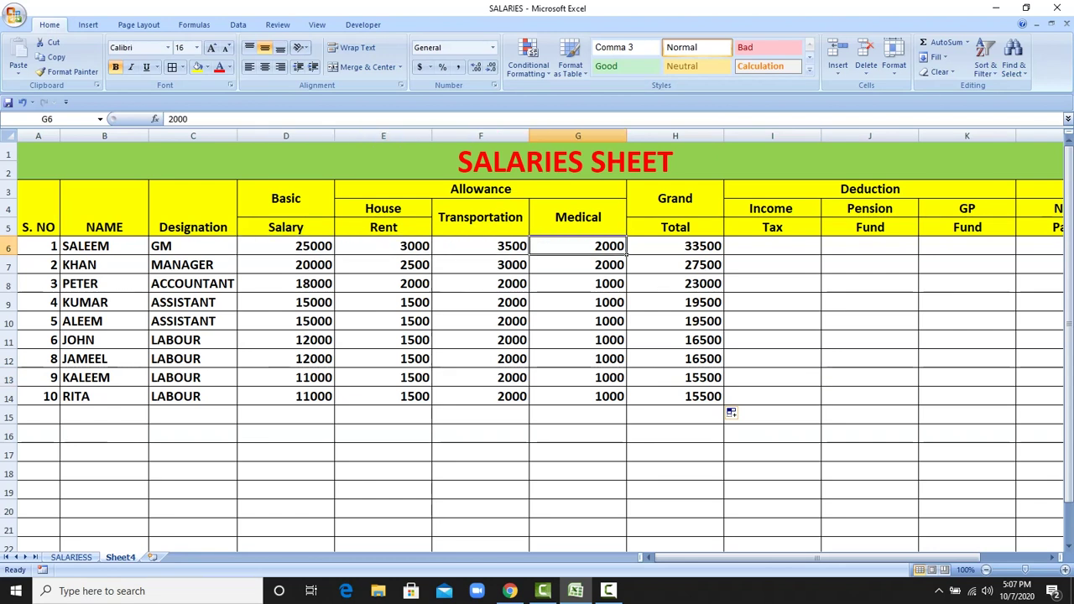
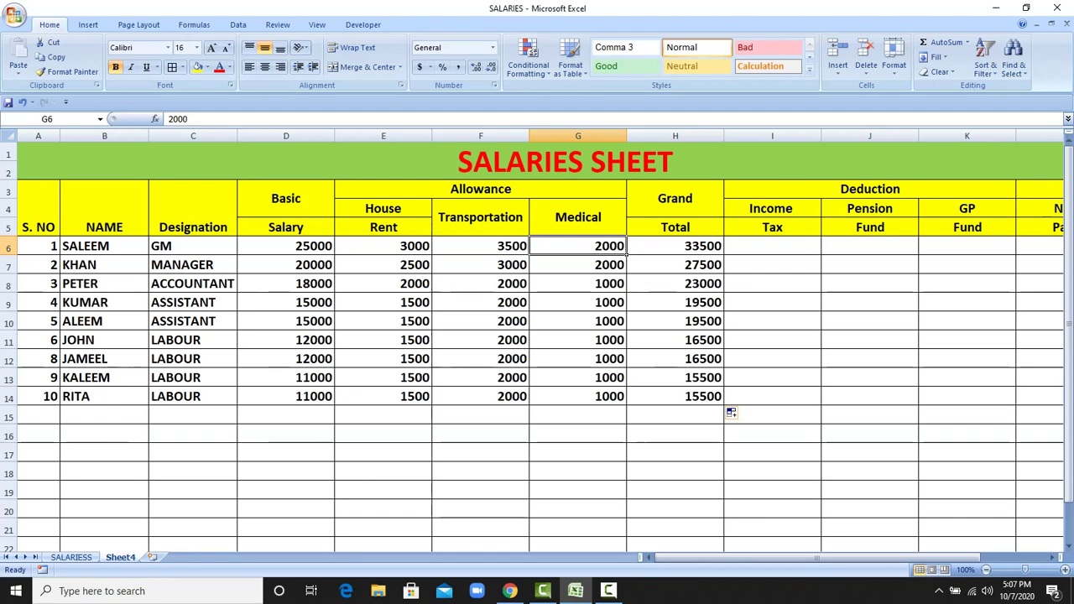
Step: Narrow the GP Fund, Pension Fund and Income Tax columns so Net Paid fits on screen
left_click(772, 246)
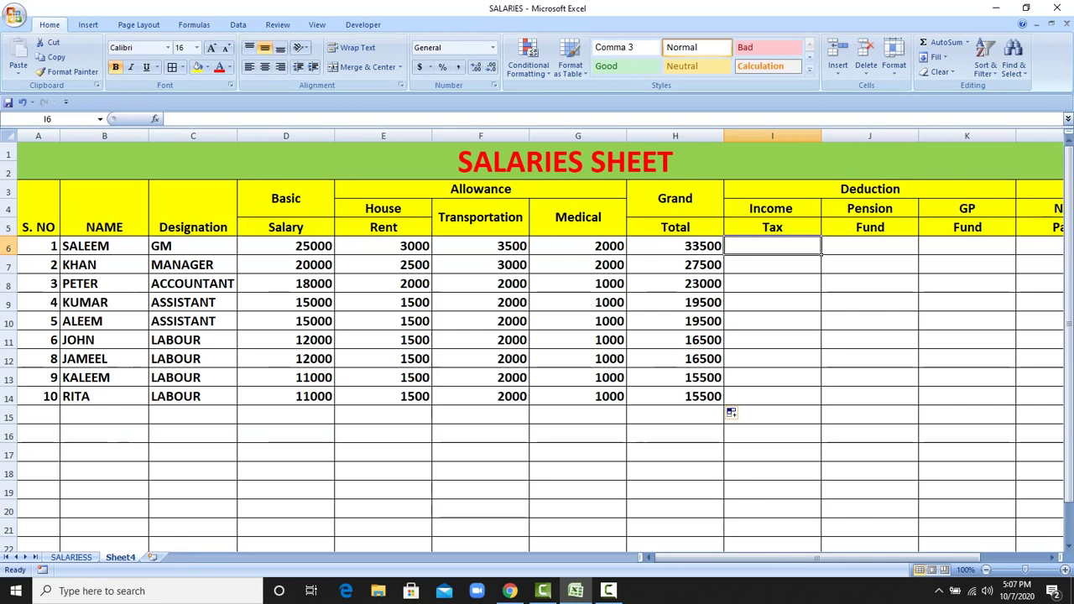
left_click_drag(1015, 136, 1003, 135)
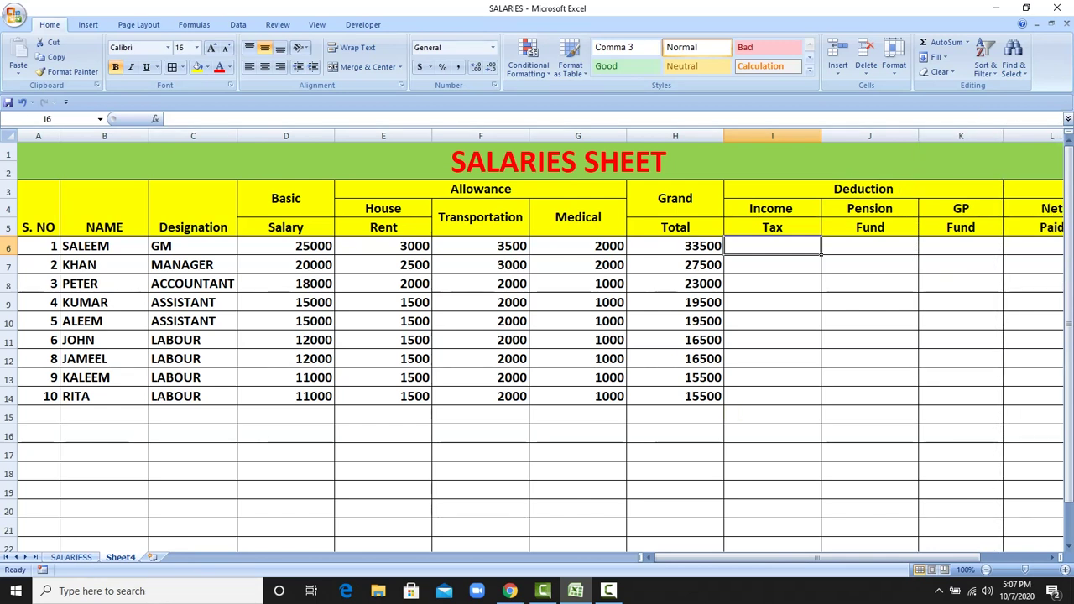
left_click_drag(918, 135, 906, 135)
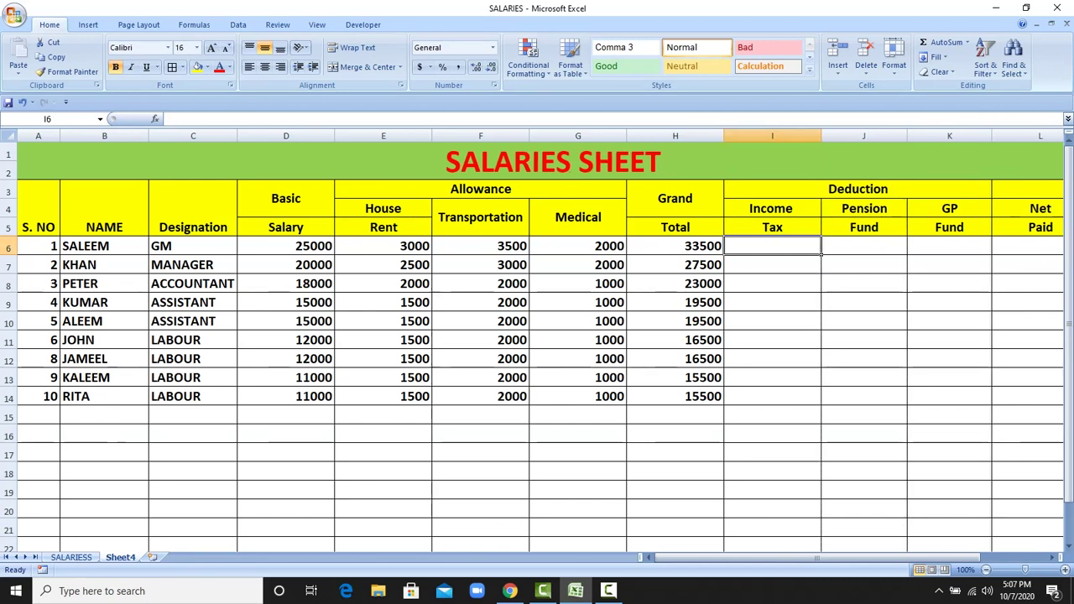
left_click_drag(821, 136, 813, 135)
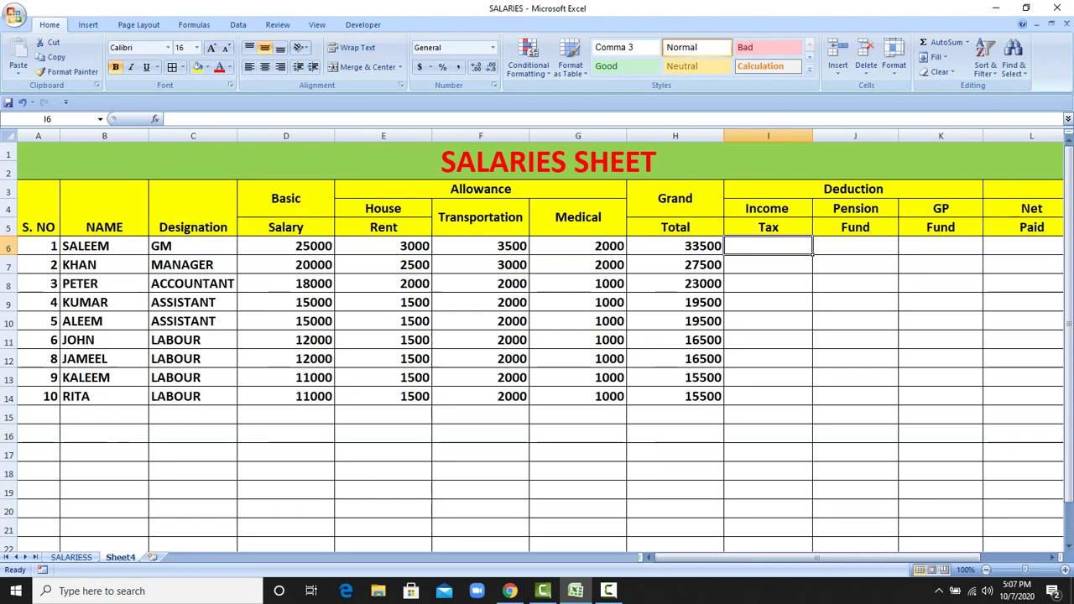
Step: Enter 500 Income Tax, 1000 Pension Fund and 400 GP Fund for the first employee
type("500")
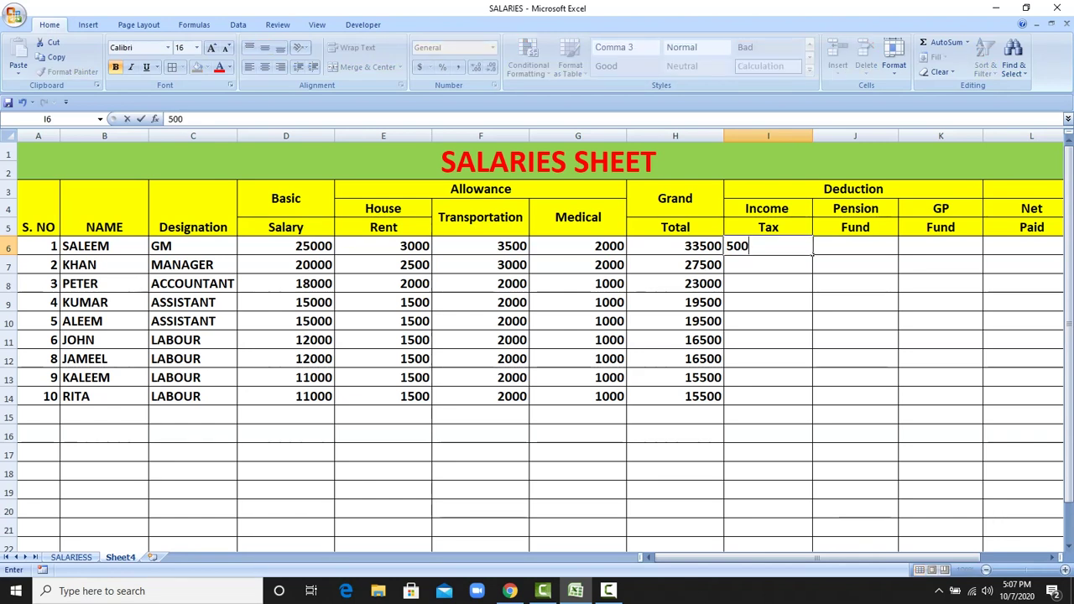
key("Tab")
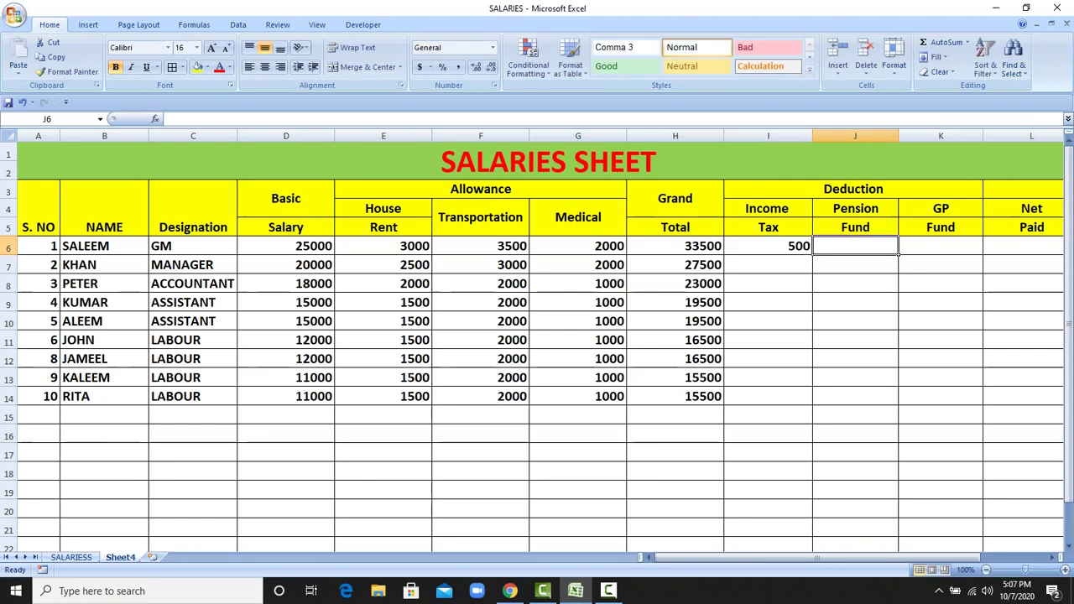
type("1000")
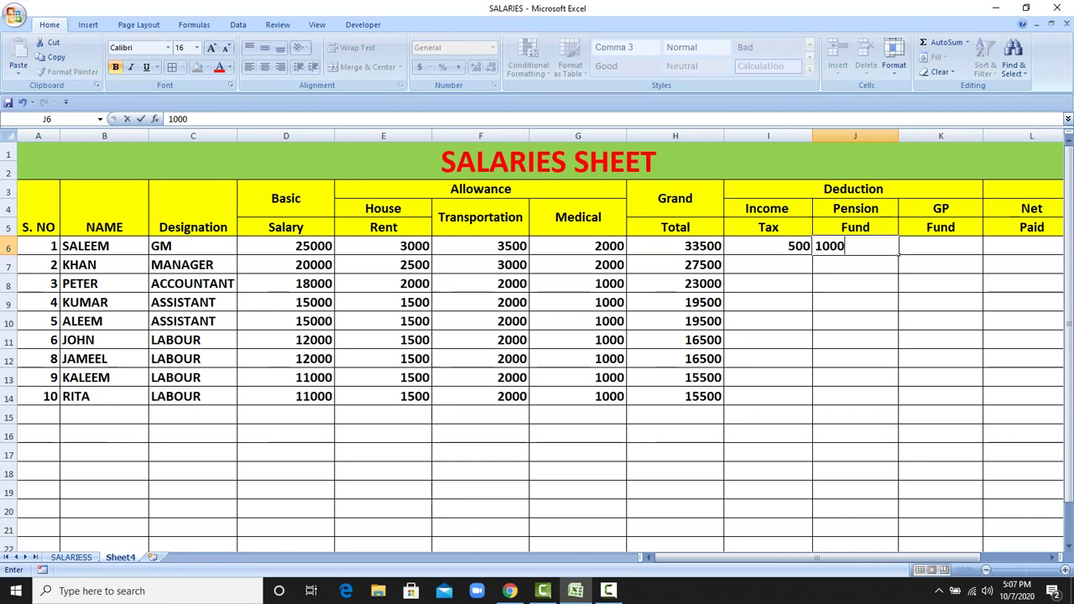
key("Tab")
type("4000")
key("BackSpace")
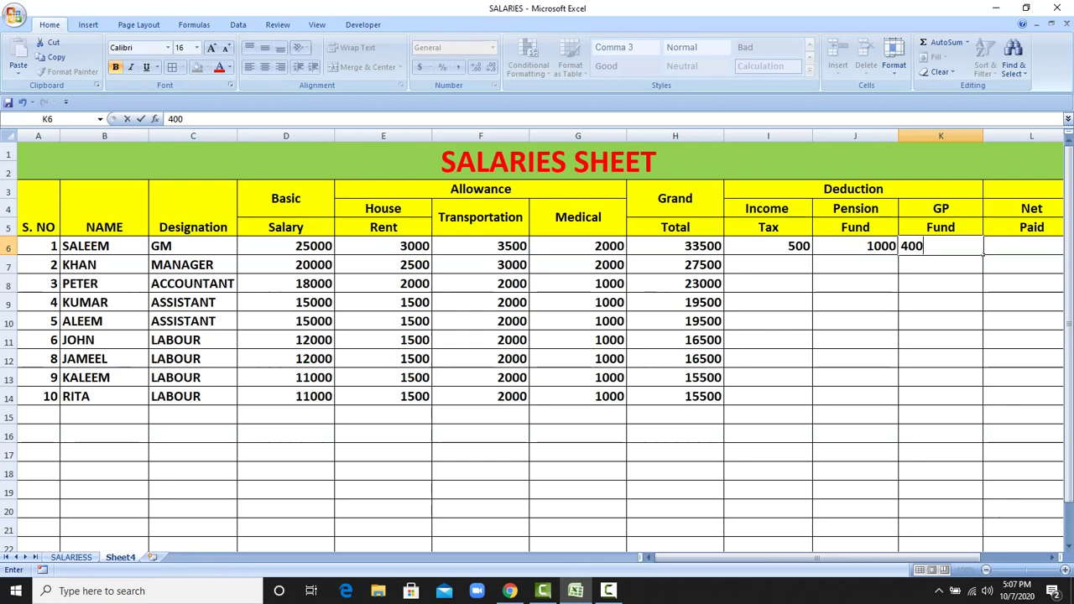
left_click(855, 302)
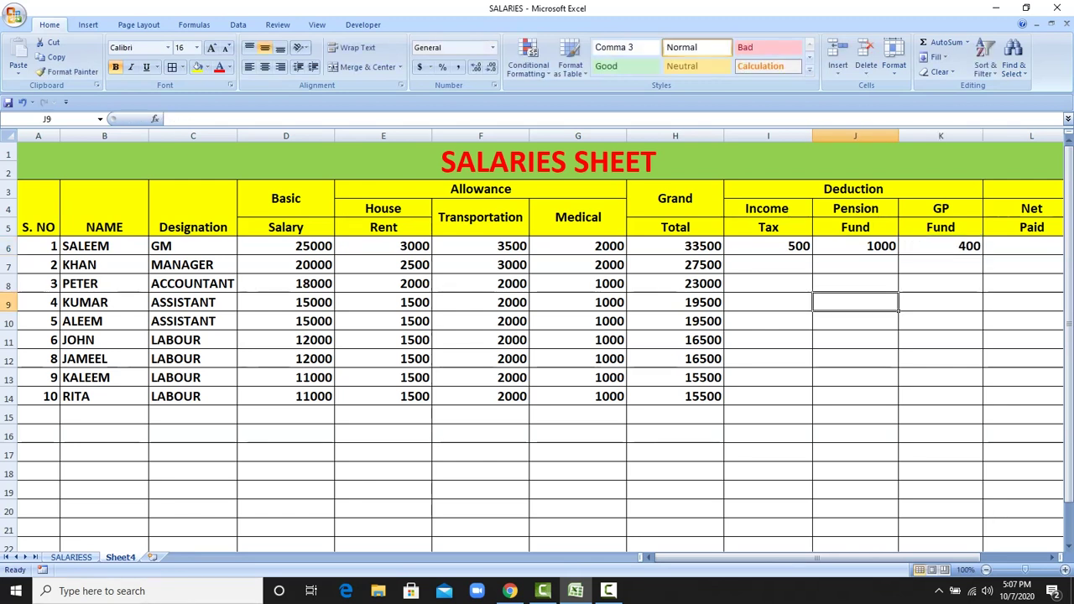
Step: Review the first employee's row 6 values from Basic Salary through Net Paid
left_click(285, 246)
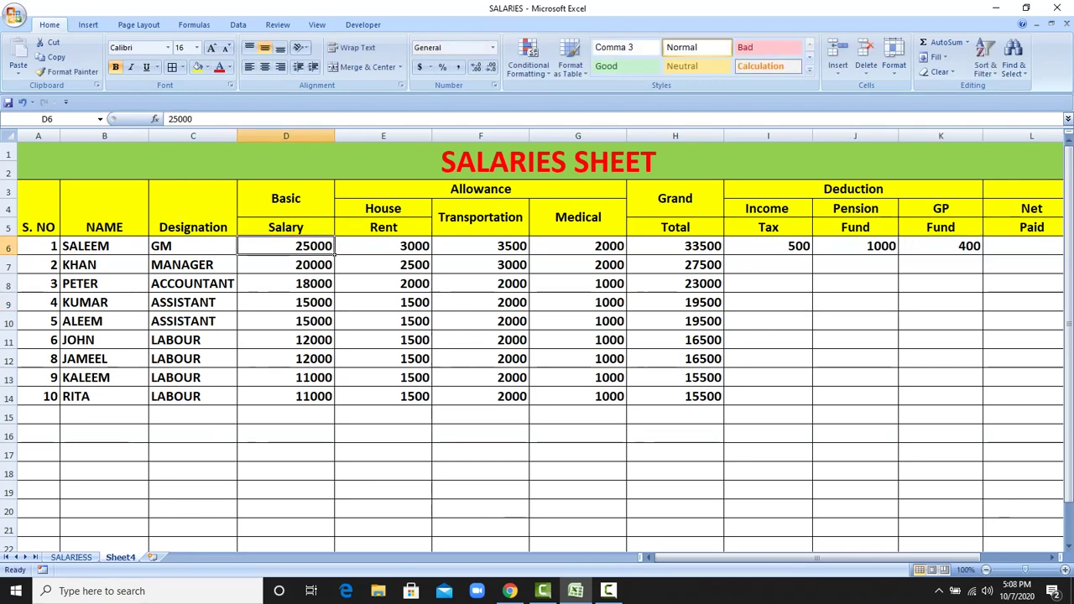
left_click(384, 245)
left_click(480, 246)
left_click(577, 246)
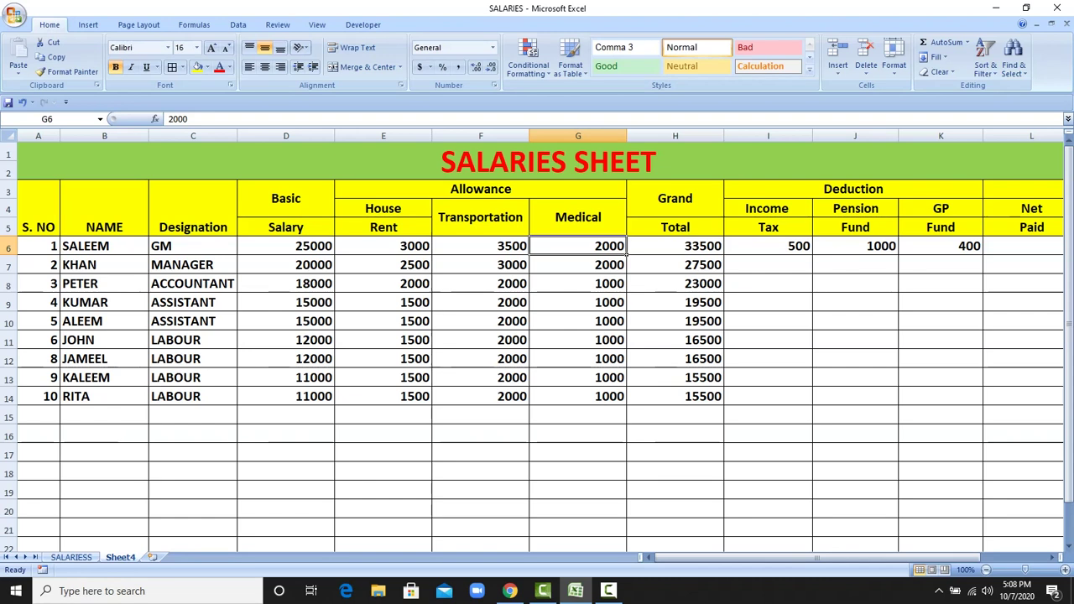
left_click(675, 246)
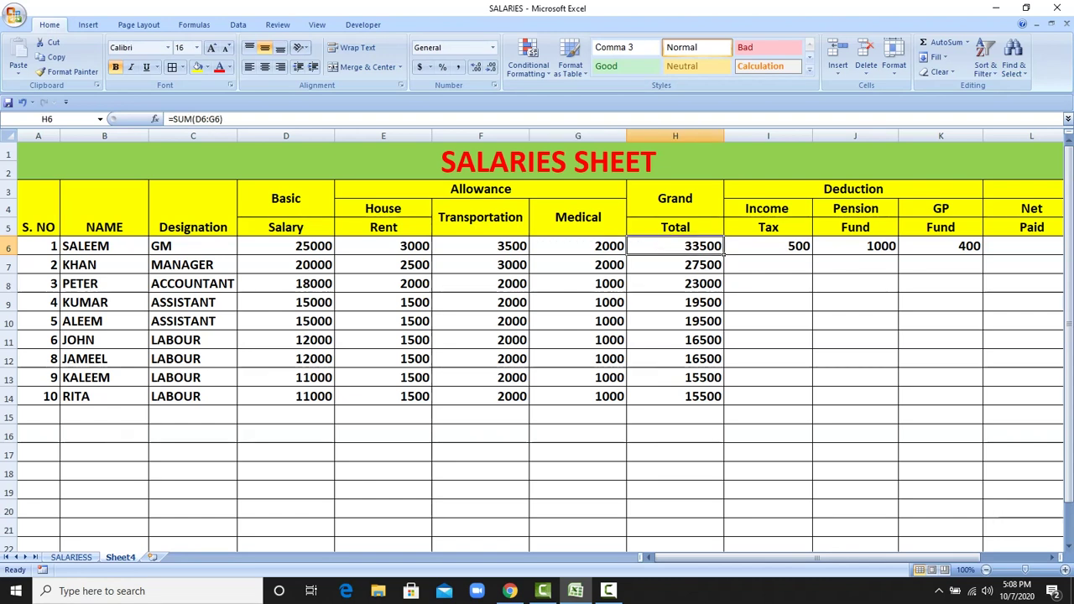
left_click(768, 246)
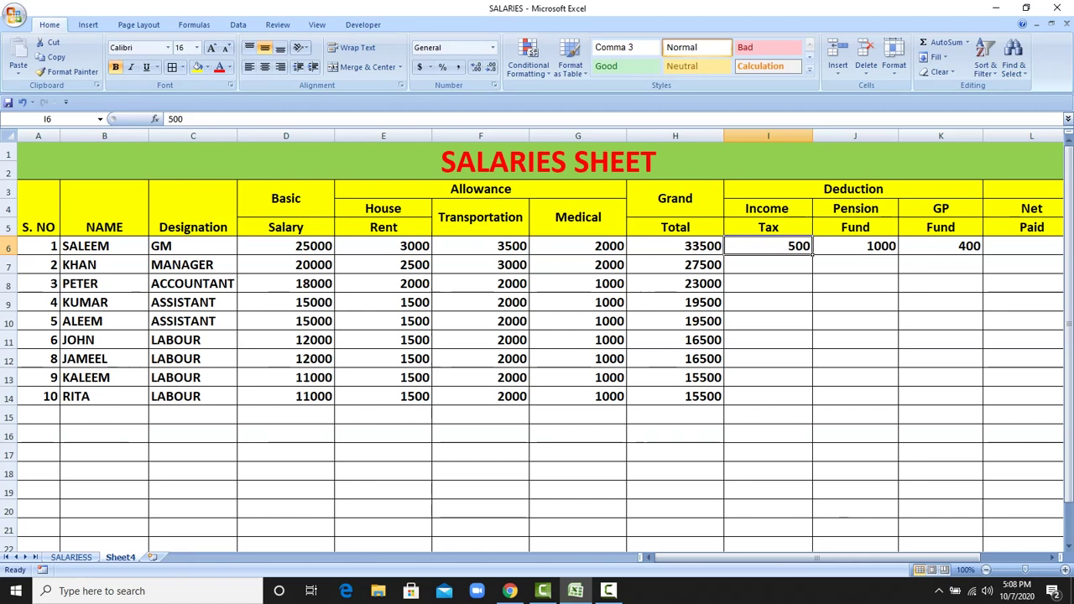
left_click(855, 246)
left_click(941, 246)
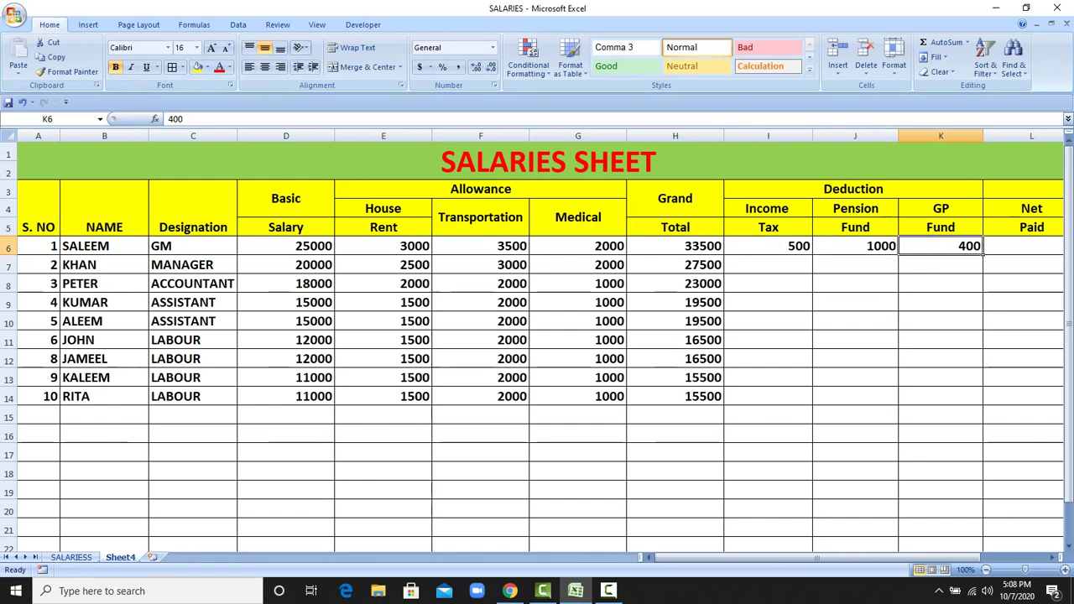
left_click(1031, 246)
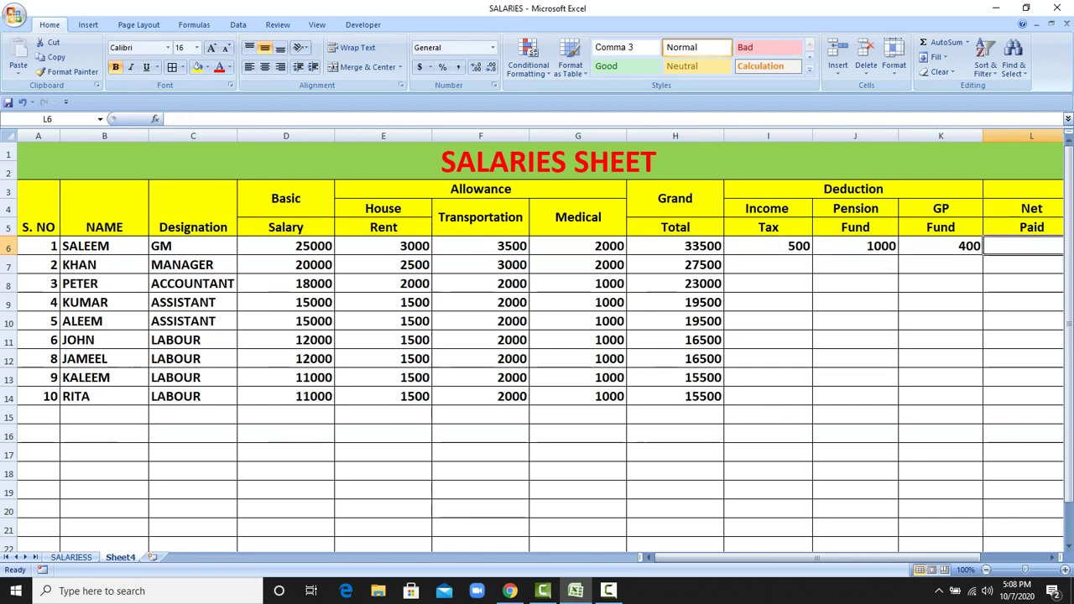
Step: Enter the Net Paid formula =H6-I6-J6-K6 in L6, giving 31600
type("+")
left_click(587, 246)
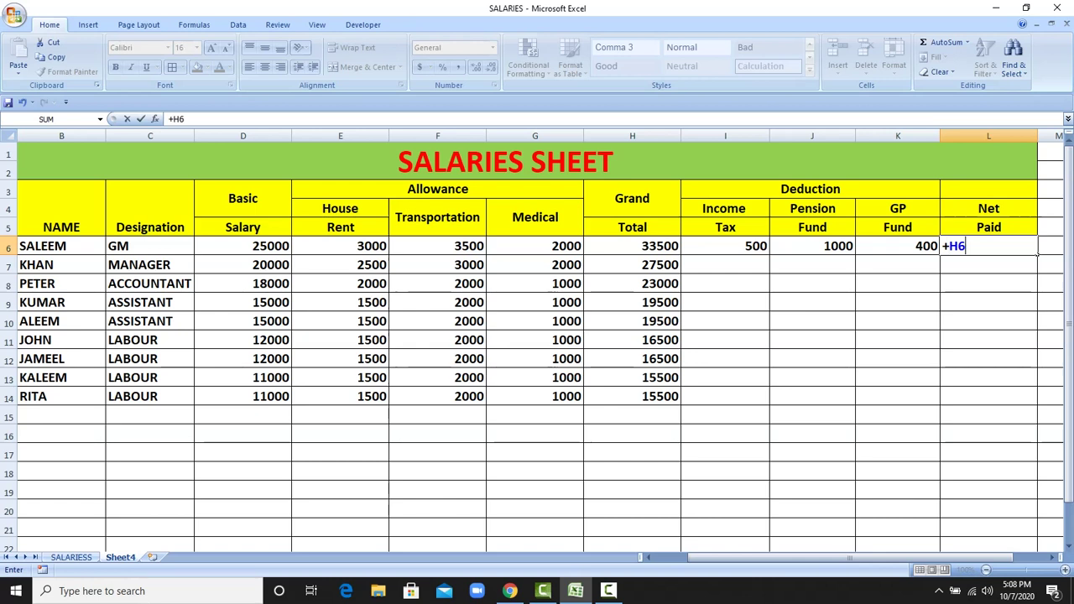
type("-I6")
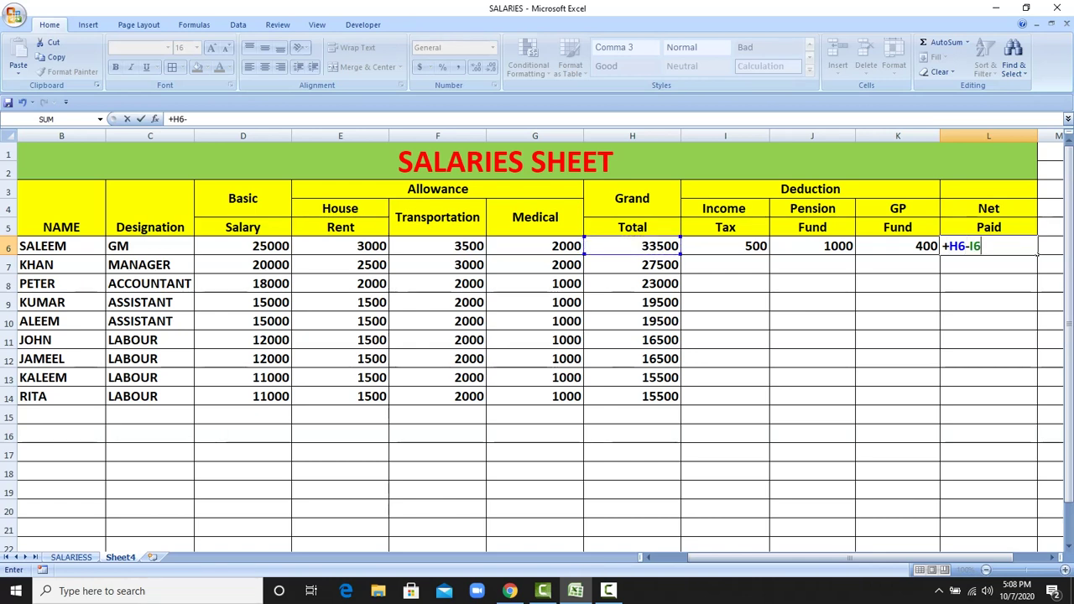
type("-")
left_click(812, 246)
type("-K6")
key("Return")
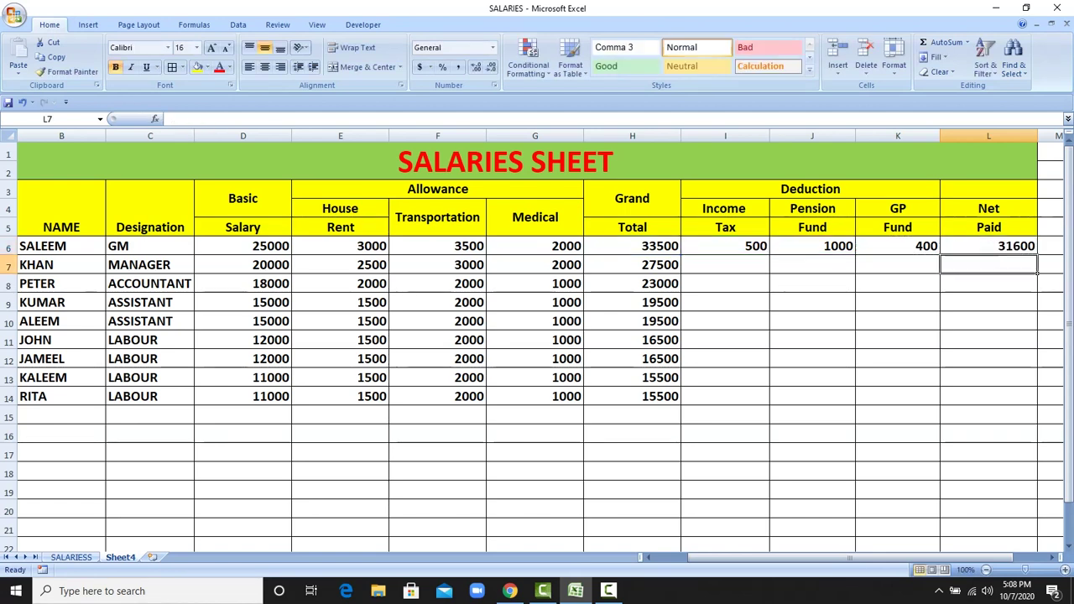
key("Up")
key("F2")
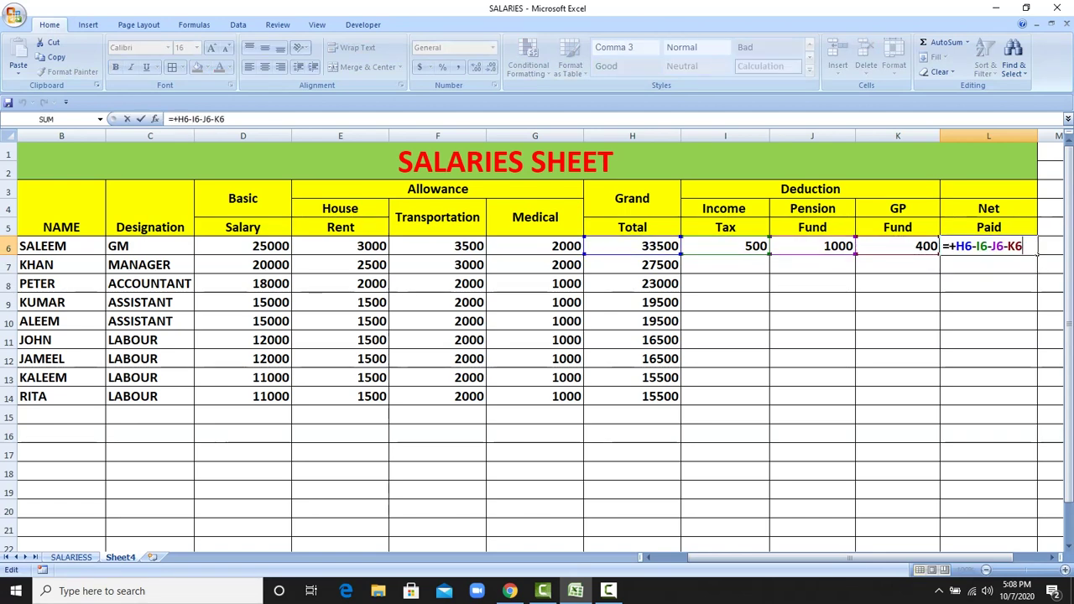
left_click(989, 284)
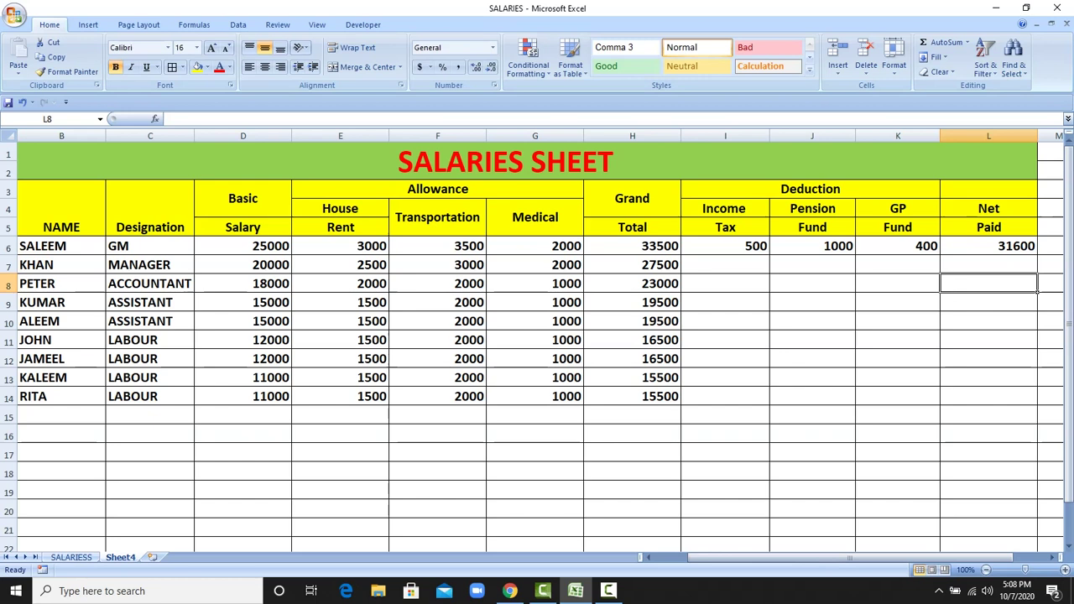
left_click(988, 245)
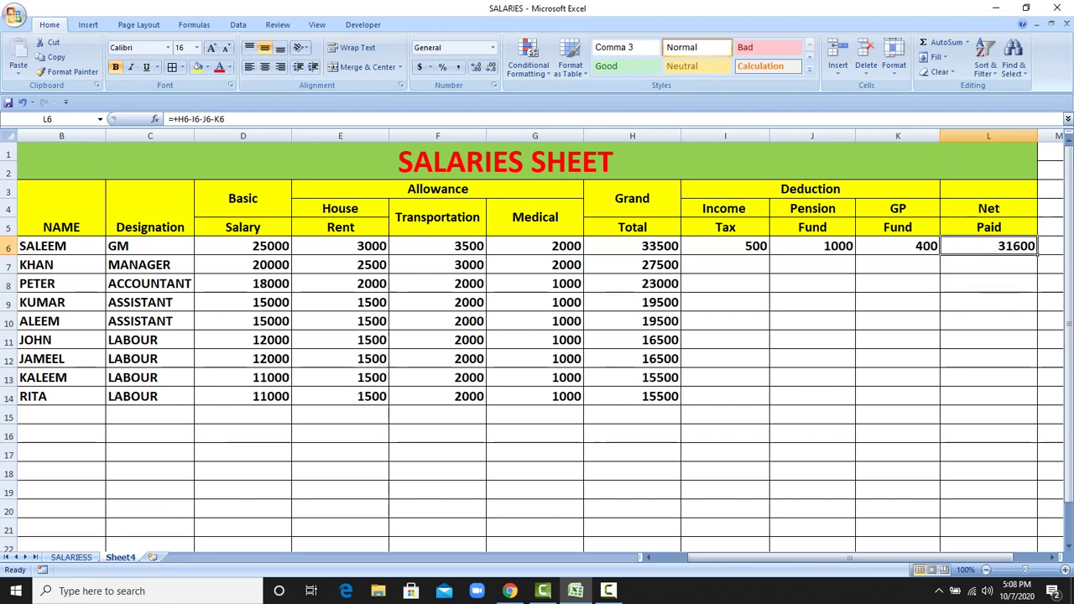
Step: Copy the Net Paid formula down through row 14
left_click(725, 264)
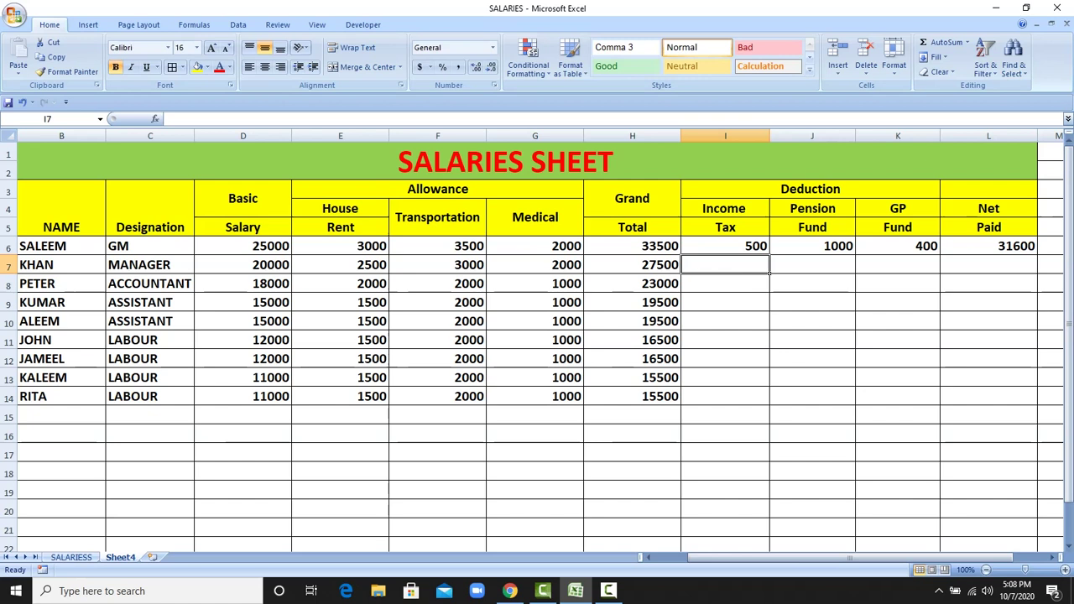
left_click(999, 246)
left_click_drag(1037, 254, 1037, 402)
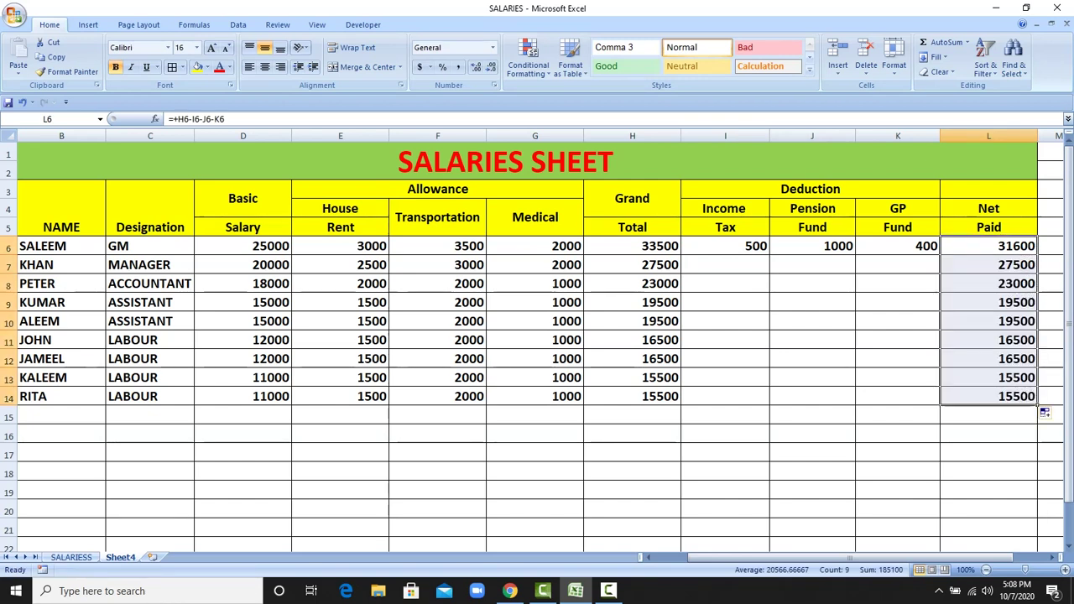
left_click(989, 433)
left_click(725, 264)
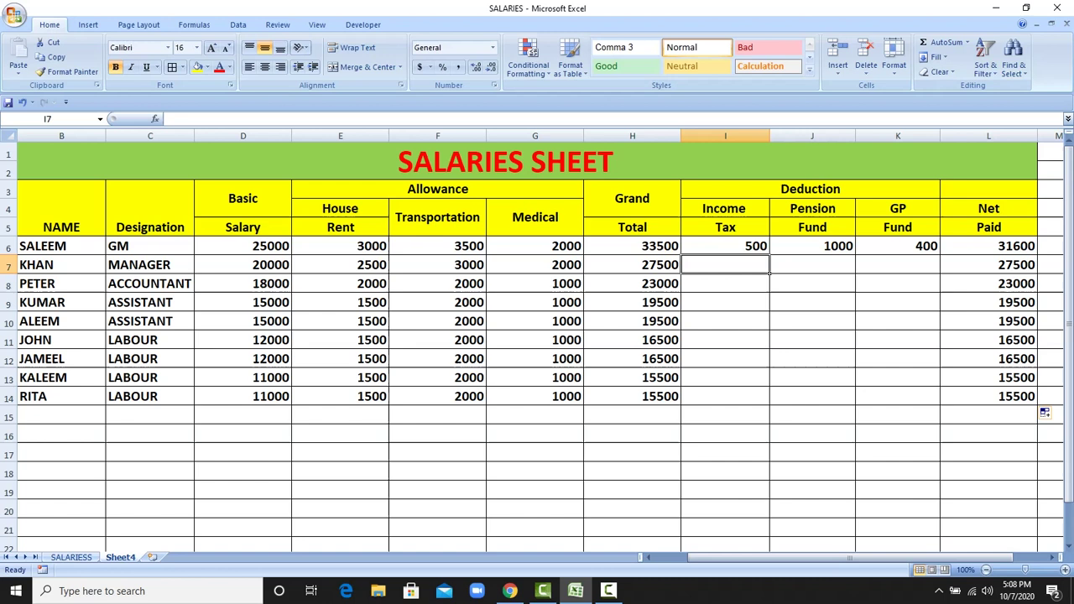
Step: Enter Income Tax of 400 in I7 and 300 in I8
type("400")
key("Return")
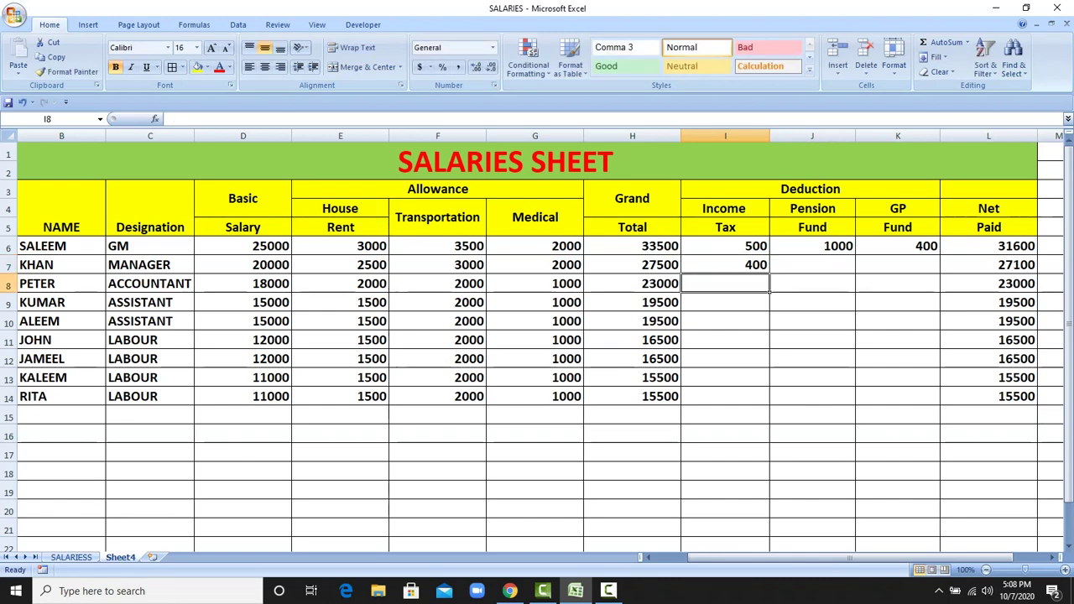
type("300")
key("Return")
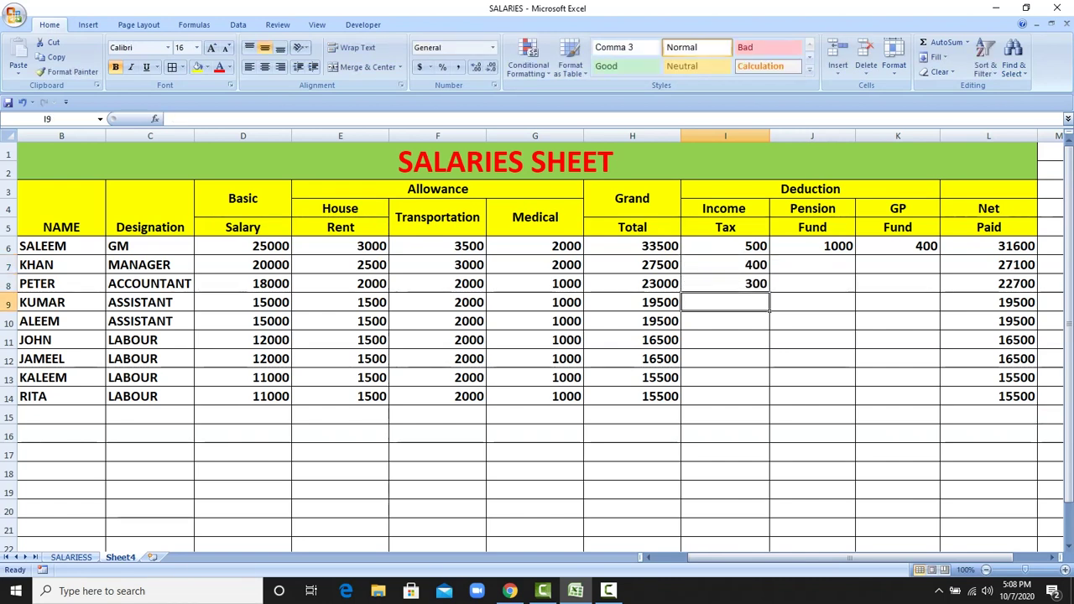
Step: Copy the 300 Income Tax into I9:I14
left_click(725, 284)
key("ctrl+c")
left_click(725, 302)
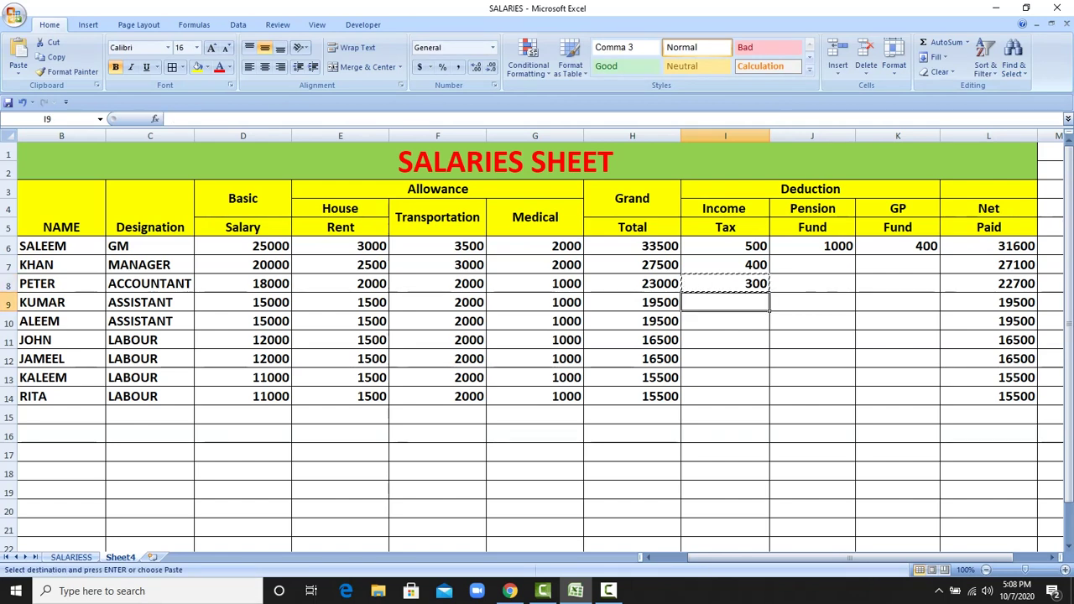
left_click_drag(725, 302, 725, 396)
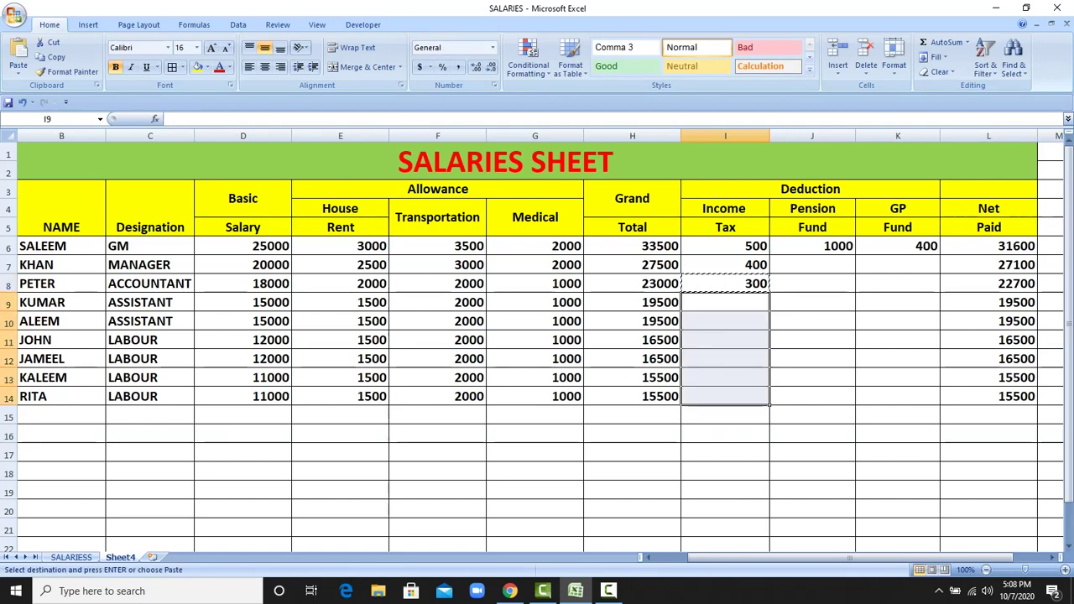
key("ctrl+v")
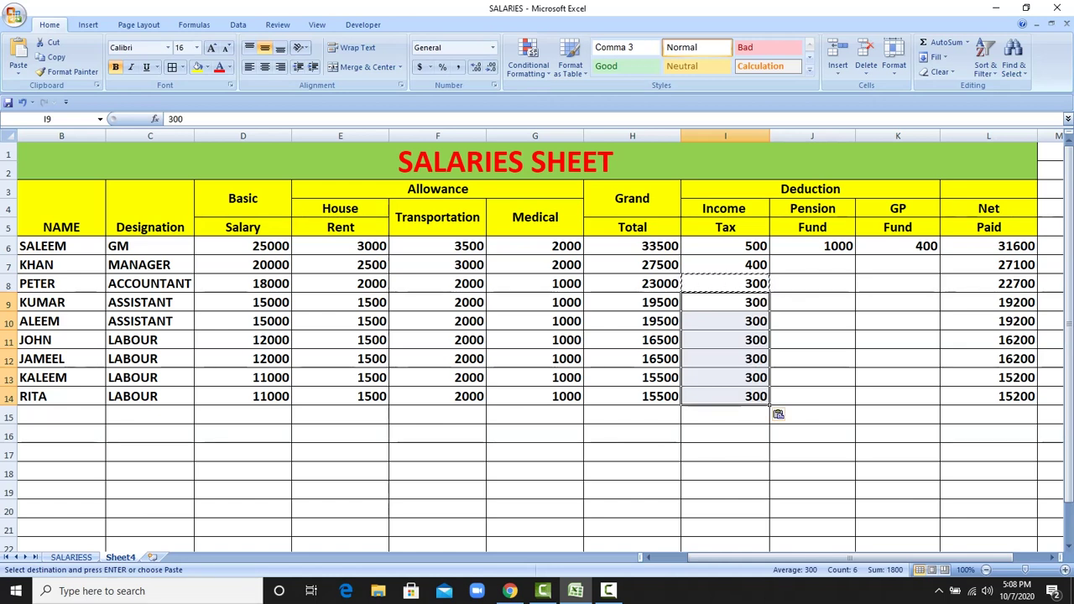
left_click(812, 265)
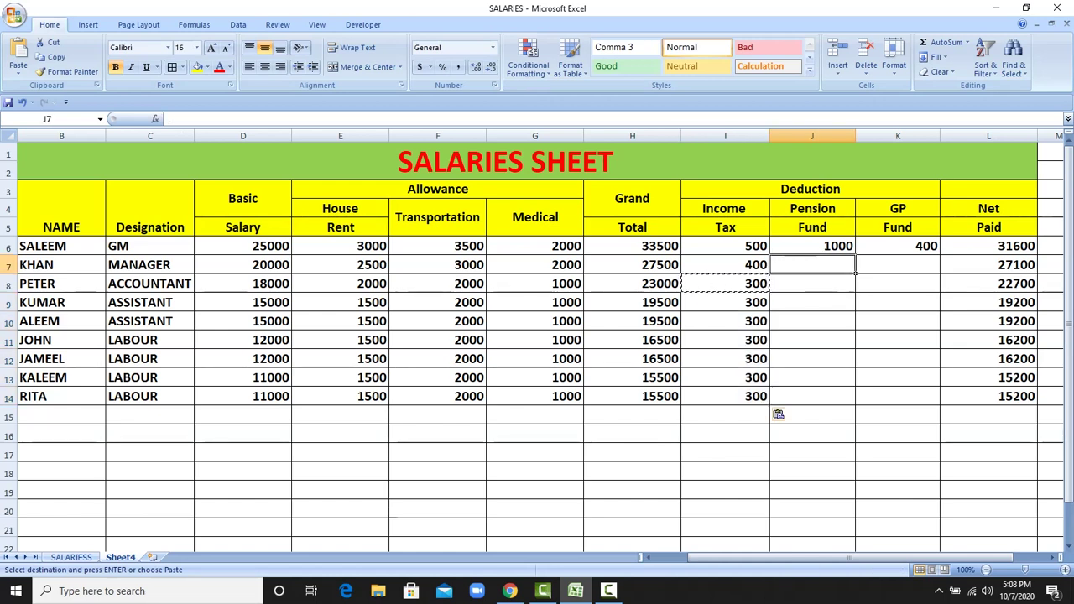
Step: Enter Pension Fund amounts 800, 700 and 600 in J7:J9
type("800")
key("Return")
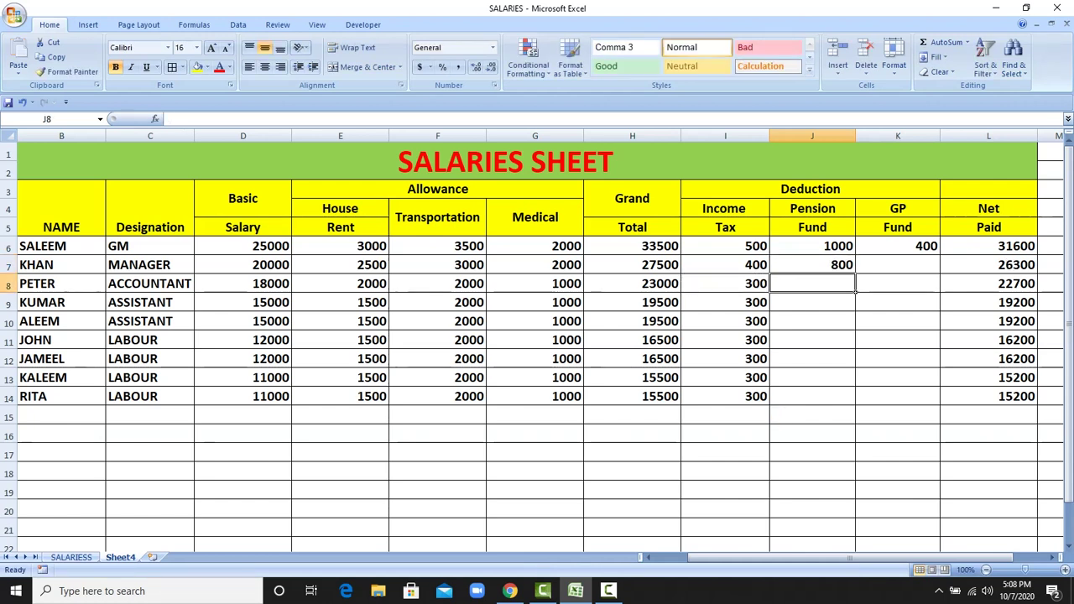
type("700")
key("Return")
type("600")
key("Return")
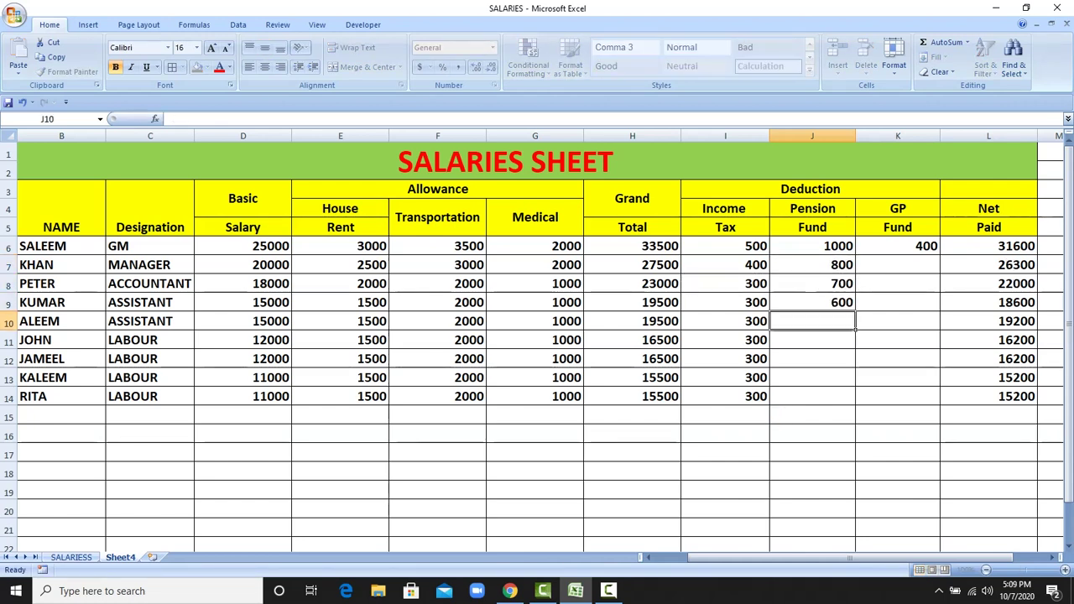
Step: Copy the 600 Pension Fund value into J10:J14
left_click(811, 302)
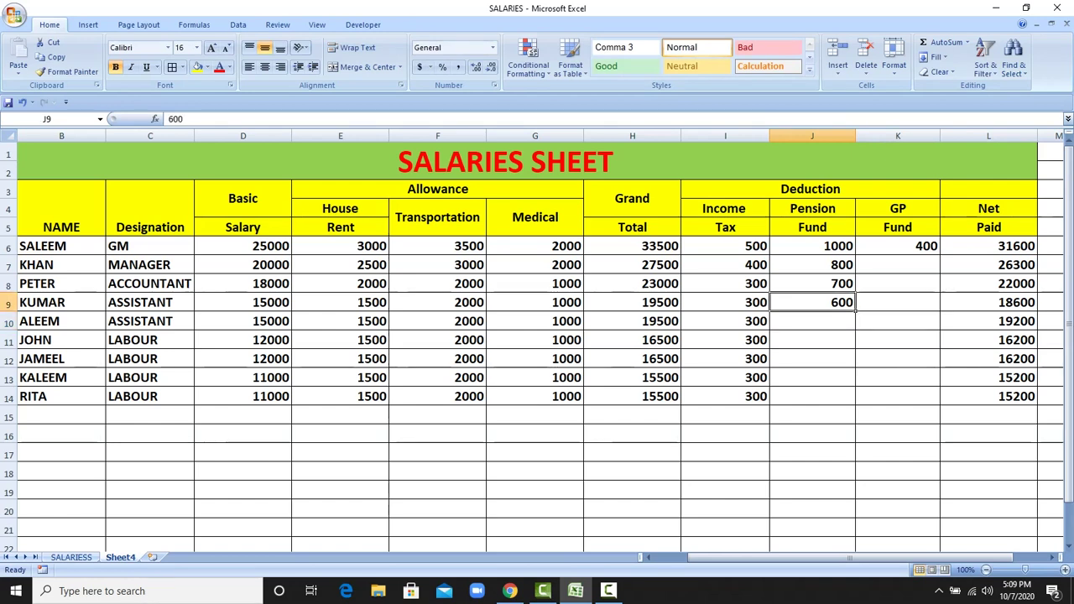
key("ctrl+c")
left_click_drag(811, 321, 811, 396)
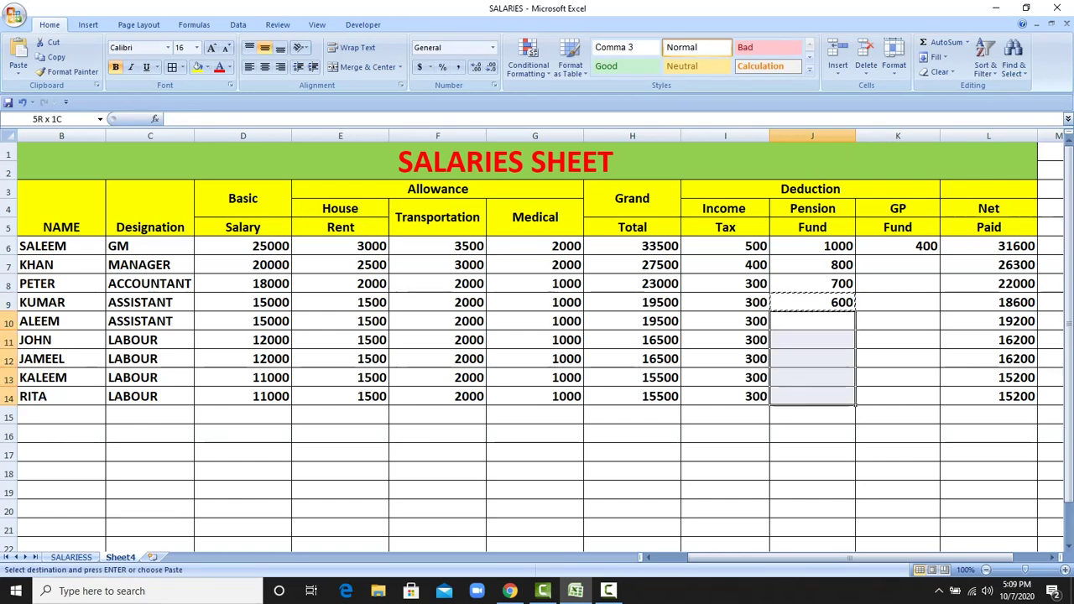
key("ctrl+v")
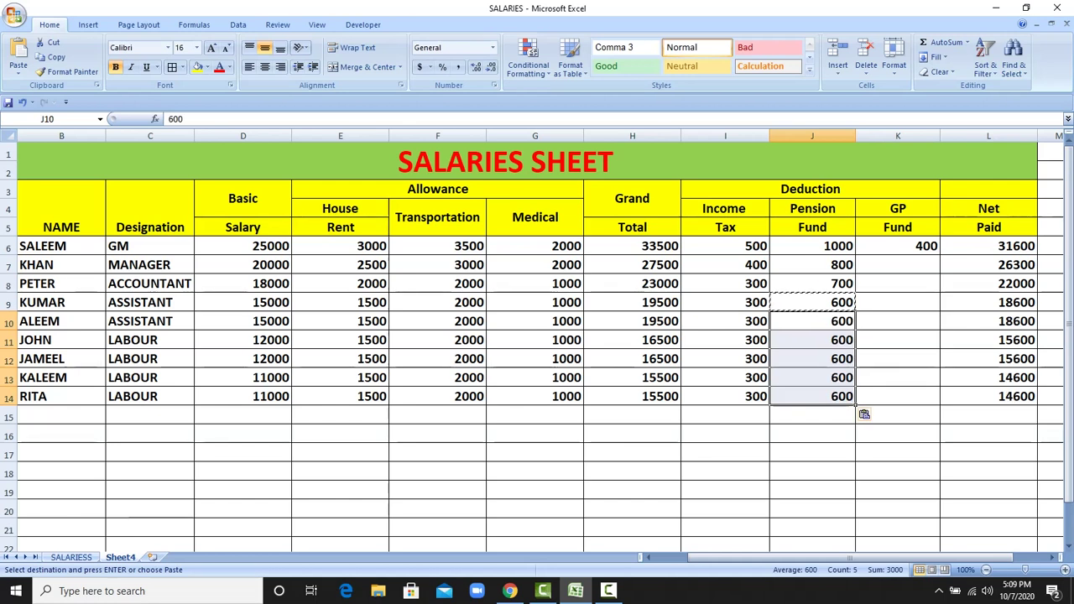
left_click(897, 264)
Step: Enter GP Fund amounts 300 in K7 and 200 in K8, K9 and K10
type("30")
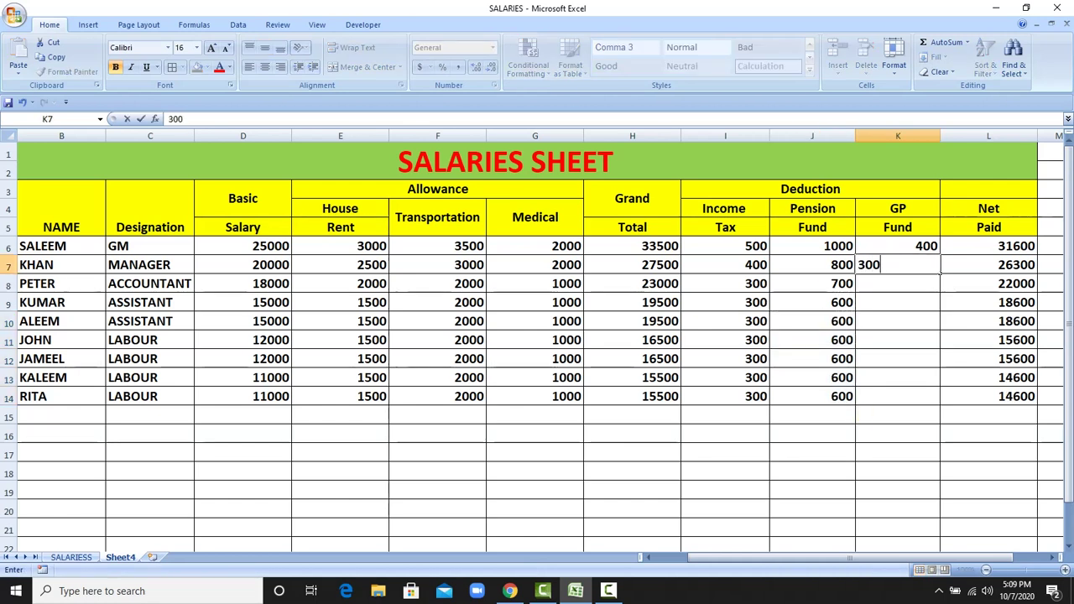
type("0")
key("Return")
type("200")
key("Return")
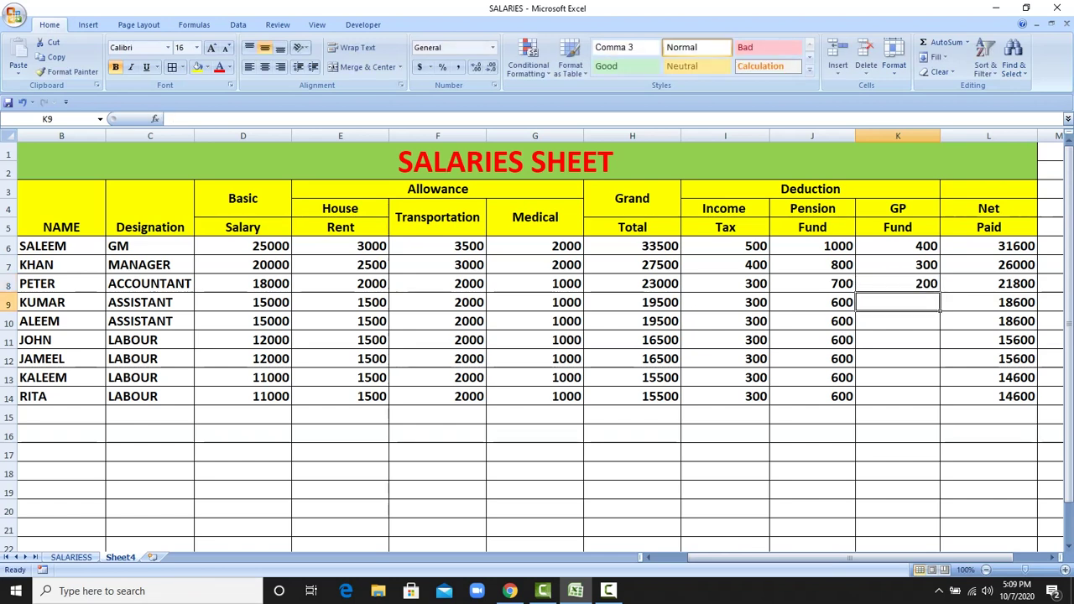
type("200")
key("Return")
type("200")
key("Return")
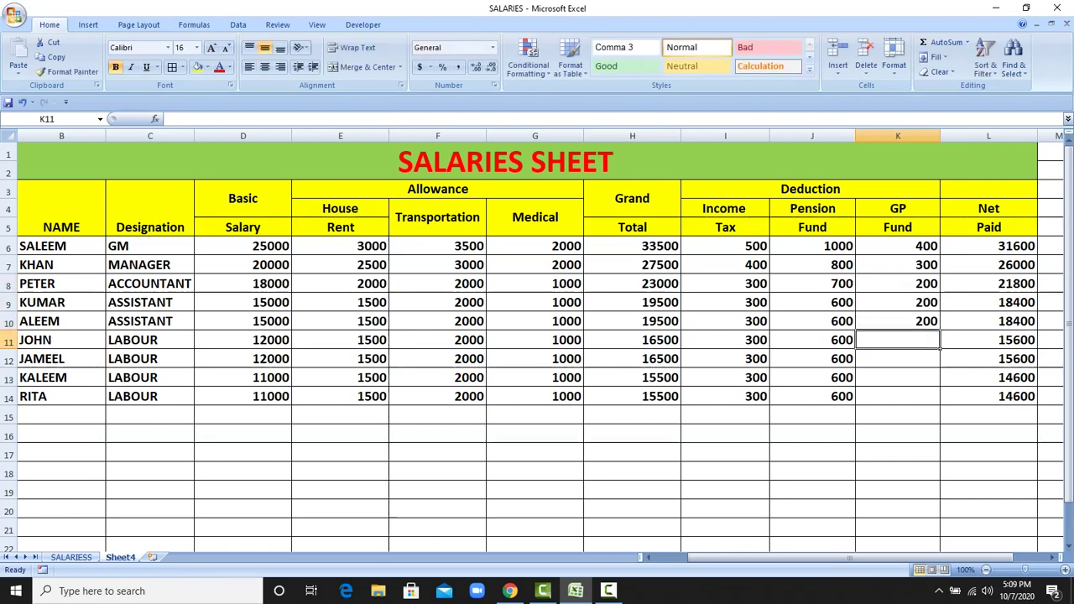
Step: Fill the 200 GP Fund value down to K14
left_click(898, 320)
left_click_drag(941, 329, 941, 404)
left_click(898, 433)
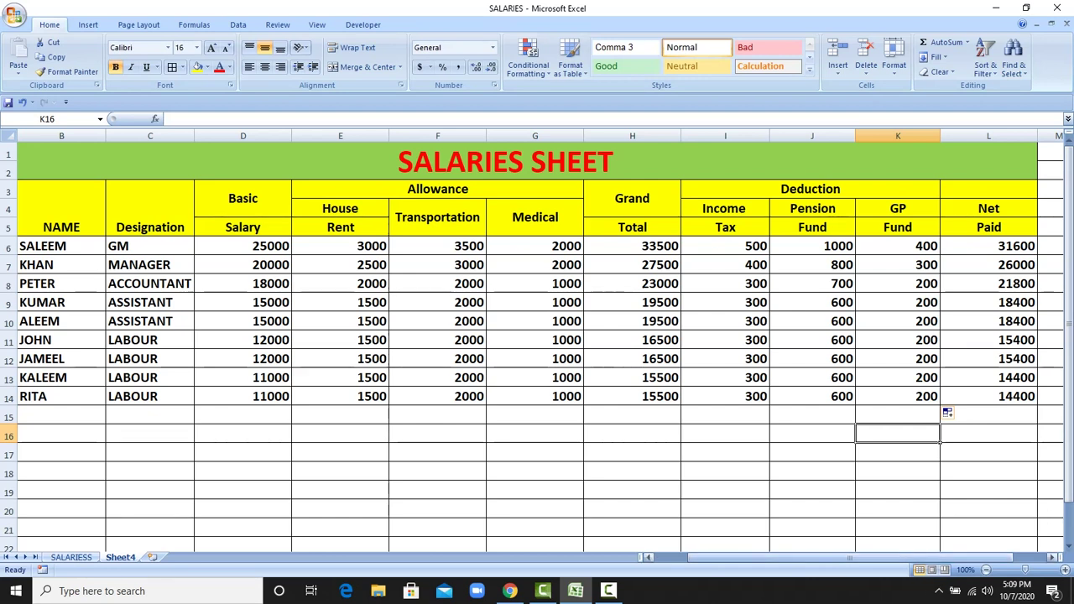
scroll(537, 344, "left", 1)
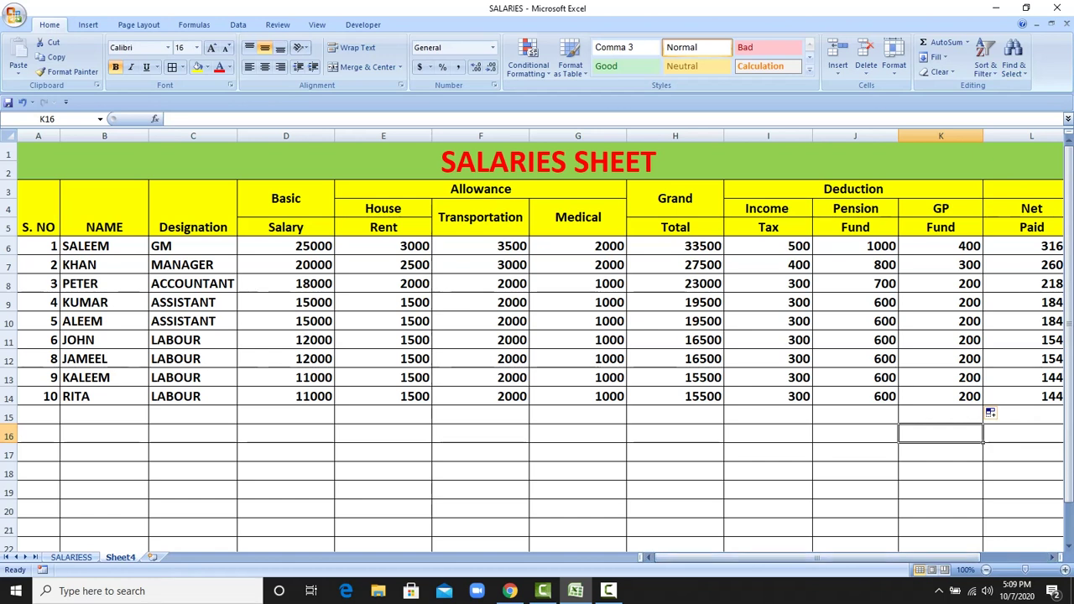
Step: Narrow columns G and K, then AutoSum Basic Salary into D15 for 139000
left_click_drag(626, 135, 612, 135)
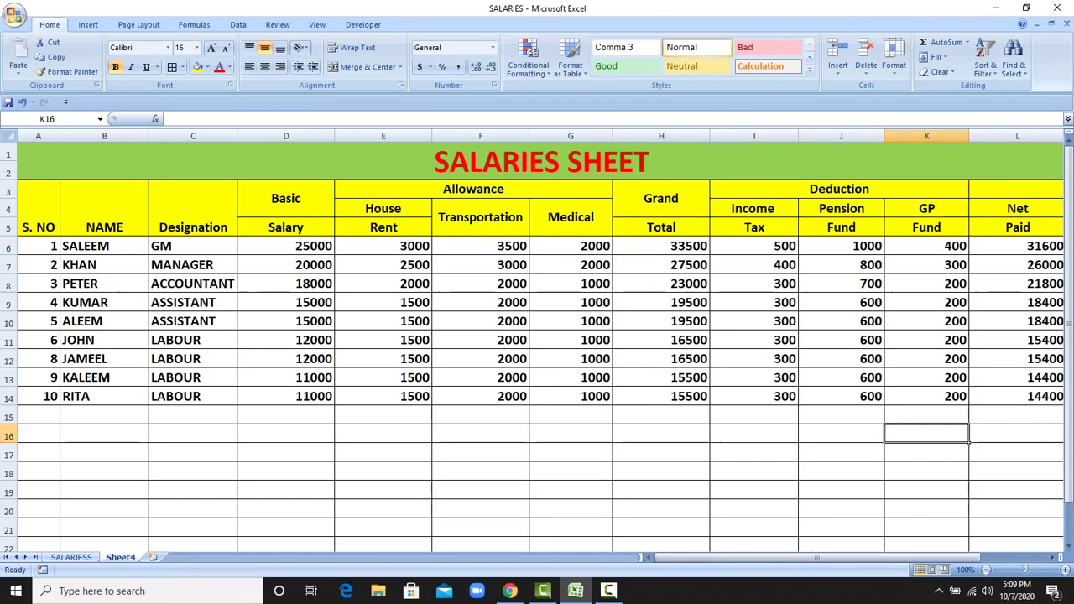
left_click_drag(969, 135, 957, 135)
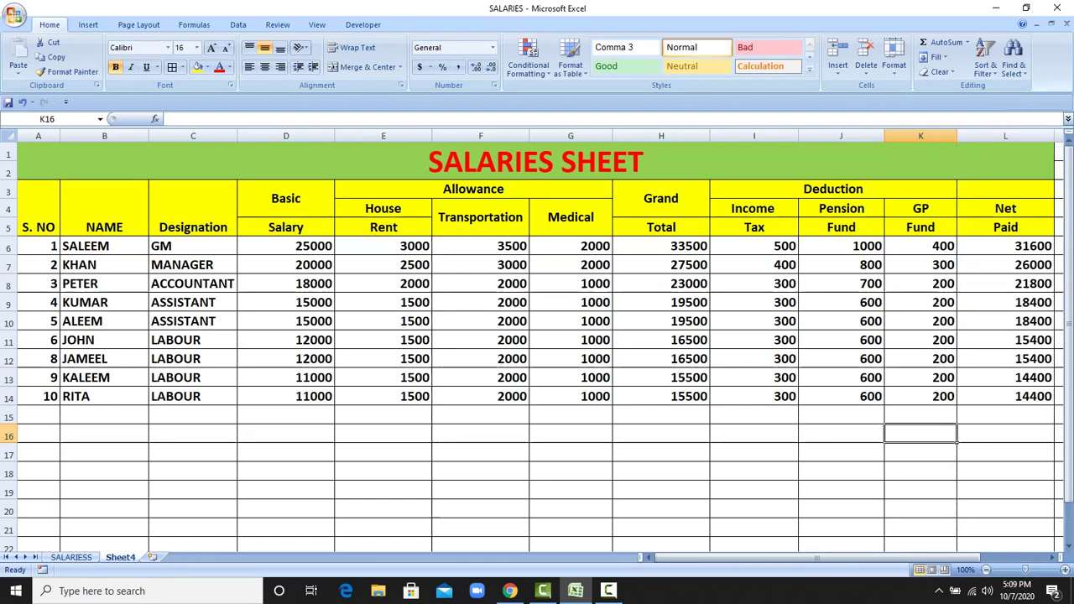
left_click(331, 419)
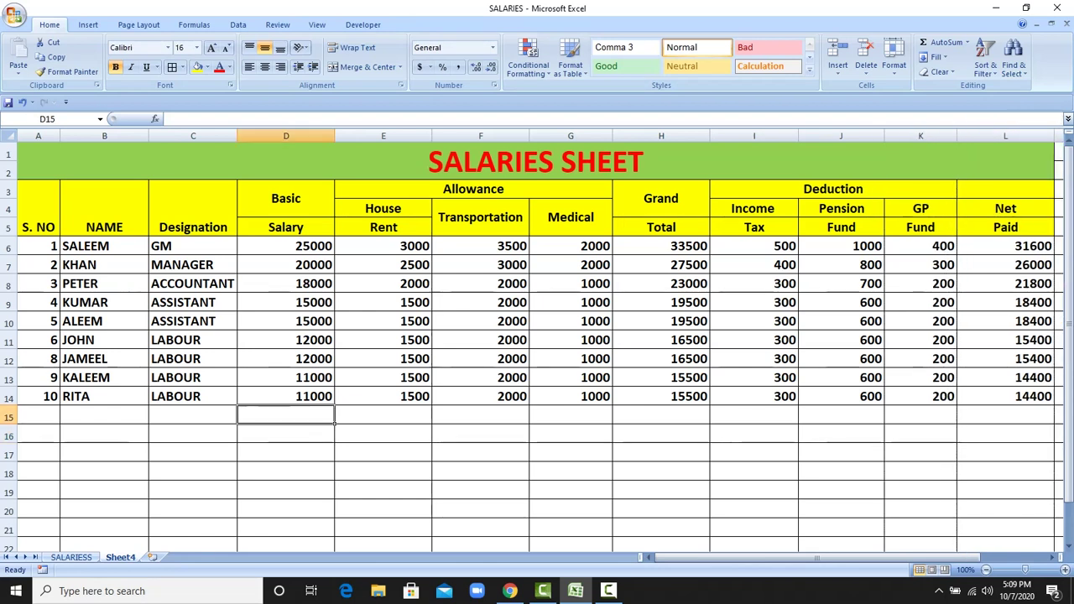
left_click_drag(286, 246, 285, 416)
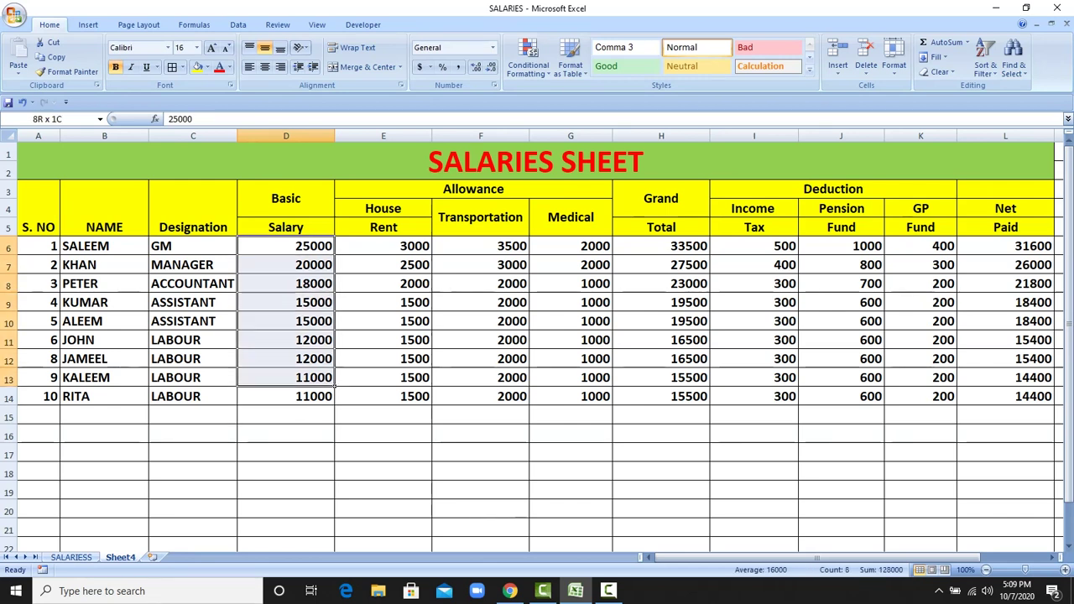
left_click(940, 42)
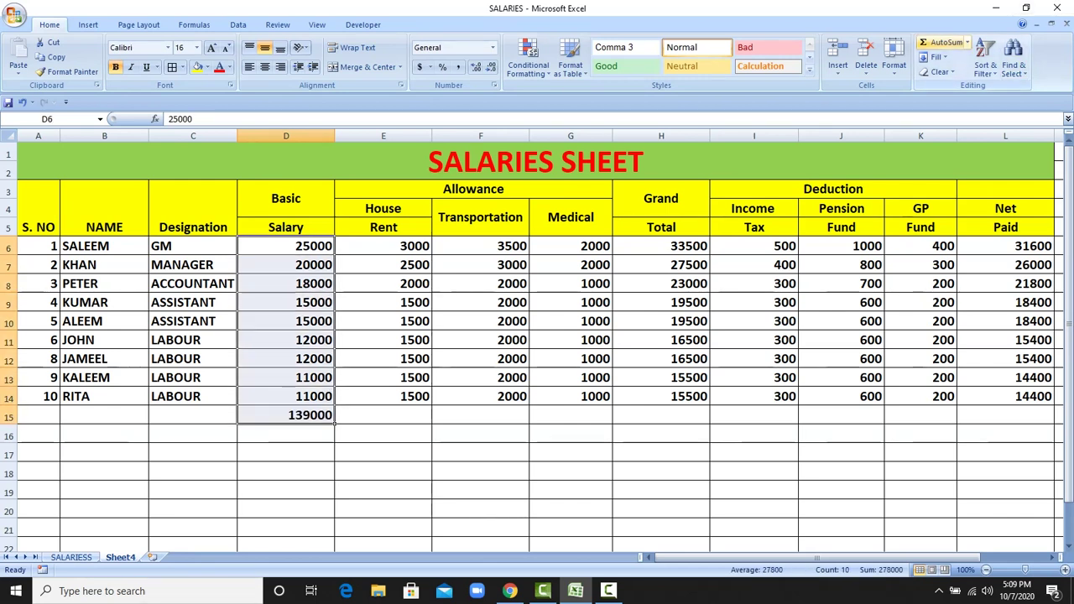
left_click(332, 420)
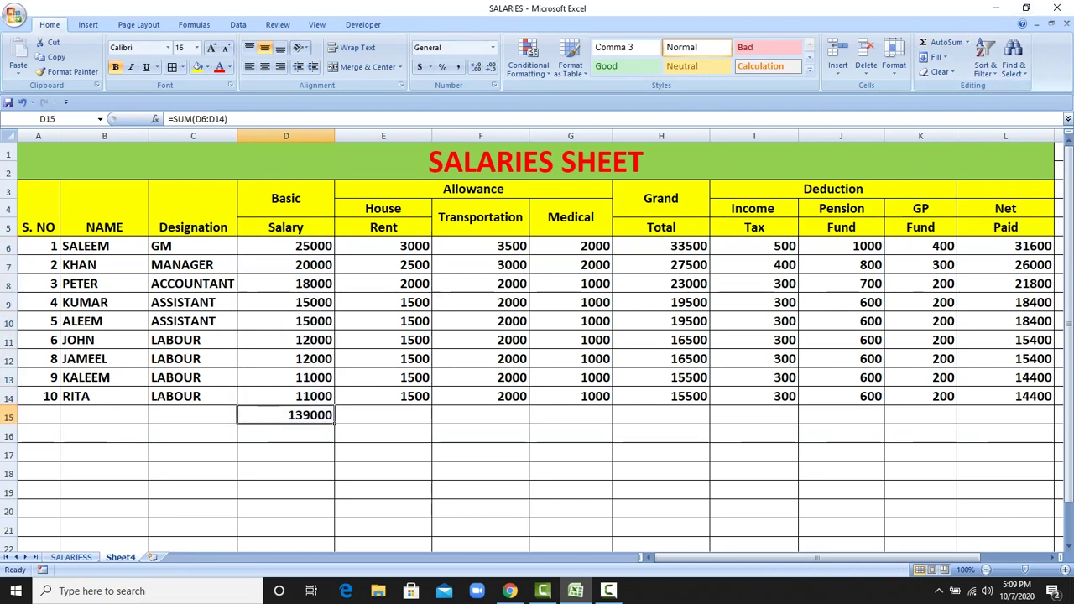
Step: Copy the D15 sum formula across E15:L15 to total every column
right_click(331, 419)
left_click(352, 224)
left_click_drag(382, 415, 1055, 420)
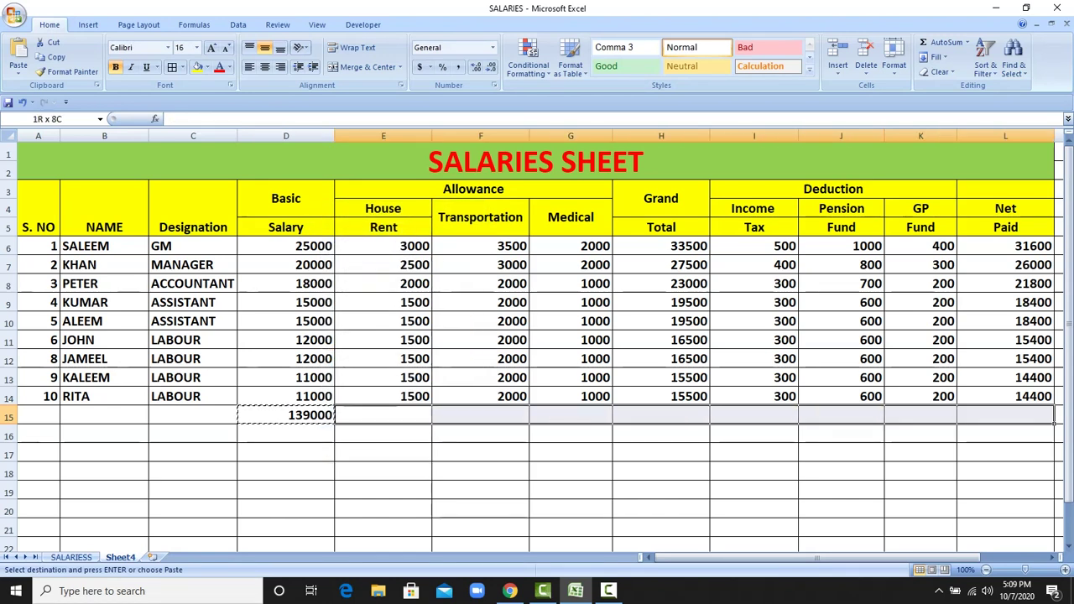
key("ctrl+v")
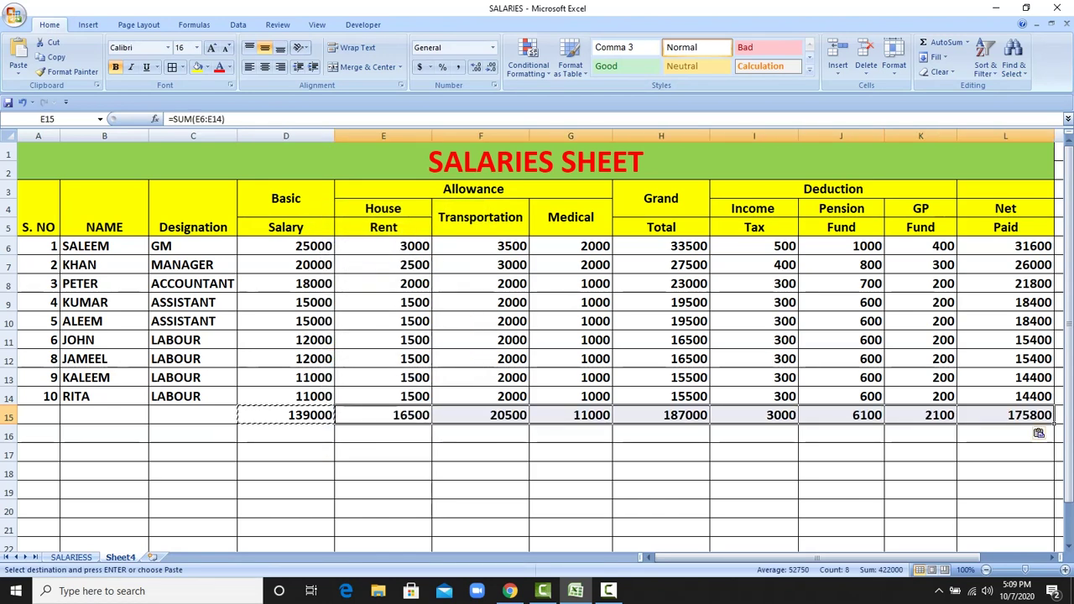
left_click(921, 472)
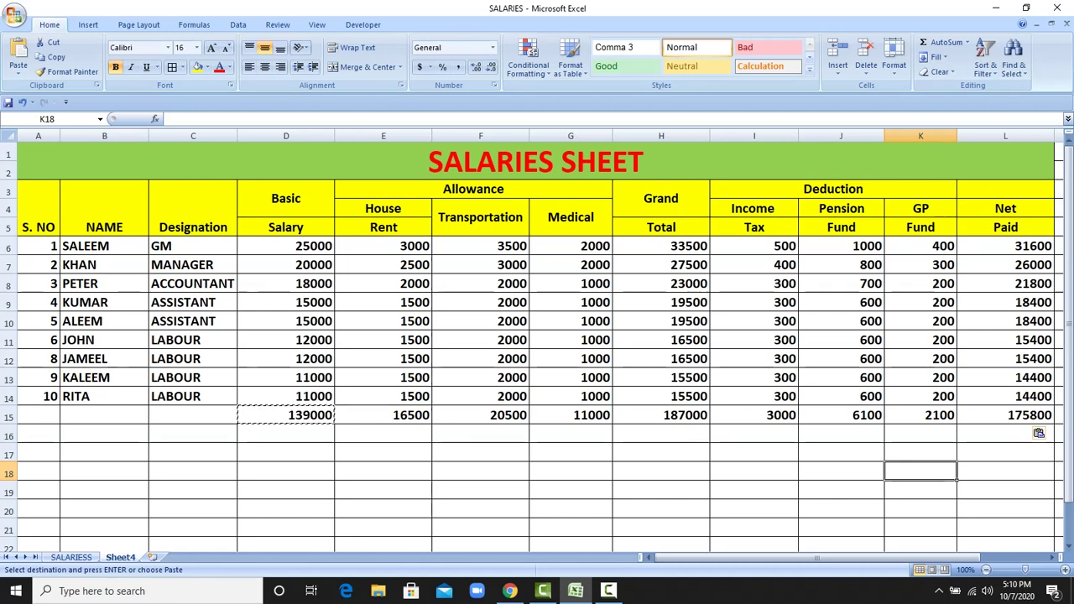
Step: Merge and centre A15:C15 and label it TOTAL
left_click_drag(193, 415, 38, 415)
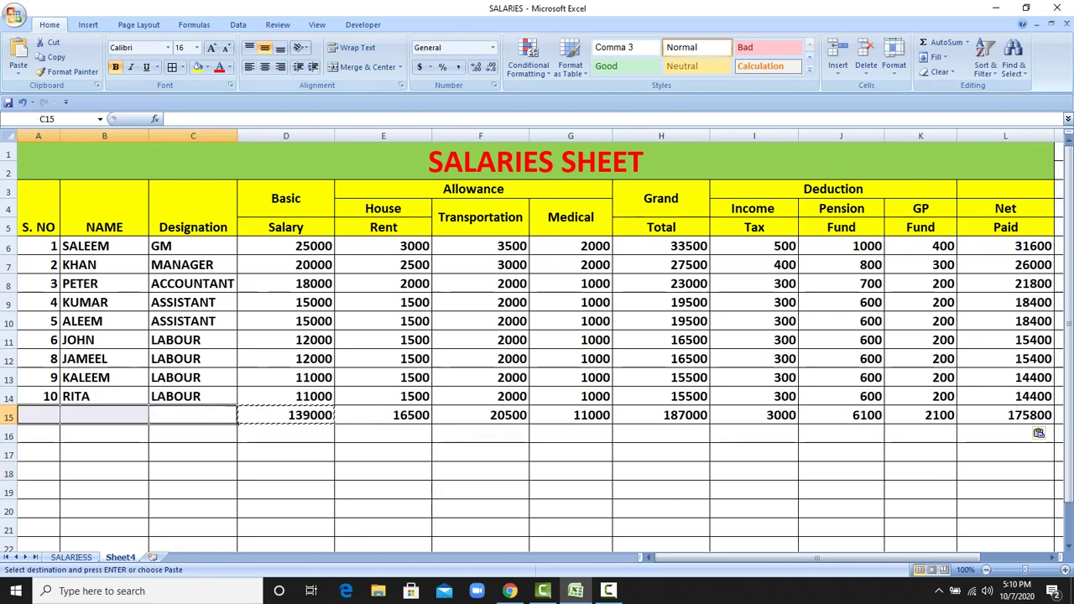
left_click(366, 67)
type("T")
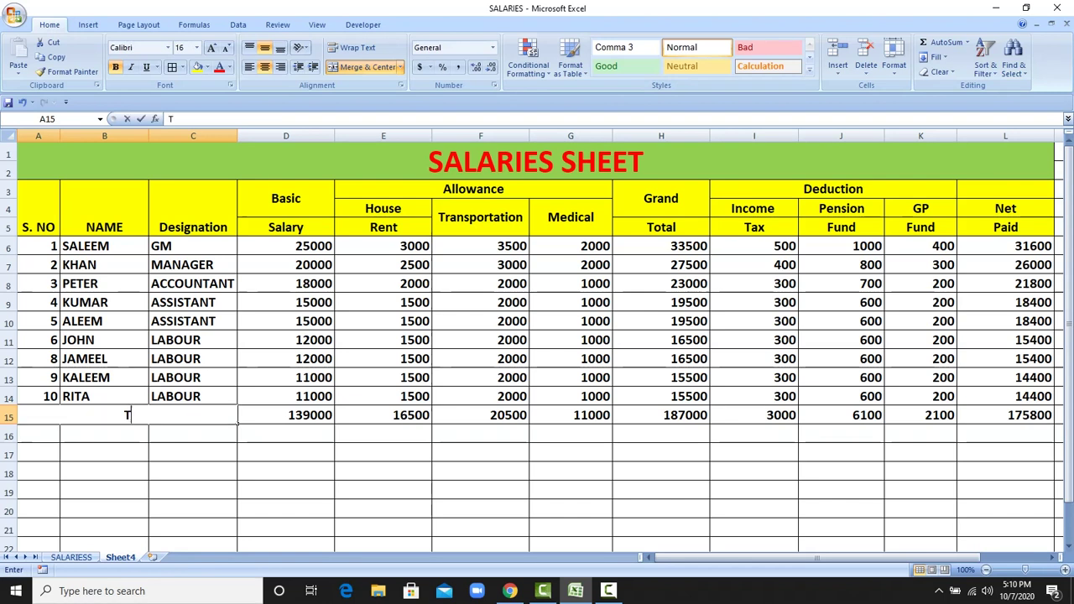
type("OTAL")
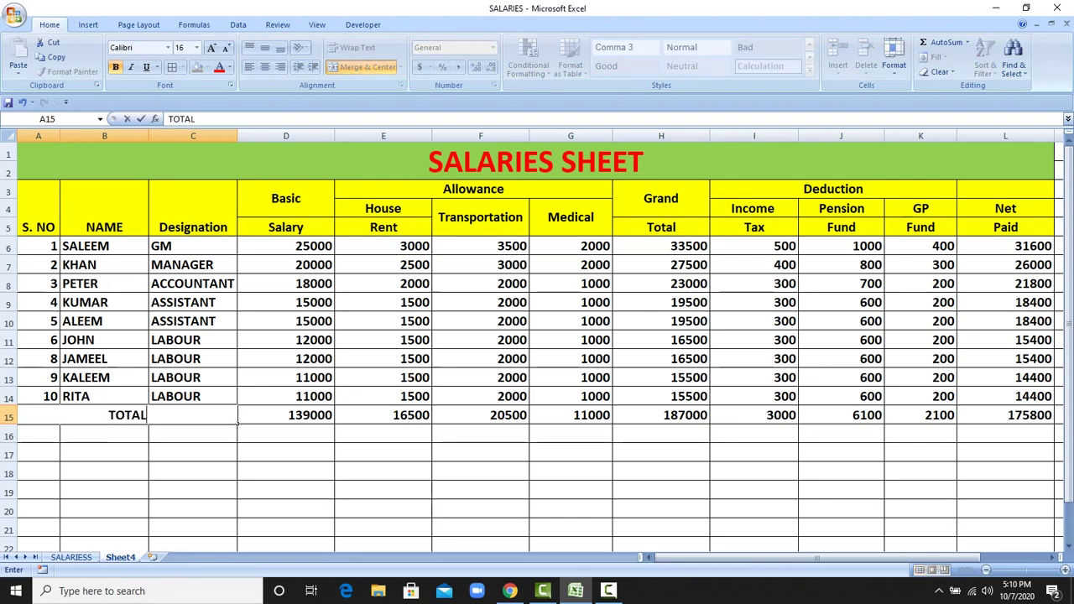
left_click(285, 472)
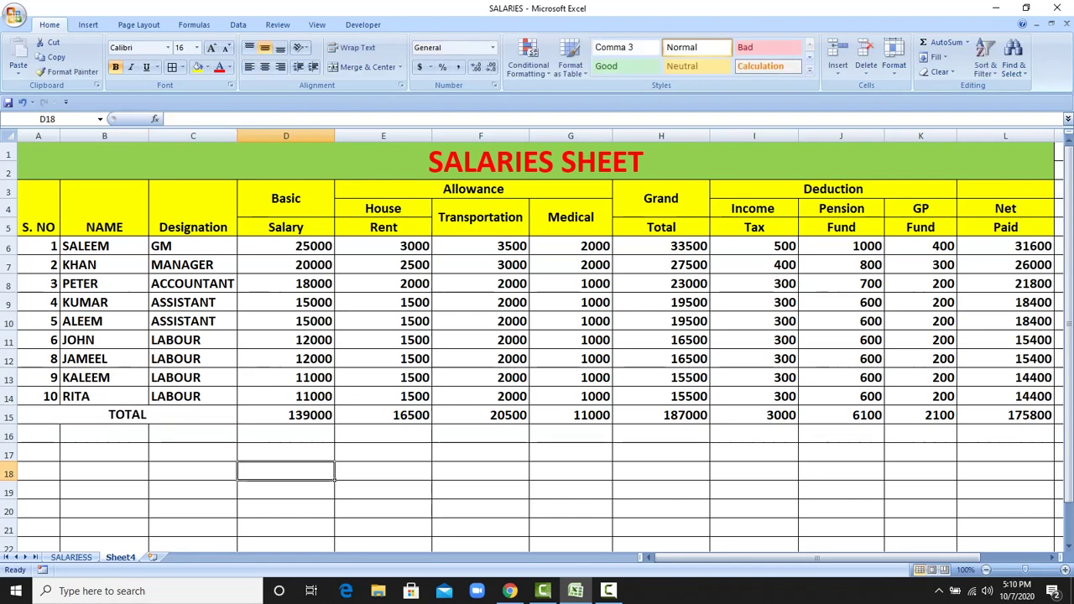
left_click(285, 415)
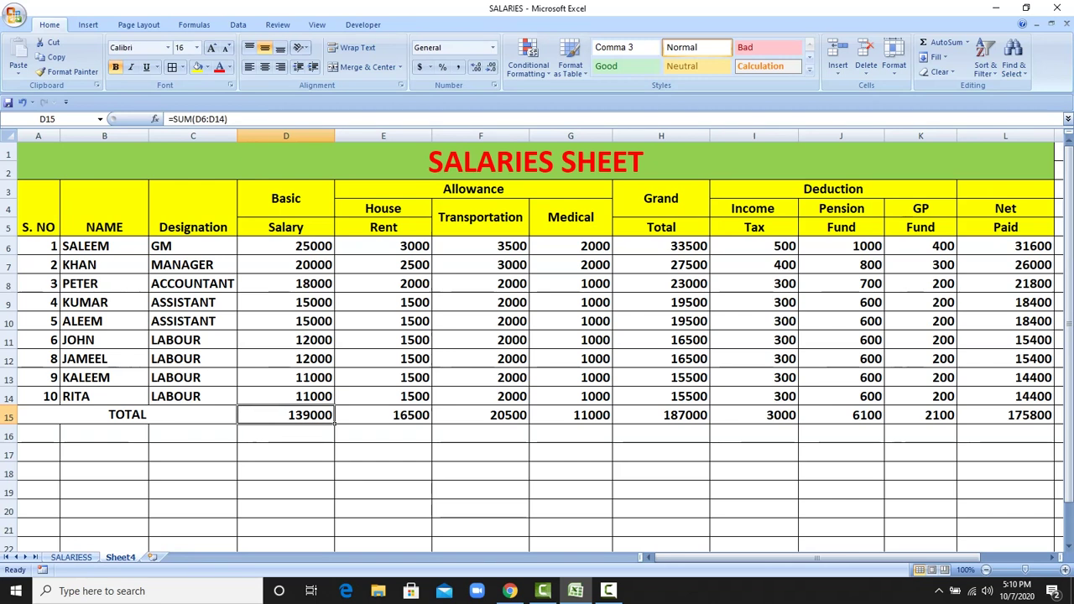
left_click_drag(383, 210, 382, 415)
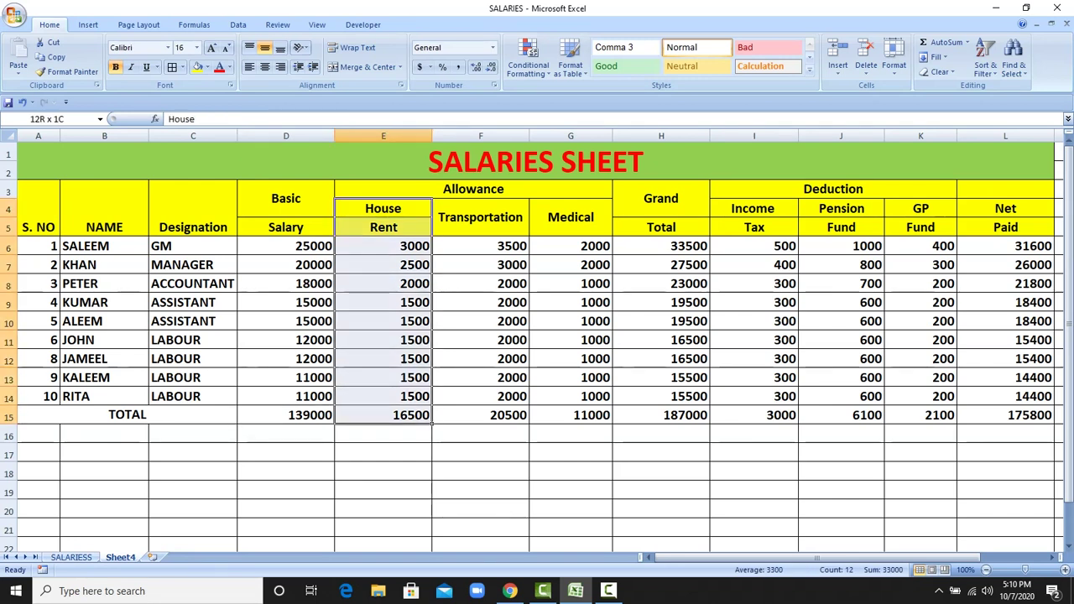
left_click_drag(480, 217, 480, 414)
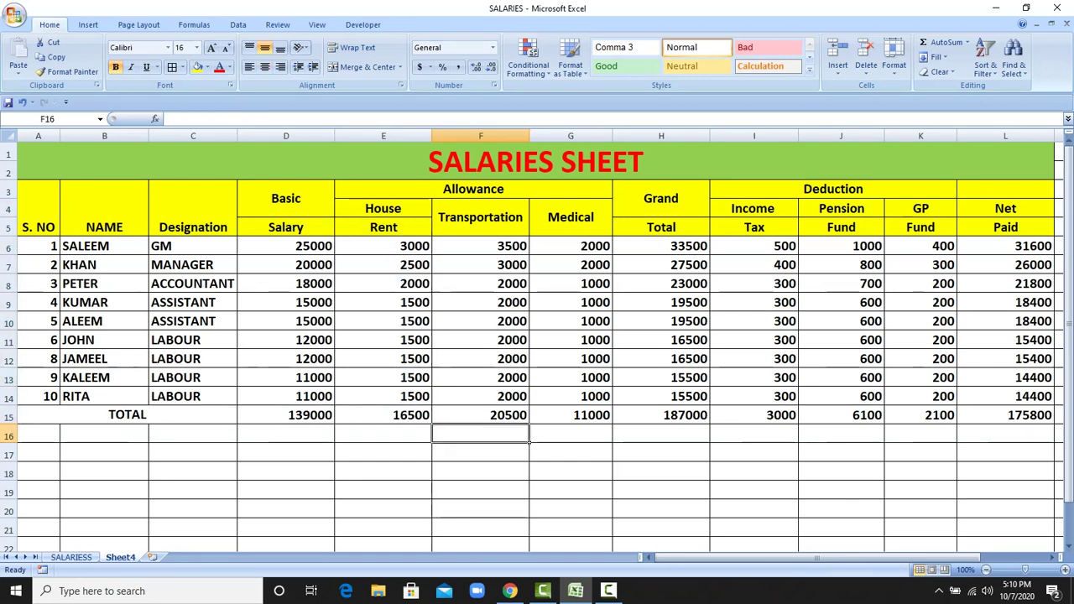
left_click(480, 218)
left_click_drag(480, 218, 480, 414)
left_click(480, 217)
left_click_drag(570, 218, 570, 415)
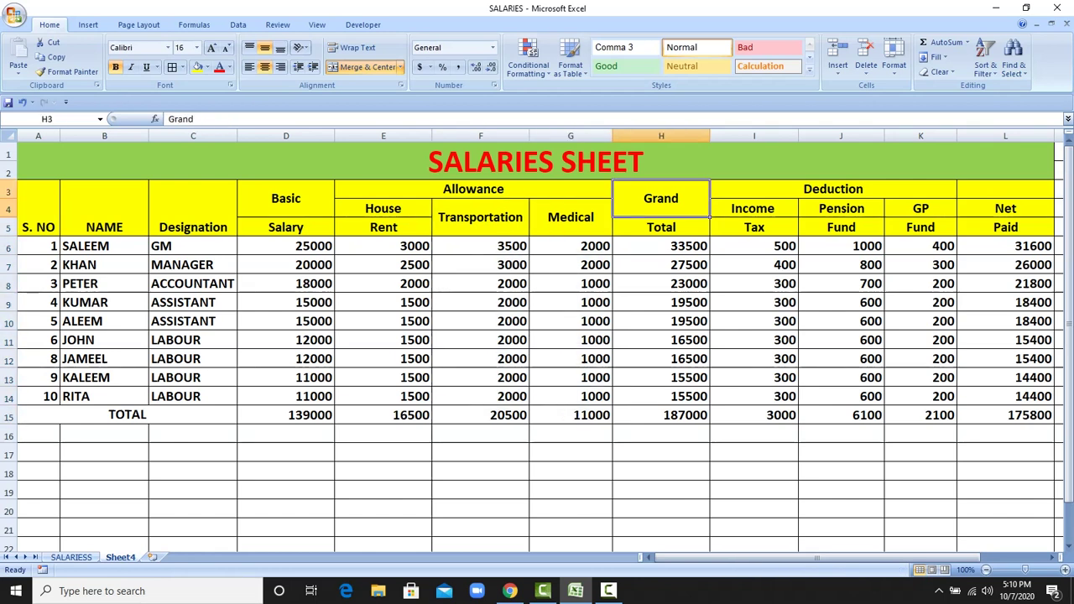
left_click_drag(661, 198, 662, 415)
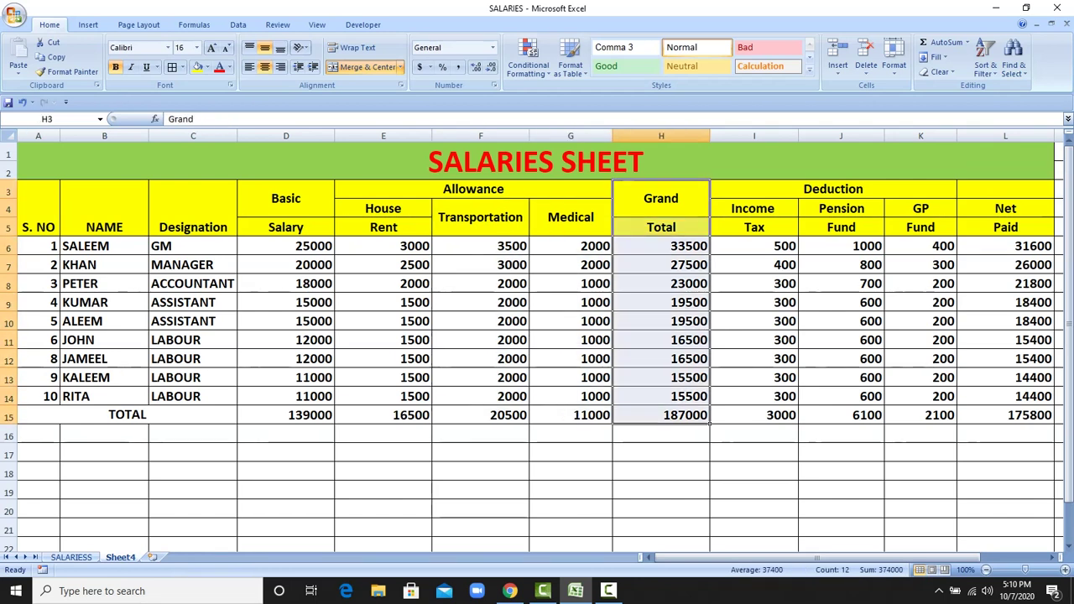
left_click(662, 414)
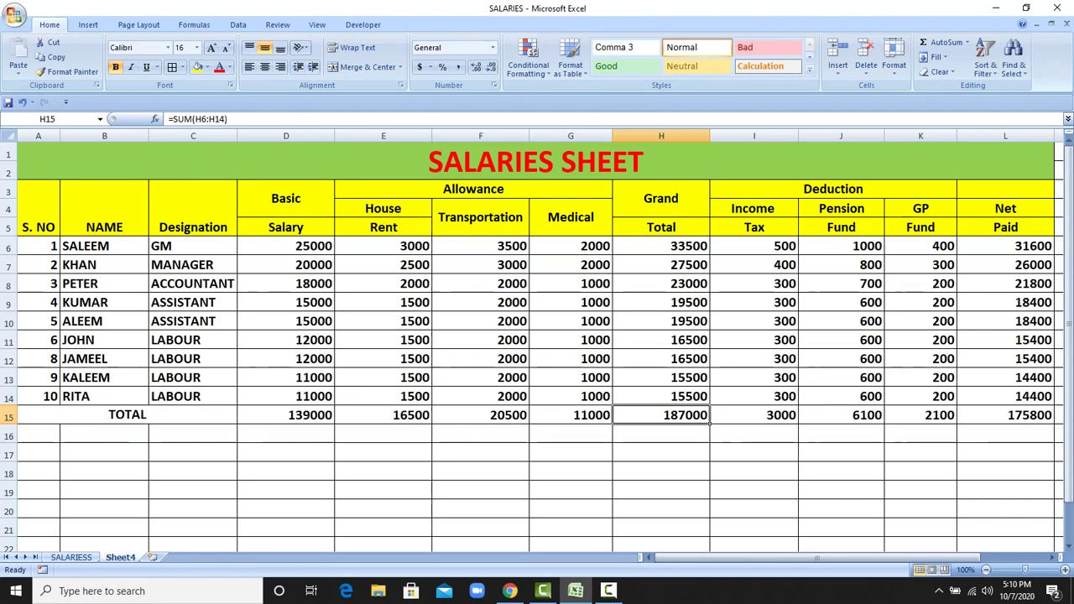
left_click(752, 208)
left_click_drag(798, 216, 799, 424)
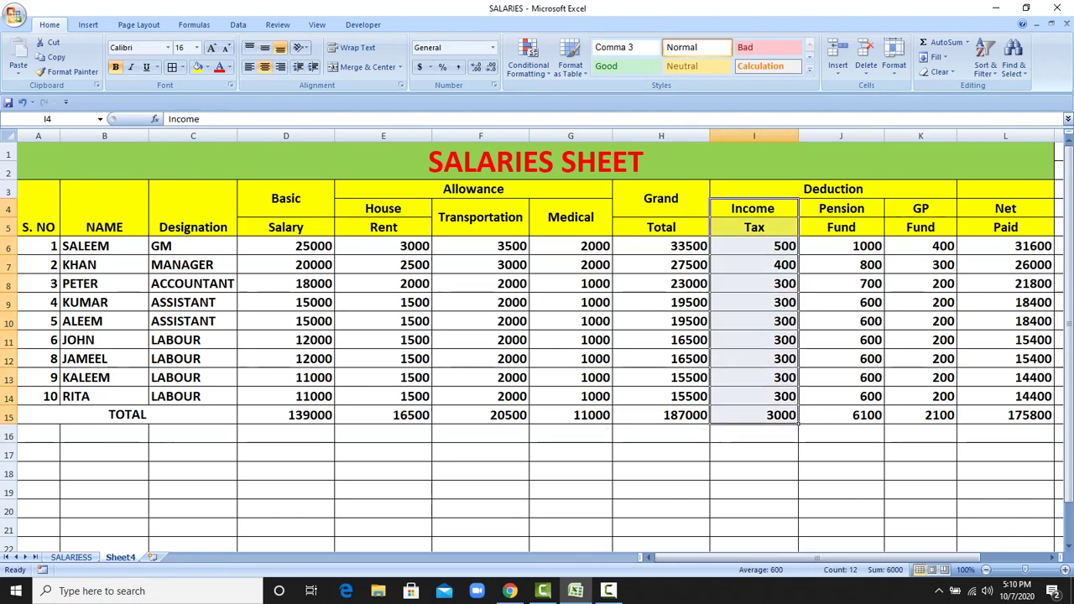
left_click_drag(881, 215, 884, 423)
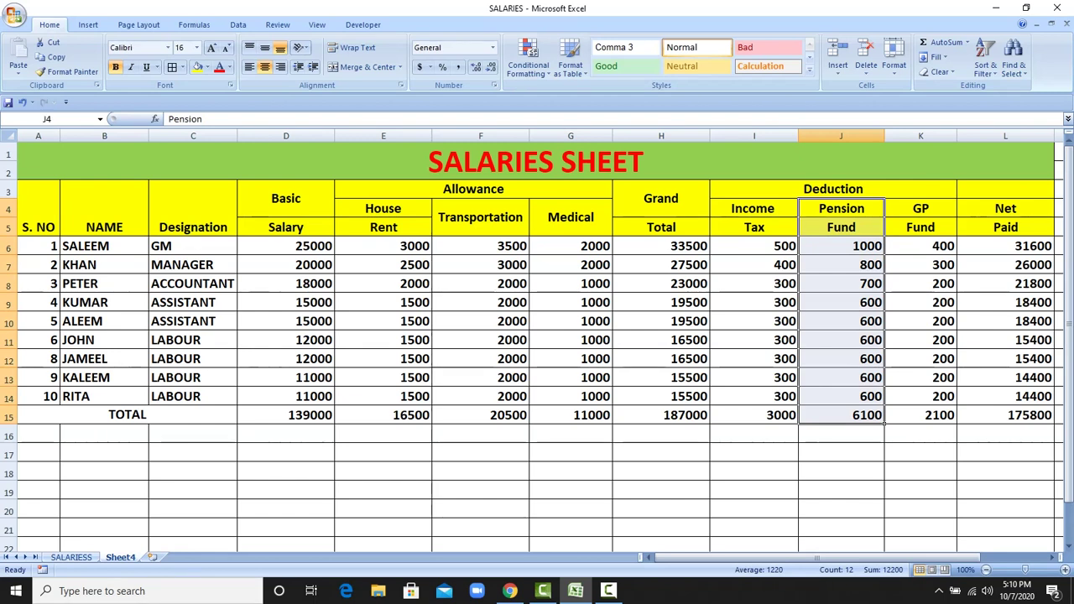
left_click(920, 210)
left_click_drag(920, 216, 921, 424)
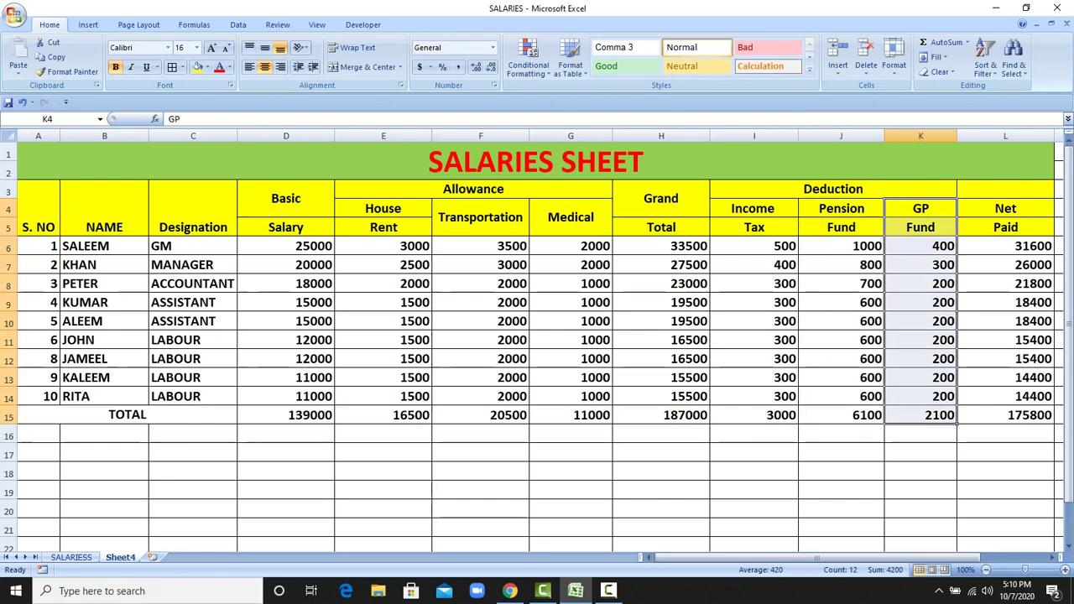
left_click(1006, 415)
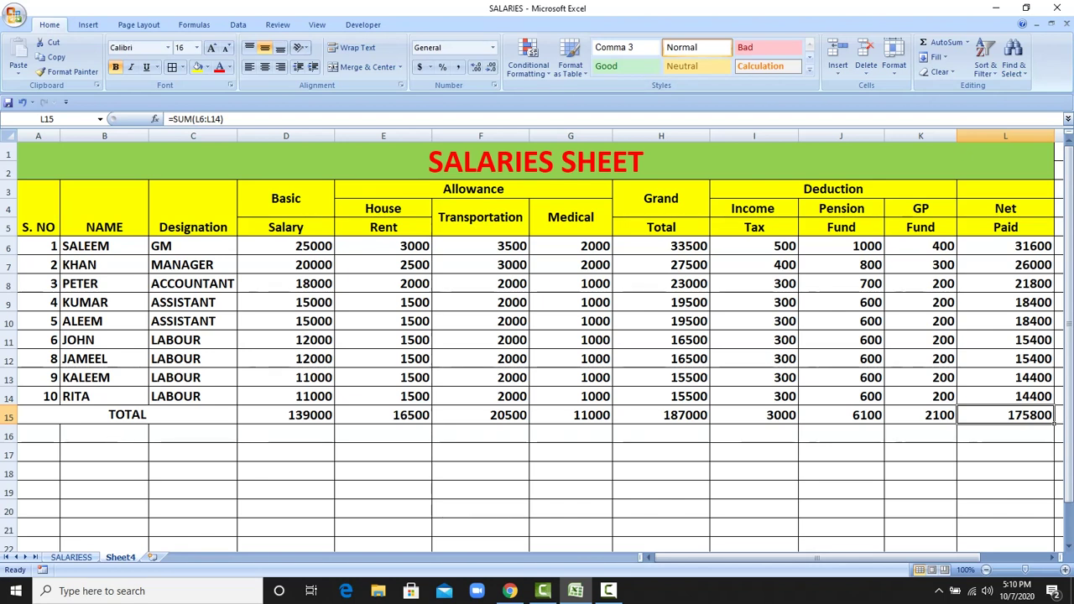
left_click(754, 452)
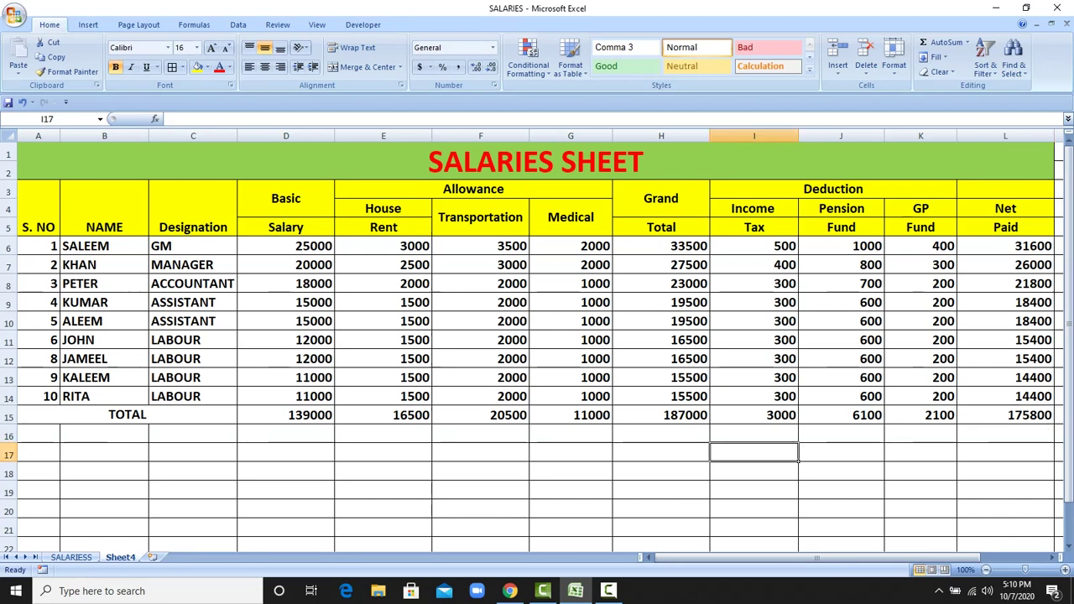
Step: Add centred DR and CR headings in I17:J17 and begin the SALARIES EXP label in H18
type("DR")
key("Tab")
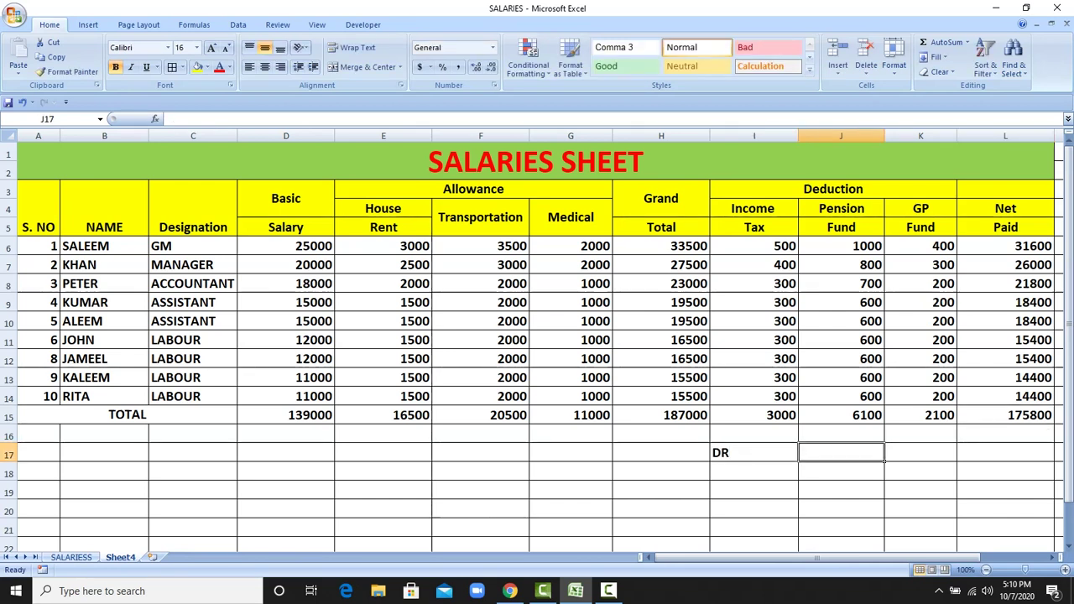
type("CR")
key("Return")
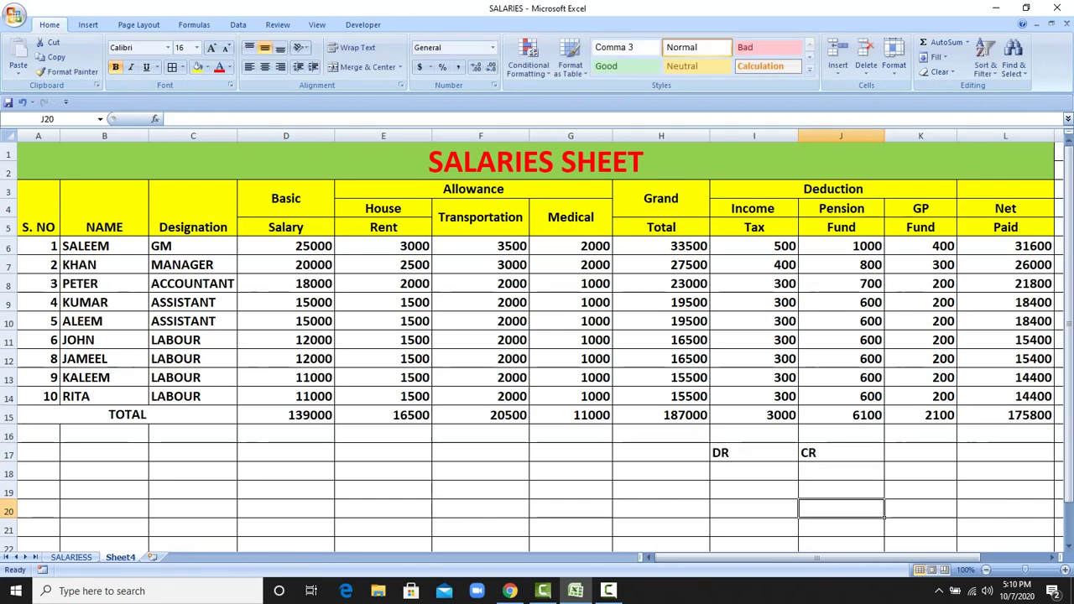
left_click_drag(754, 452, 841, 452)
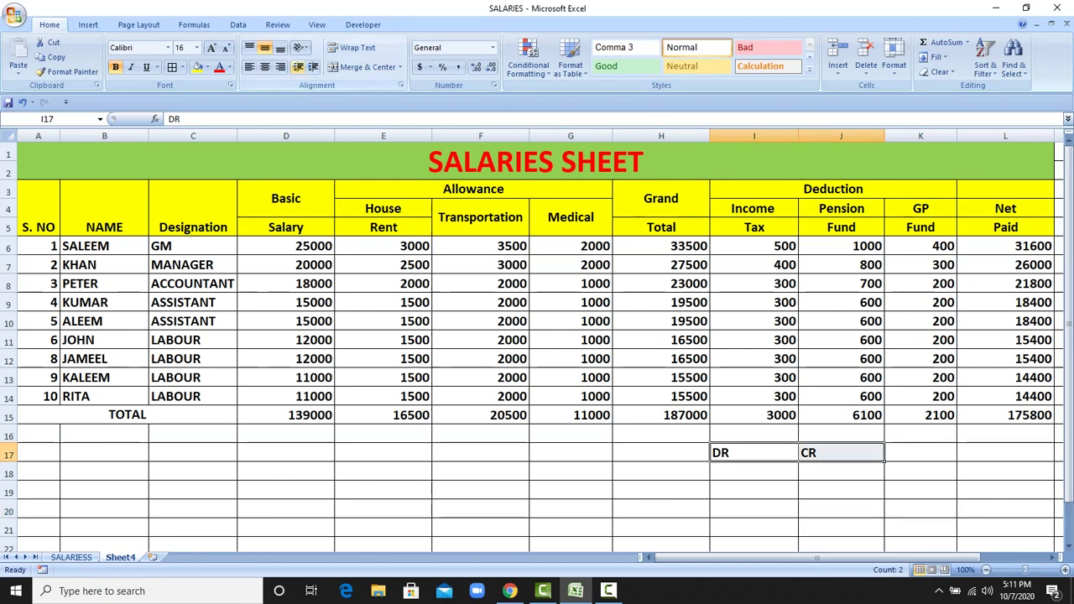
left_click(264, 67)
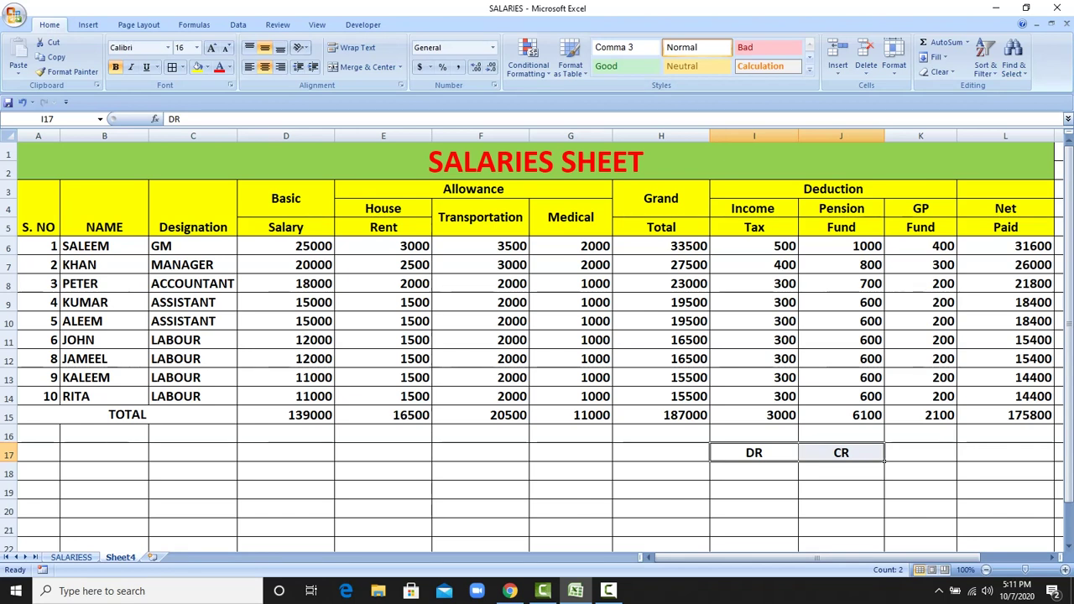
left_click(660, 472)
type("SALARIES EXP")
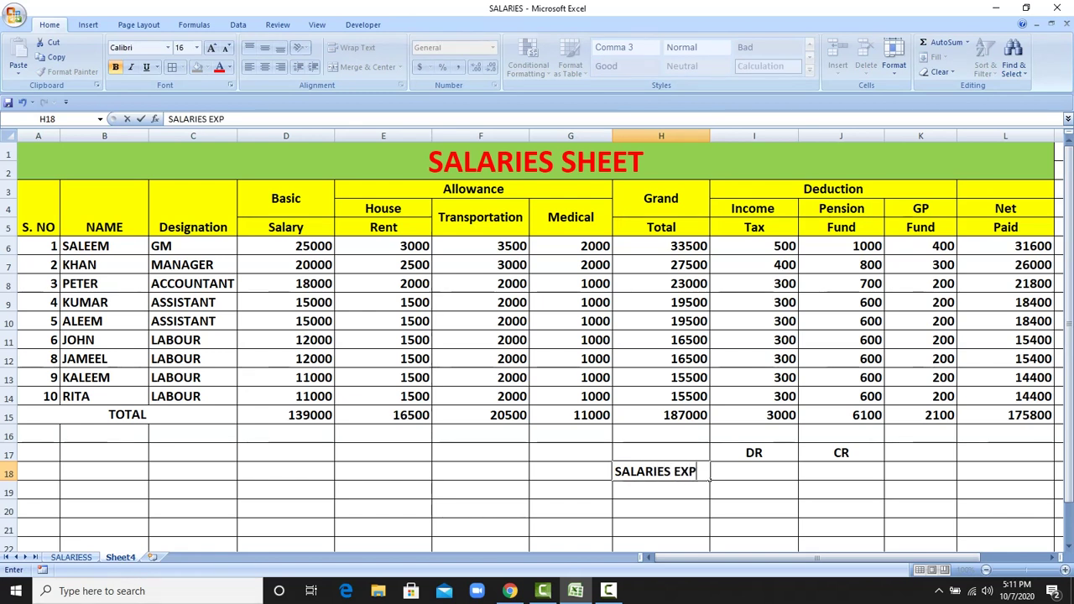
Step: Enter 187000 as the SALARIES EXP debit in I18, matching the grand total
left_click(796, 514)
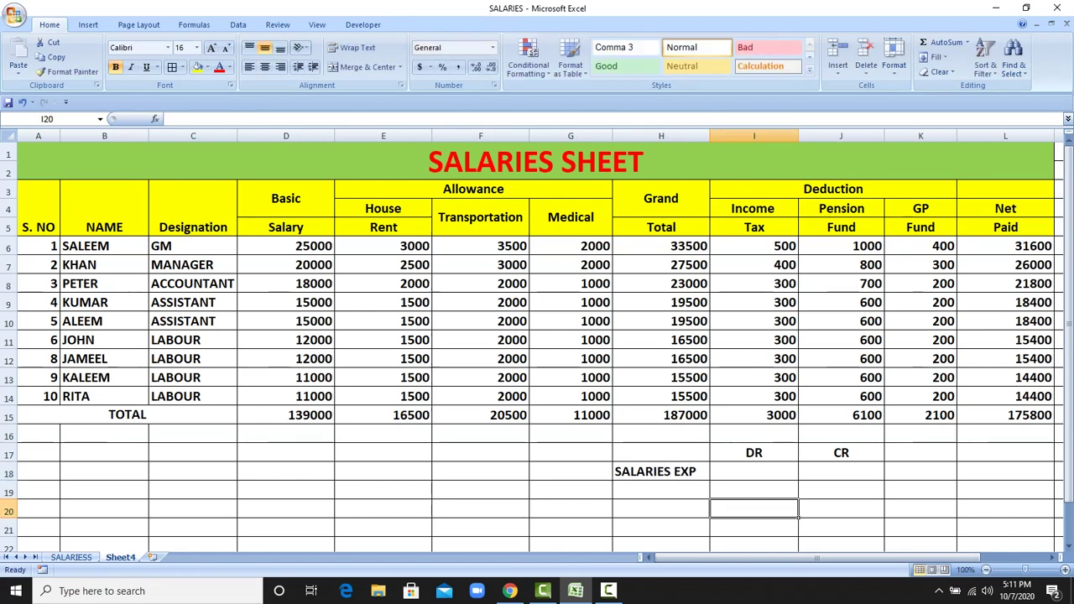
left_click(704, 419)
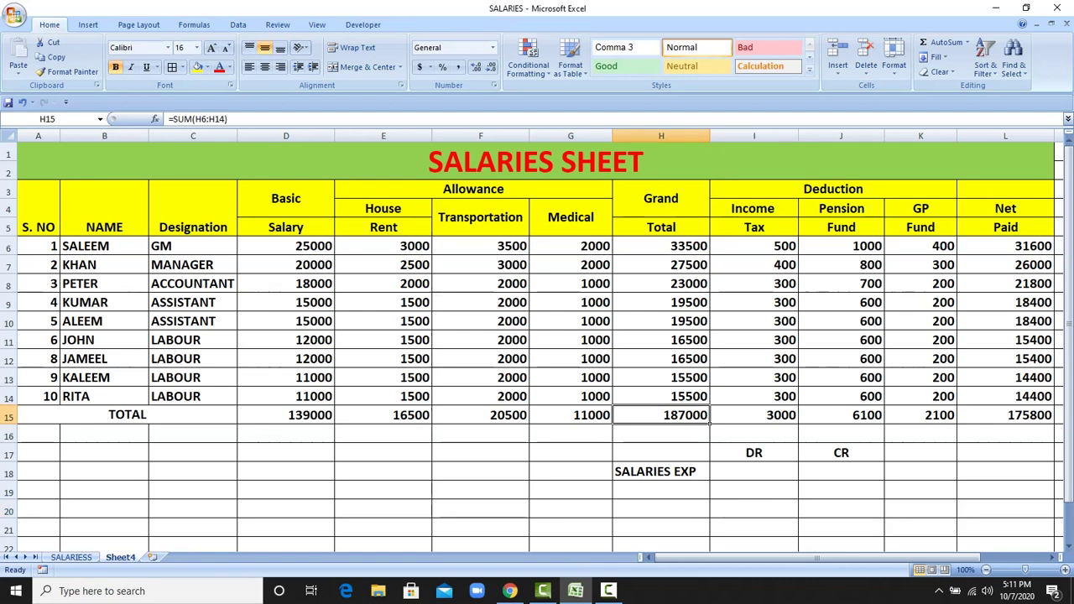
left_click(797, 478)
type("187")
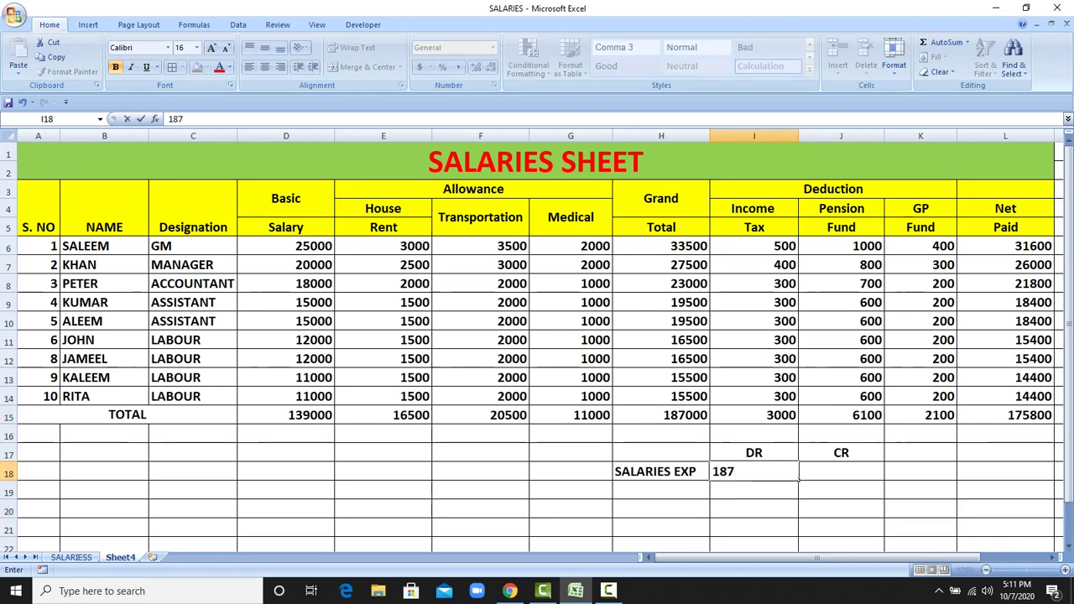
type("000")
left_click(795, 512)
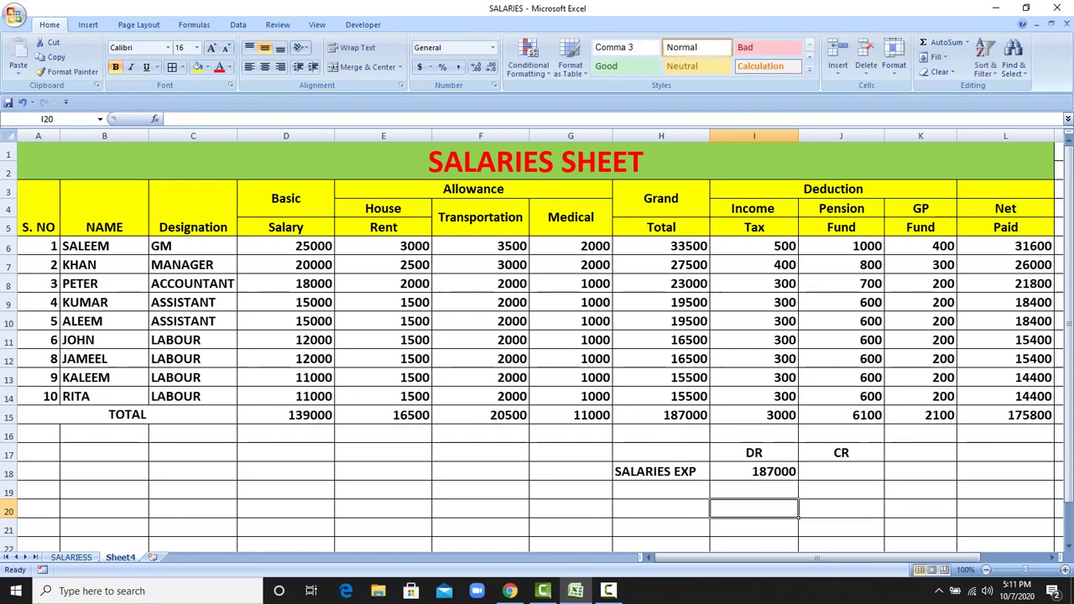
Step: Review the Income Tax amounts and begin the INCOME TAX PAYABLE account in H19
left_click(795, 214)
left_click_drag(796, 215, 797, 404)
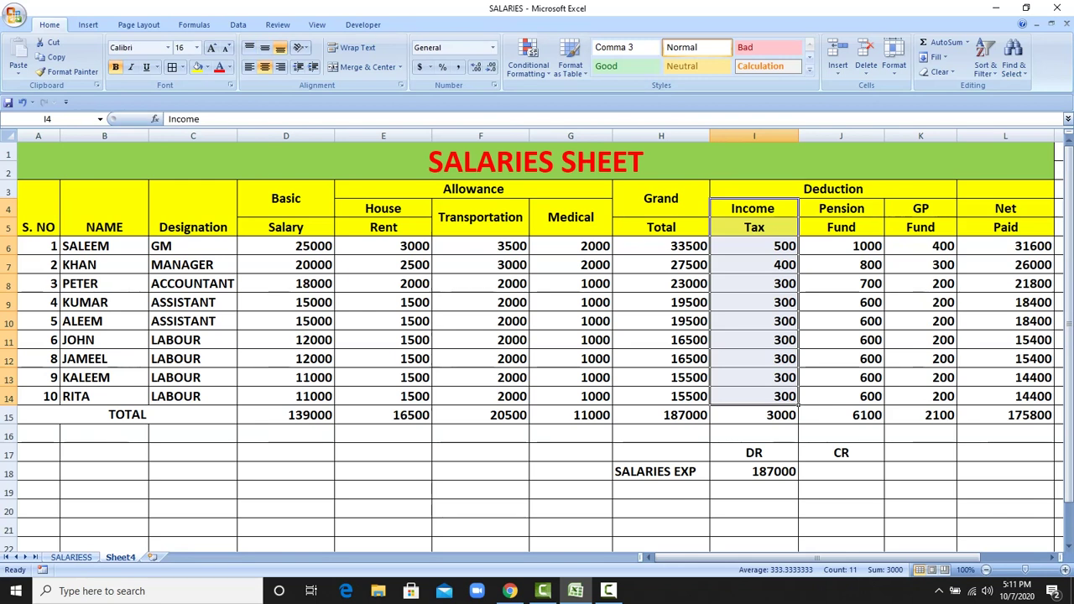
left_click(795, 234)
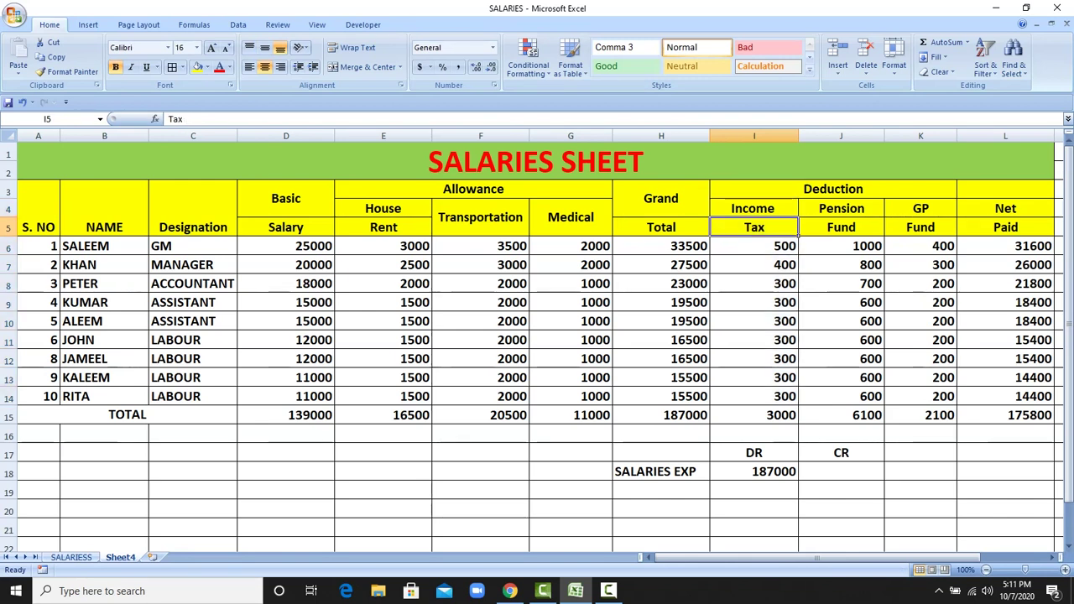
left_click(660, 490)
type("INCOME TA")
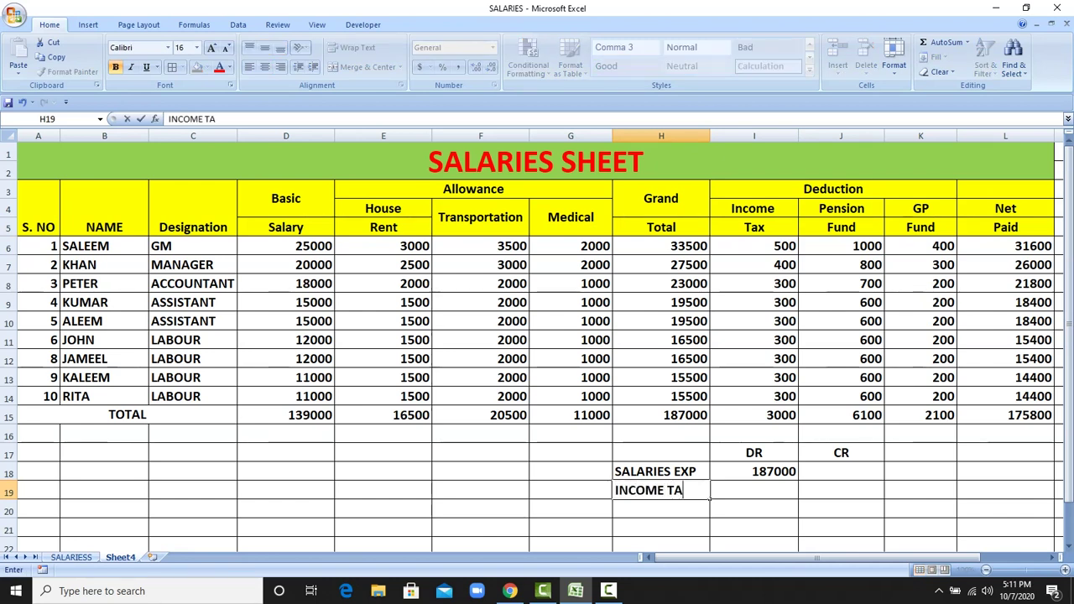
type("X PAY")
type("ABLE")
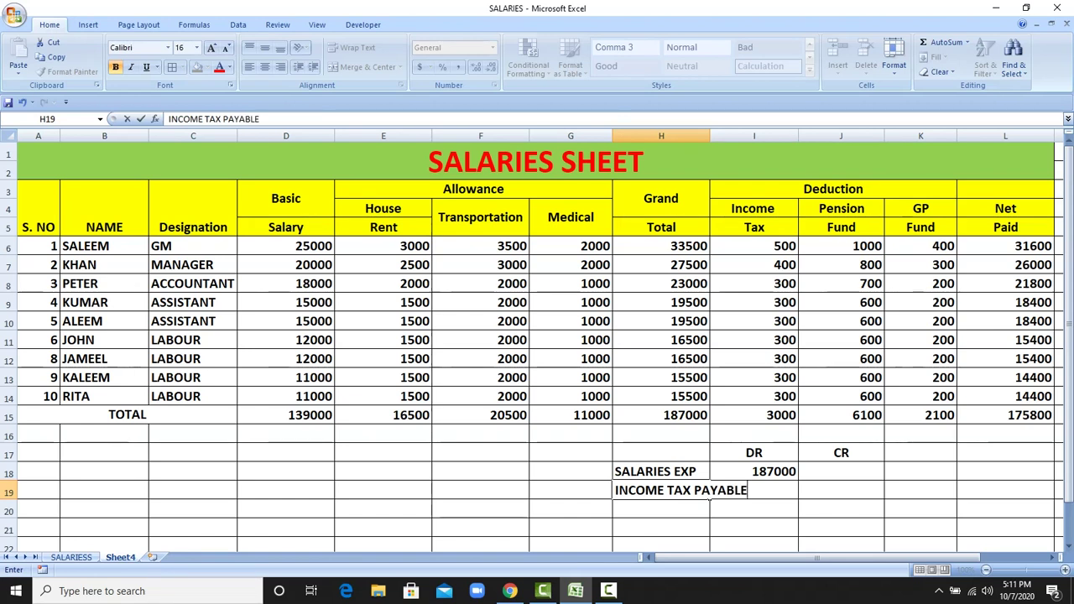
Step: Enter INCOME TAX PAYABLE in H19 and reduce its font size to 11
key("Return")
left_click(709, 497)
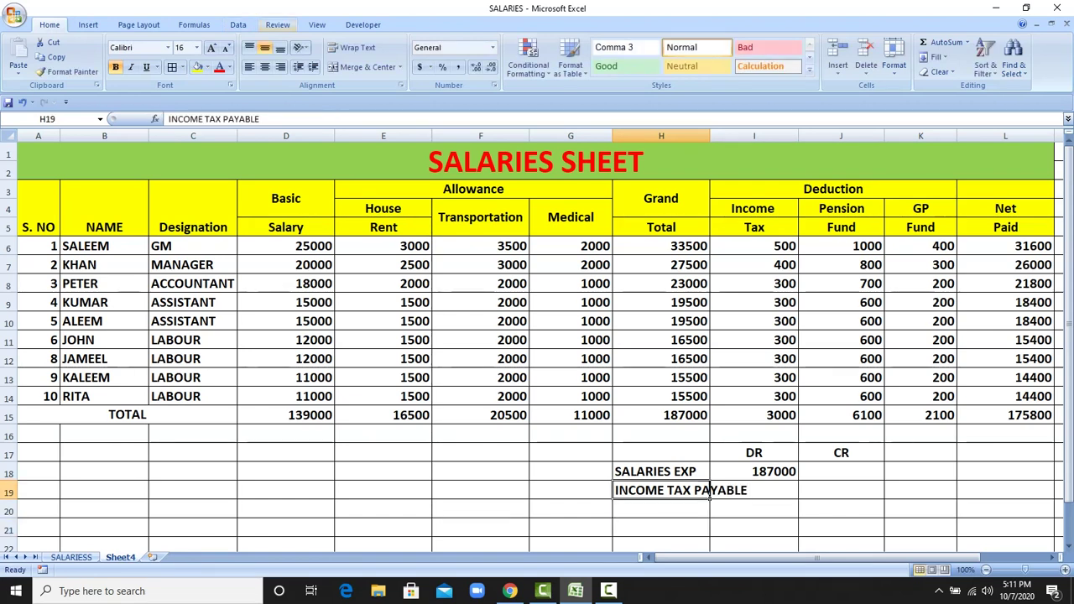
left_click(224, 47)
left_click(225, 47)
left_click(225, 47)
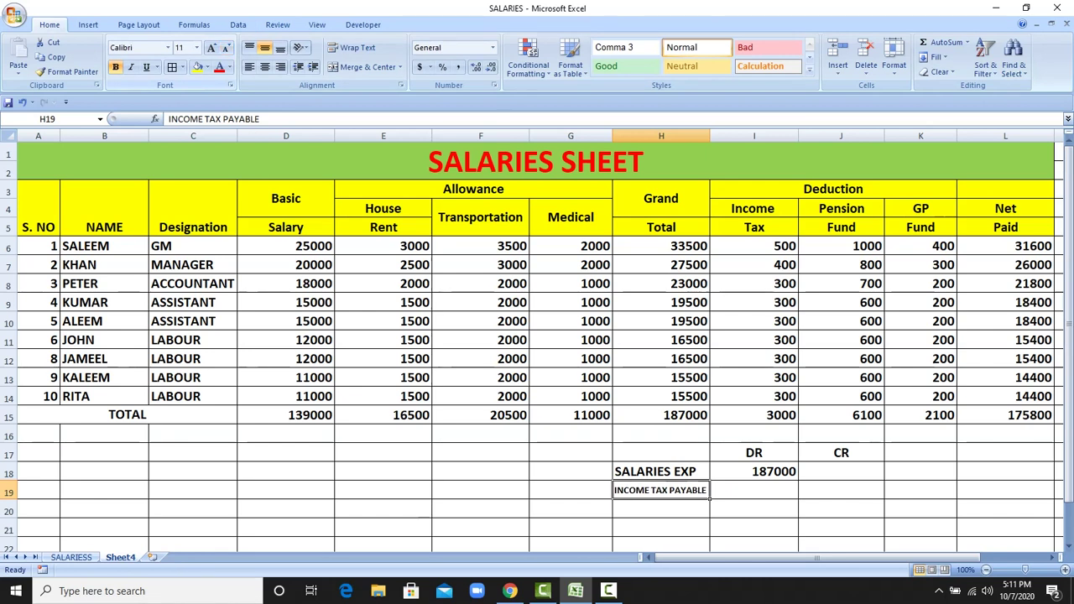
Step: Credit 3000 in J19 and start the PENSION PAYABLE label in H20
left_click(796, 421)
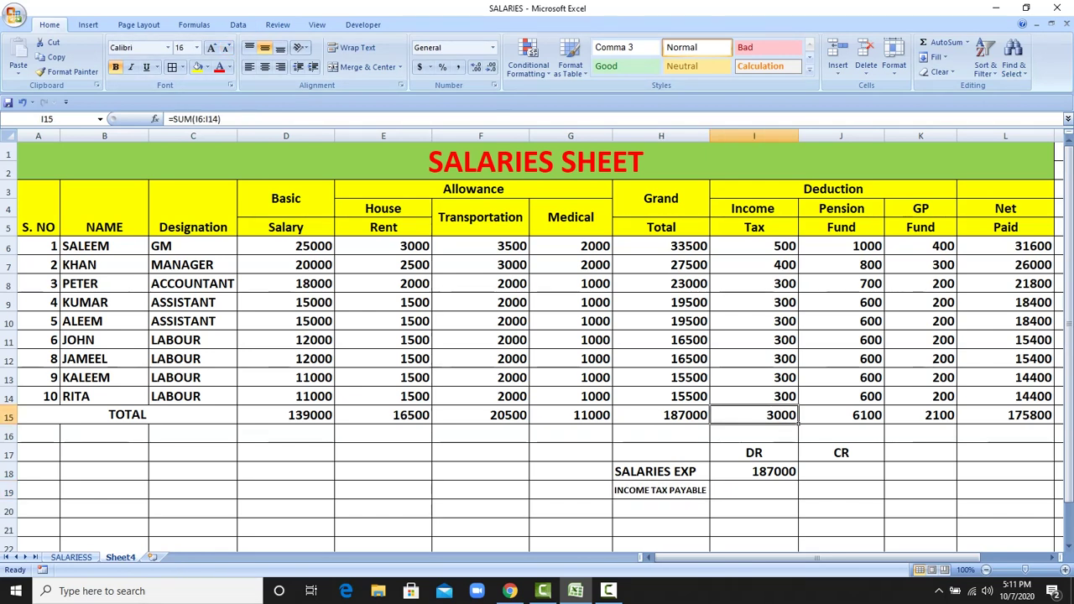
left_click(881, 495)
type("3000")
key("Return")
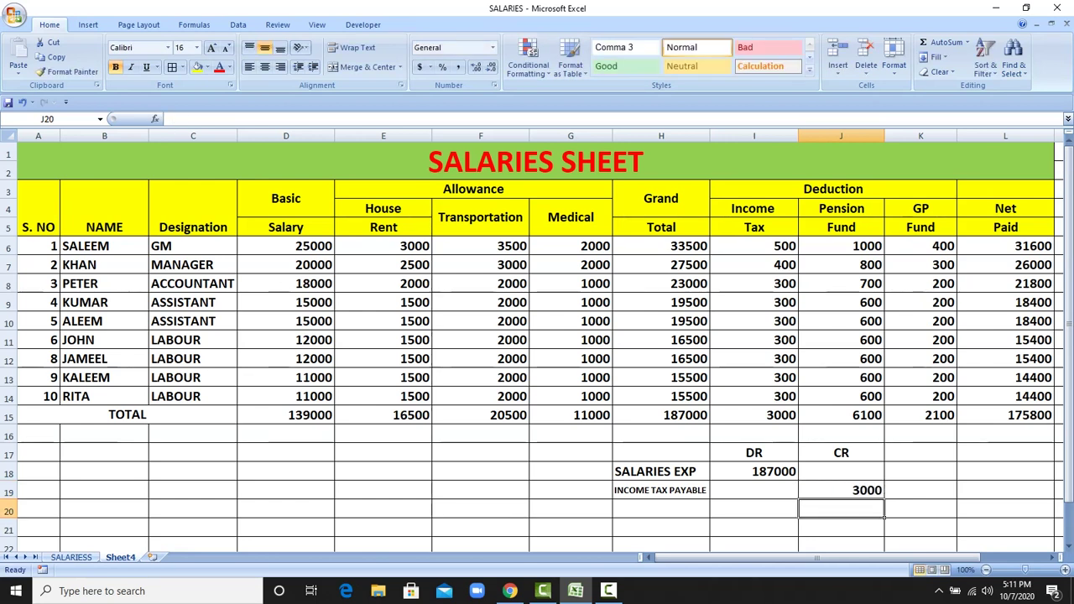
left_click(661, 508)
type("PENSION ")
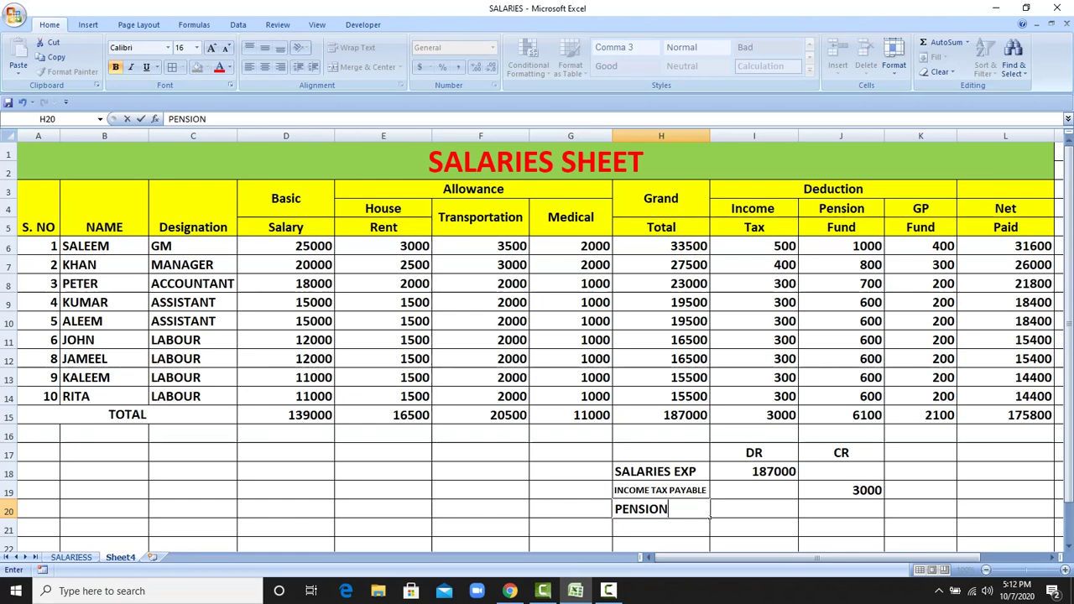
type("PA")
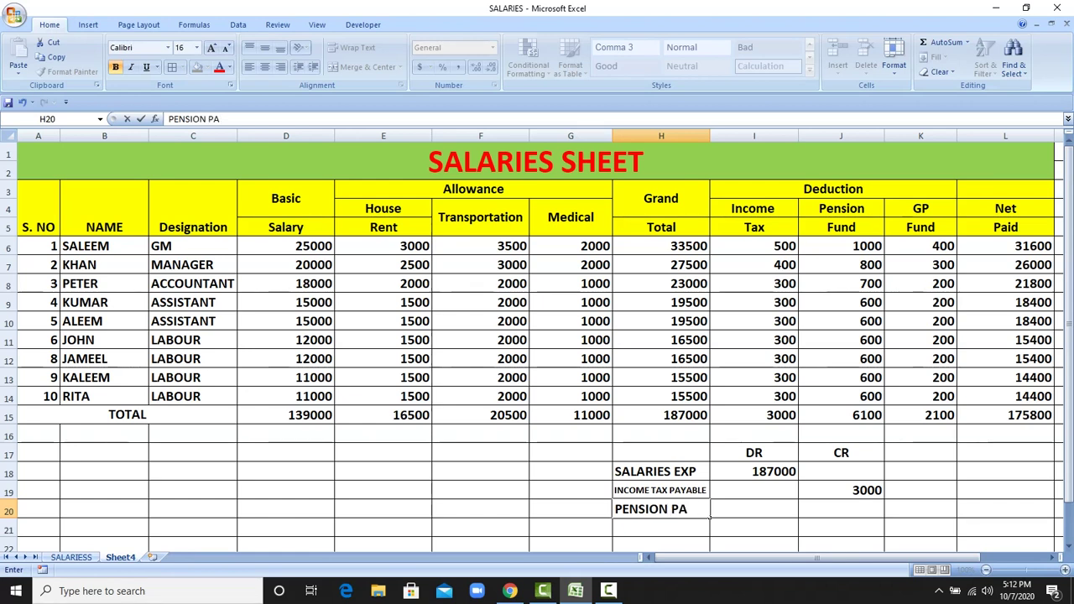
type("YABLE")
Step: Shrink the PENSION PAYABLE label's font and credit 6100 in J20
key("ctrl+Return")
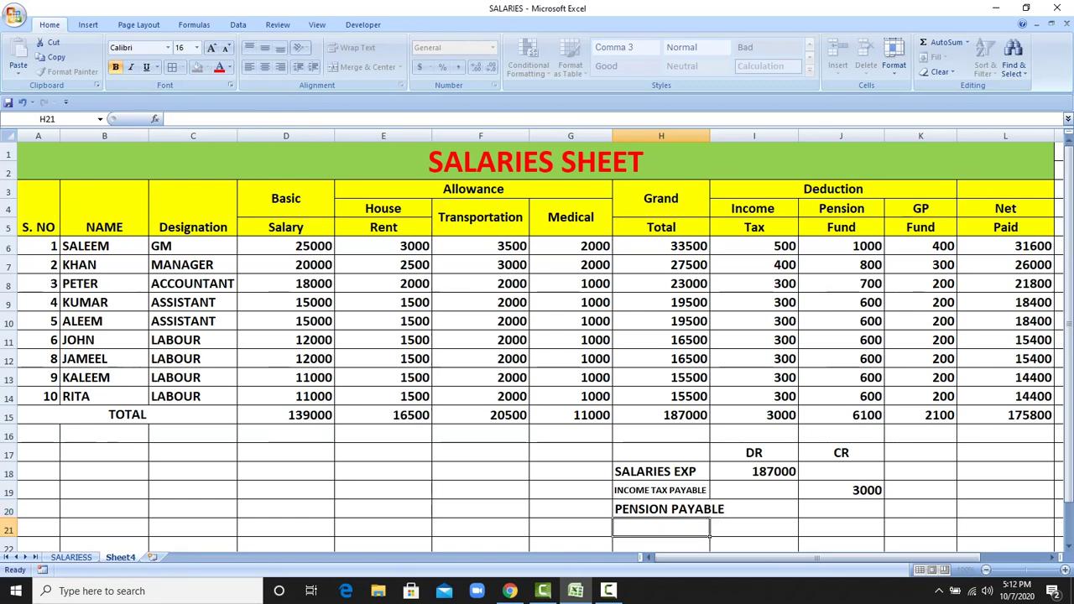
left_click(226, 47)
left_click(225, 47)
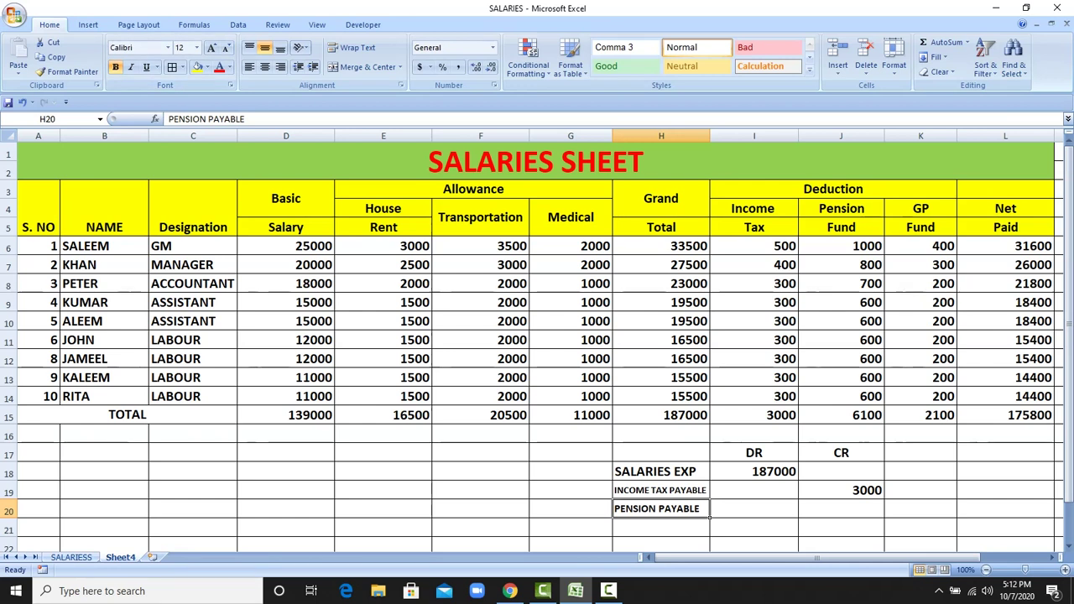
left_click(841, 509)
type("61")
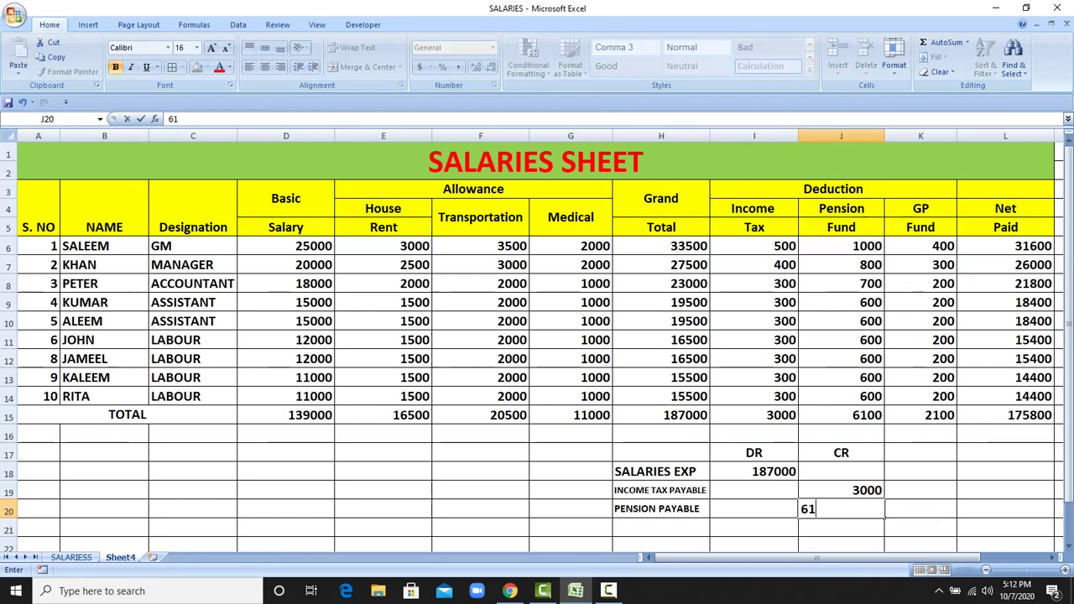
type("00")
key("Return")
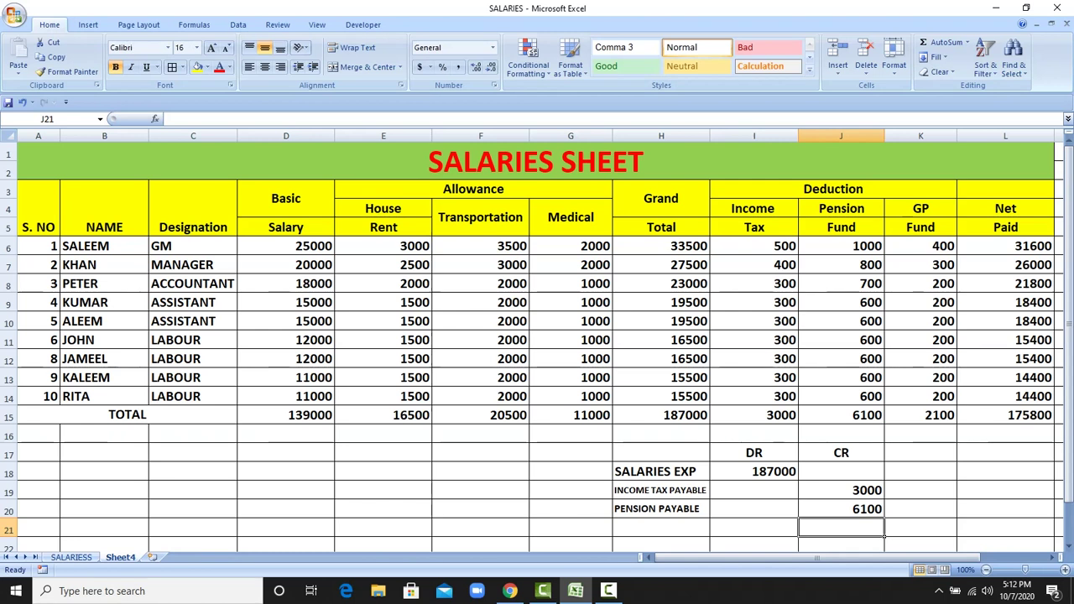
Step: Add GP PAYABLE in H21 with a 2100 credit in J21
left_click(707, 532)
type("G")
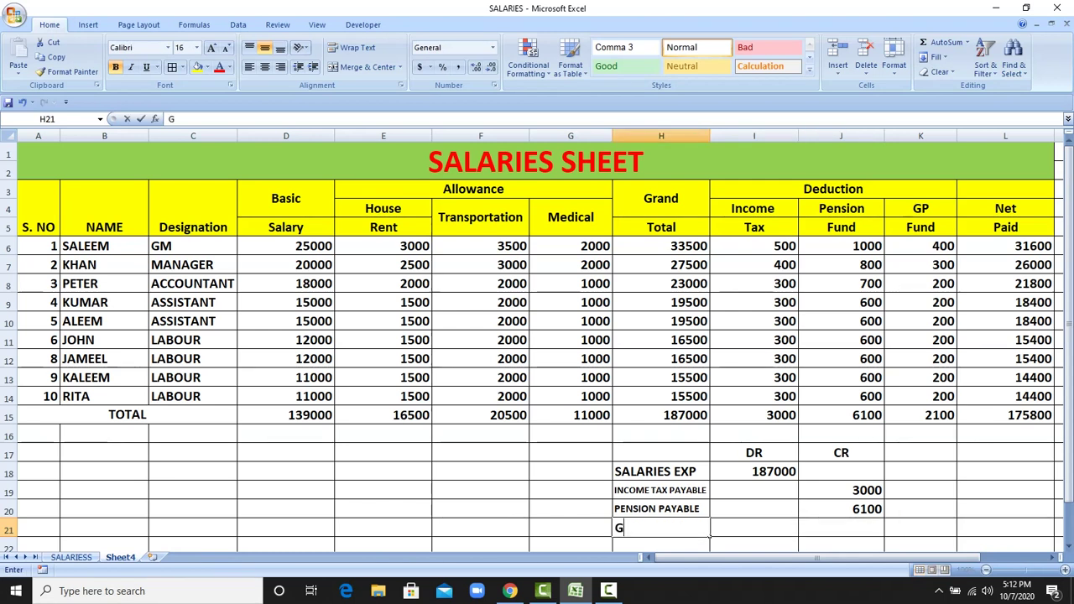
type("P PA")
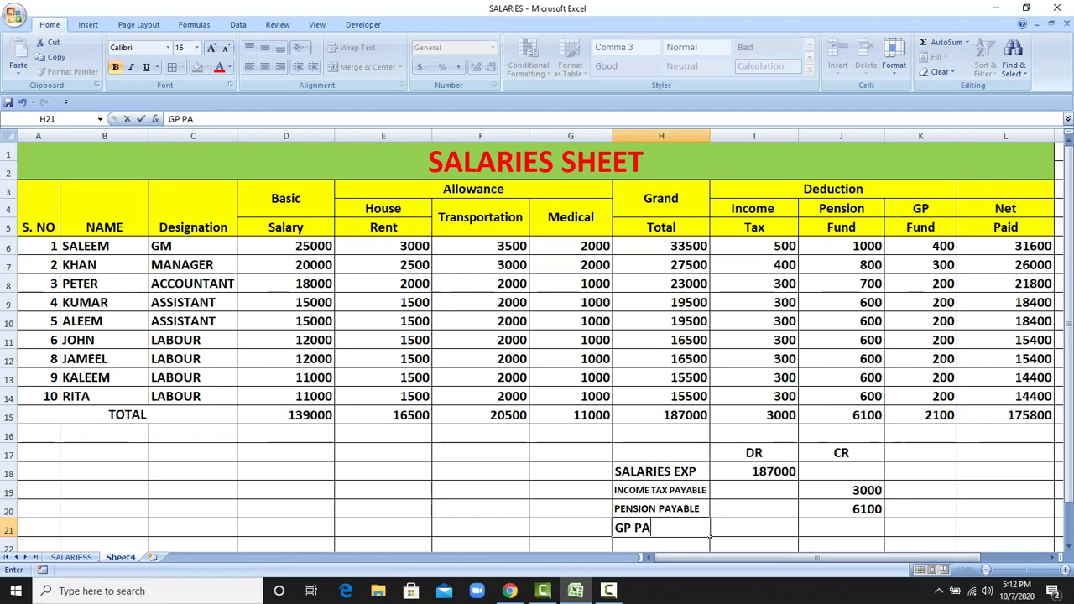
type("YABLE")
left_click(840, 527)
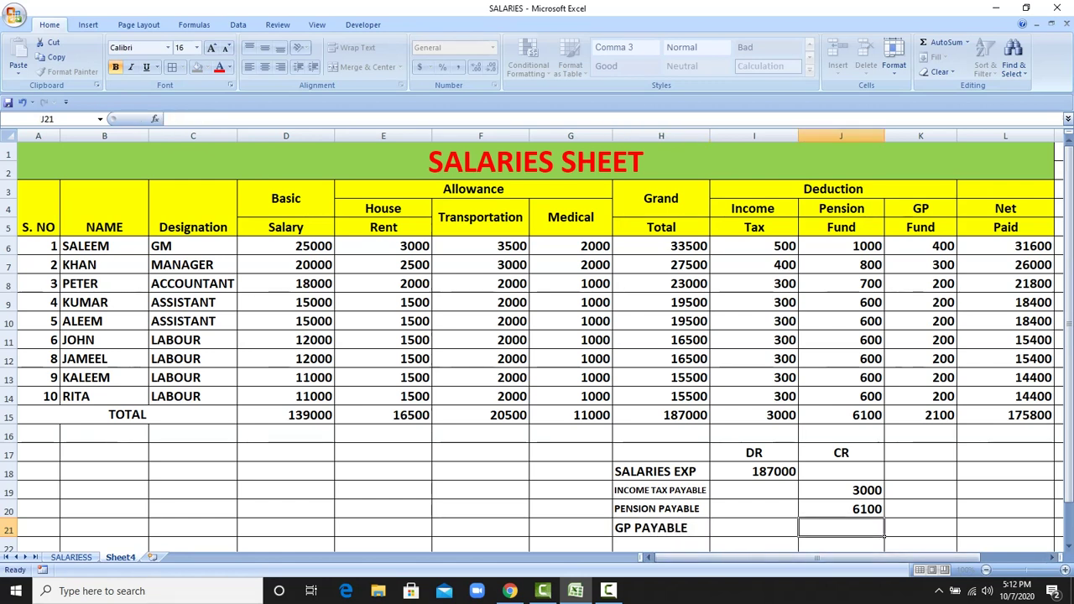
type("2100")
key("Return")
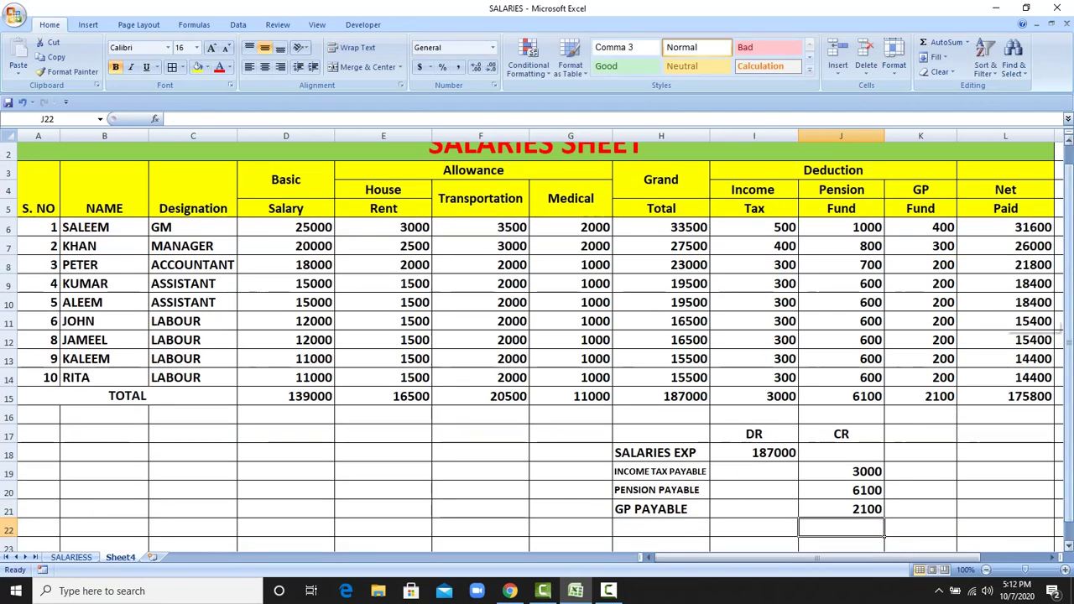
scroll(537, 346, "up", 1)
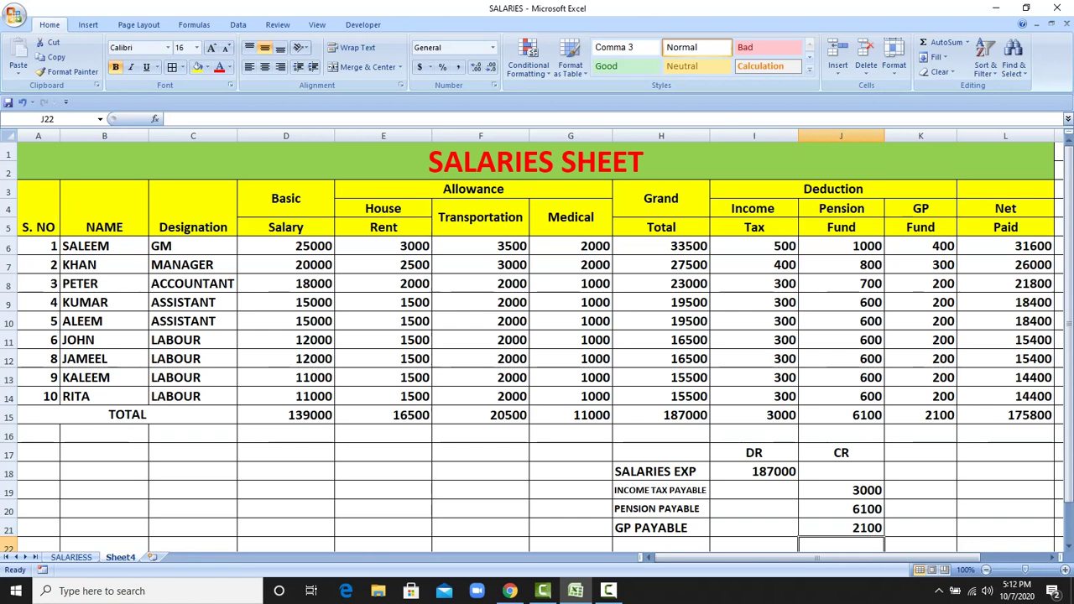
Step: Enter CASH / BANK in H22 with a 175800 credit in J22
left_click(661, 544)
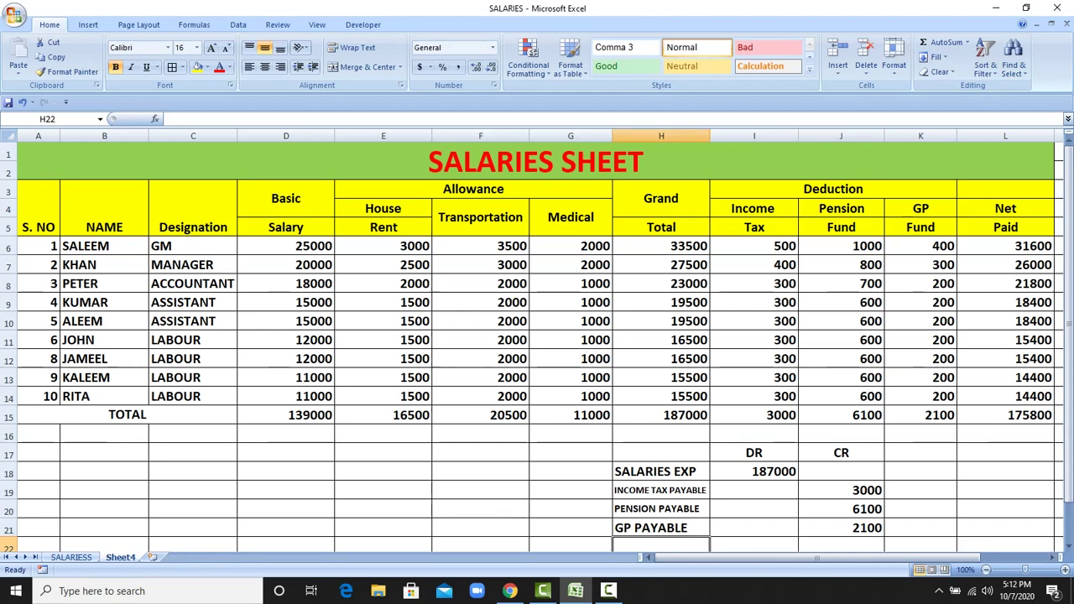
scroll(709, 536, "down", 1)
type("CASH")
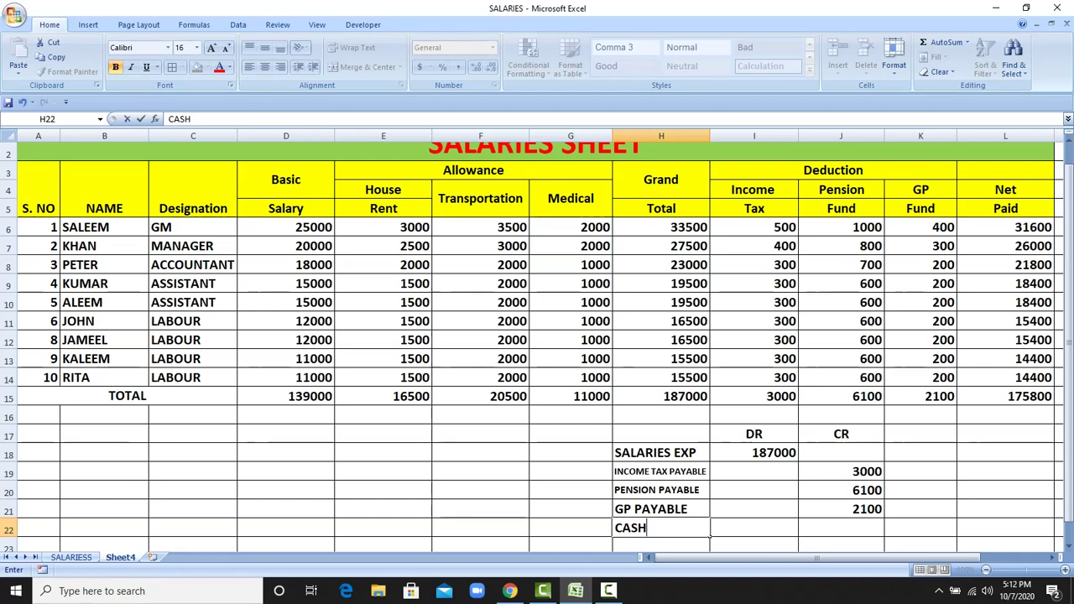
type(" / BANK")
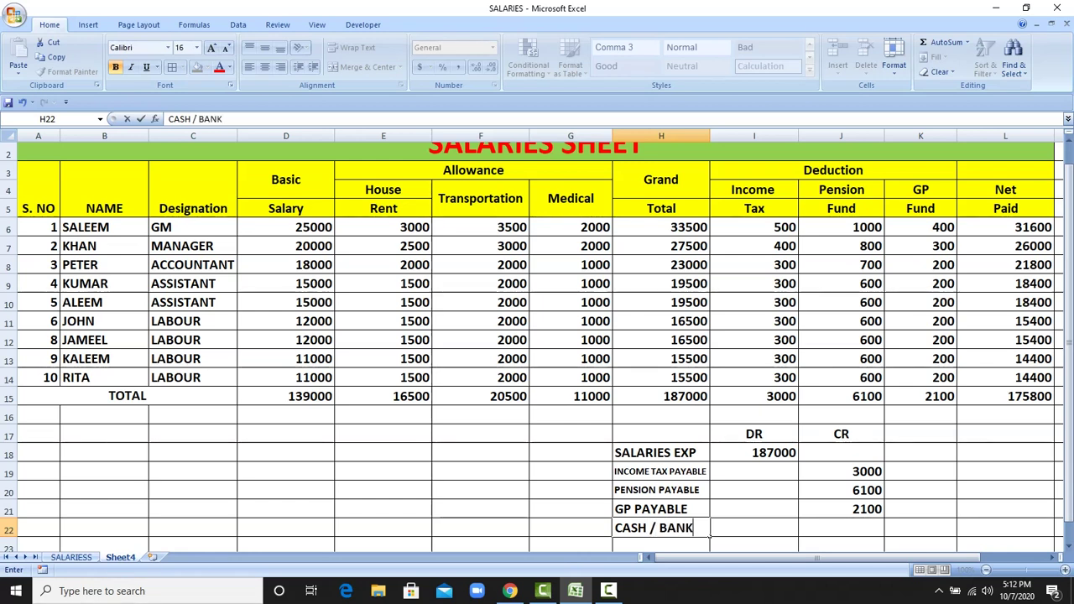
left_click(839, 528)
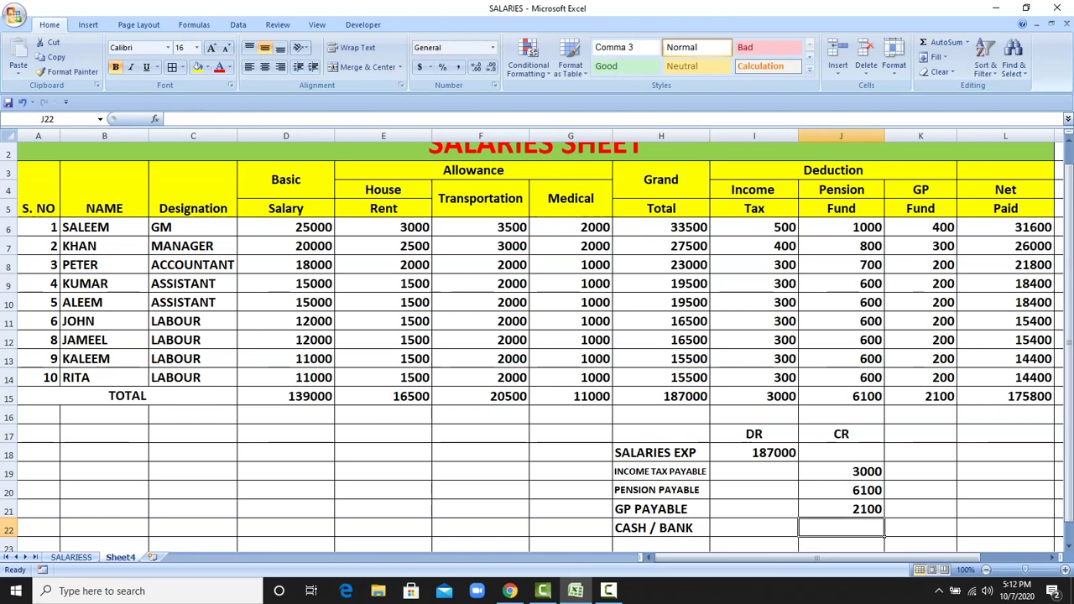
type("175")
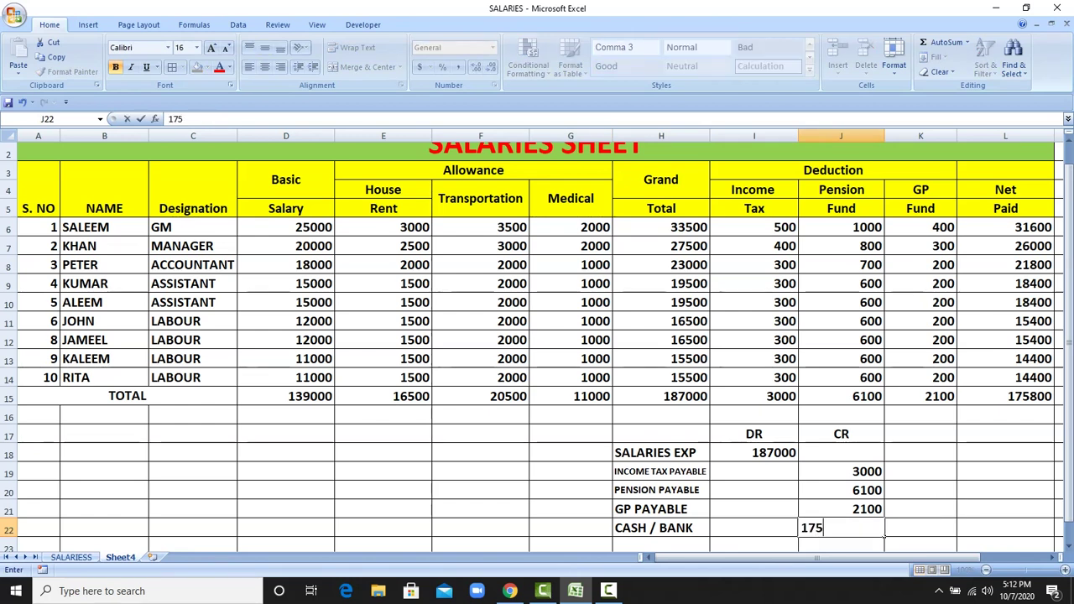
type("800")
key("Return")
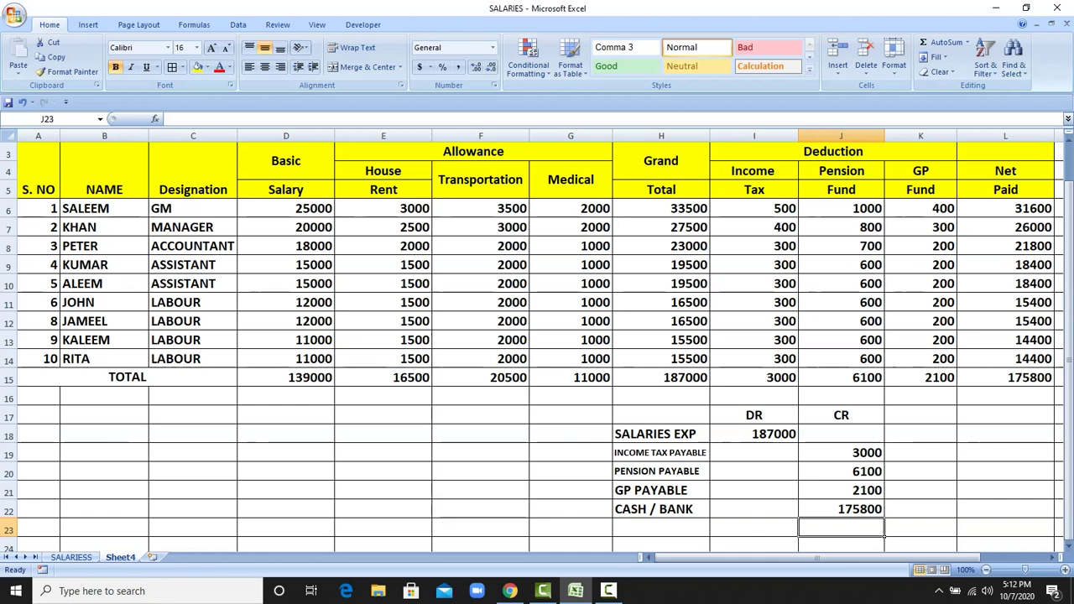
left_click(944, 42)
Step: AutoSum credits in J23 (=SUM(J19:J22)) and debits in I23 (=SUM(I18:I22)), both 187000
left_click(944, 42)
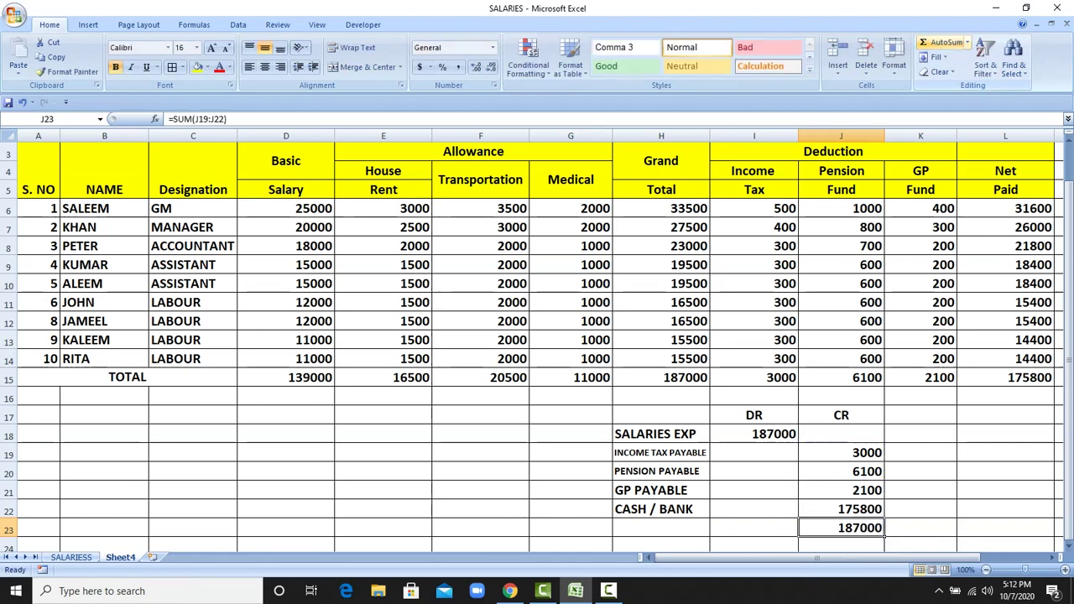
key("Left")
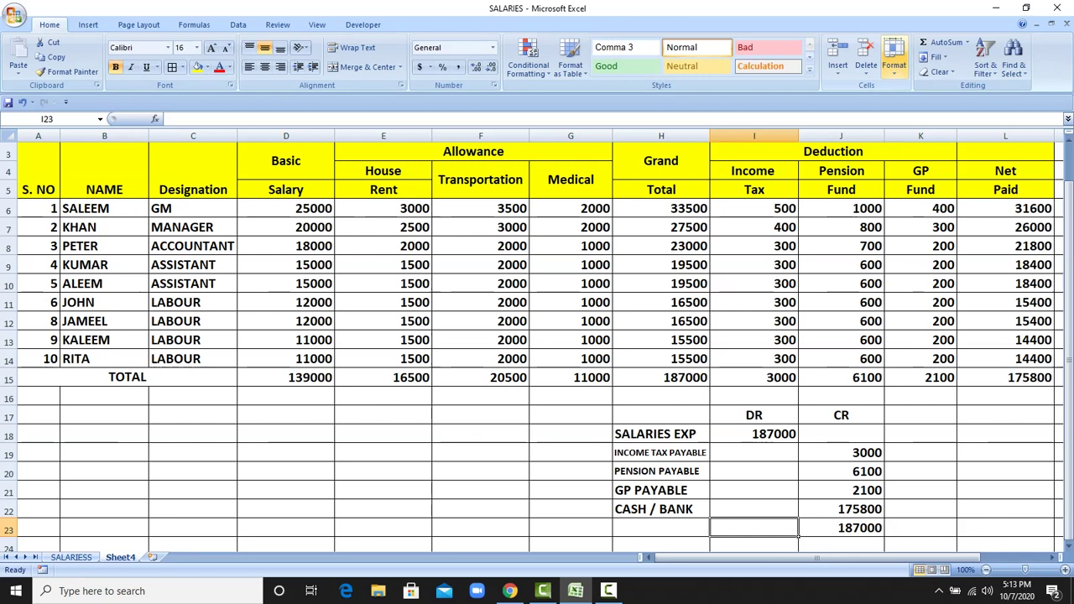
left_click(939, 42)
left_click(940, 42)
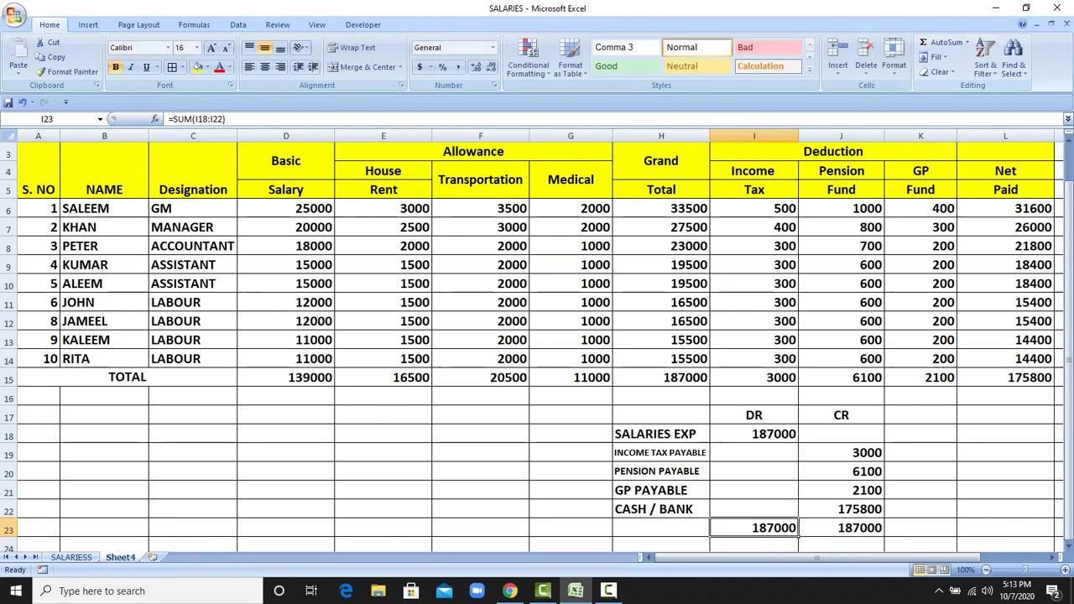
left_click(1006, 415)
left_click_drag(1068, 281, 1068, 266)
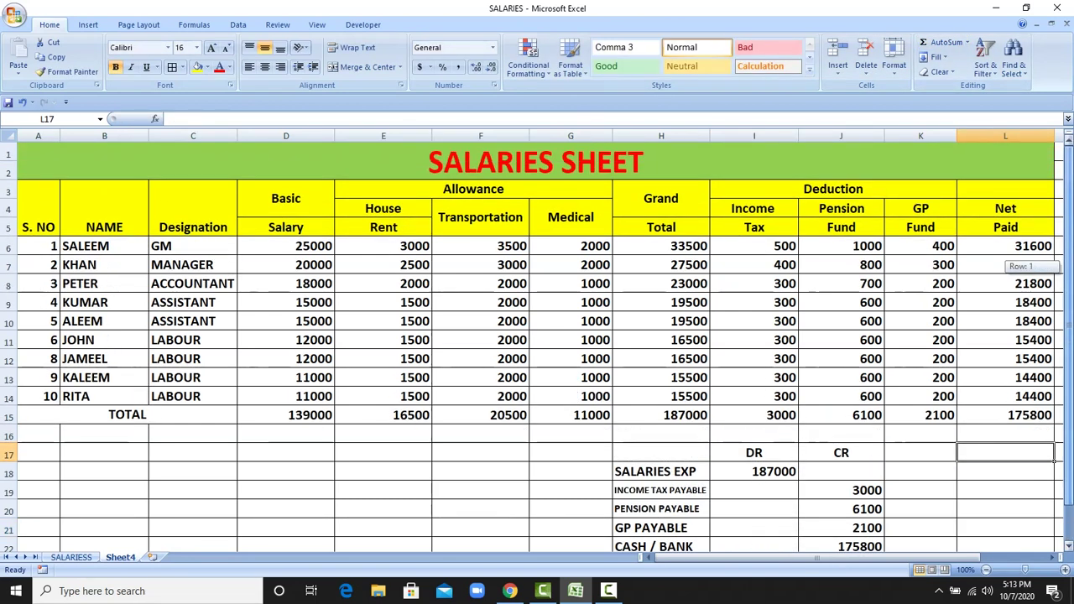
mouse_move(1068, 266)
left_mouse_down()
mouse_move(1067, 224)
mouse_move(1068, 239)
left_mouse_up()
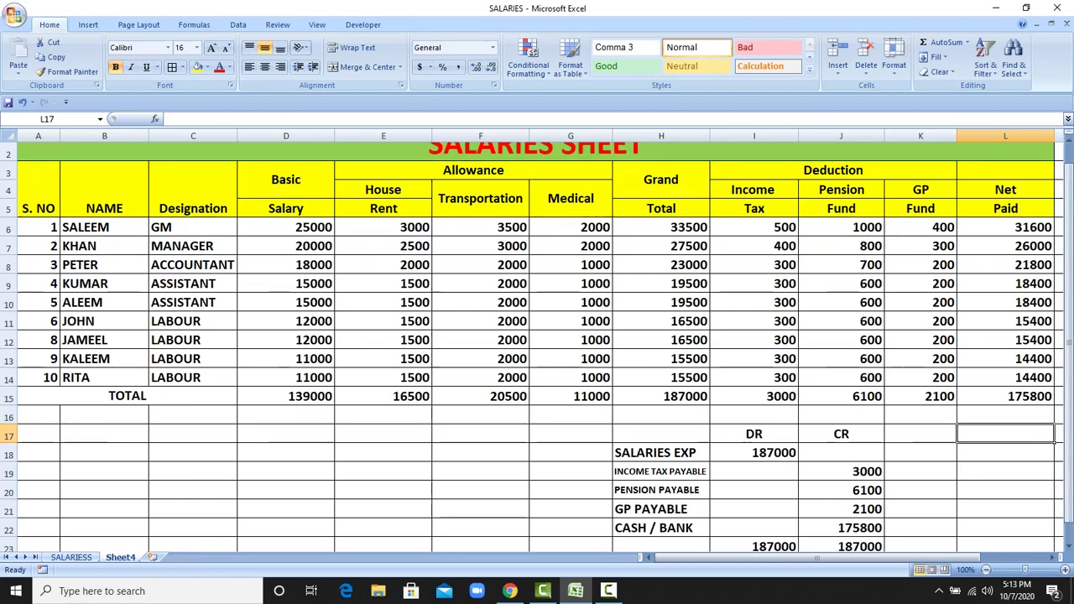
Step: Type DR under Grand Total and CR under Income Tax, Pension Fund, GP Fund and Net Paid
left_click(661, 414)
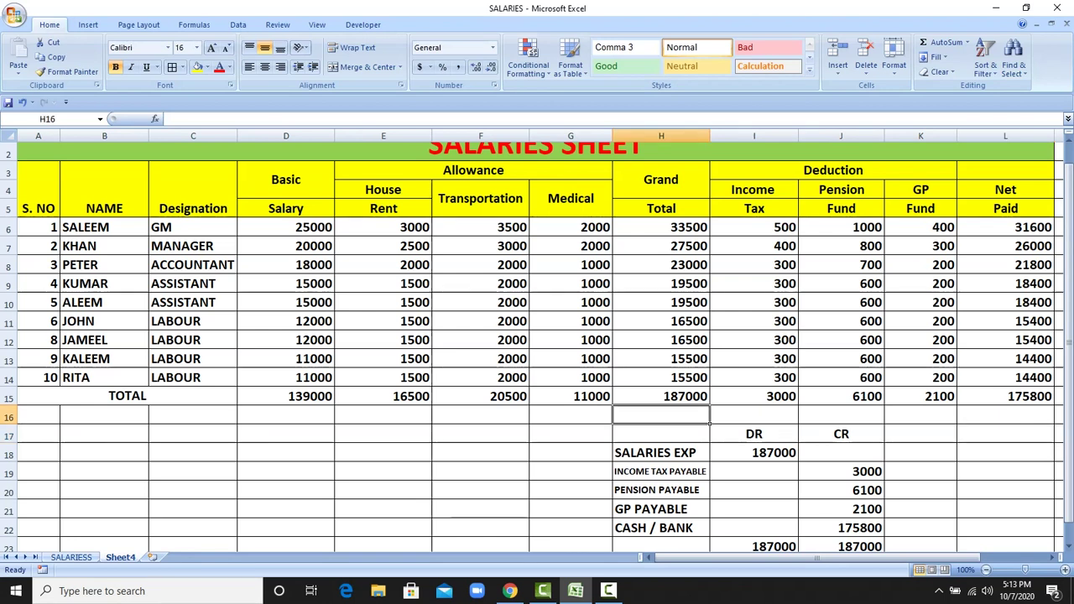
type("DR")
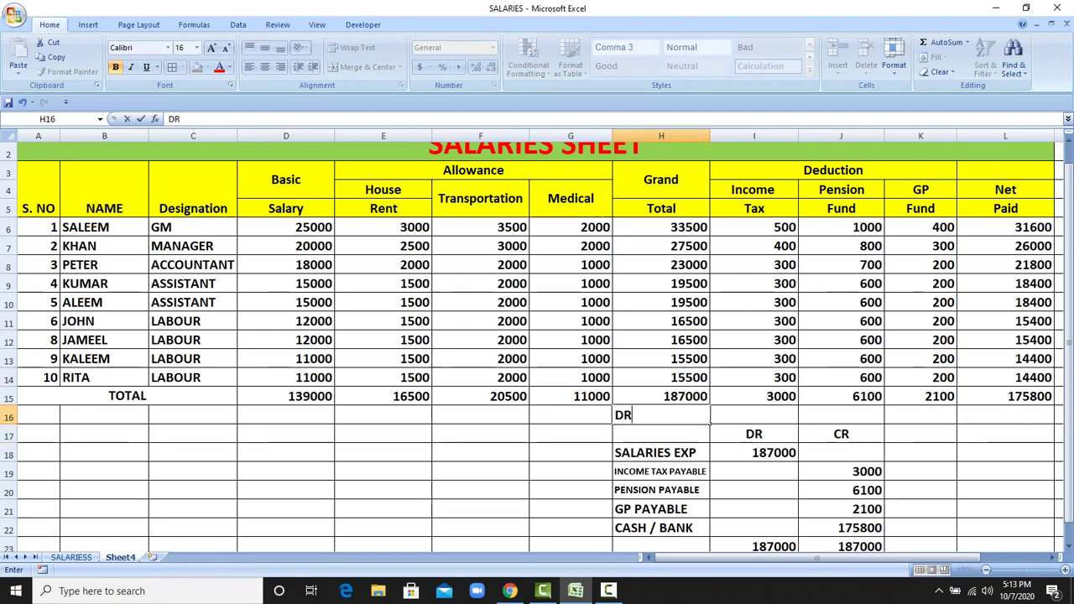
key("Return")
left_click(795, 421)
type("CR")
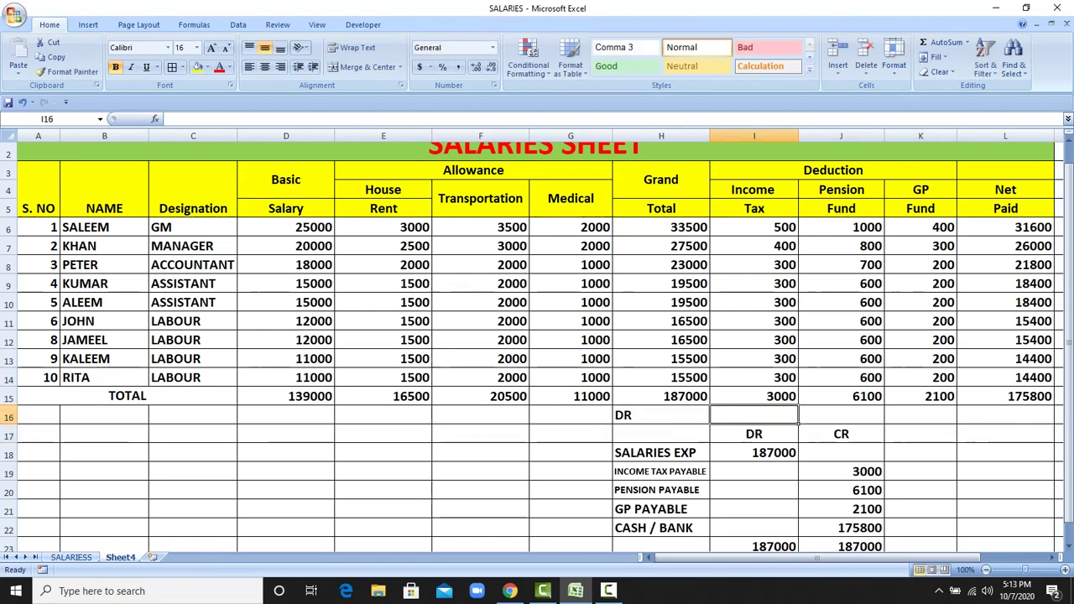
left_click(881, 422)
type("CR")
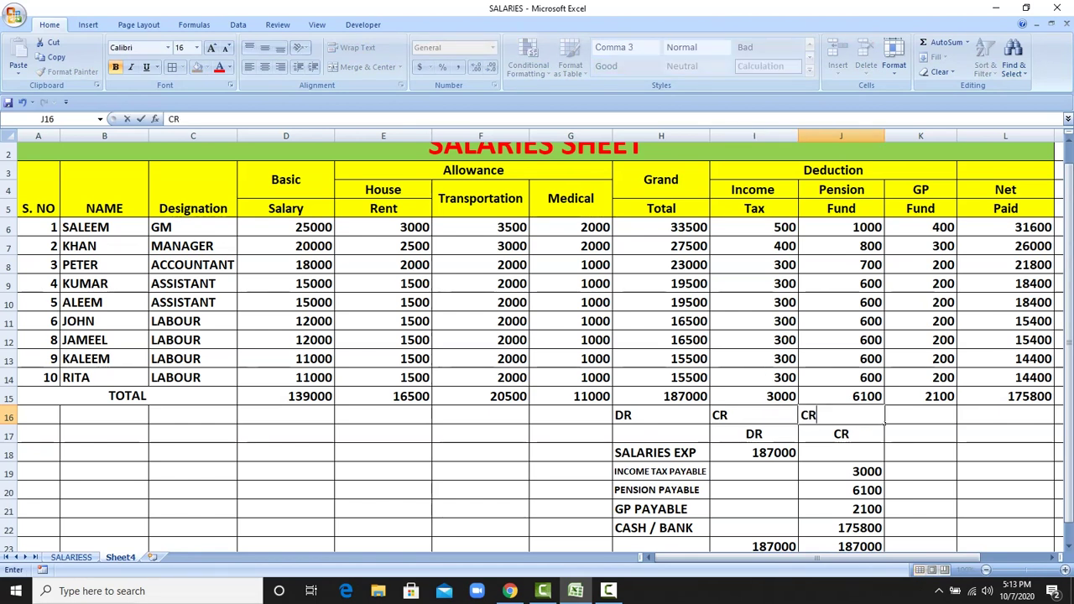
key("Return")
left_click(955, 422)
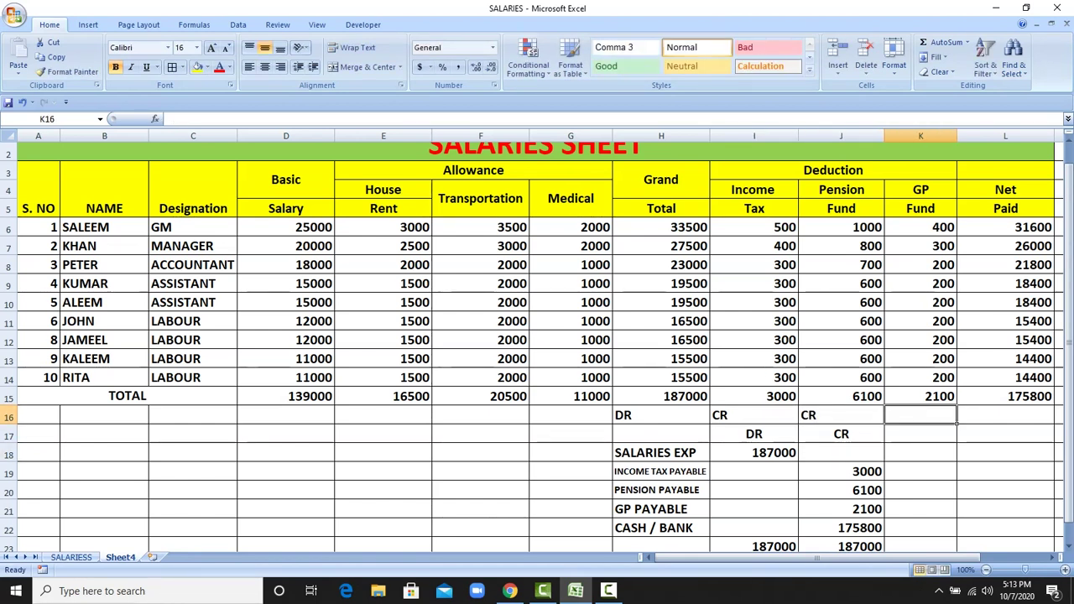
type("CR")
left_click(998, 417)
type("CR")
left_click(1050, 475)
Step: Centre the row 16 DR/CR labels and colour them red
left_click_drag(637, 415, 1049, 417)
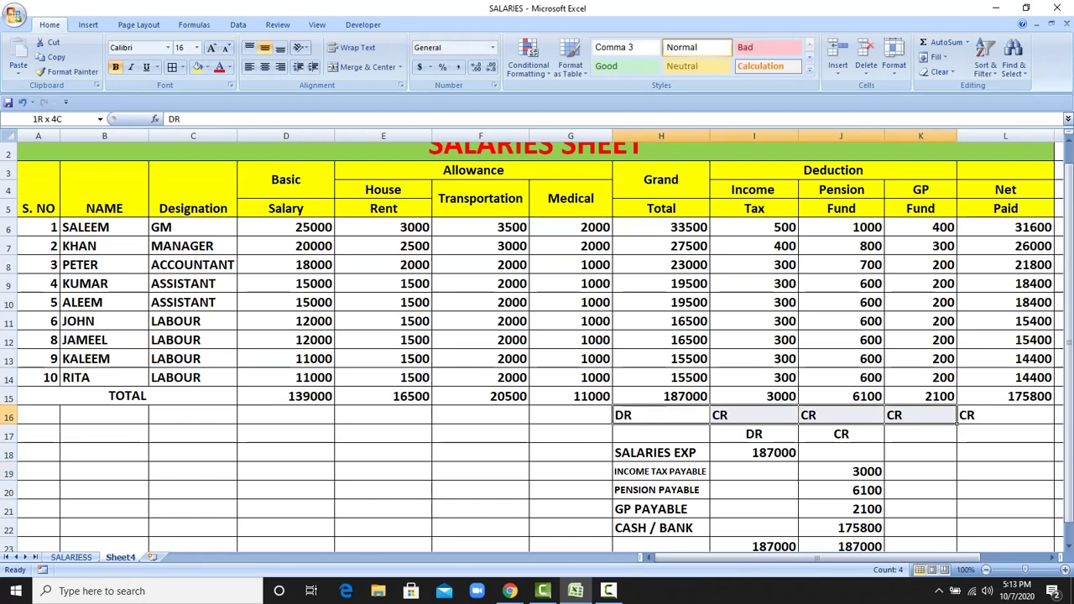
left_click(264, 66)
left_click(219, 67)
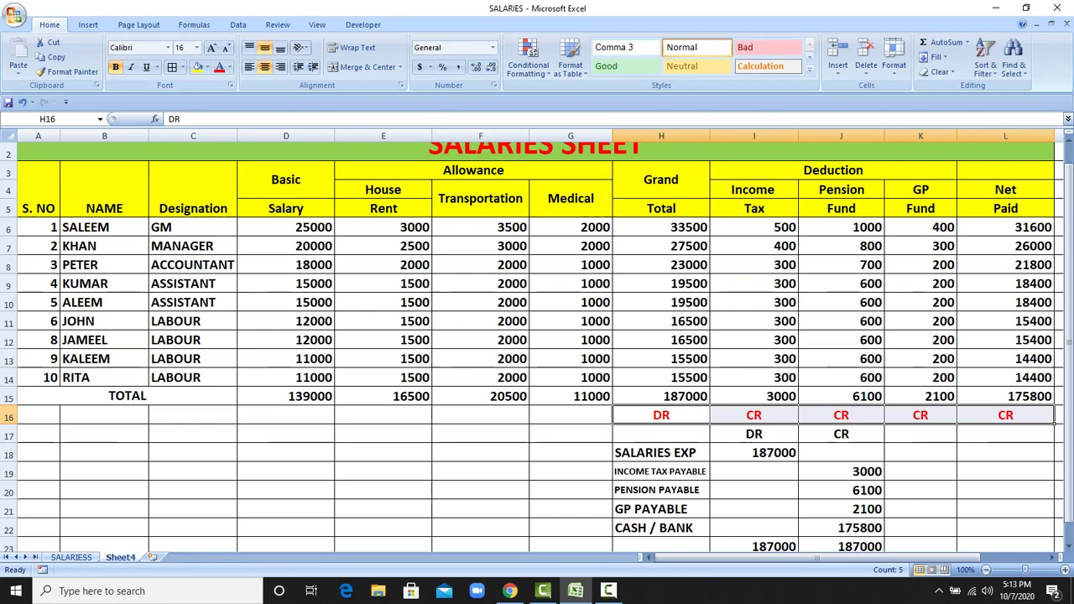
left_click(754, 453)
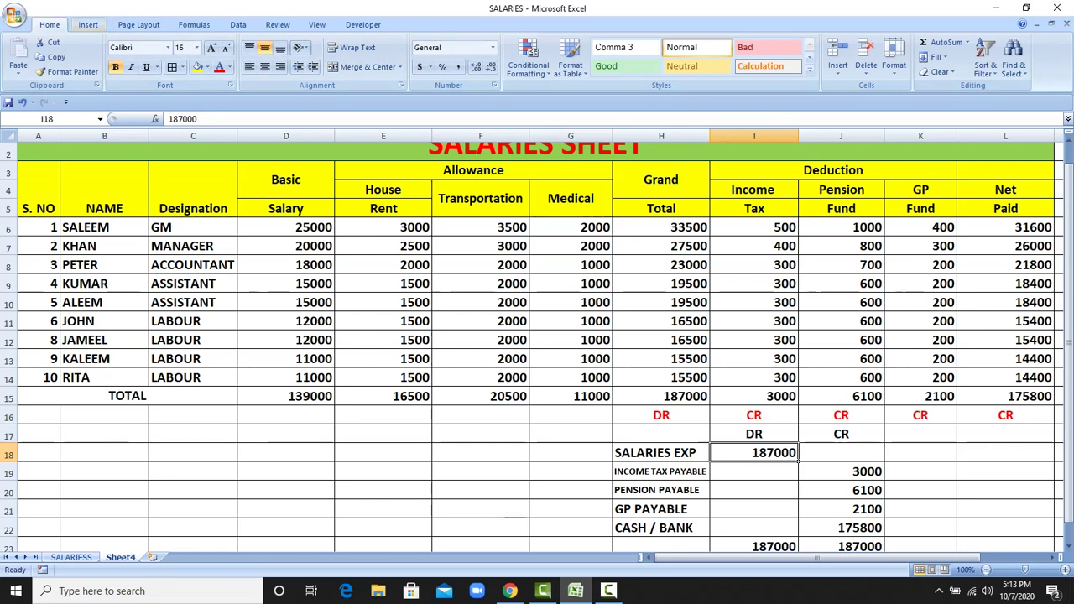
Step: Draw a black arrow from the 187000 Grand Total to the SALARIES EXP debit
left_click(88, 25)
left_click(149, 57)
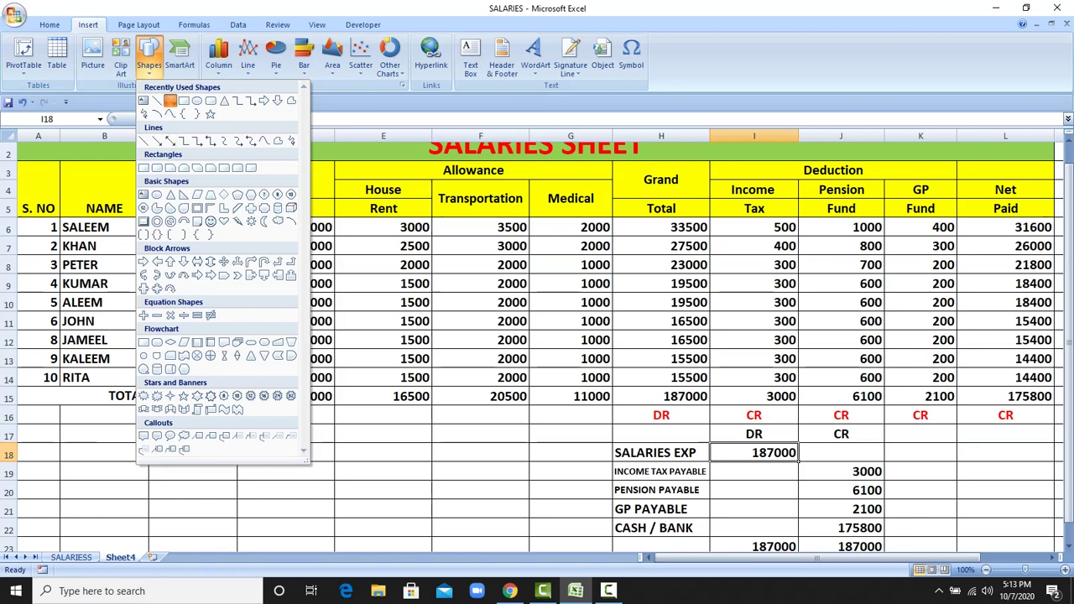
left_click(170, 101)
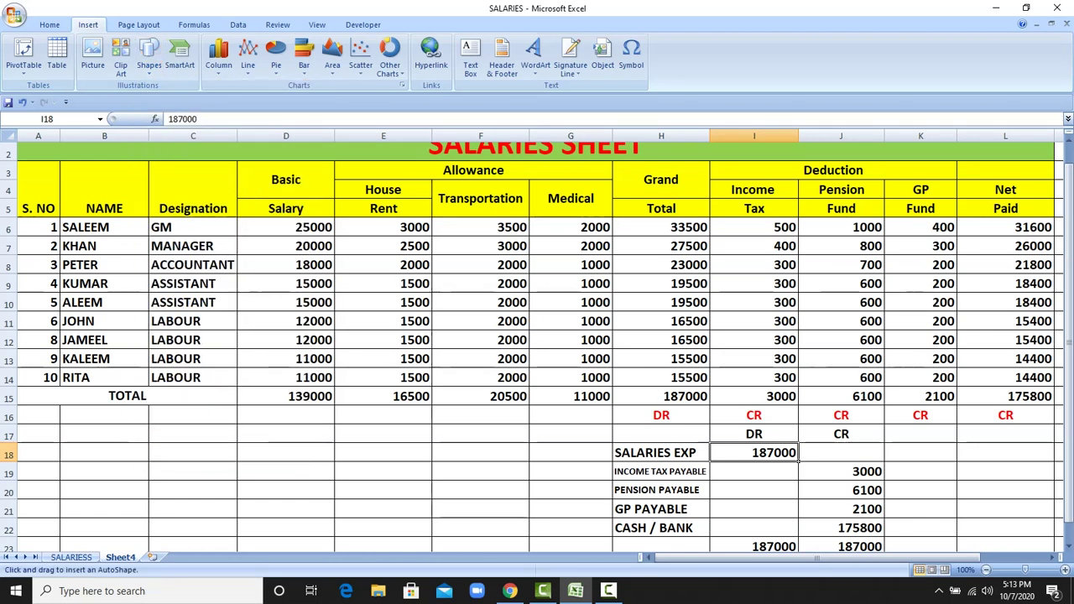
left_click_drag(734, 432, 749, 451)
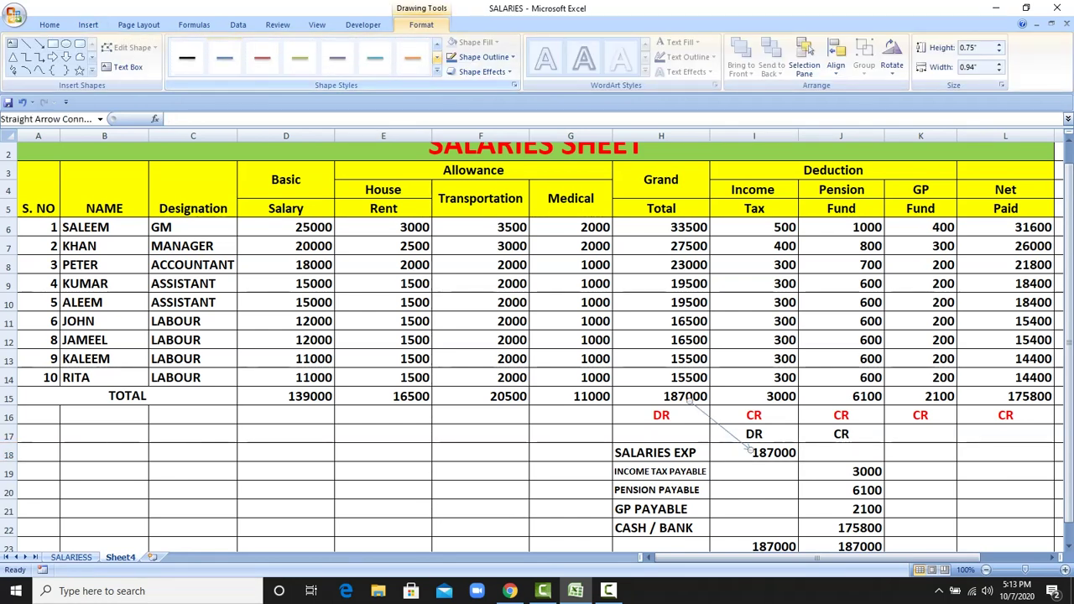
left_click(186, 57)
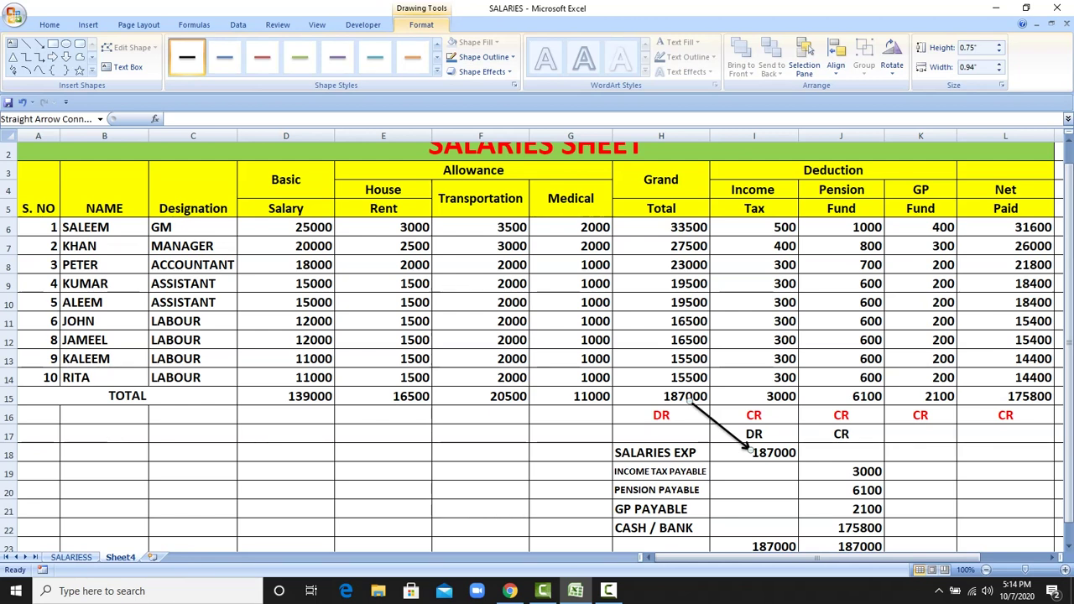
Step: Paste a copy of the arrow, linking the 3000 Income Tax total to INCOME TAX PAYABLE
left_click(756, 396)
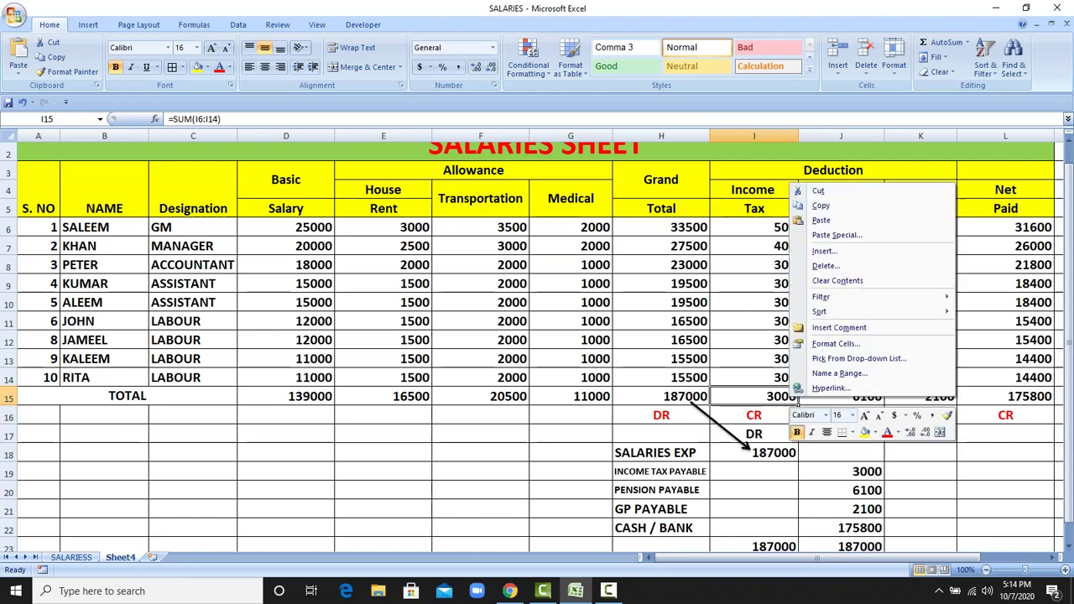
right_click(797, 402)
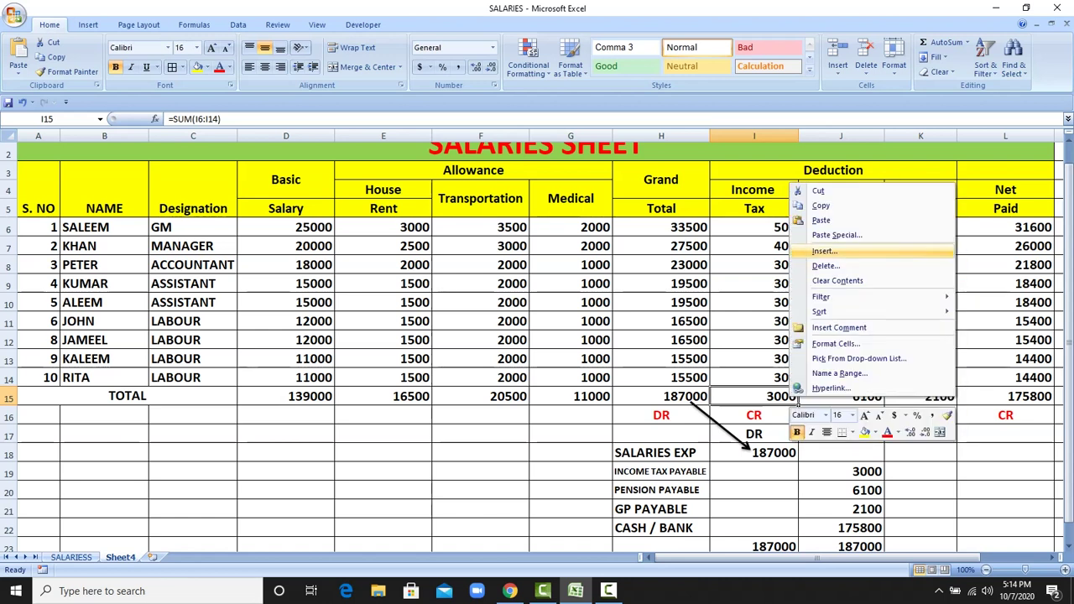
left_click(821, 220)
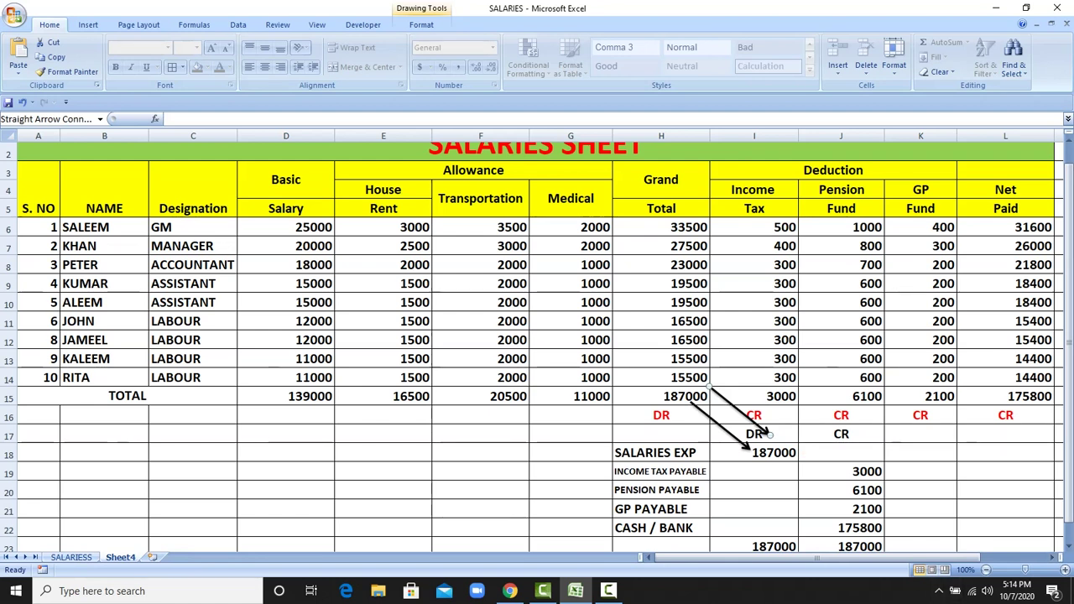
left_click_drag(739, 411, 814, 422)
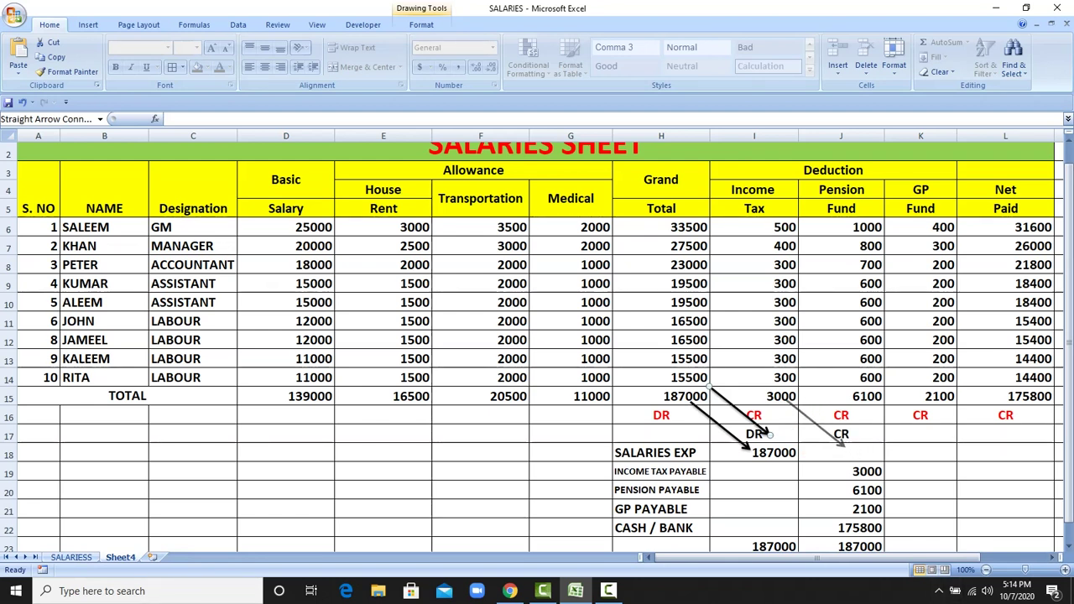
left_click_drag(814, 423, 854, 470)
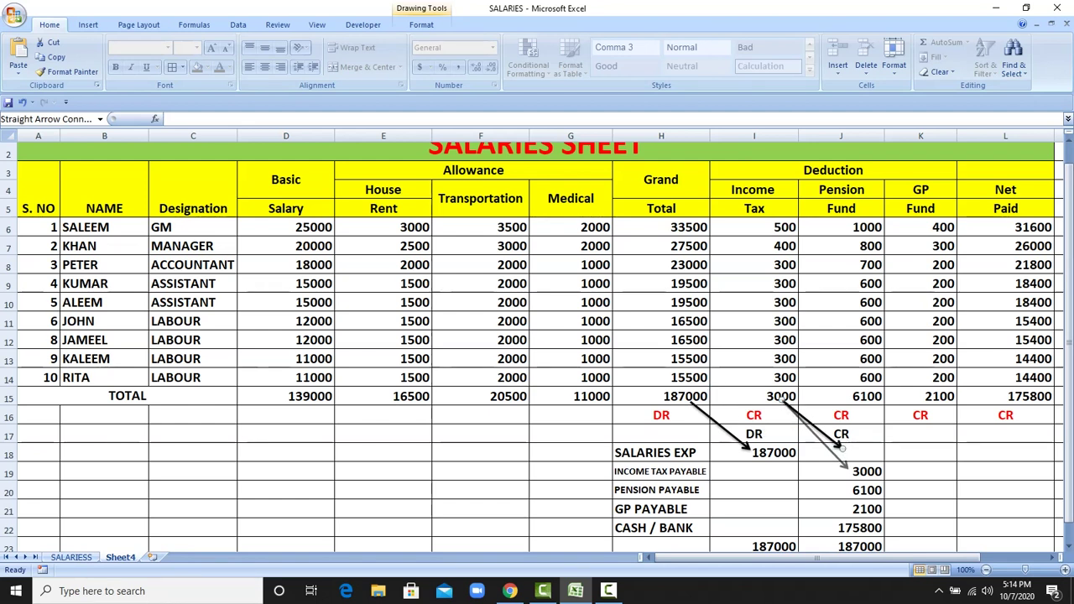
left_click(921, 472)
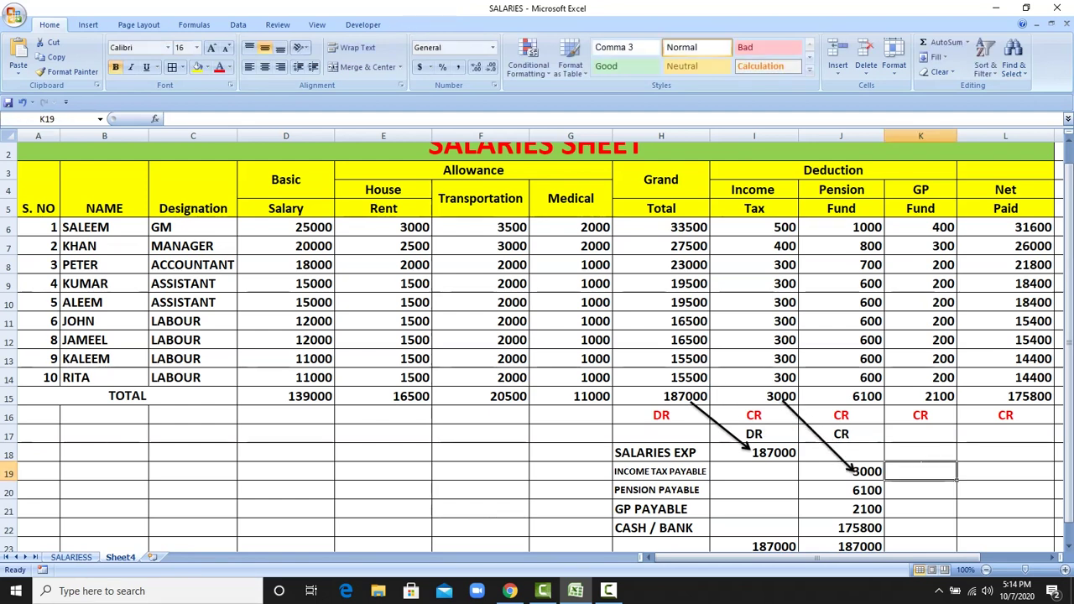
left_click(819, 435)
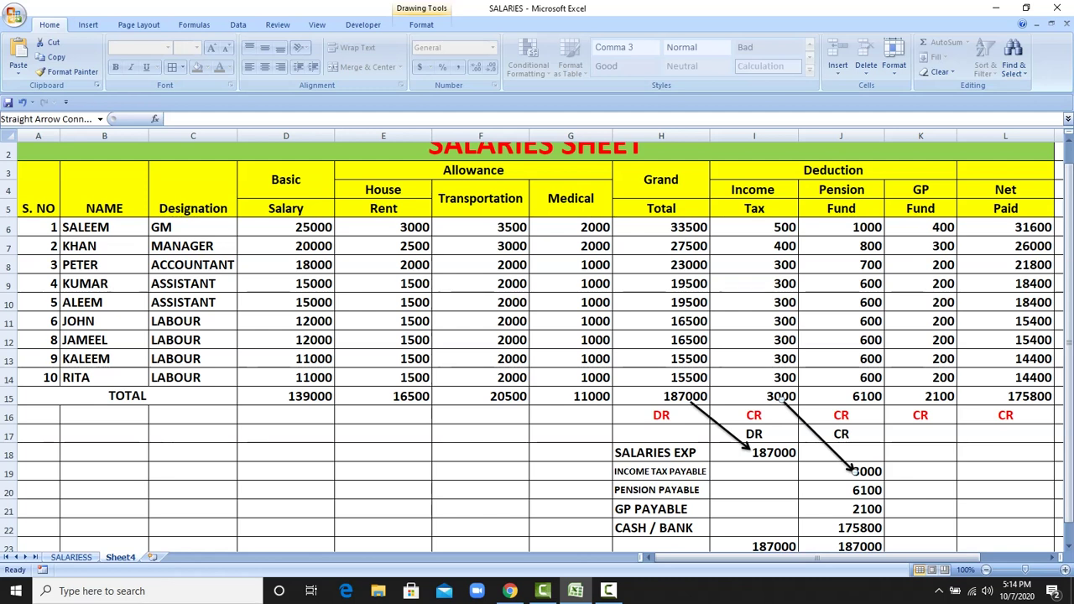
left_click(921, 490)
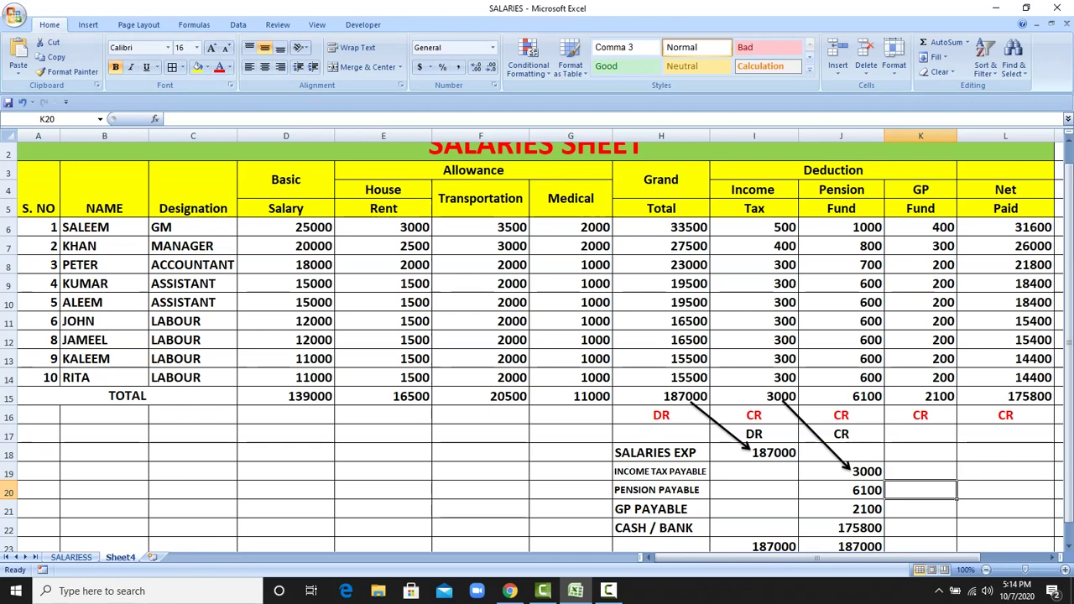
Step: Draw a black arrow from the 6100 Pension total to PENSION PAYABLE
left_click(89, 24)
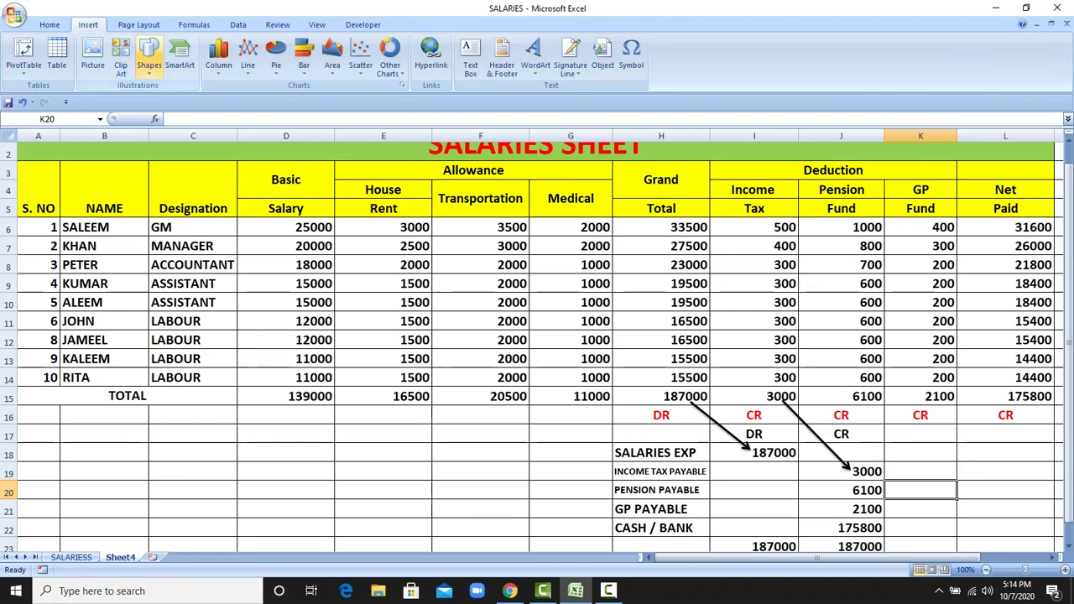
left_click(149, 55)
left_click(170, 101)
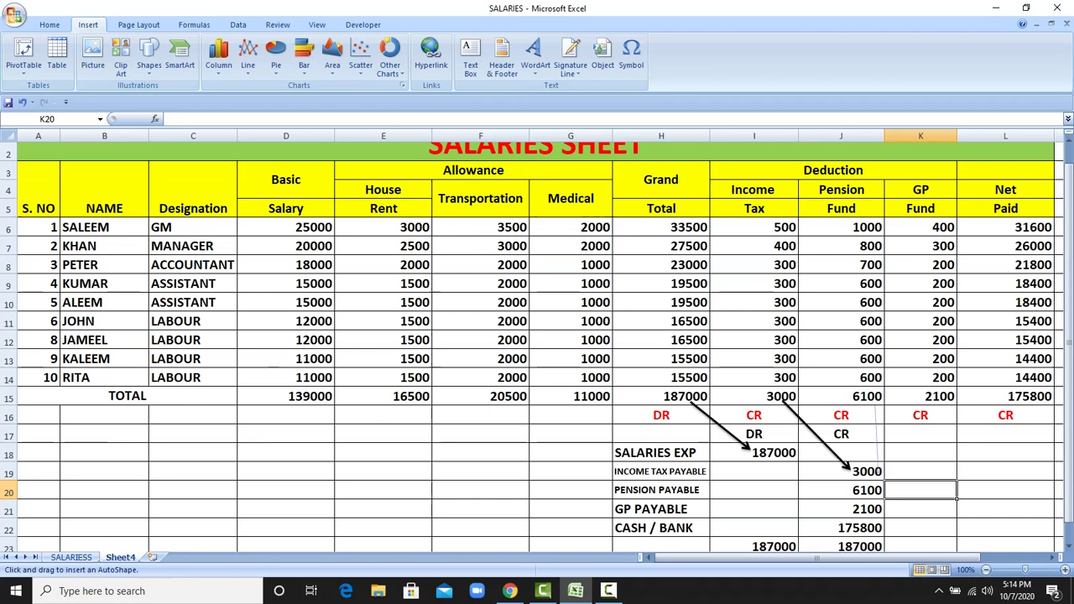
left_click_drag(877, 434, 973, 433)
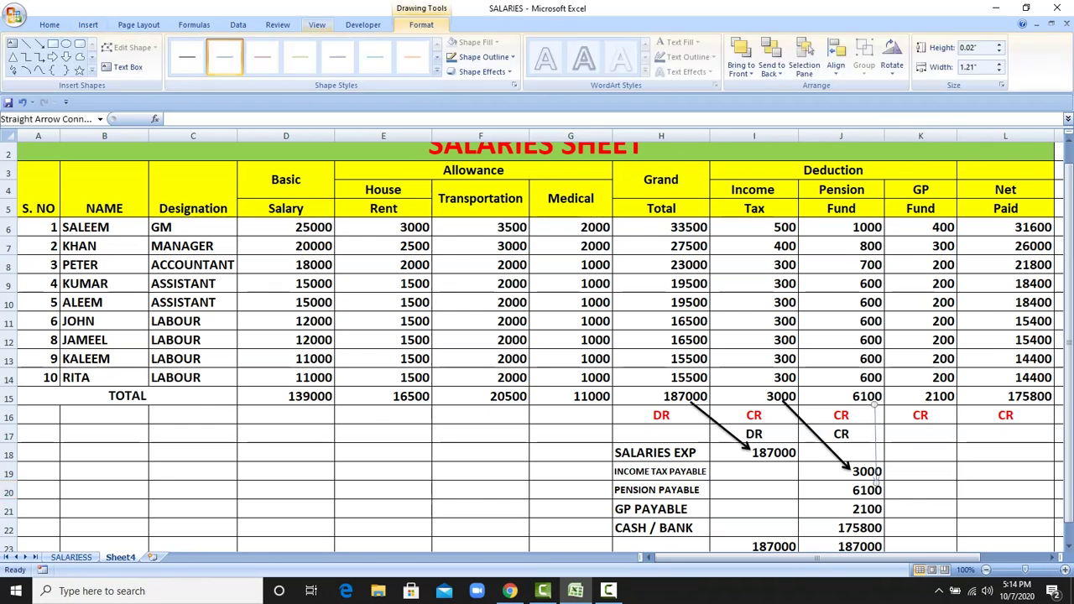
left_click(187, 56)
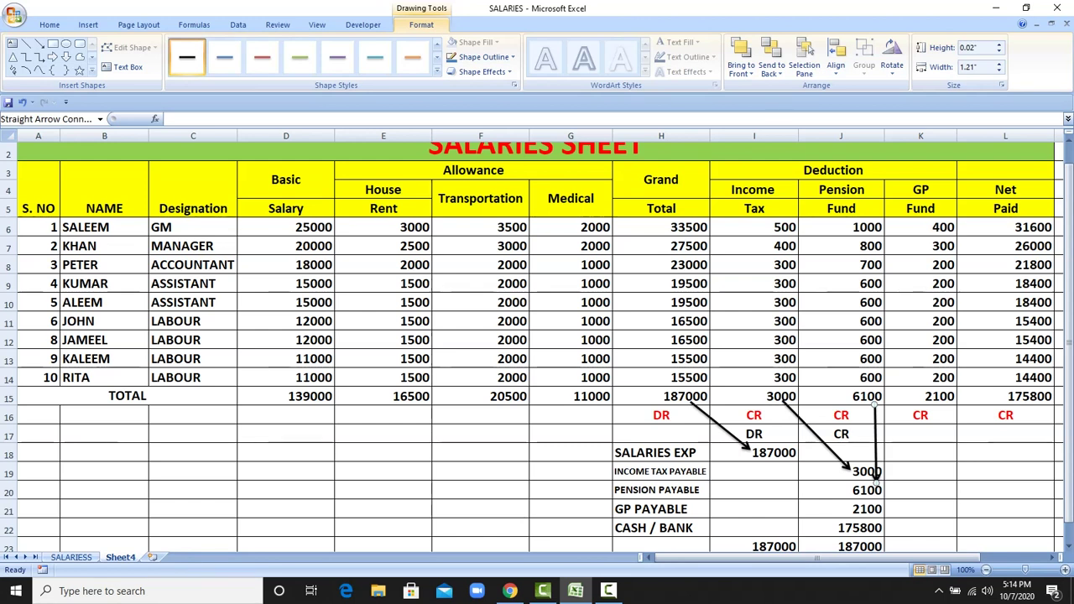
Step: Draw a black arrow from the 2100 GP Fund total to GP PAYABLE
left_click(40, 43)
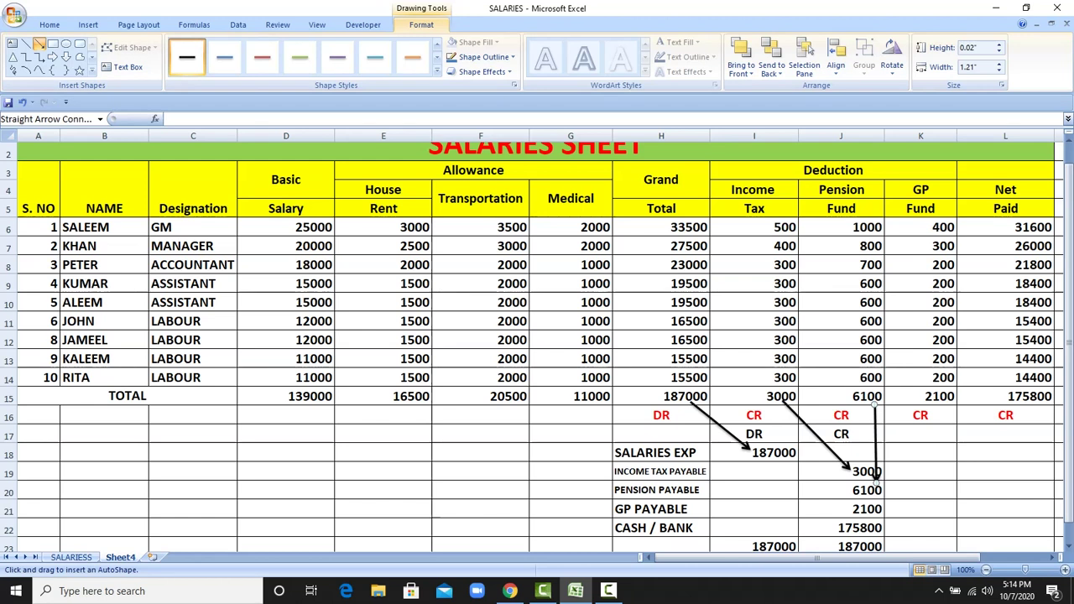
left_click_drag(936, 403, 881, 509)
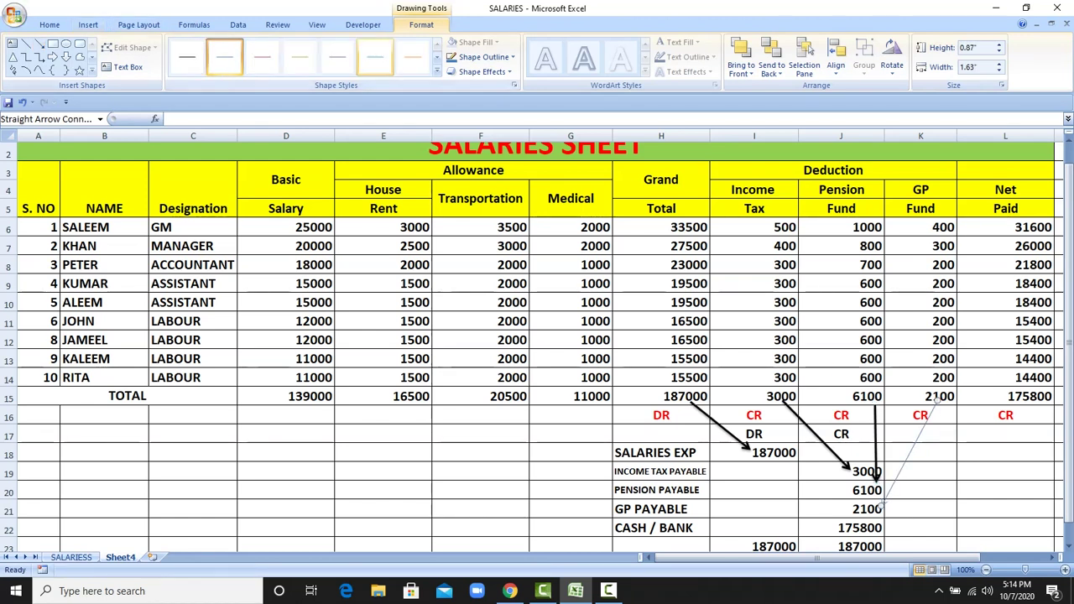
left_click(186, 57)
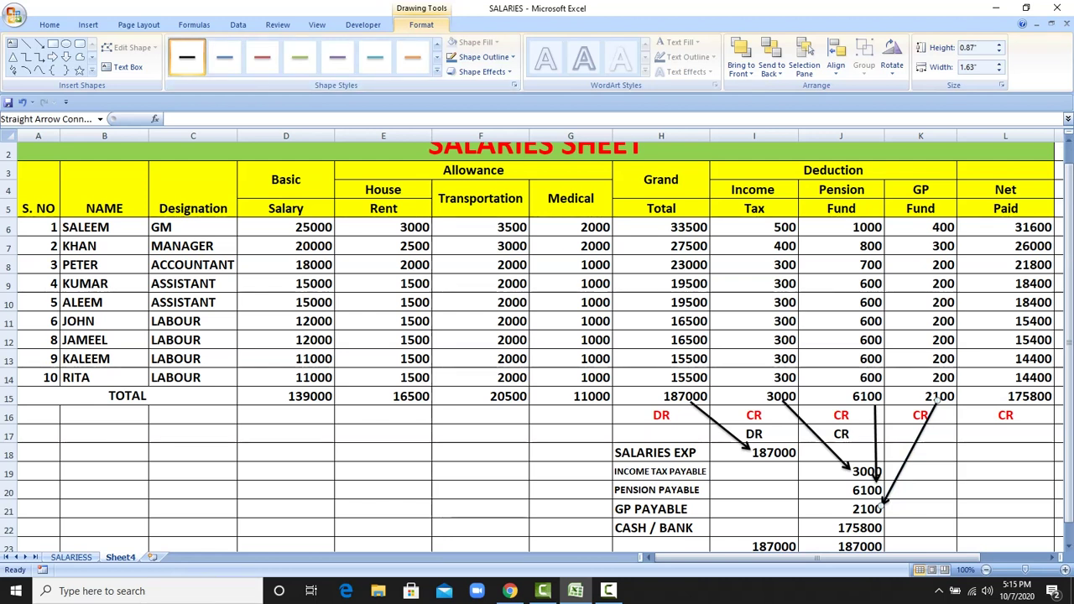
left_click(1007, 396)
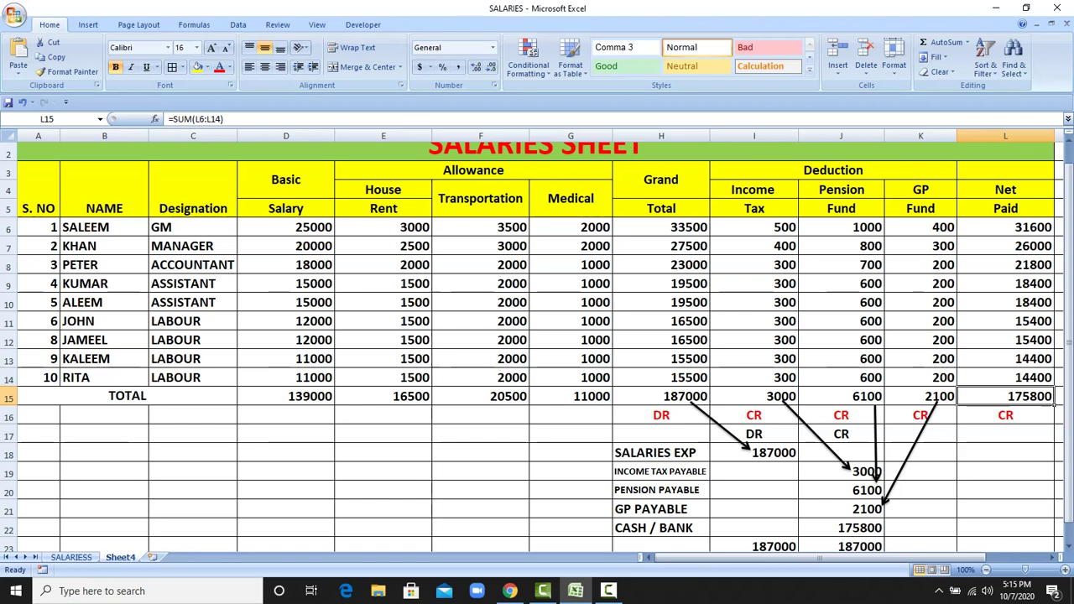
Step: Draw an arrow from the 175800 Net Paid total to CASH / BANK
left_click(88, 24)
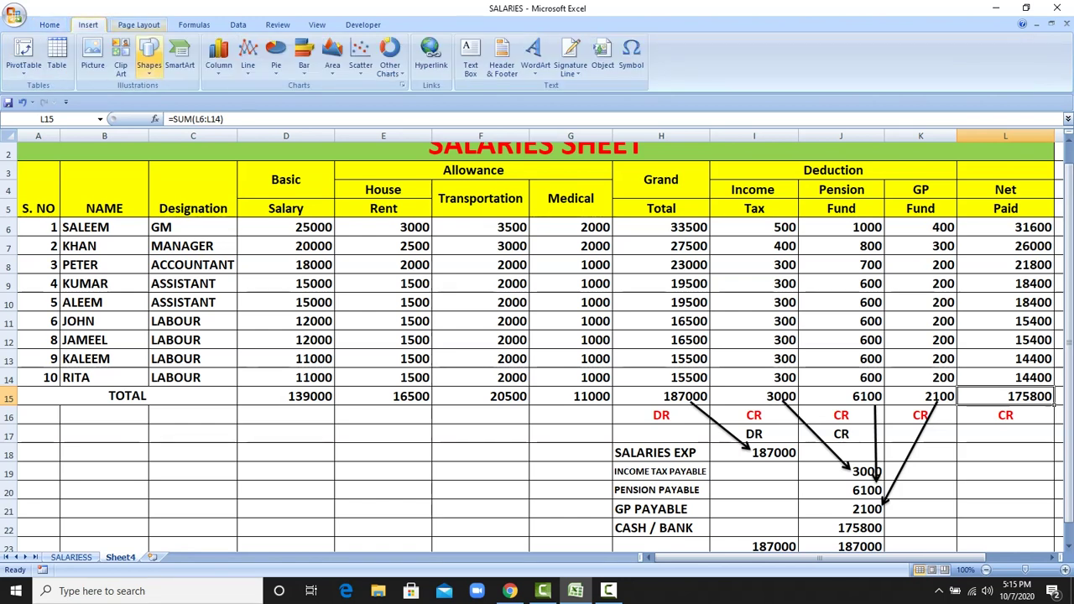
left_click(149, 54)
left_click(170, 101)
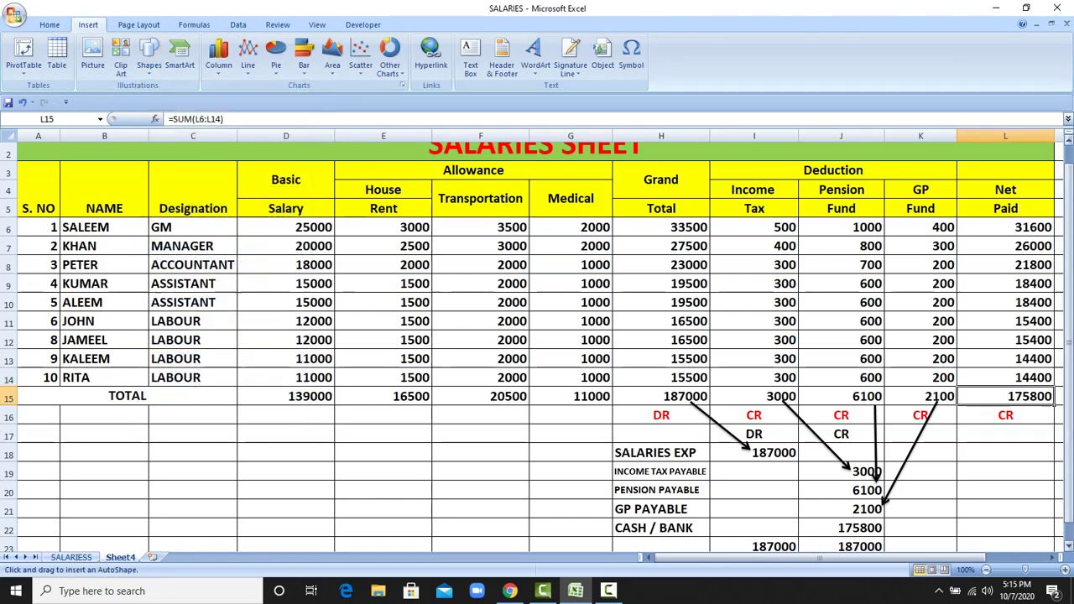
left_click_drag(1005, 418, 885, 523)
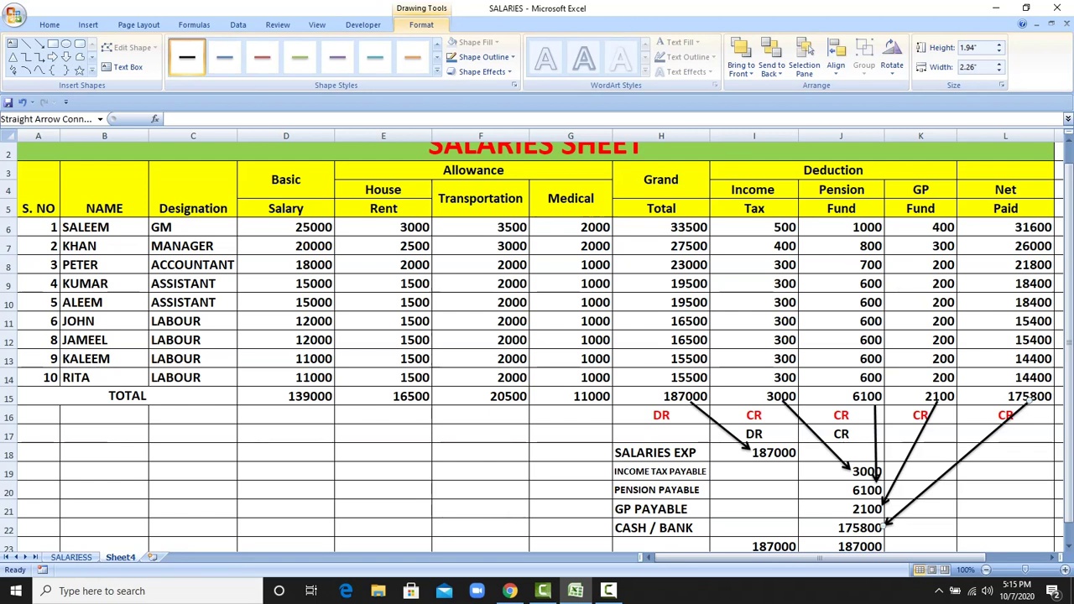
left_click_drag(754, 546, 841, 547)
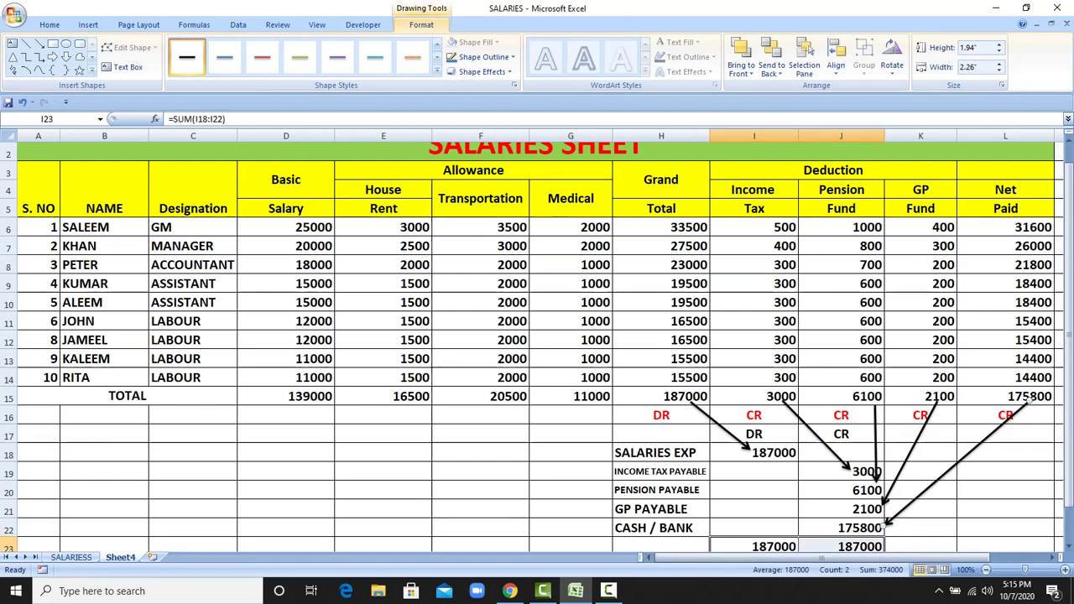
scroll(537, 344, "up", 1)
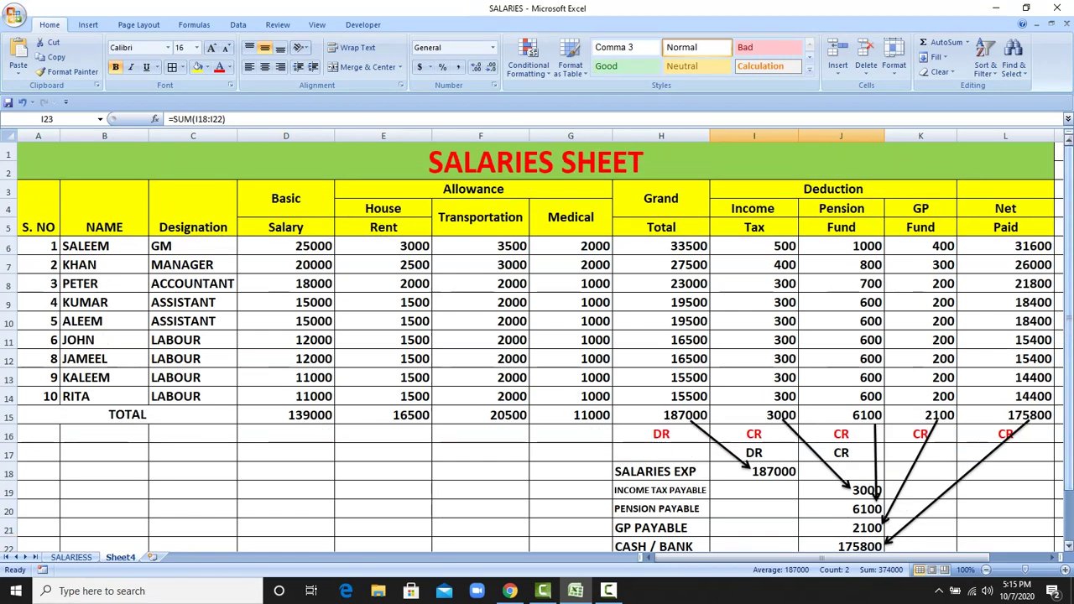